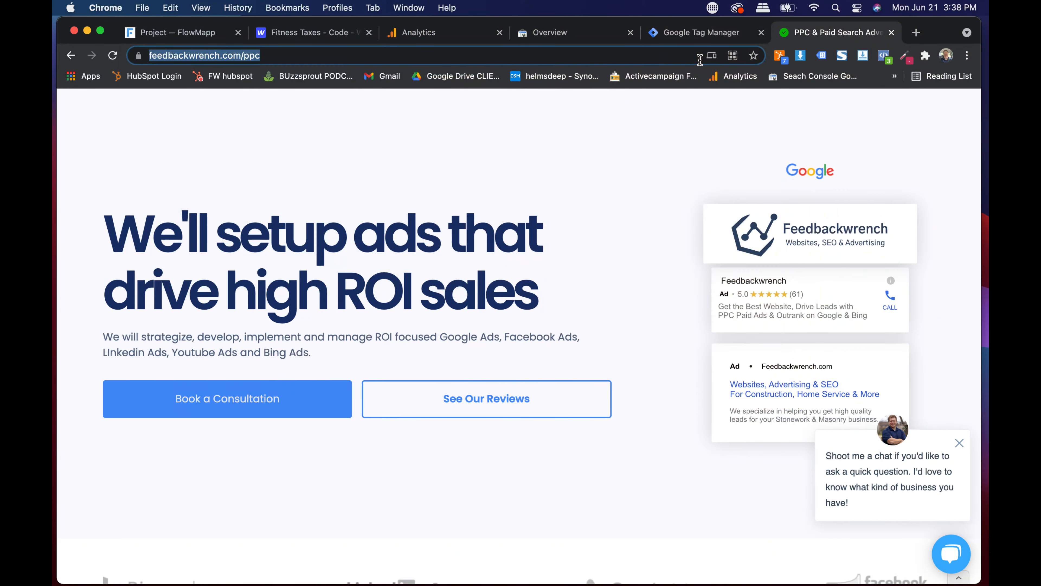
# - Load fitnesstaxes.com in the current tab and scroll through the site
pyautogui.write('fitnesstaxes.com')
pyautogui.press('Return')
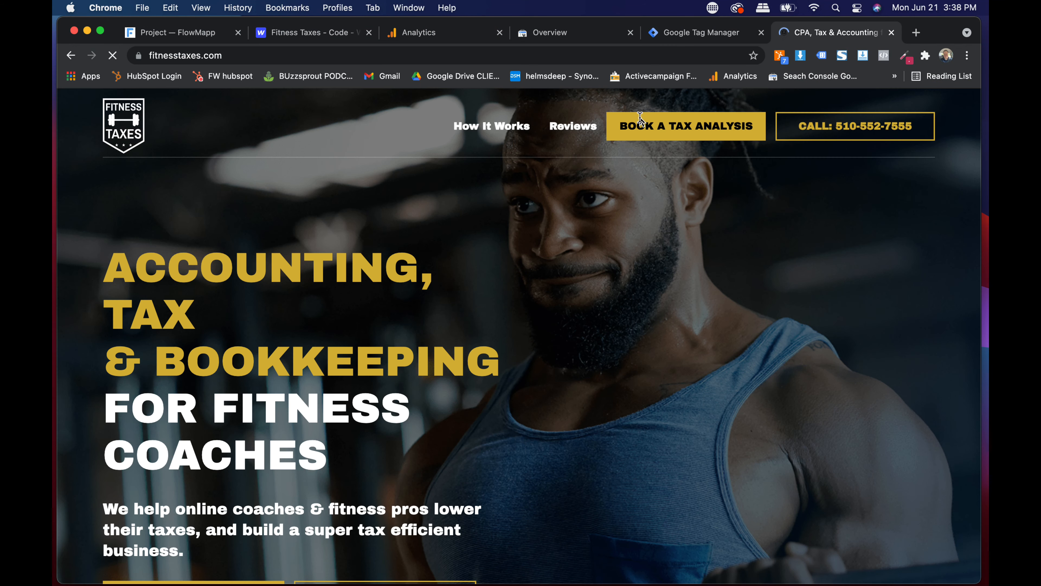
pyautogui.scroll(-5, 567, 239)
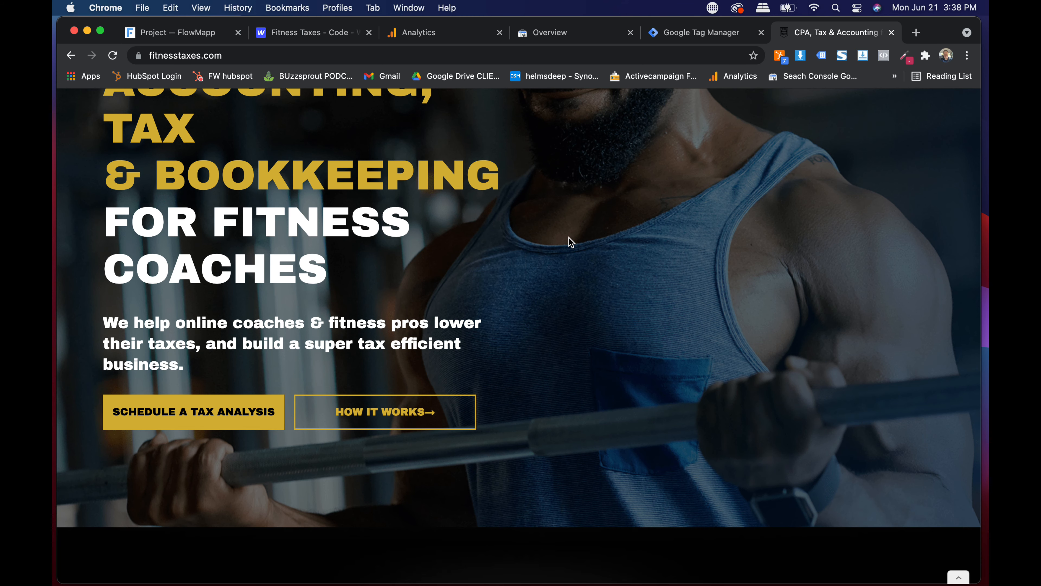
pyautogui.scroll(5, 569, 237)
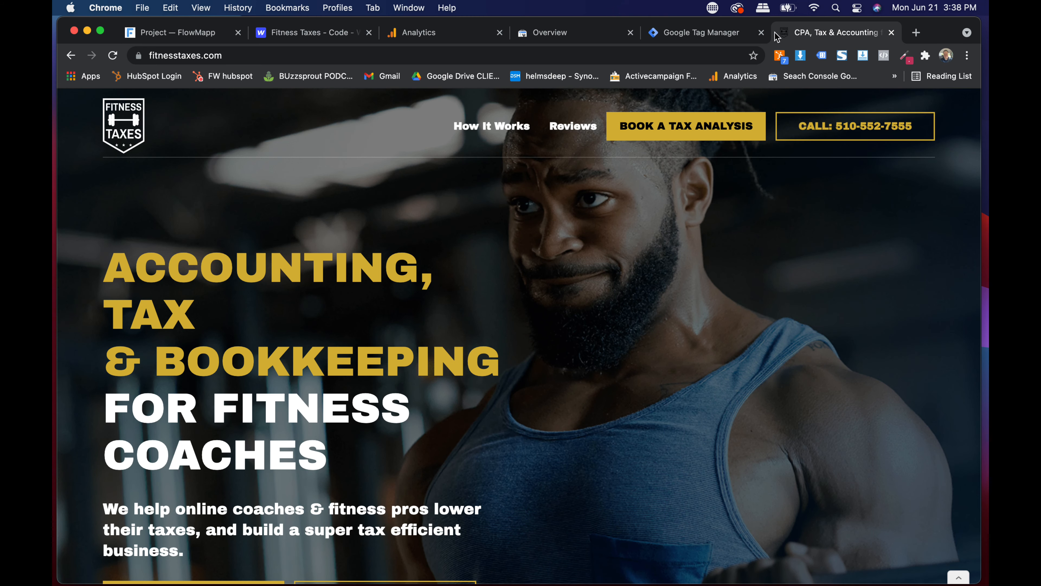
# - Check the Webflow custom code, Tag Manager and Analytics tabs and the Analytics account picker
pyautogui.click(349, 34)
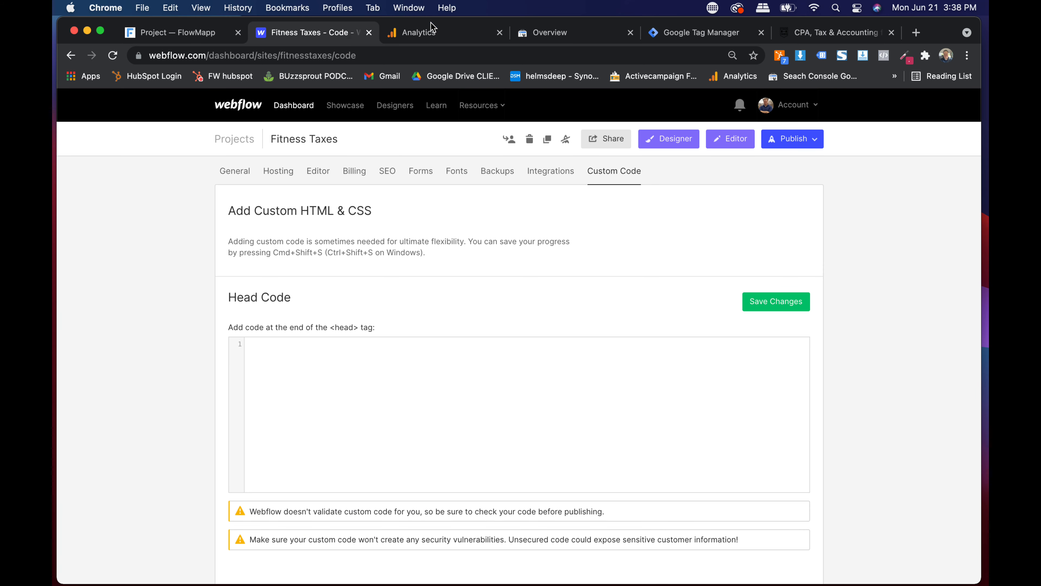
pyautogui.click(681, 33)
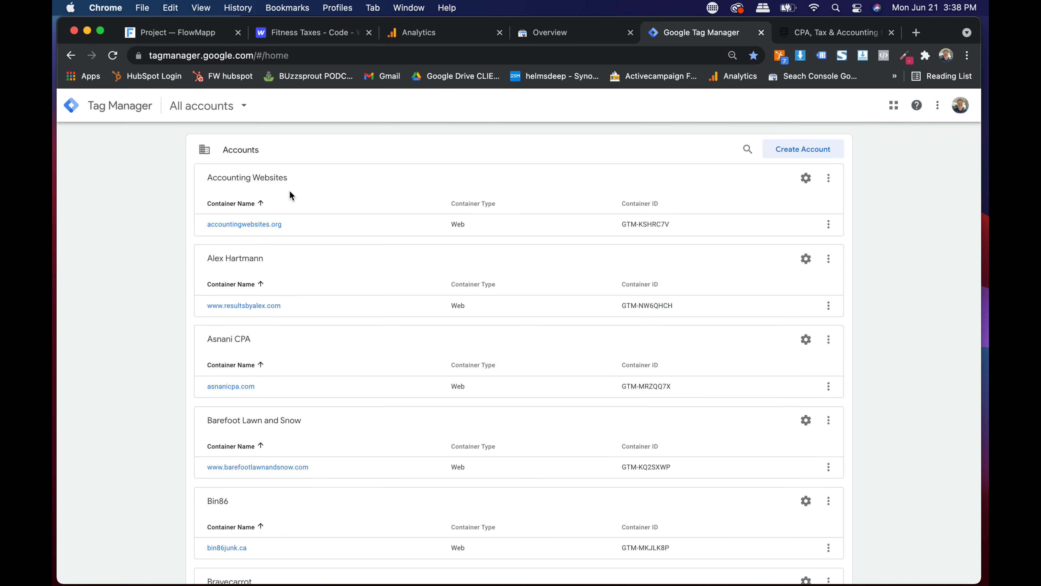
pyautogui.click(435, 34)
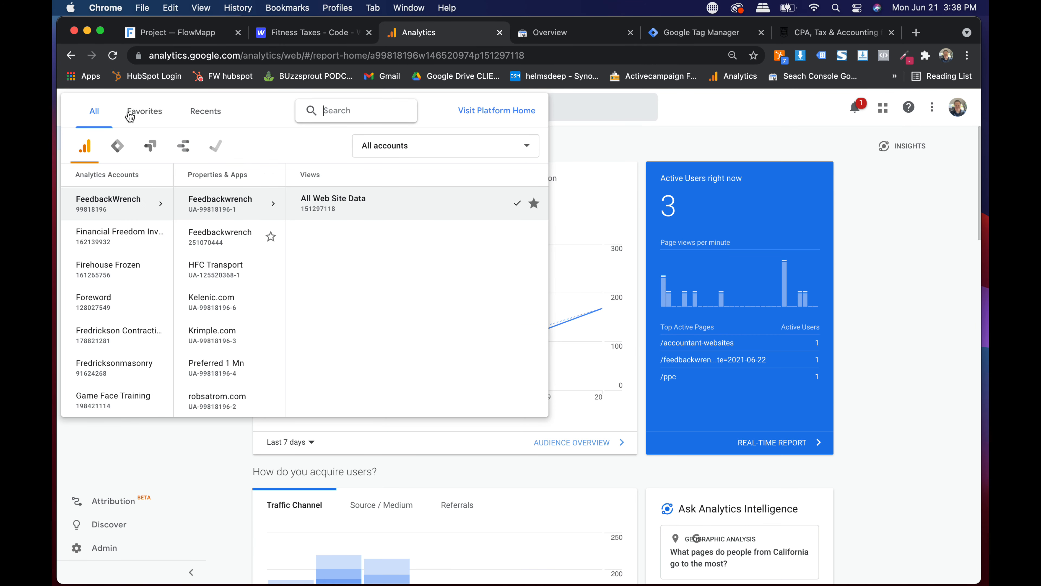
pyautogui.click(119, 148)
pyautogui.click(90, 145)
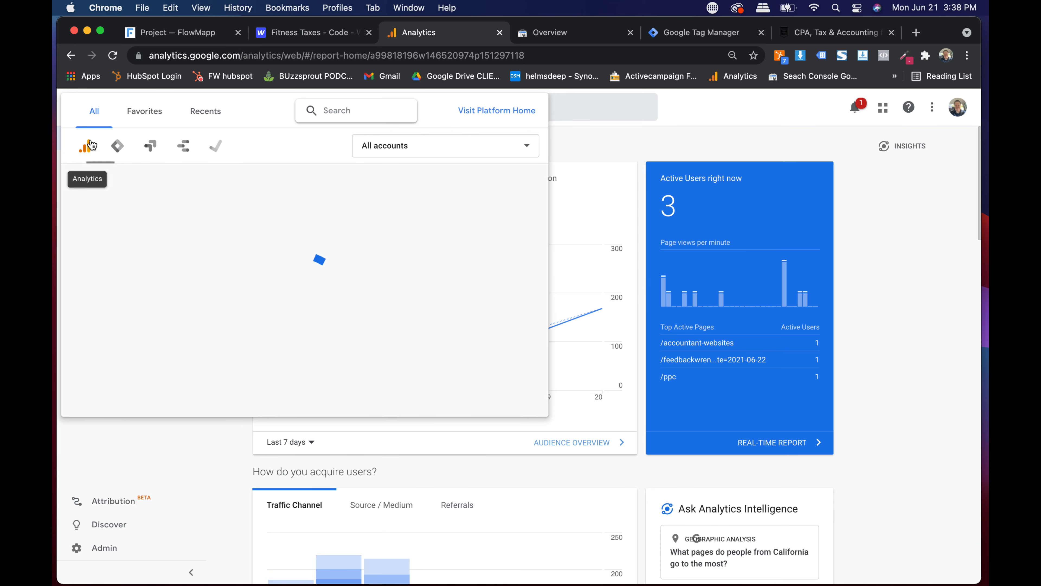
# - Search Google for 'tag manager', open the developers result, then return to the Tag Manager accounts list
pyautogui.click(826, 35)
pyautogui.click(673, 56)
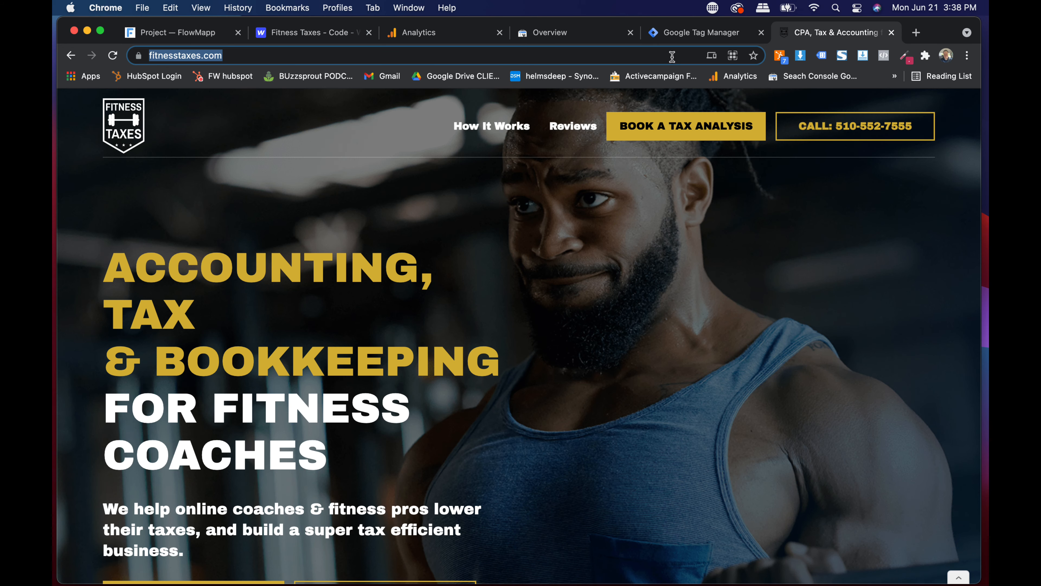
pyautogui.write('tag ')
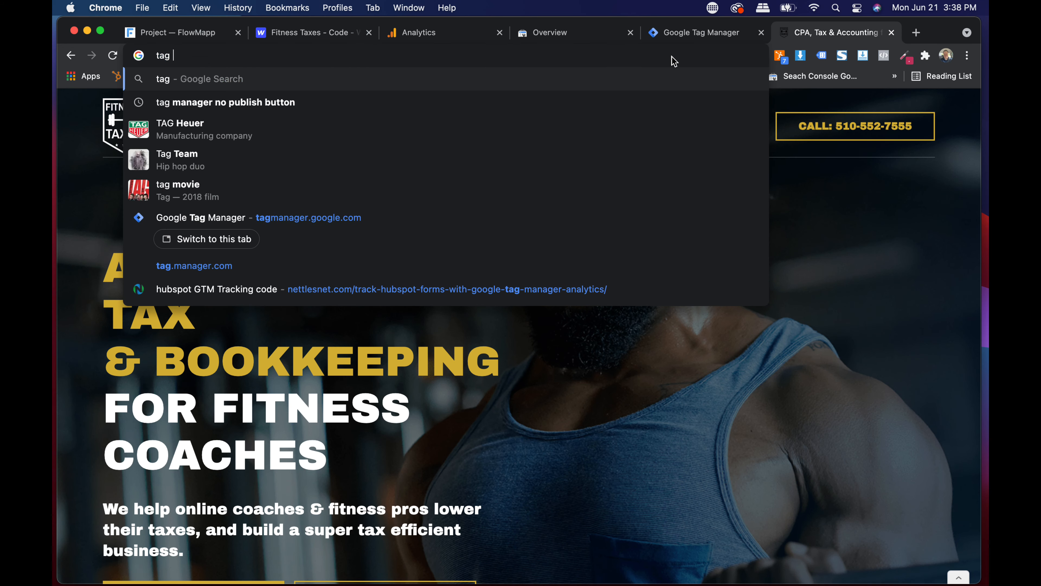
pyautogui.write('manager')
pyautogui.press('Return')
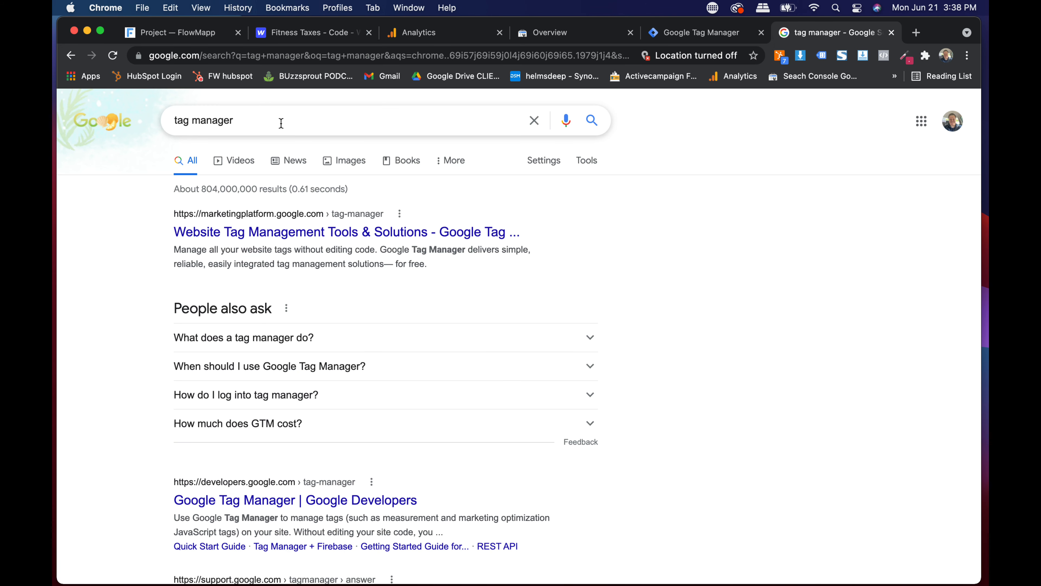
pyautogui.click(311, 500)
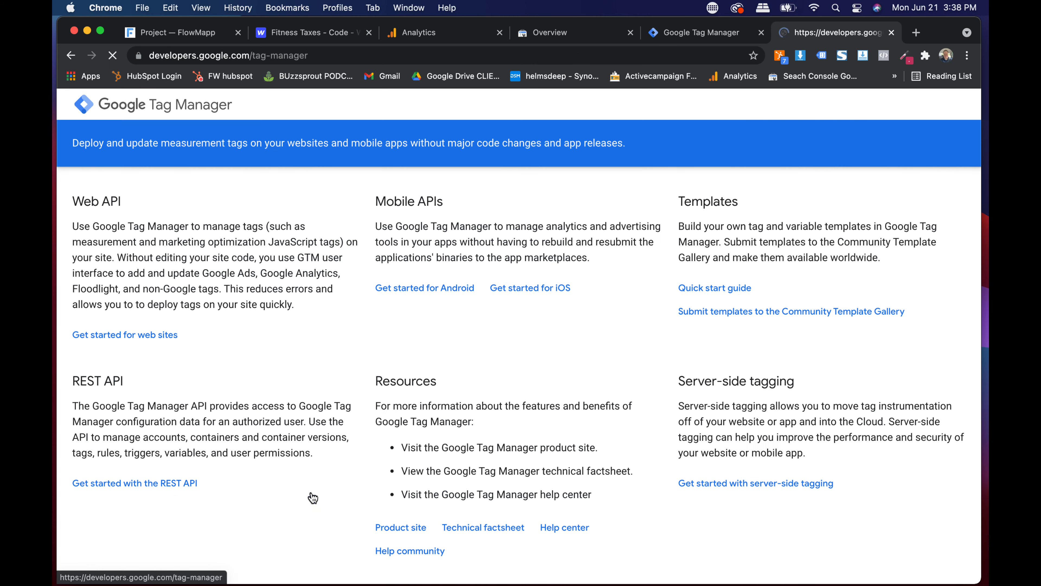
pyautogui.click(269, 58)
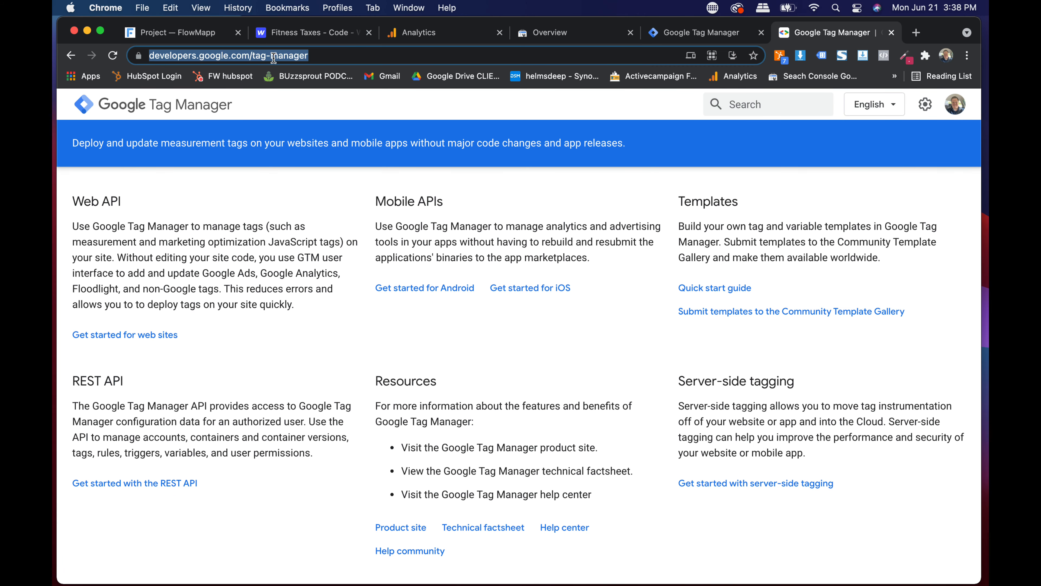
pyautogui.click(691, 41)
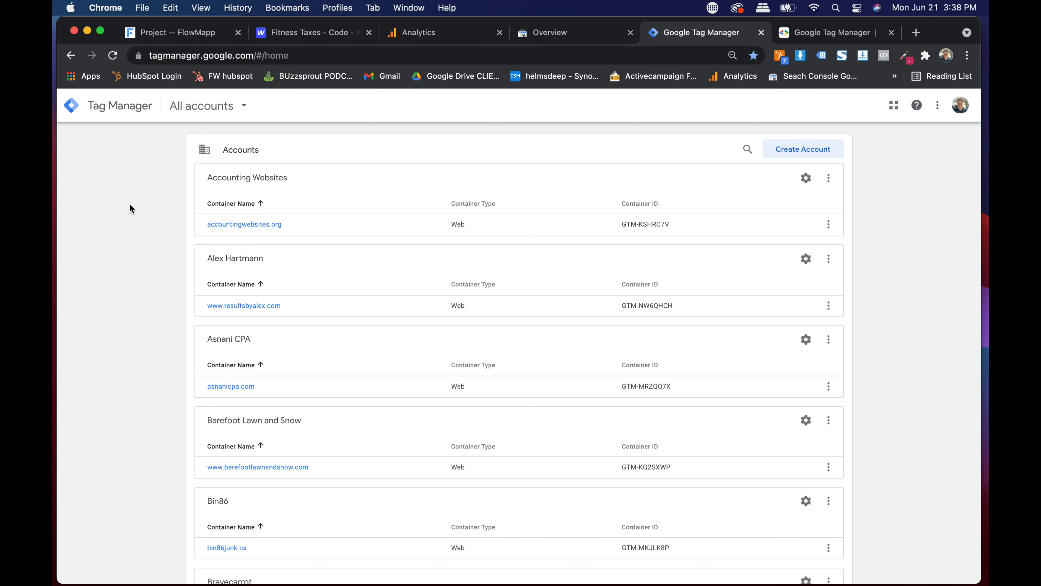
# - Start a new Tag Manager account named Fitness Taxes with anonymous data sharing enabled
pyautogui.click(803, 157)
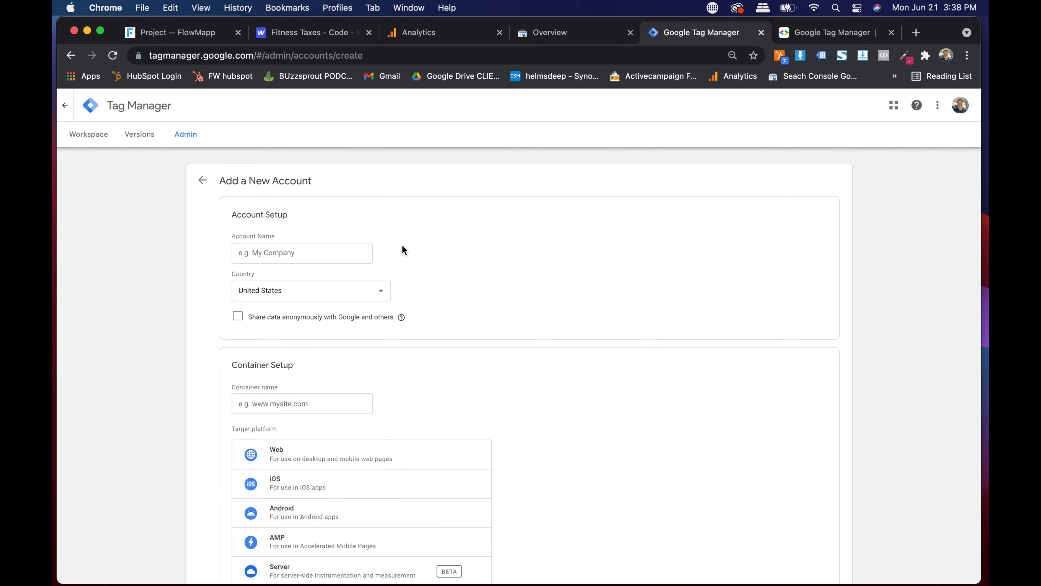
pyautogui.click(338, 256)
pyautogui.write('Fitness Taxes')
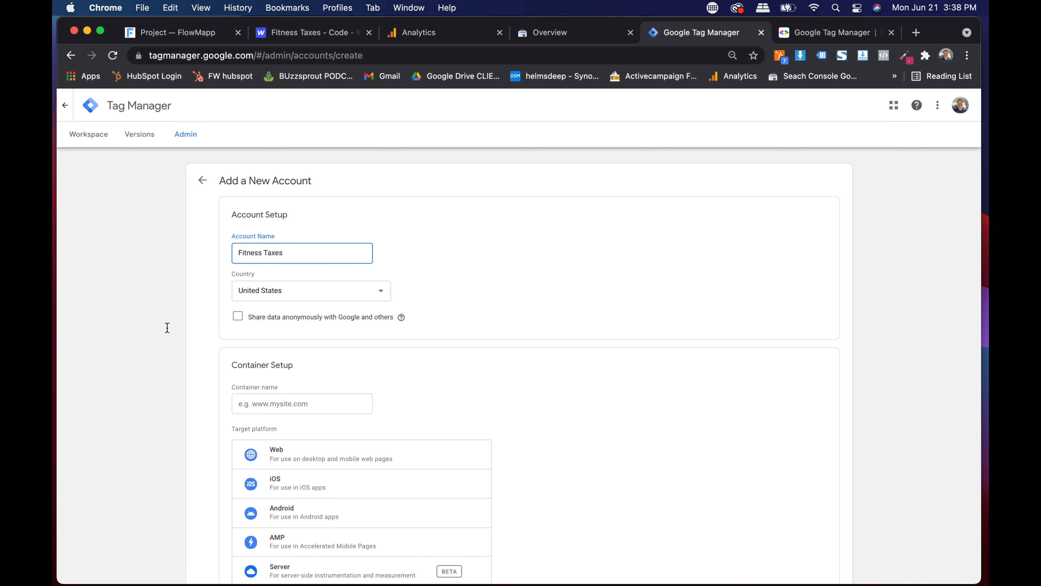
pyautogui.click(237, 317)
# - Name the container fitnesstaxes.com/ using the site address without the www prefix
pyautogui.click(297, 403)
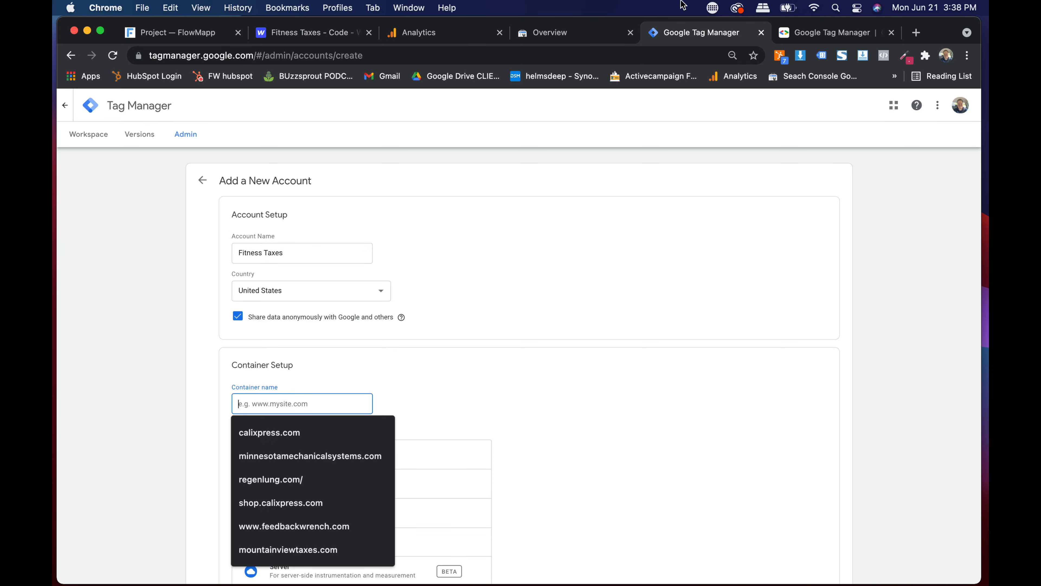
pyautogui.click(792, 35)
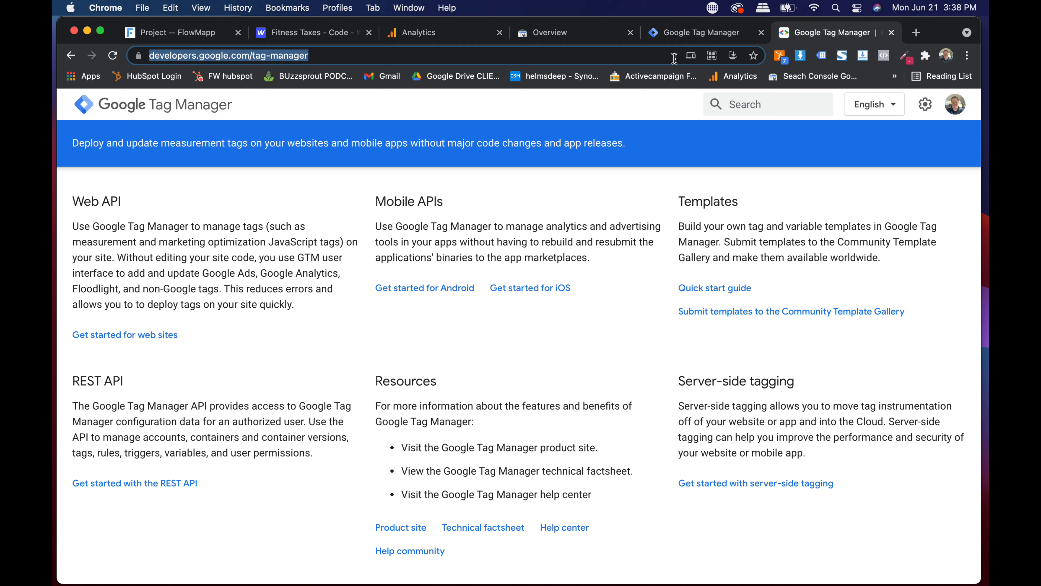
pyautogui.write('fitnesstaxes.com')
pyautogui.press('Return')
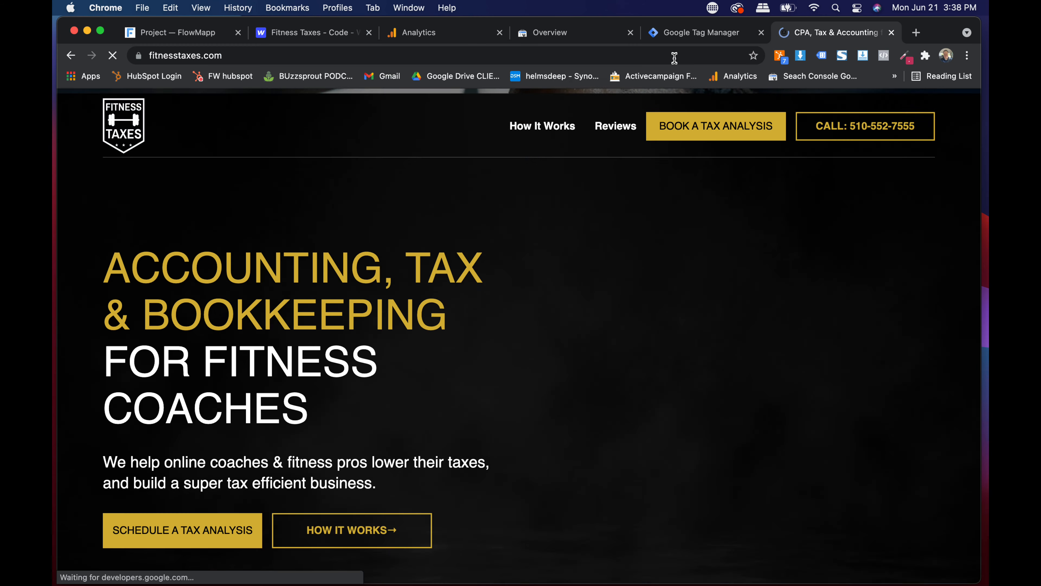
pyautogui.click(673, 58)
pyautogui.press('super+c')
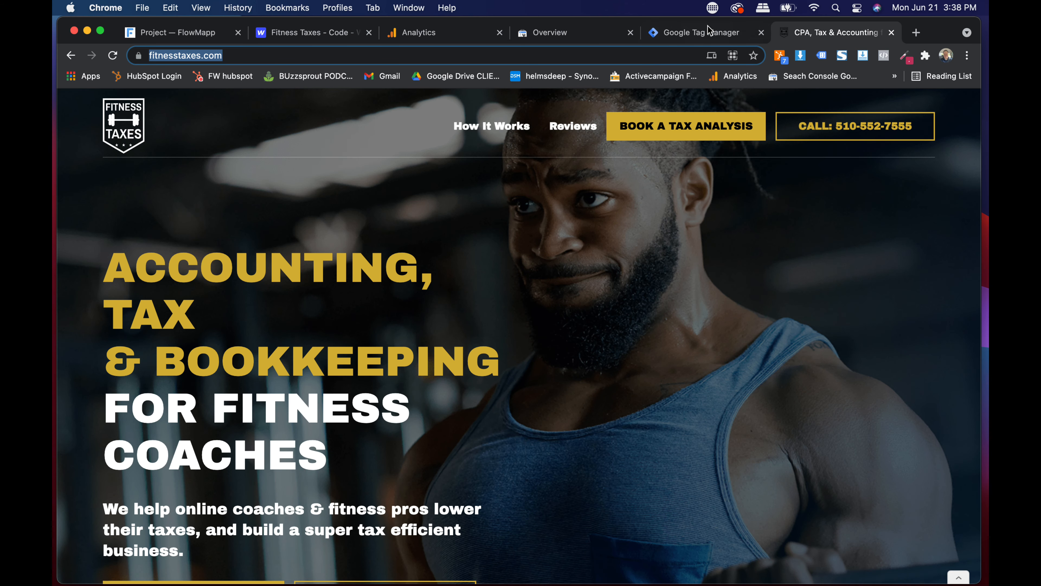
pyautogui.click(700, 30)
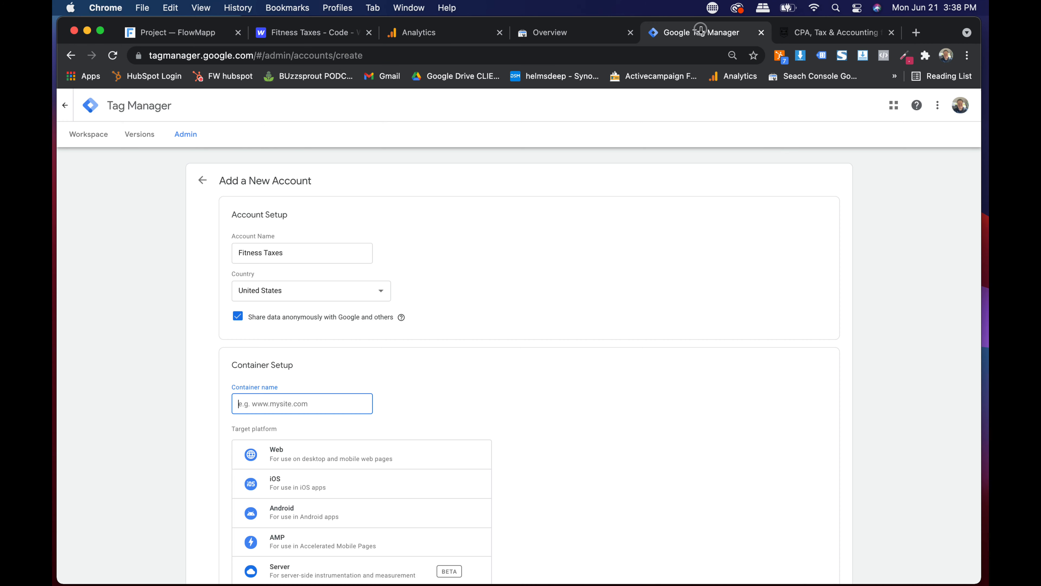
pyautogui.press('super+v')
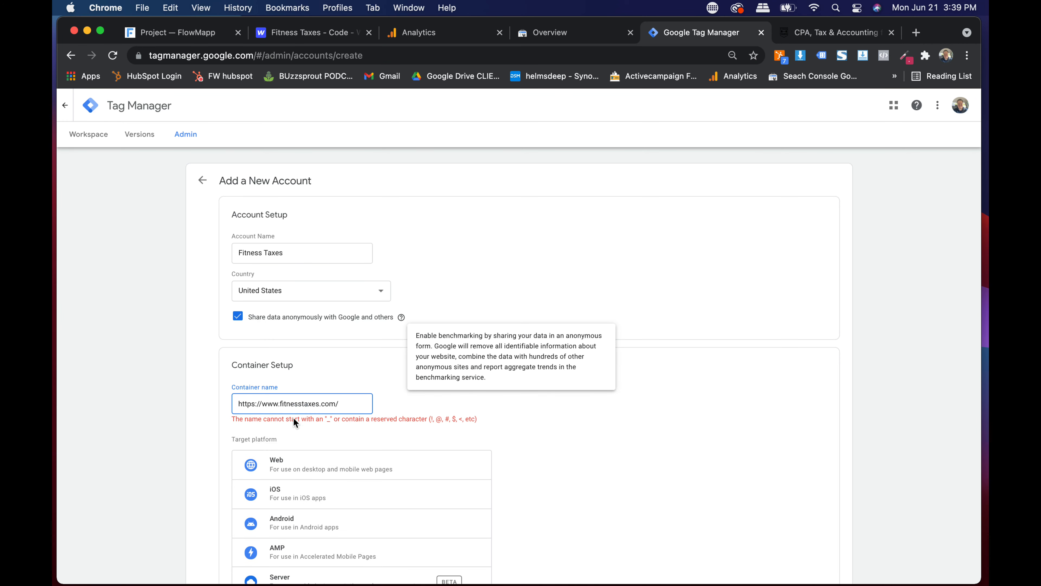
pyautogui.keyDown('shift'); pyautogui.click(280, 405); pyautogui.keyUp('shift')
pyautogui.press('Left')
pyautogui.press('BackSpace')
pyautogui.press('BackSpace')
pyautogui.press('BackSpace')
pyautogui.press('BackSpace')
pyautogui.press('BackSpace')
pyautogui.press('BackSpace')
pyautogui.press('BackSpace')
pyautogui.press('BackSpace')
pyautogui.press('BackSpace')
pyautogui.press('BackSpace')
pyautogui.press('BackSpace')
pyautogui.press('BackSpace')
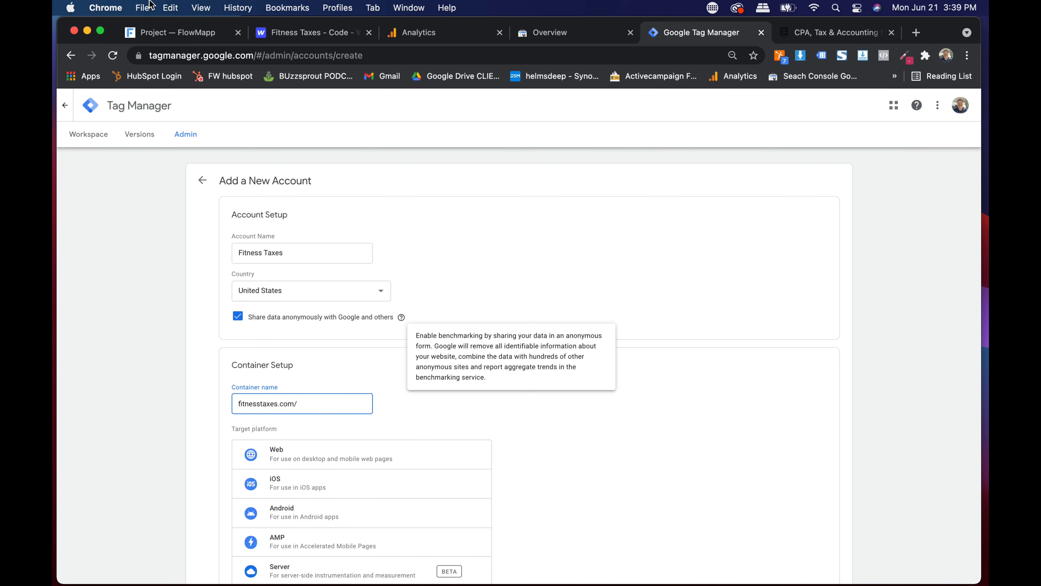
# - Choose Web as the target platform and create the account and container
pyautogui.click(144, 7)
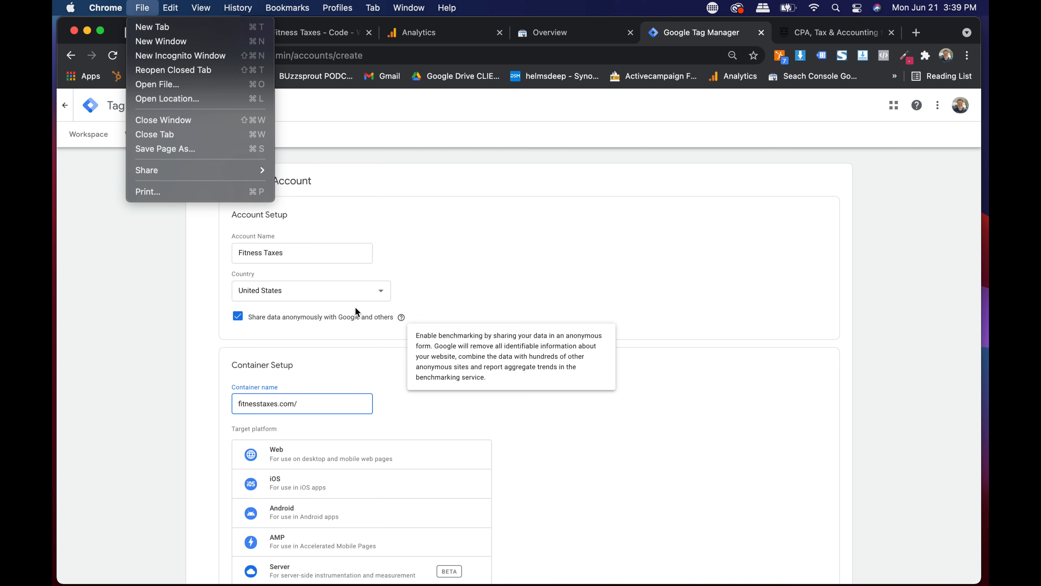
pyautogui.click(375, 488)
pyautogui.scroll(5, 375, 488)
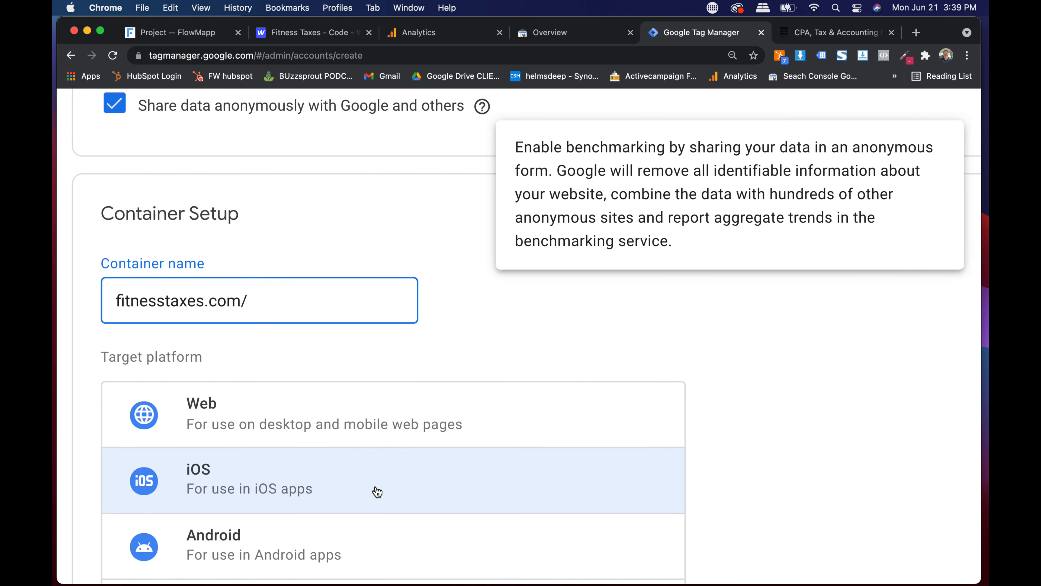
pyautogui.scroll(-5, 328, 434)
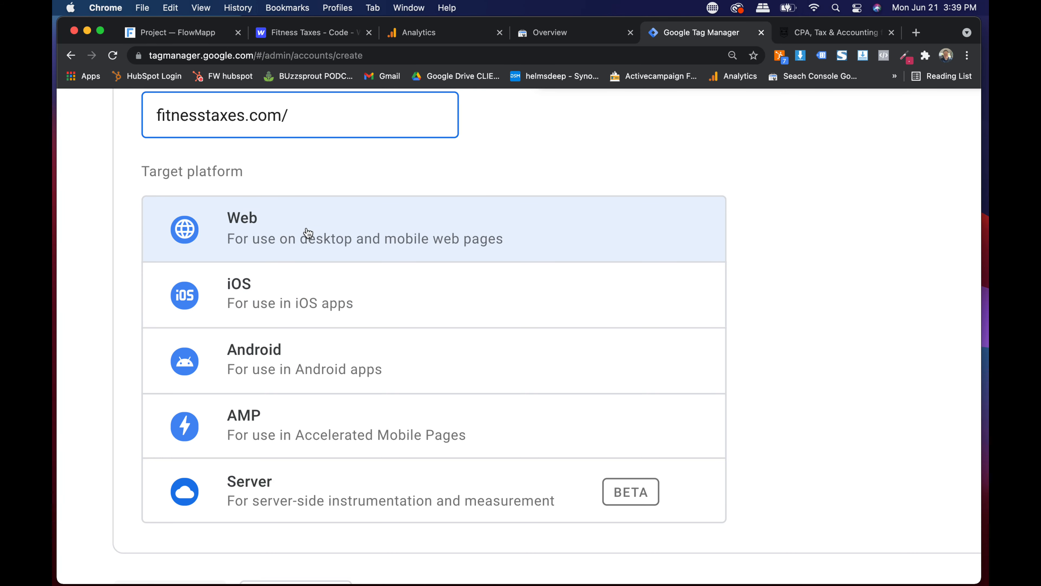
pyautogui.click(308, 232)
pyautogui.scroll(-5, 307, 232)
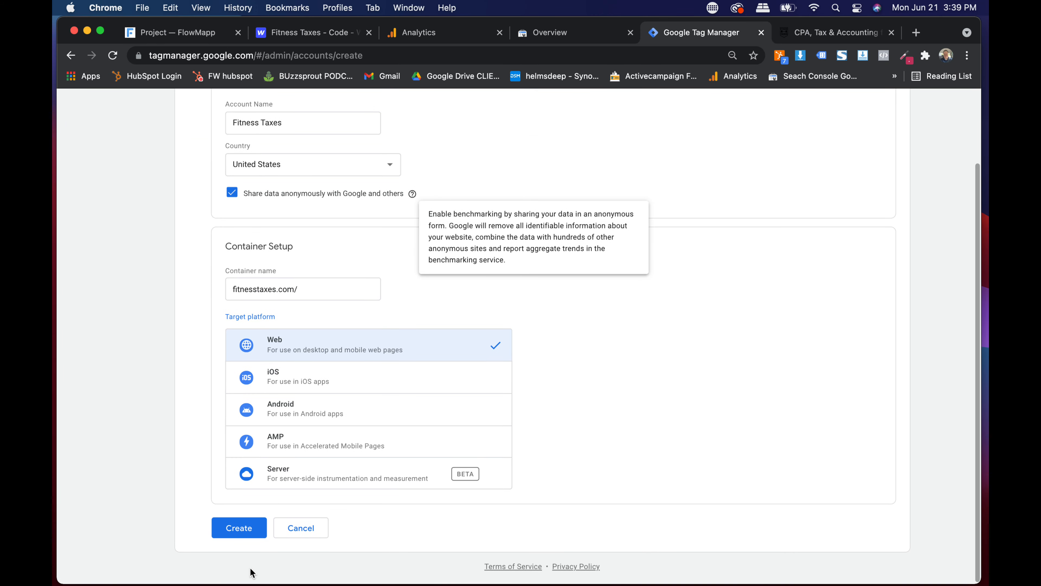
pyautogui.click(241, 528)
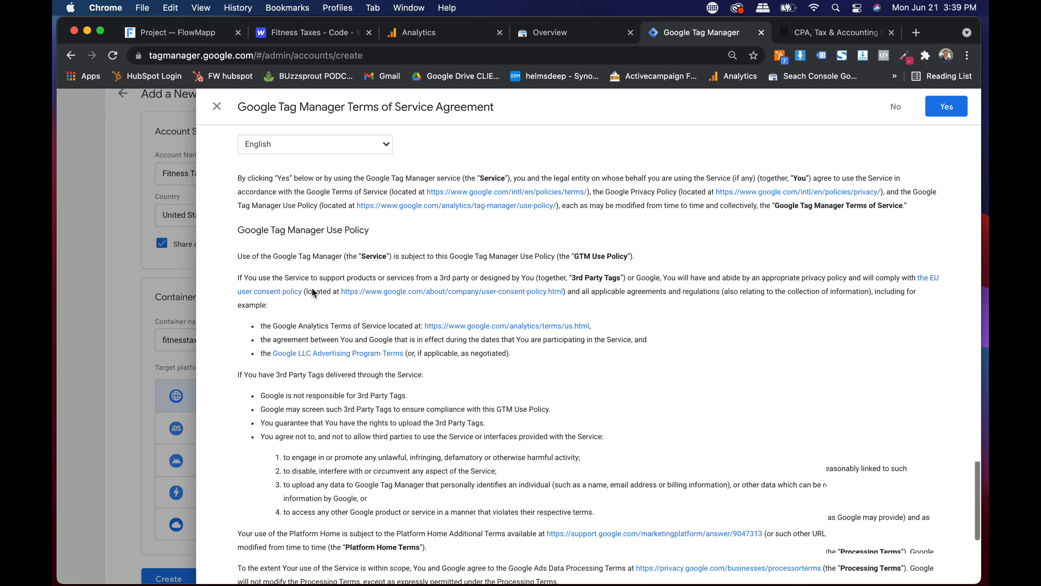
# - Accept the Tag Manager Terms of Service and review the head and body install snippets
pyautogui.scroll(-3, 287, 511)
pyautogui.press('super+minus')
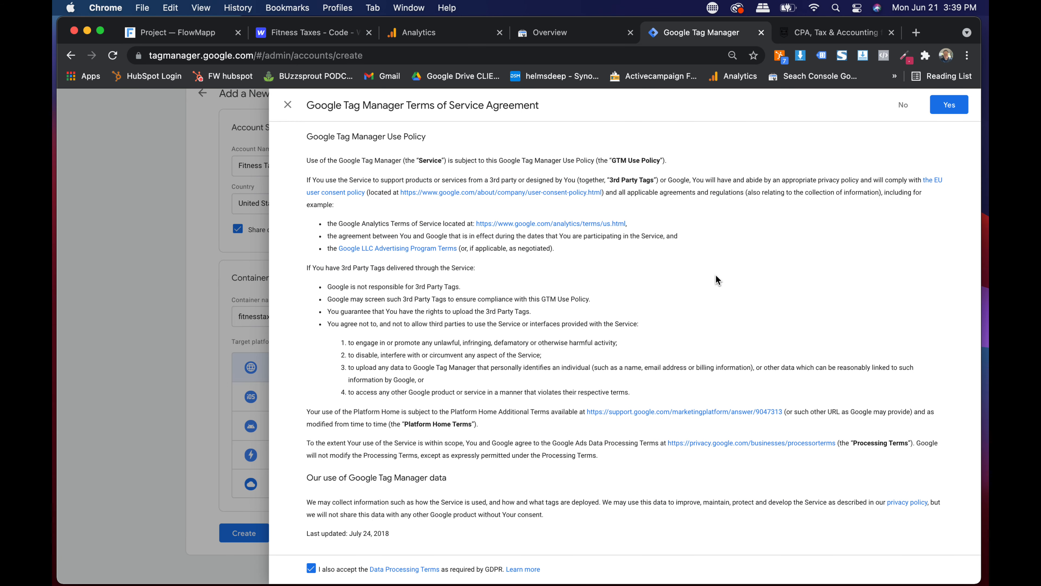
pyautogui.click(949, 104)
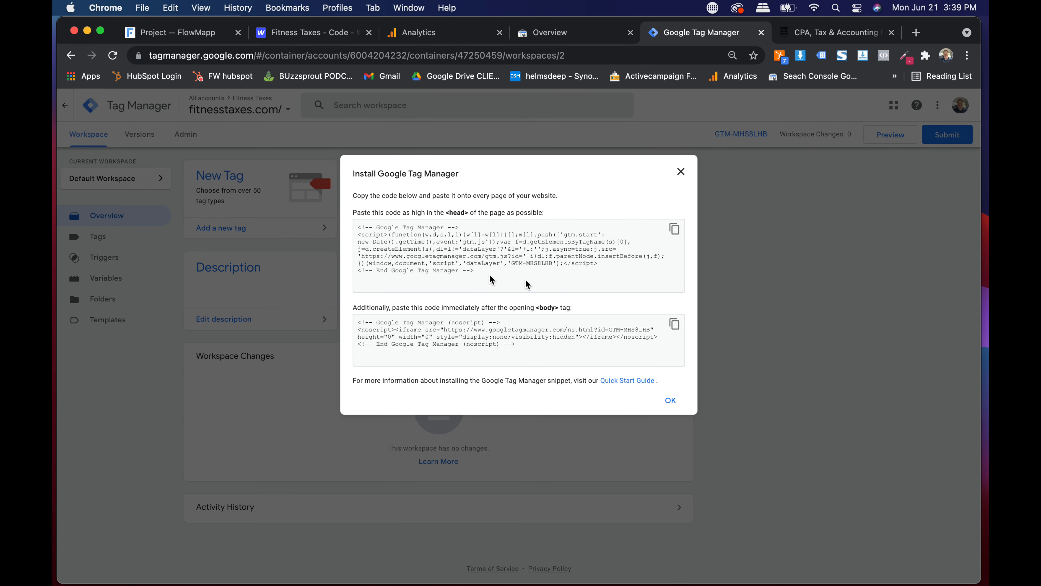
pyautogui.scroll(5, 425, 232)
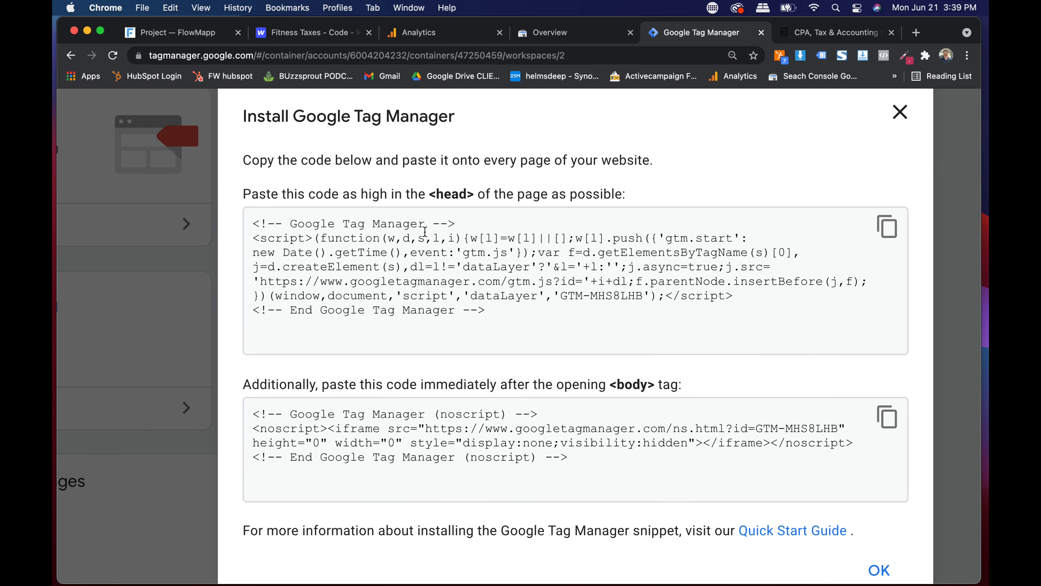
pyautogui.hscroll(3, 392, 248)
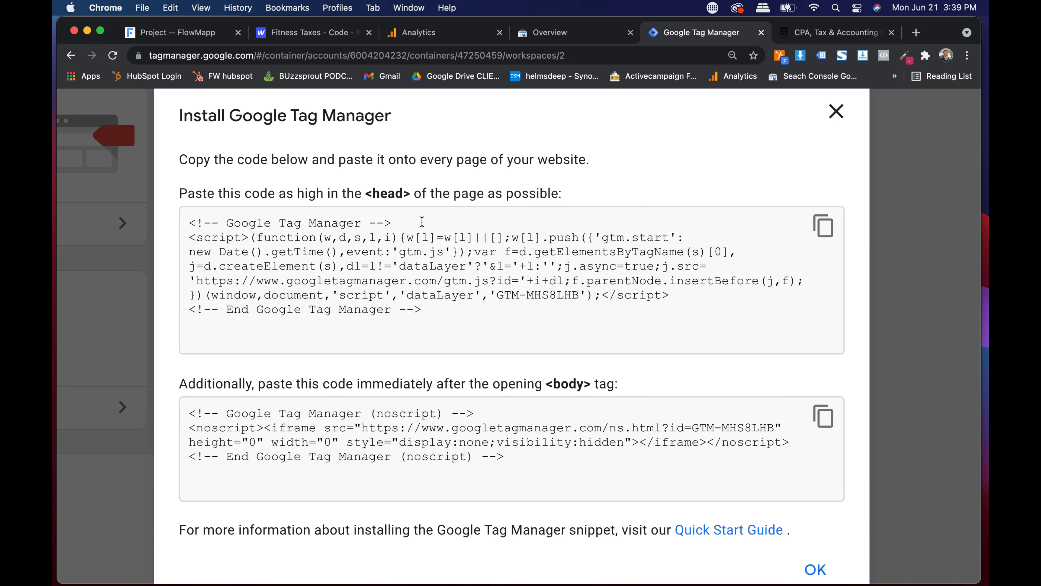
pyautogui.scroll(-5, 422, 222)
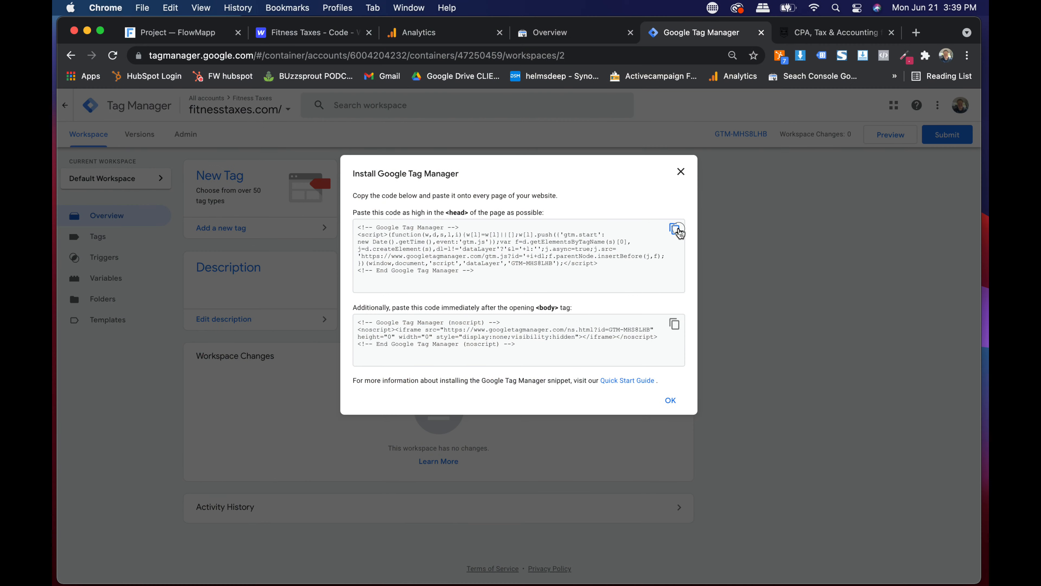
# - Copy the <head> install snippet for the fitnesstaxes.com/ container
pyautogui.click(676, 230)
pyautogui.press('super+c')
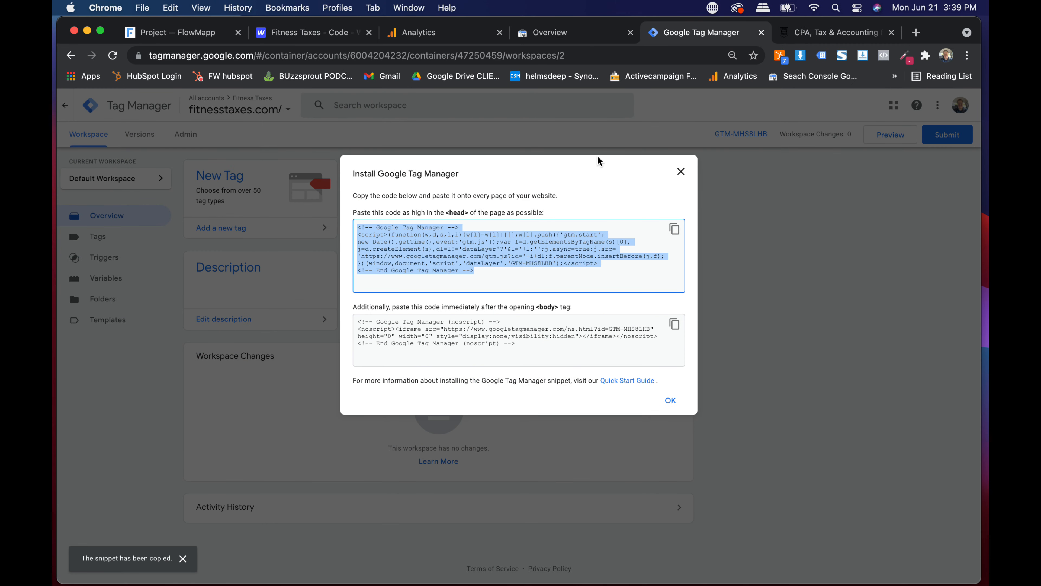
# - Paste the Tag Manager head snippet into Webflow's Head Code field
pyautogui.scroll(3, 522, 240)
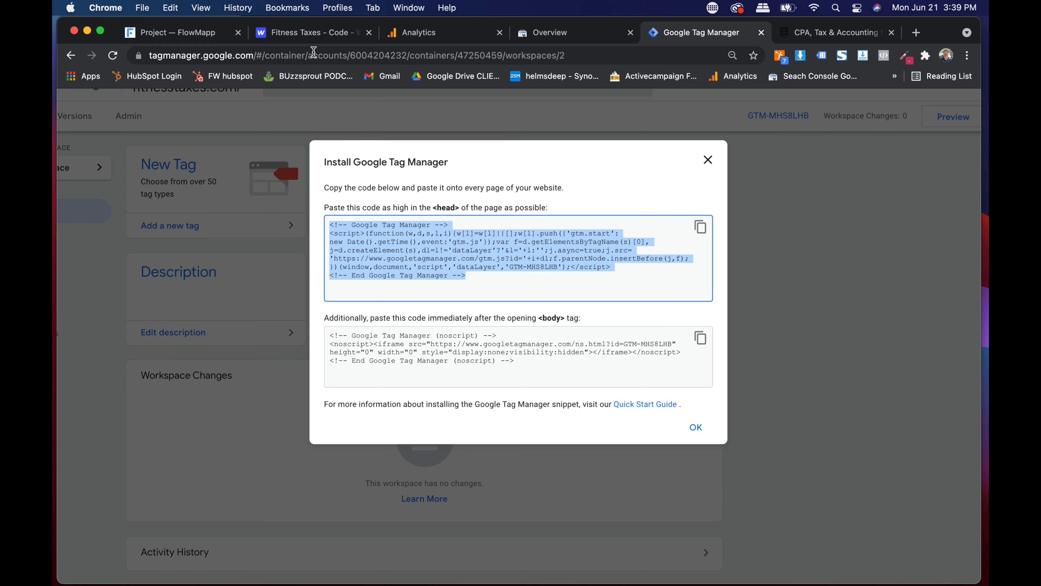
pyautogui.click(310, 33)
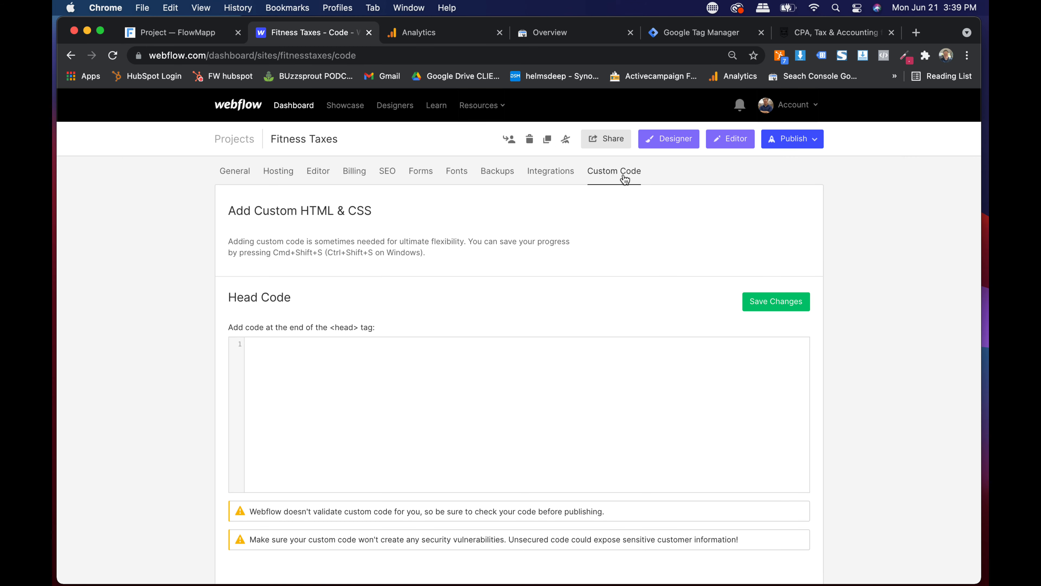
pyautogui.scroll(-2, 505, 302)
pyautogui.click(414, 304)
pyautogui.press('super+v')
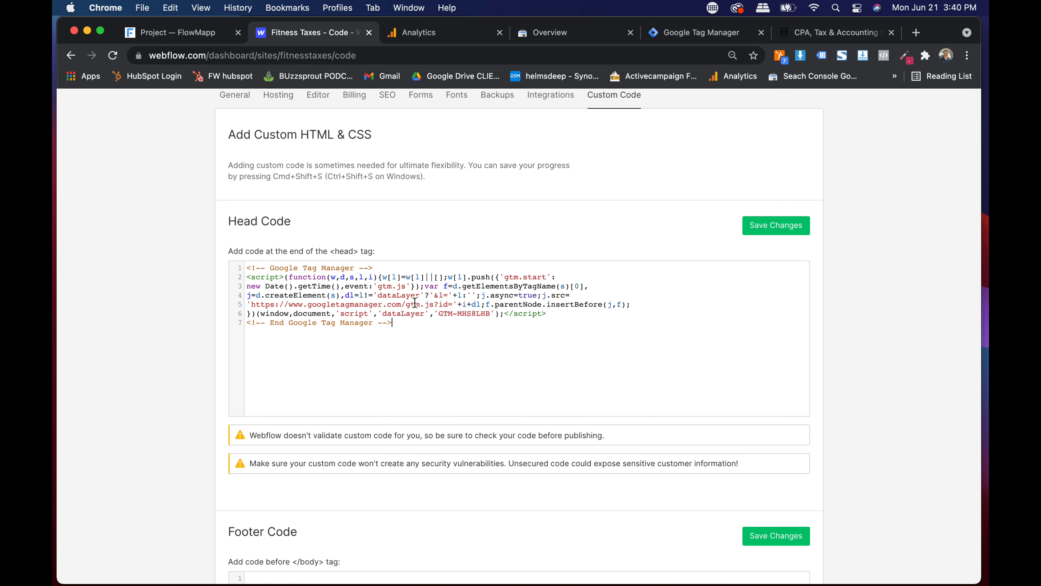
# - Copy the body noscript snippet into Webflow's Footer Code and save the changes
pyautogui.click(710, 30)
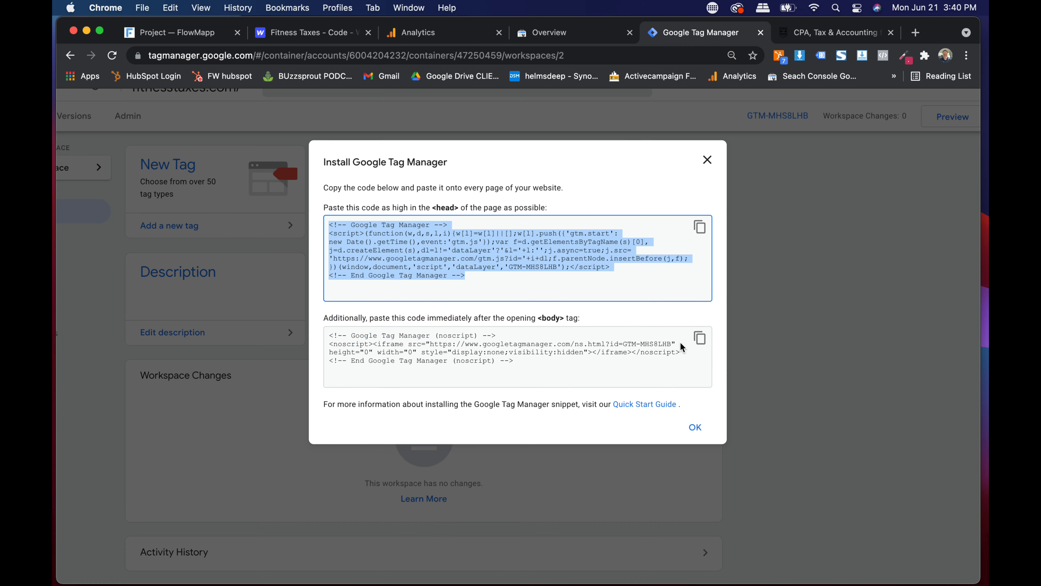
pyautogui.click(700, 338)
pyautogui.press('super+c')
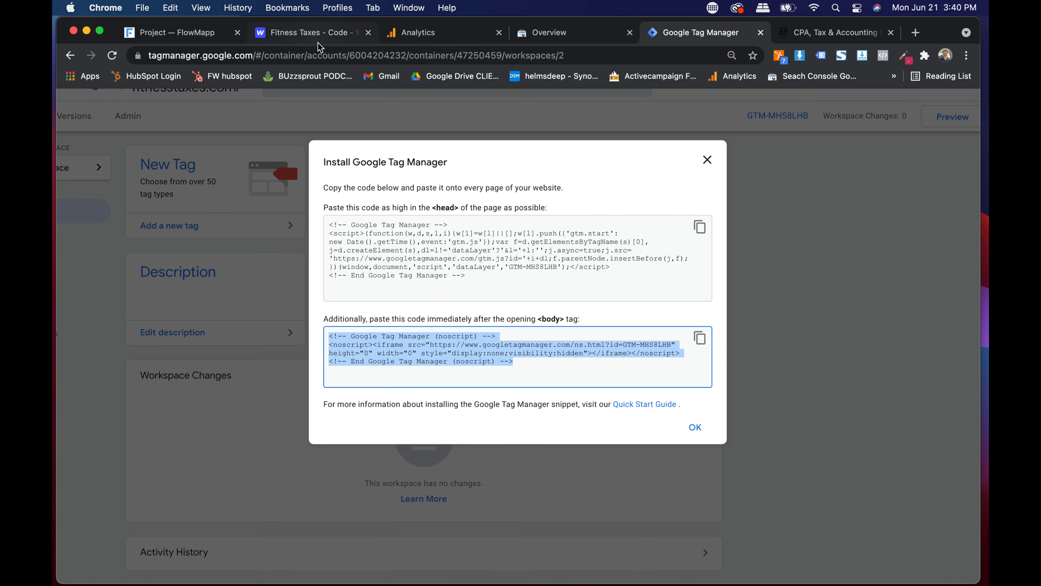
pyautogui.click(311, 32)
pyautogui.scroll(-10, 557, 355)
pyautogui.click(499, 363)
pyautogui.press('super+v')
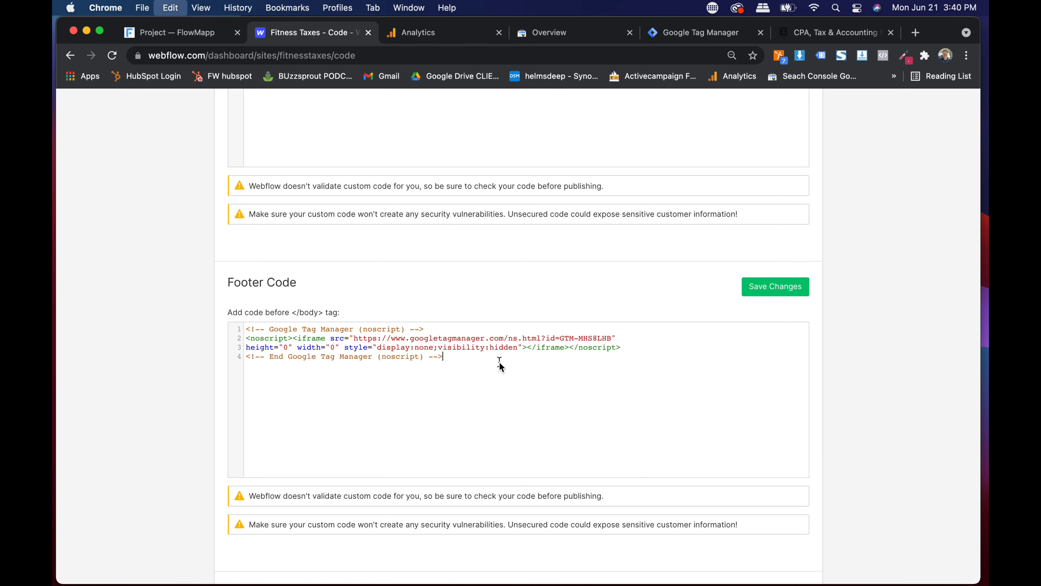
pyautogui.click(773, 281)
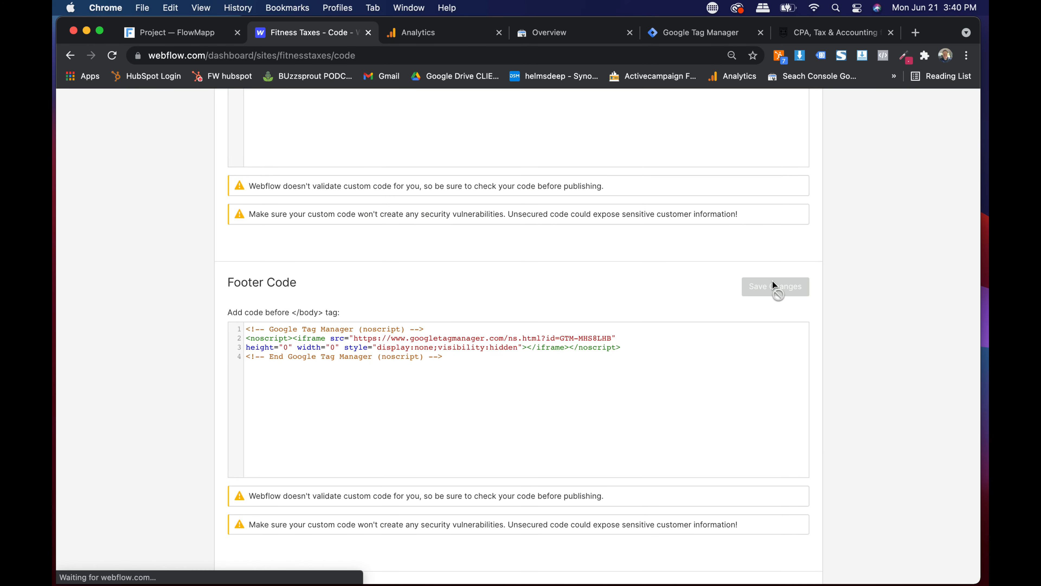
pyautogui.scroll(-10, 773, 281)
pyautogui.scroll(15, 773, 282)
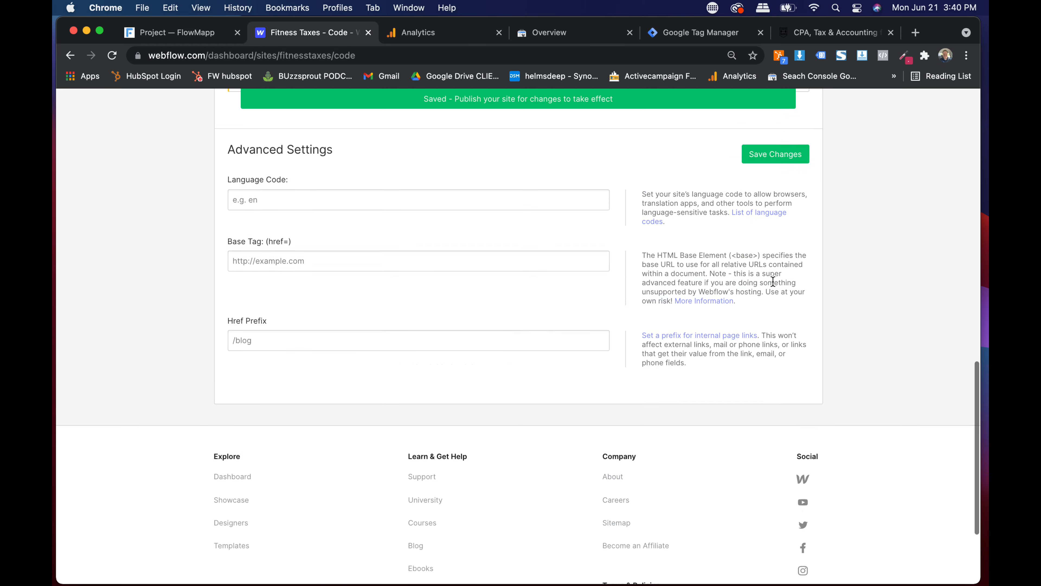
pyautogui.click(674, 32)
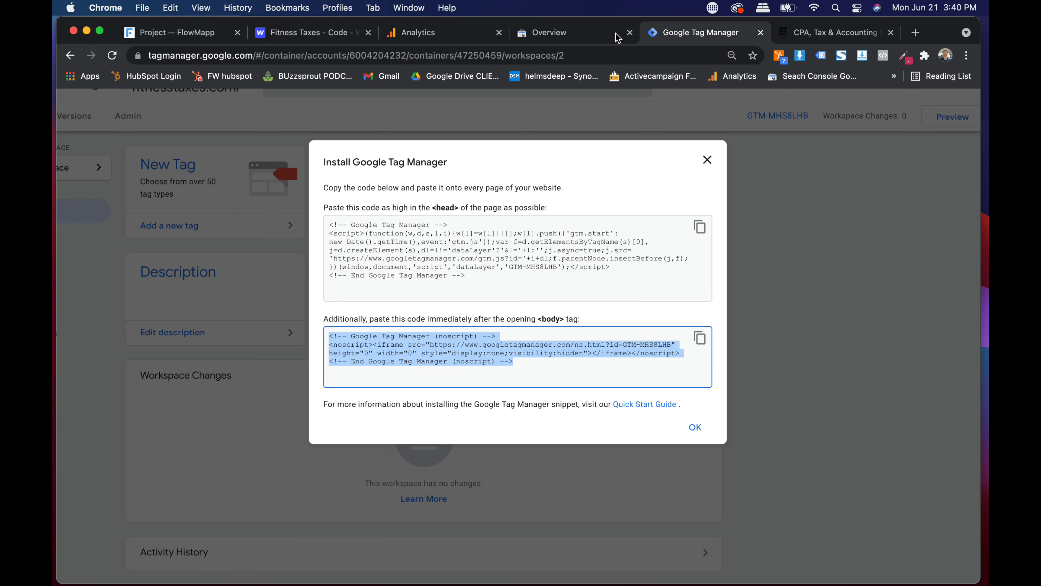
pyautogui.click(278, 34)
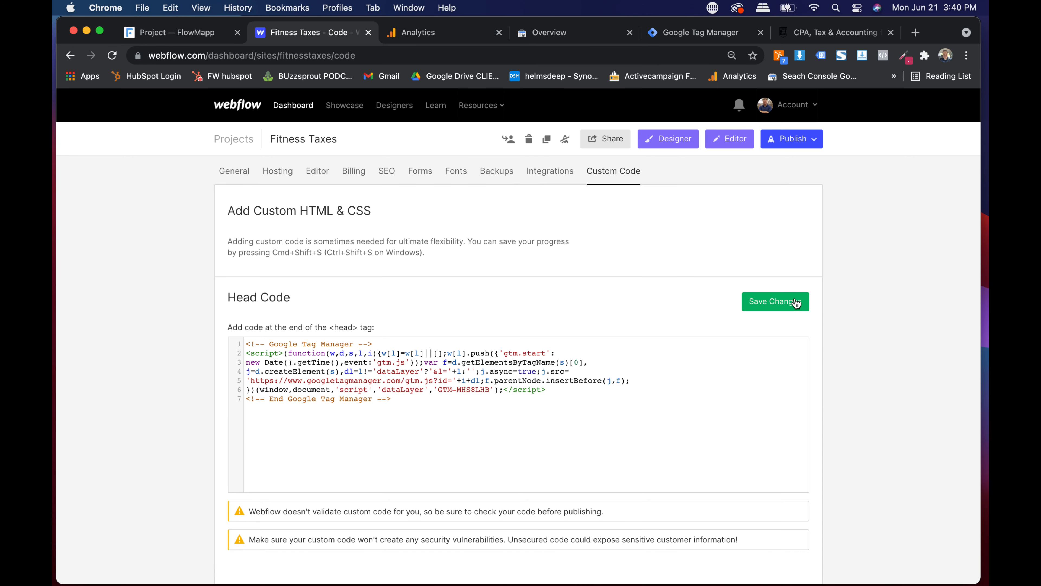
pyautogui.click(791, 140)
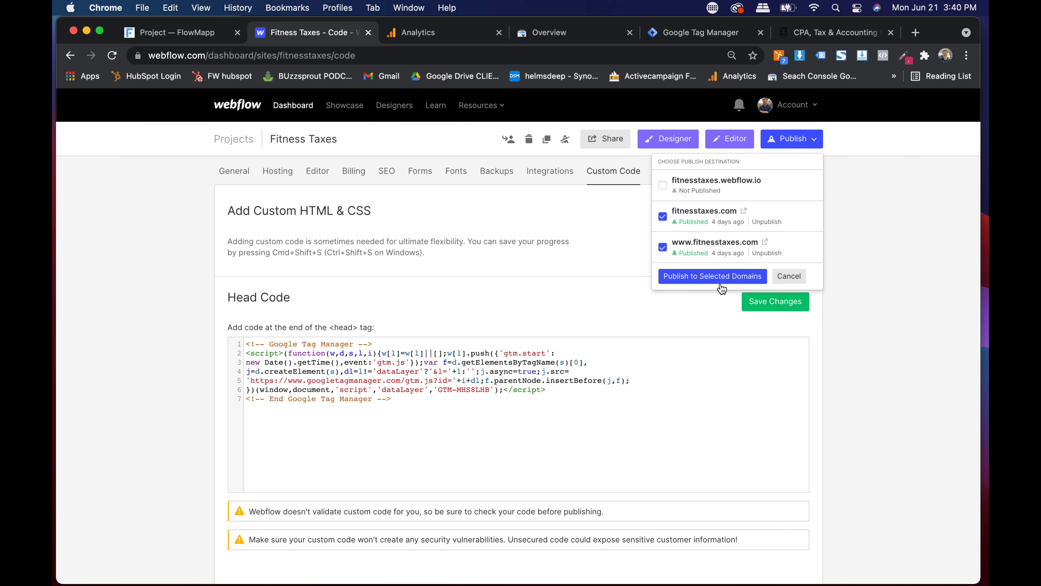
pyautogui.click(715, 276)
# - Close Tag Manager's installation dialog to reveal the fitnesstaxes.com/ Default Workspace
pyautogui.click(679, 34)
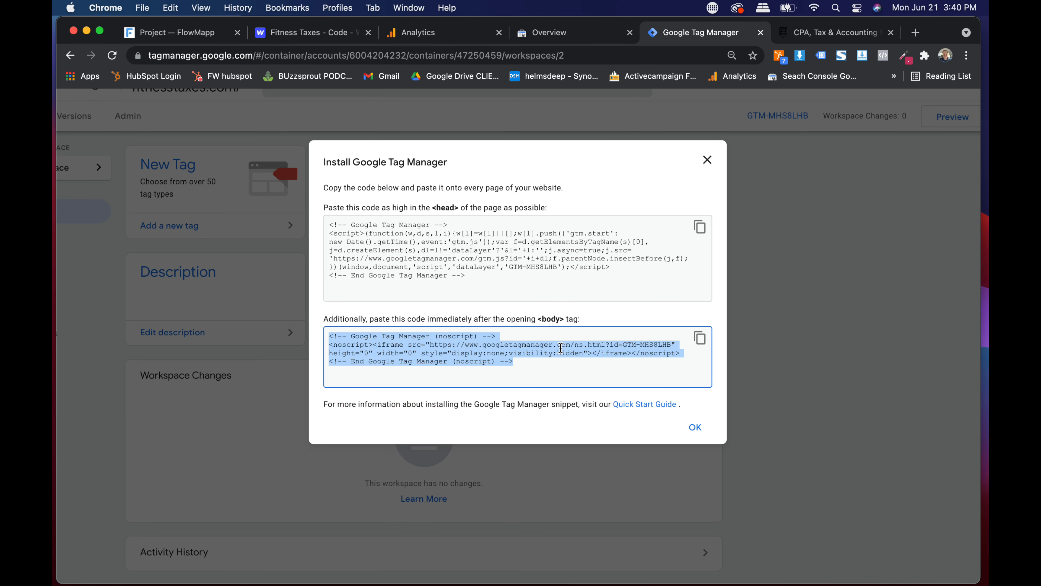
pyautogui.click(697, 426)
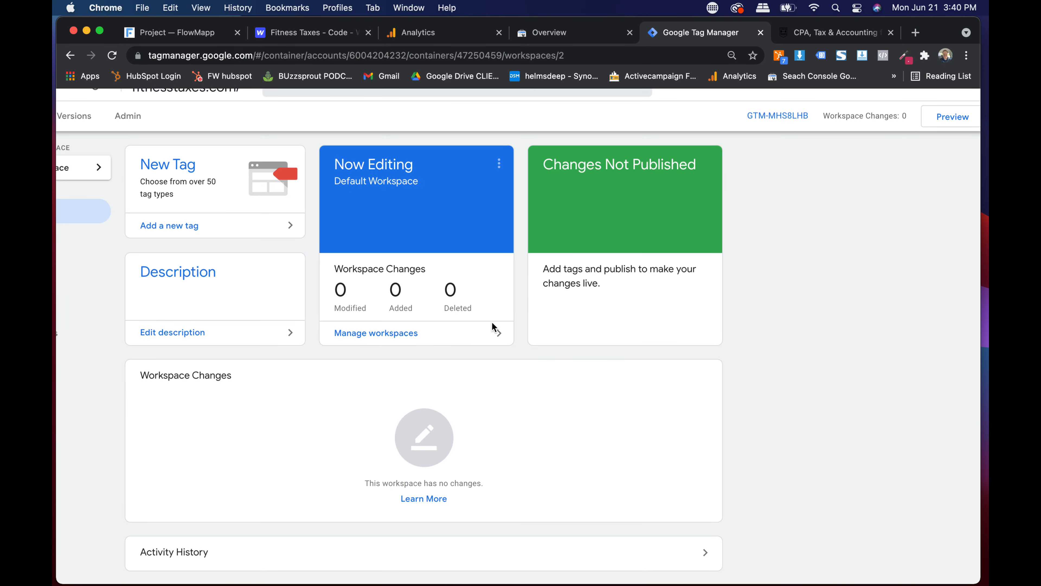
pyautogui.moveTo(937, 30); pyautogui.dragTo(945, 28)
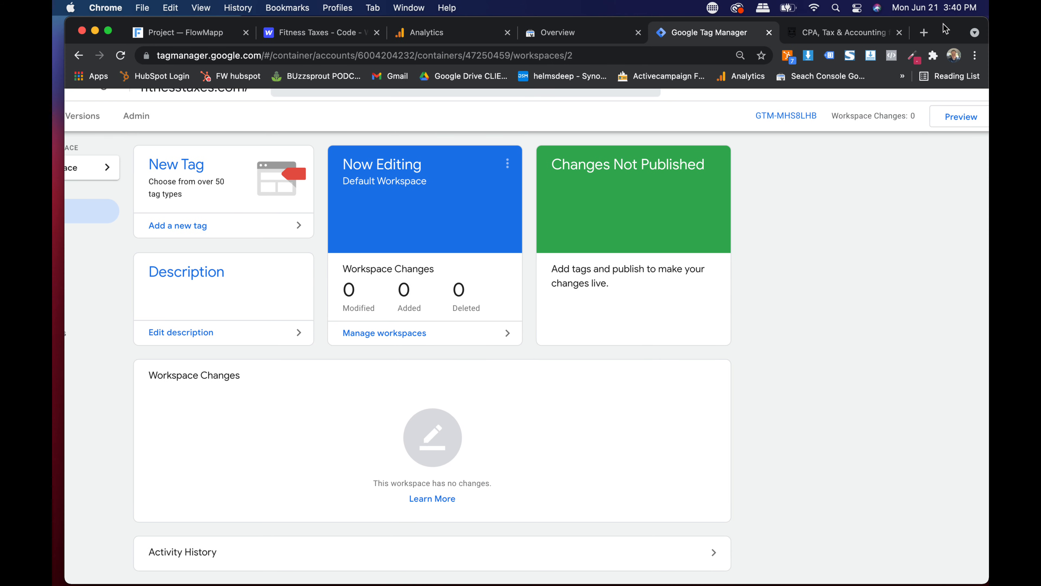
# - Search the Analytics account picker for 'feed' and open FeedbackWrench's All Web Site Data view
pyautogui.click(431, 33)
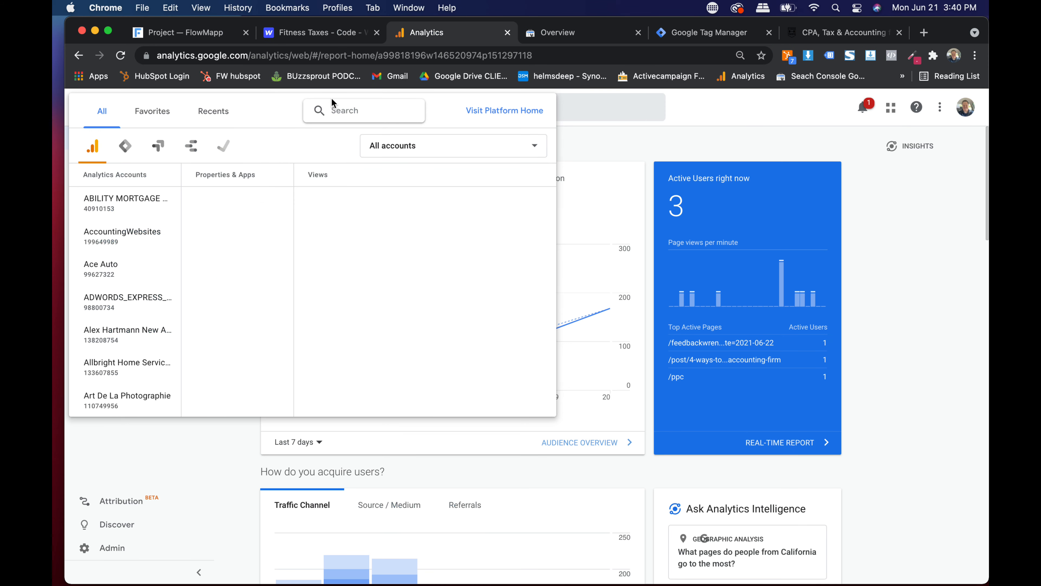
pyautogui.click(341, 106)
pyautogui.write('fitness')
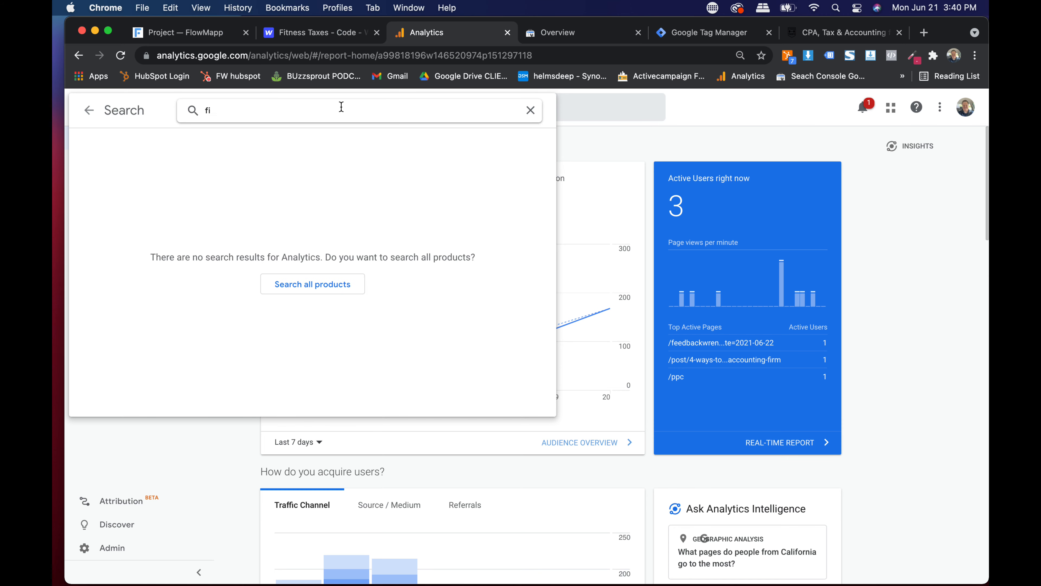
pyautogui.press('BackSpace')
pyautogui.press('BackSpace')
pyautogui.scroll(-3, 166, 217)
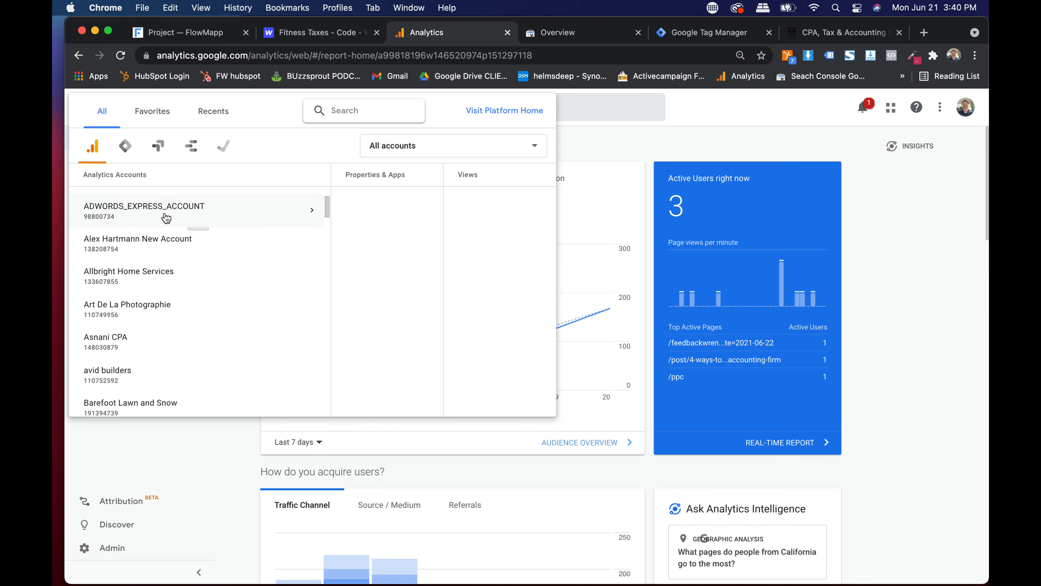
pyautogui.scroll(-5, 166, 217)
pyautogui.scroll(8, 164, 216)
pyautogui.click(345, 110)
pyautogui.write('feed')
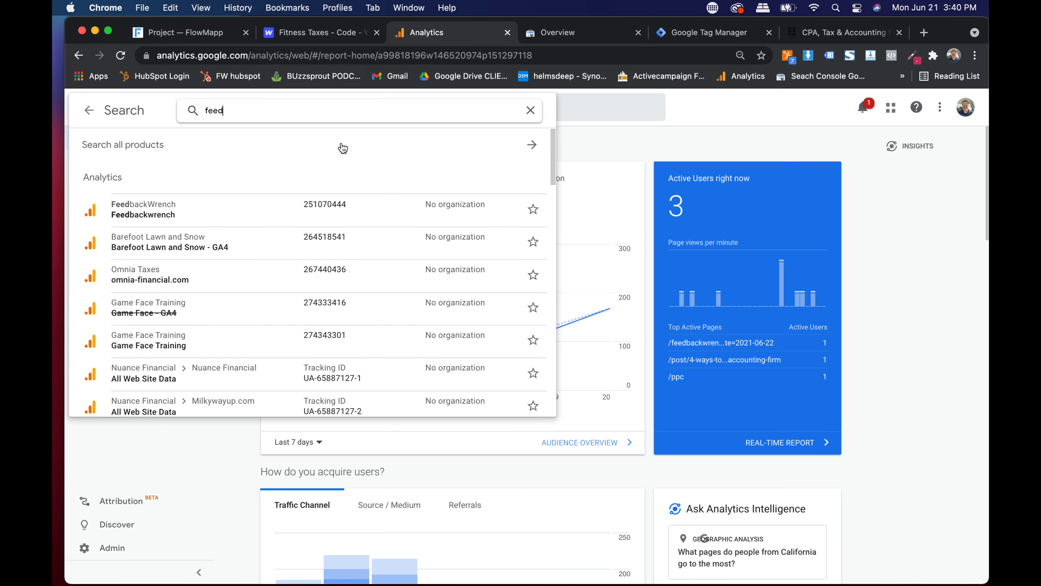
pyautogui.click(282, 264)
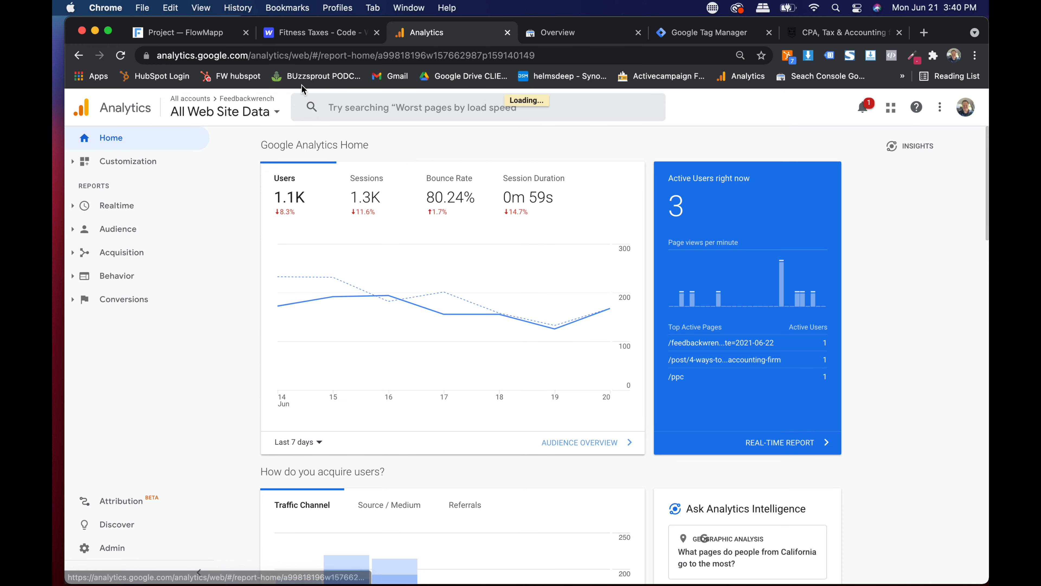
# - In Admin, choose + Create Account in the Account column
pyautogui.click(109, 552)
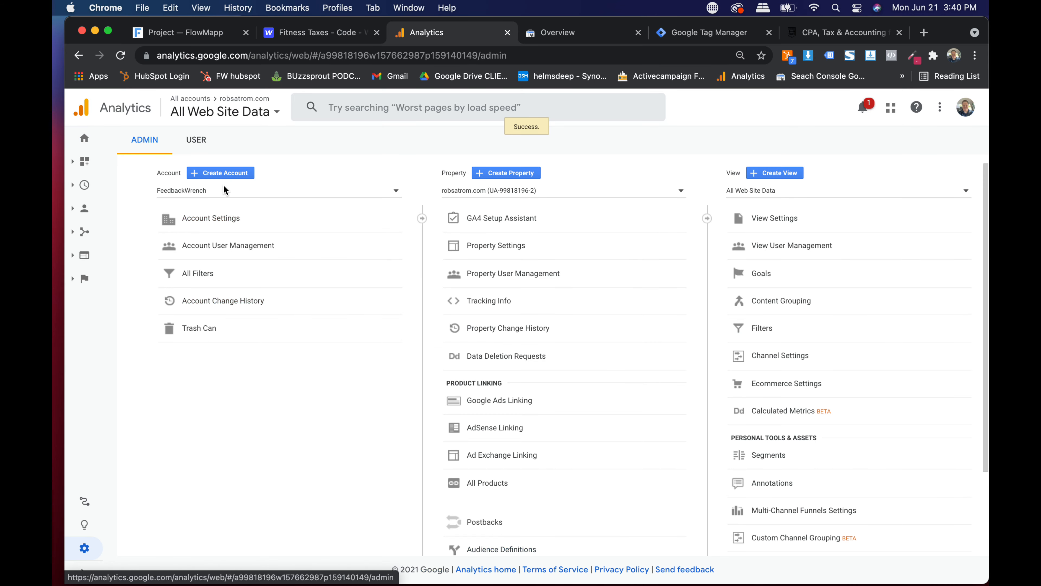
pyautogui.click(224, 174)
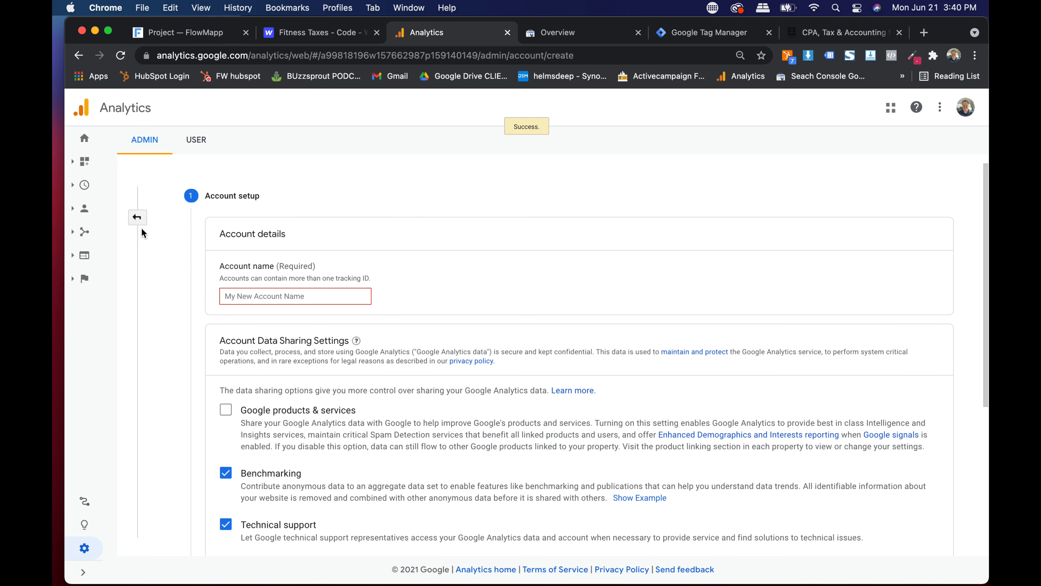
pyautogui.click(137, 217)
pyautogui.scroll(3, 211, 226)
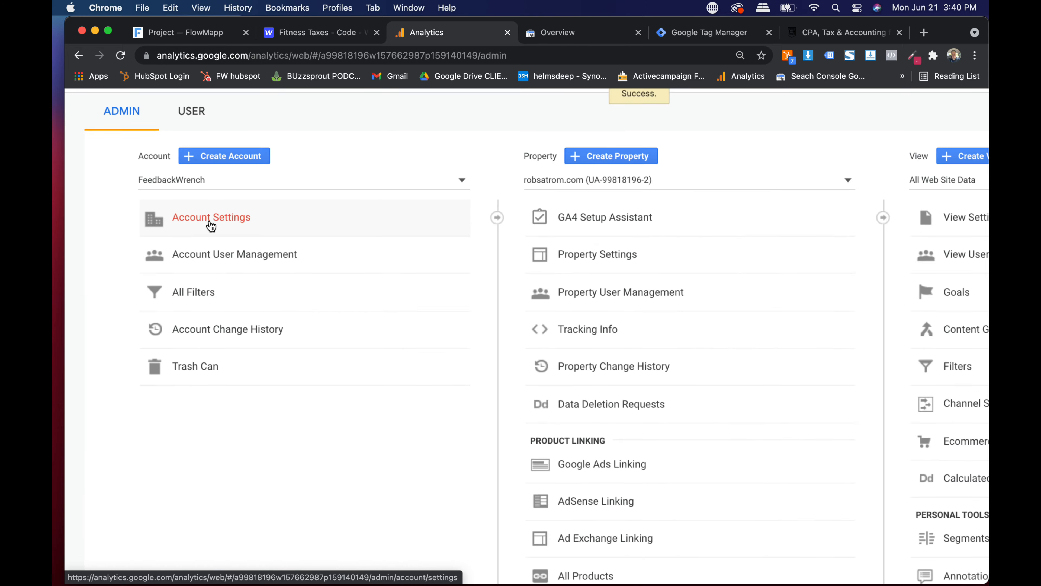
pyautogui.scroll(-3, 211, 225)
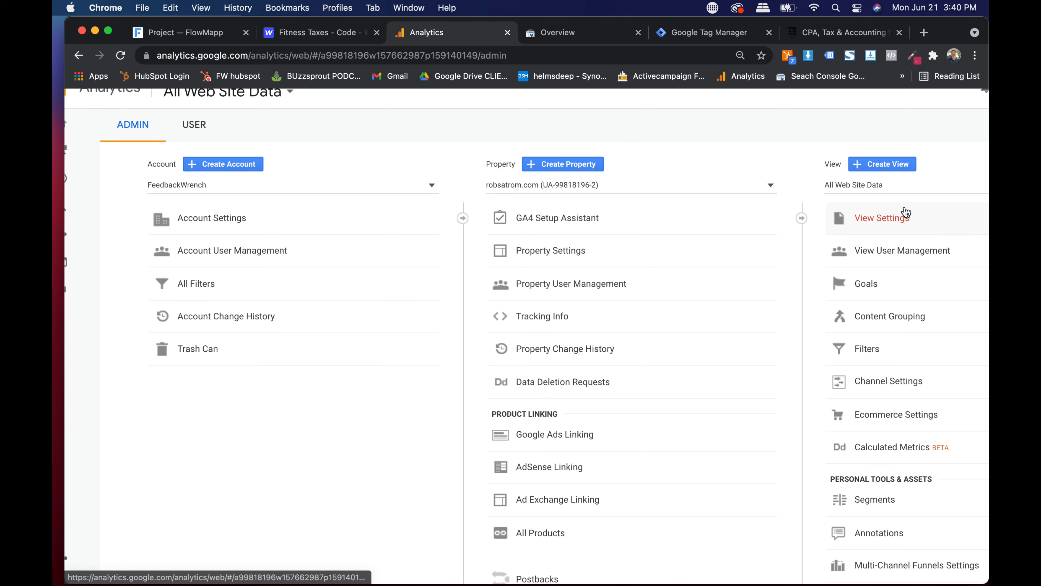
pyautogui.click(210, 165)
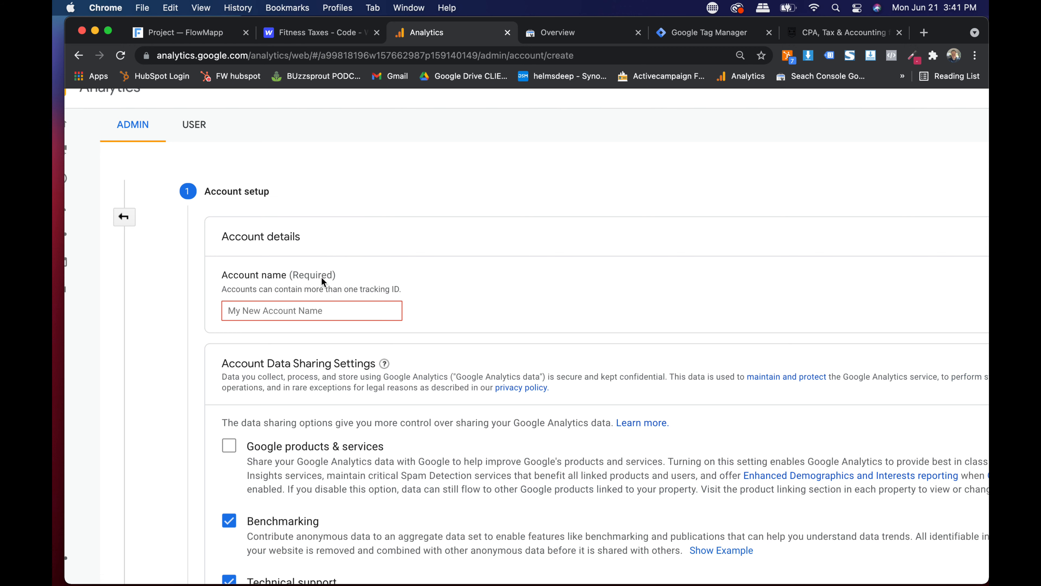
# - Enter 'Fitness Taxes' as the account name and continue to the Property name field
pyautogui.click(323, 303)
pyautogui.write('F')
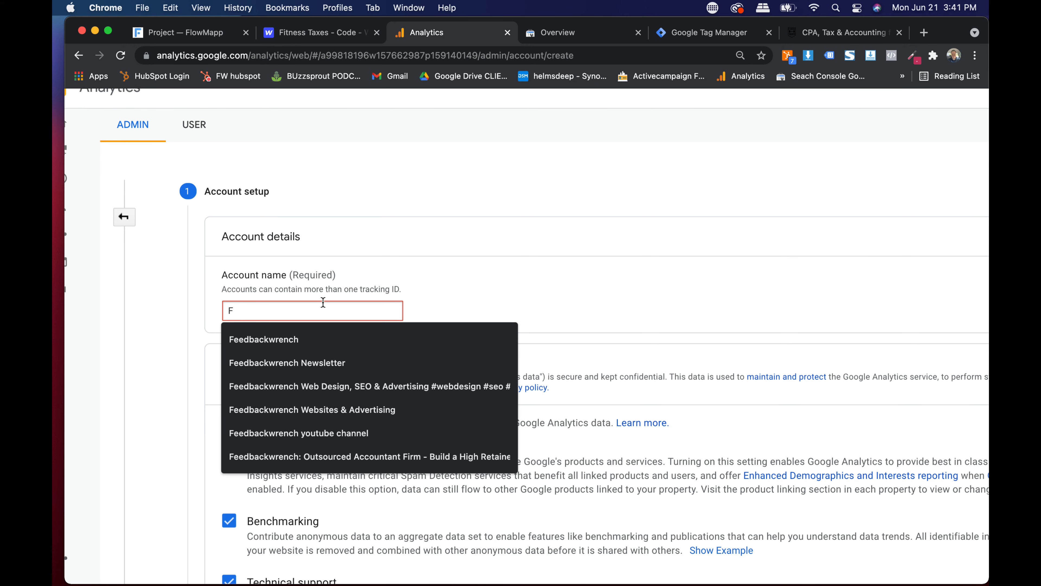
pyautogui.write('itness Taxes')
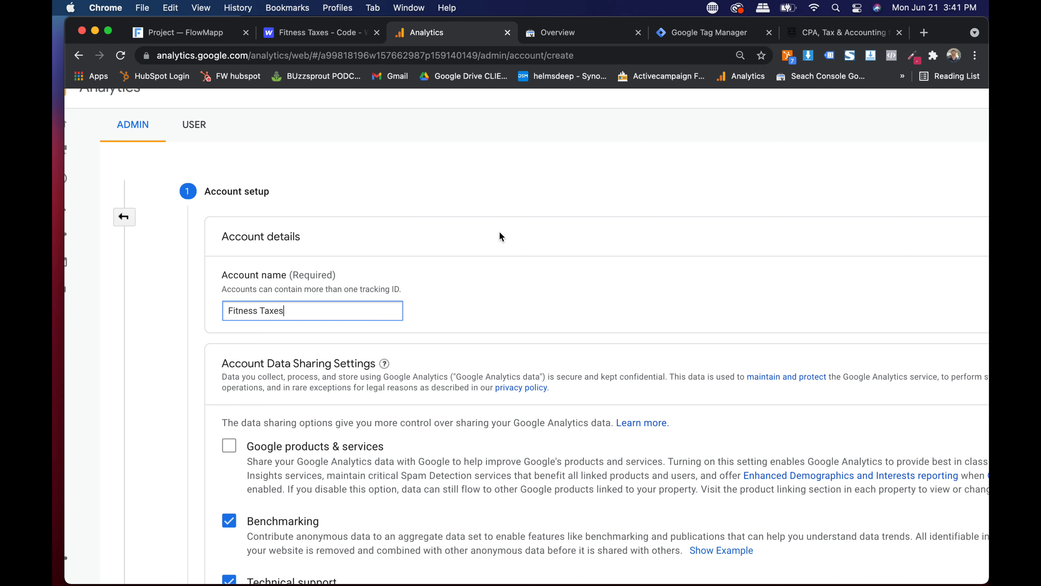
pyautogui.press('super+minus')
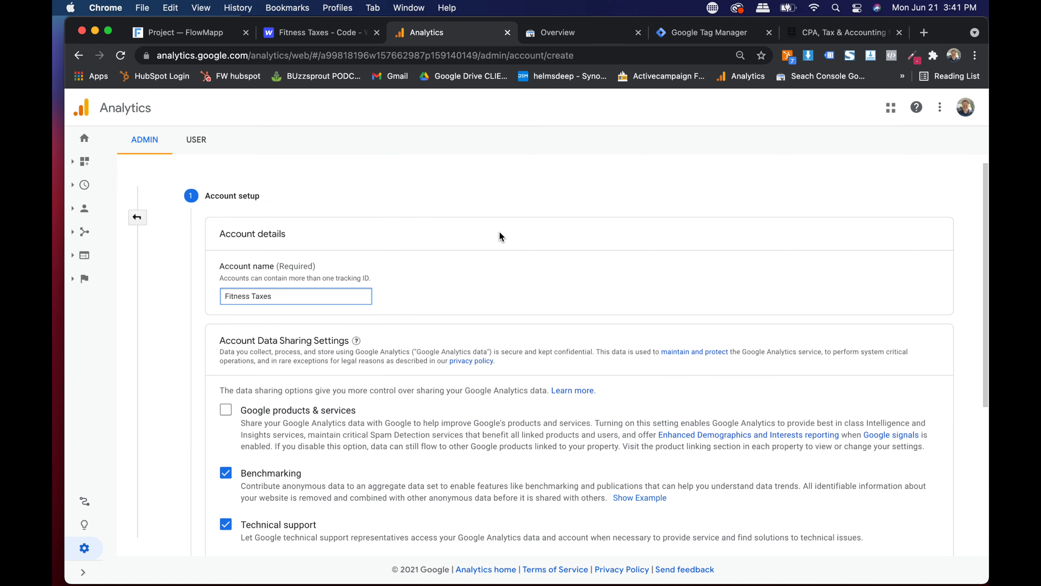
pyautogui.scroll(-5, 504, 262)
pyautogui.scroll(-2, 507, 279)
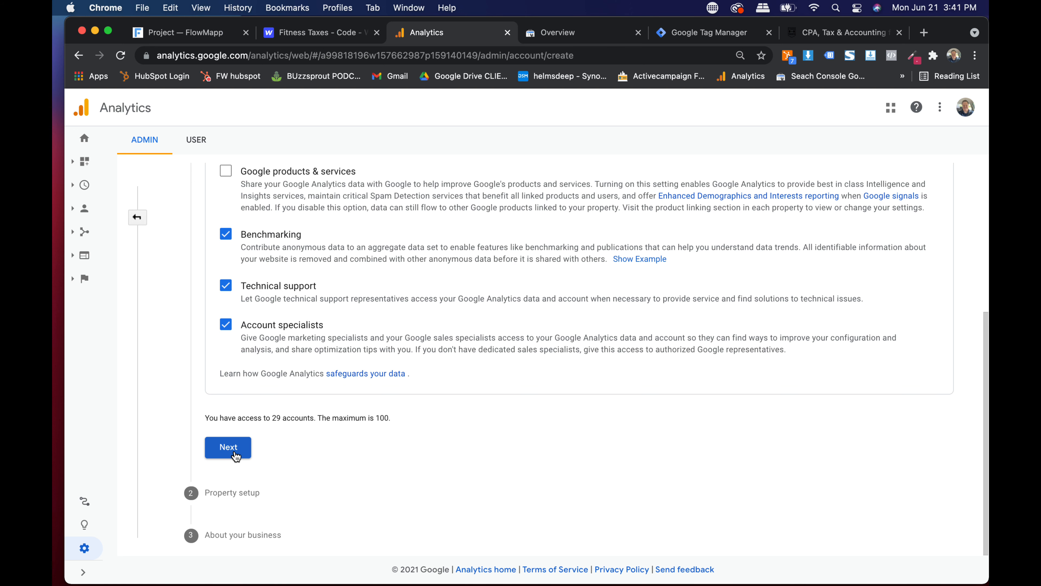
pyautogui.click(236, 455)
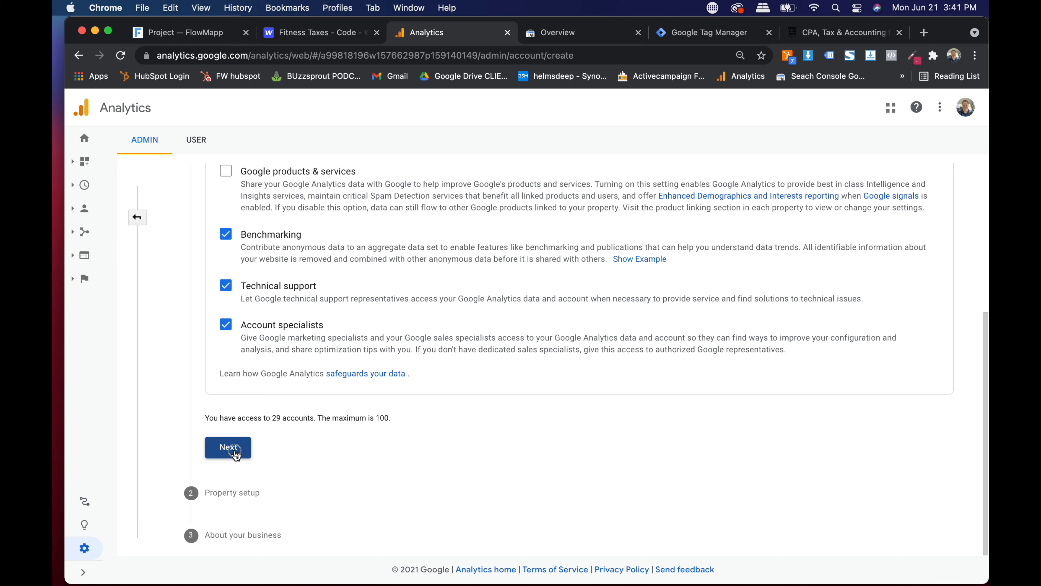
pyautogui.click(293, 314)
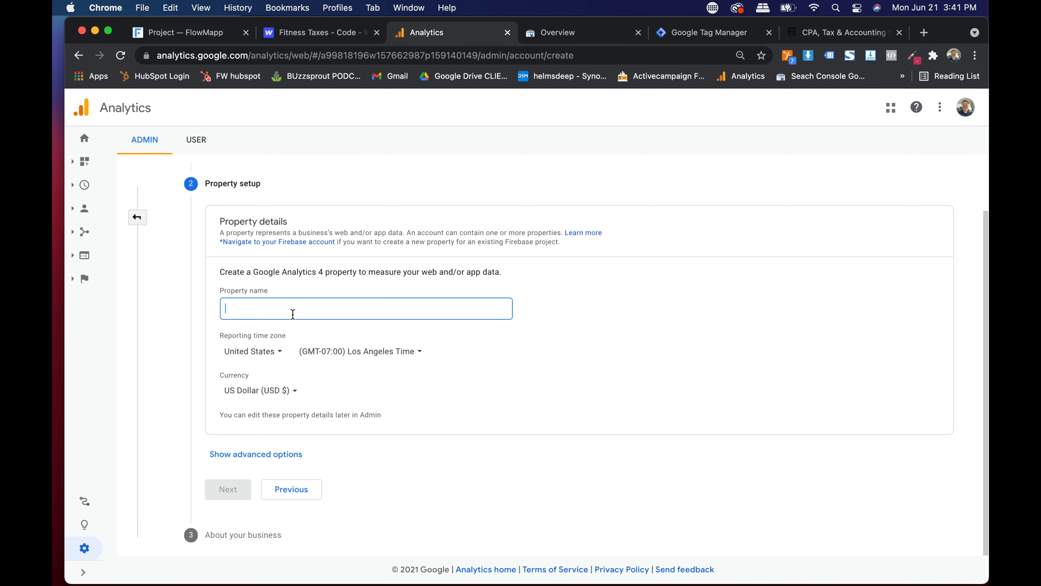
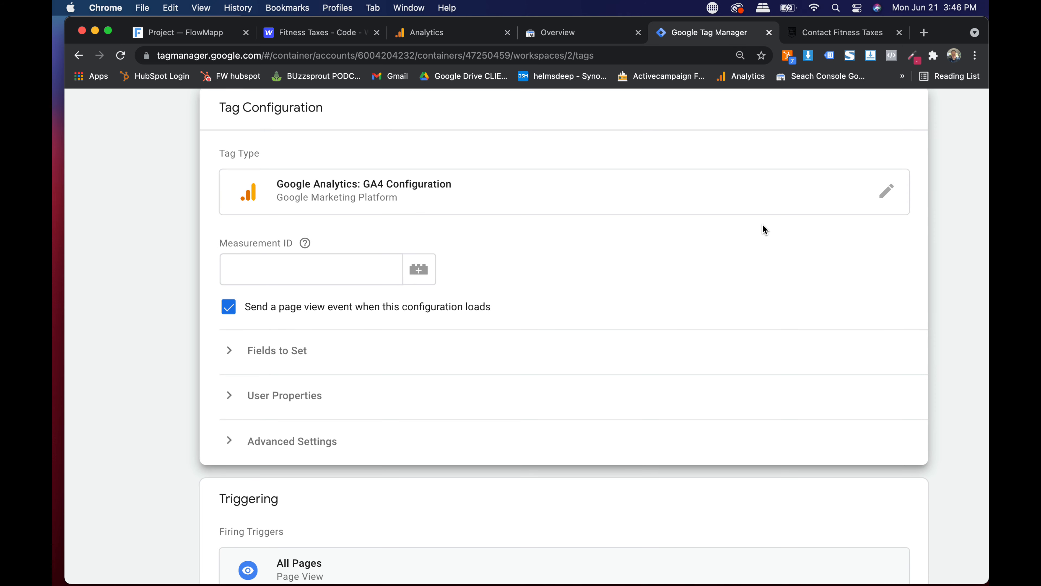
# - Paste measurement ID G-097ZGSKKN6 into the Analytics G4 tag and save it
pyautogui.click(380, 276)
pyautogui.write('G-097ZGSKKN6')
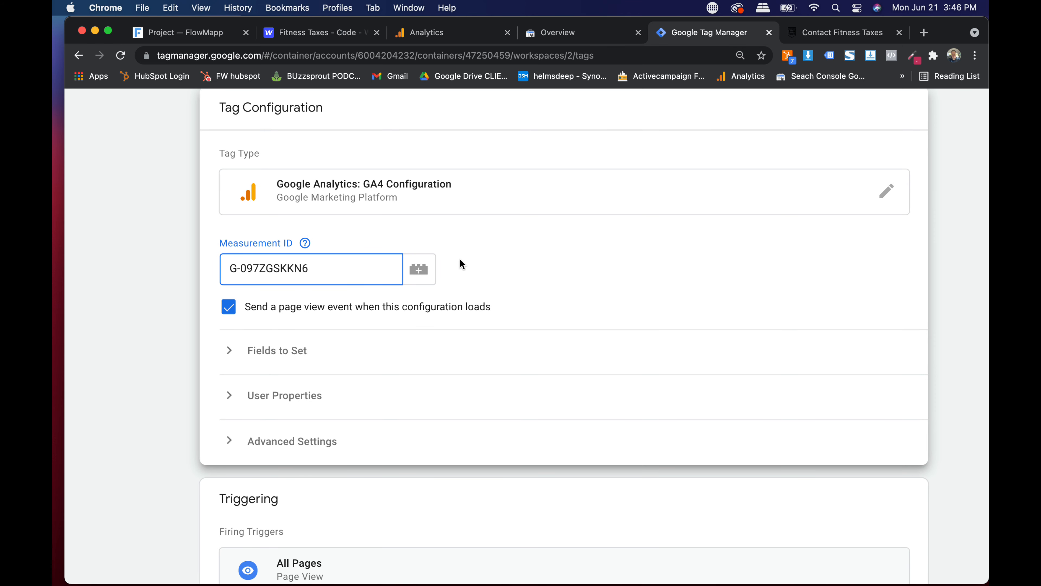
pyautogui.scroll(-1, 460, 259)
pyautogui.click(263, 327)
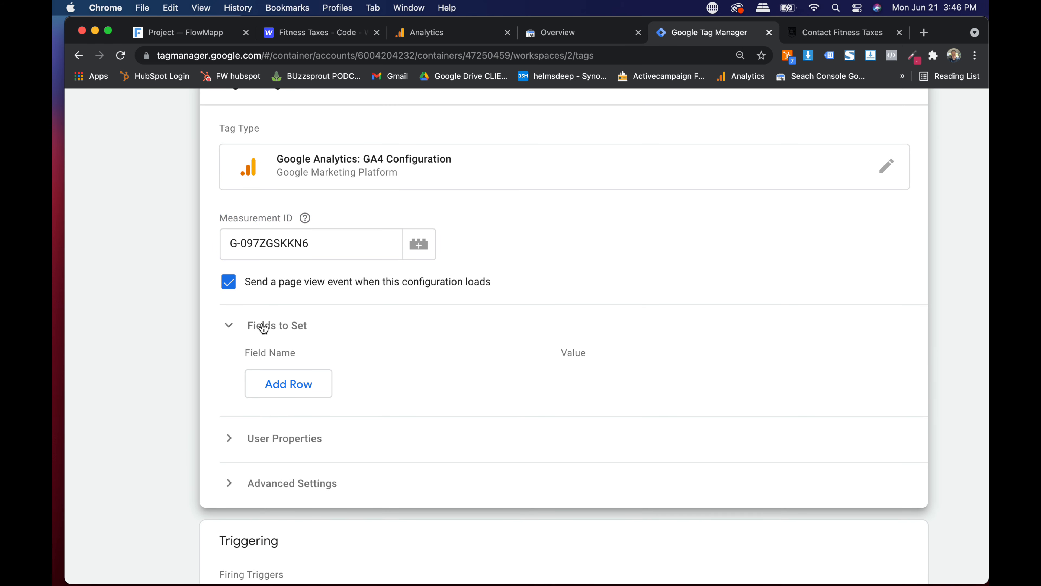
pyautogui.click(263, 326)
pyautogui.click(267, 365)
pyautogui.click(267, 369)
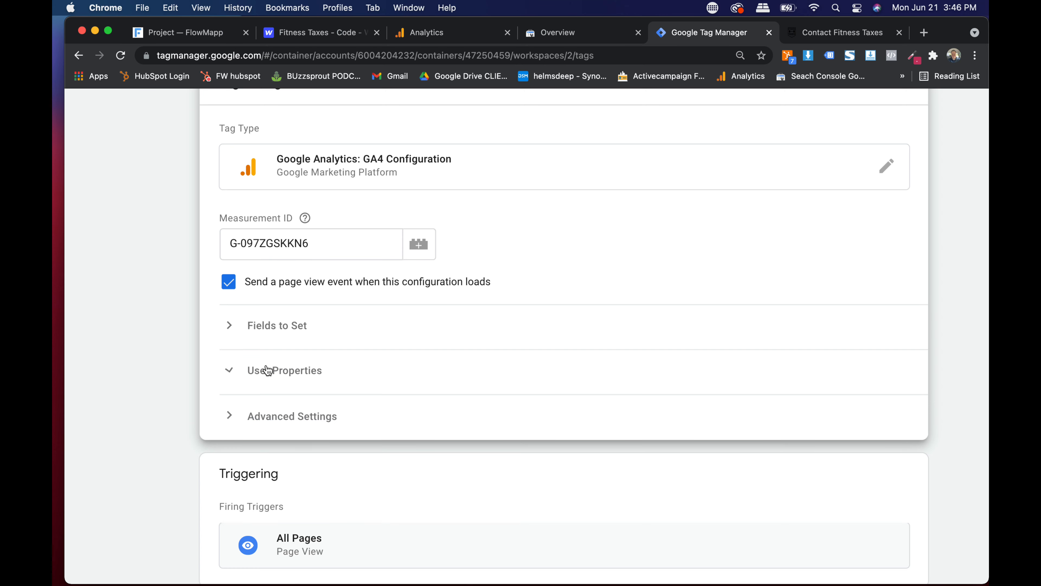
pyautogui.click(287, 424)
pyautogui.click(287, 424)
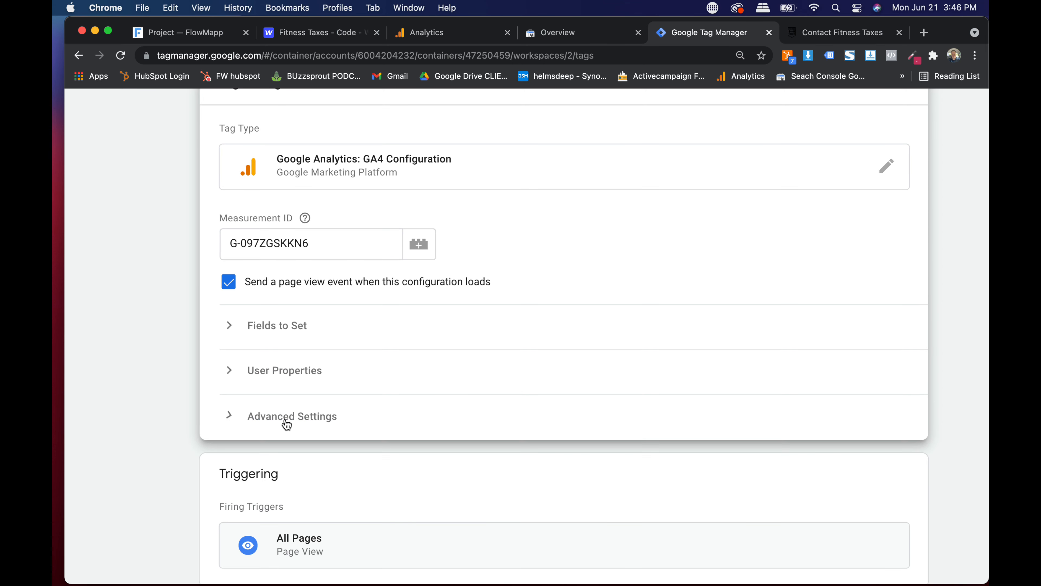
pyautogui.scroll(-4, 453, 277)
pyautogui.press('super+0')
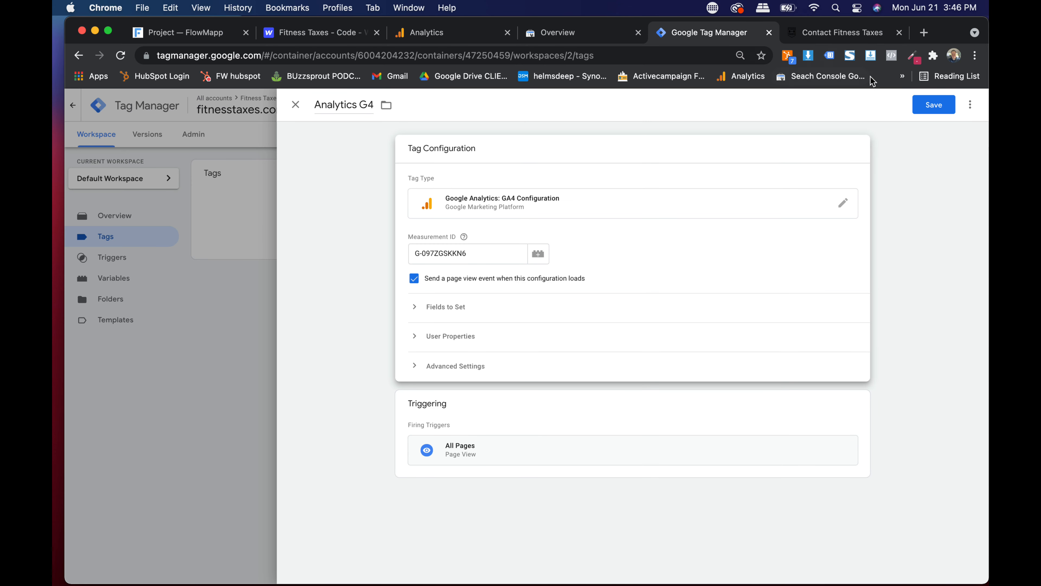
pyautogui.click(939, 107)
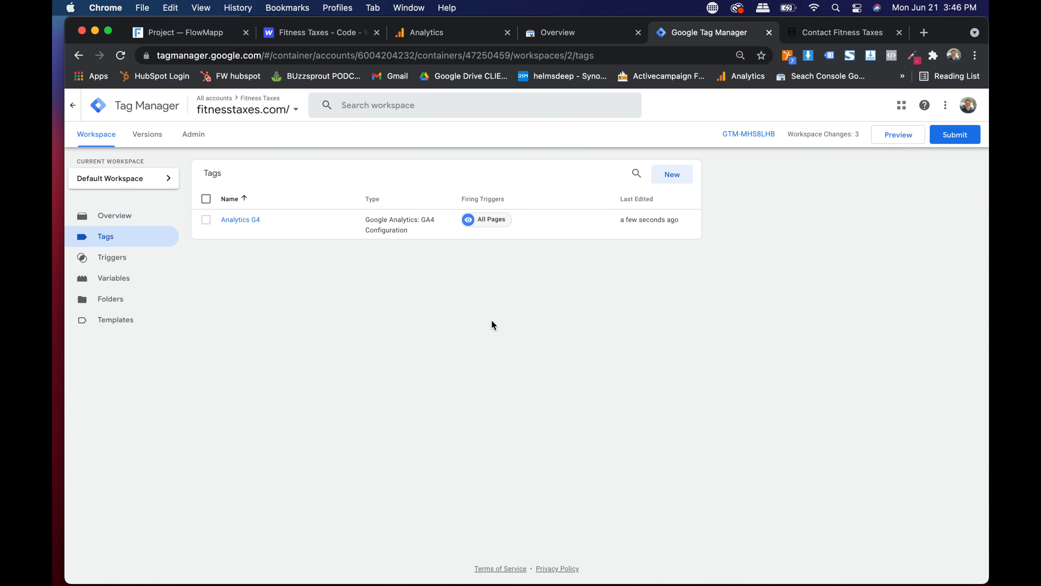
# - Start a new Google Analytics: Universal Analytics tag that fires on All Pages
pyautogui.click(671, 174)
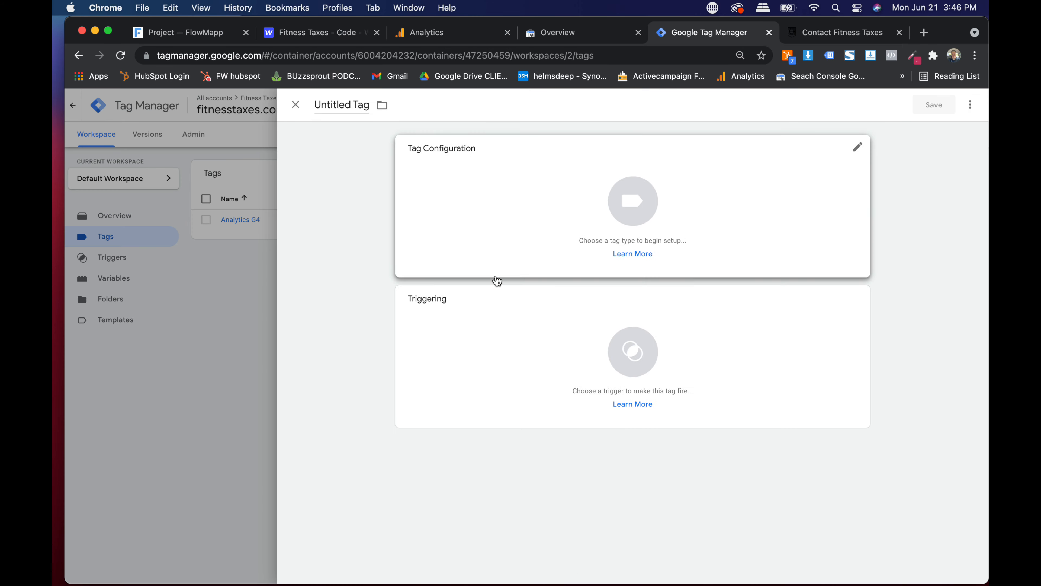
pyautogui.click(504, 347)
pyautogui.click(390, 153)
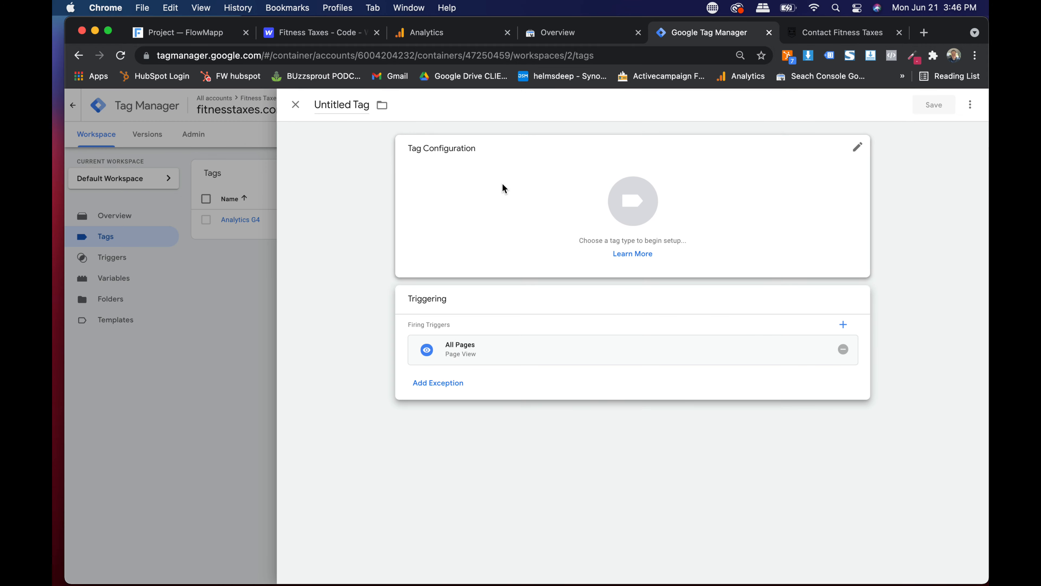
pyautogui.click(623, 152)
pyautogui.click(763, 201)
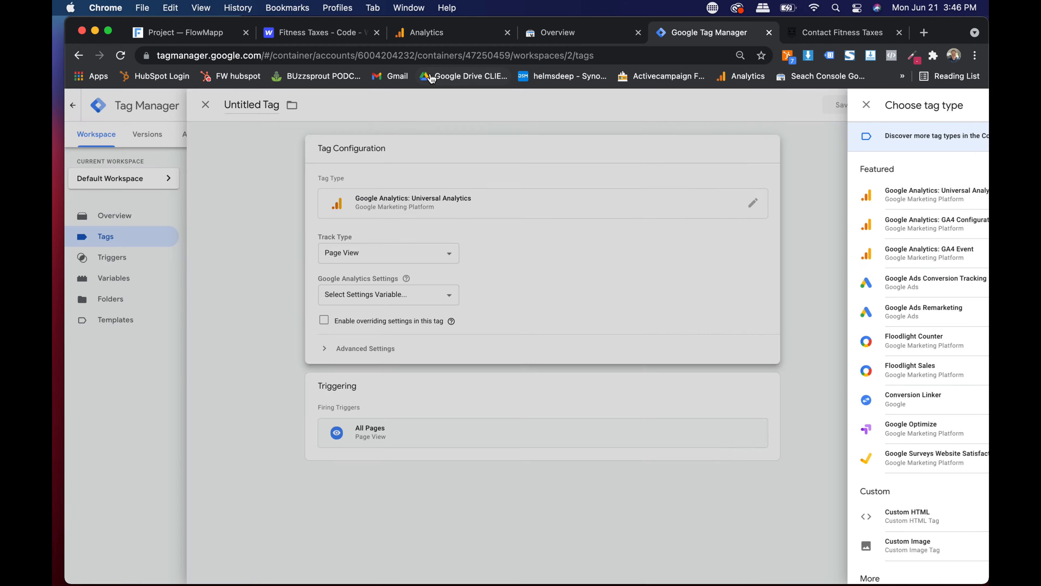
# - In Analytics, close the web stream details and open Fitness Taxes' UA All Web Site Data view
pyautogui.click(451, 37)
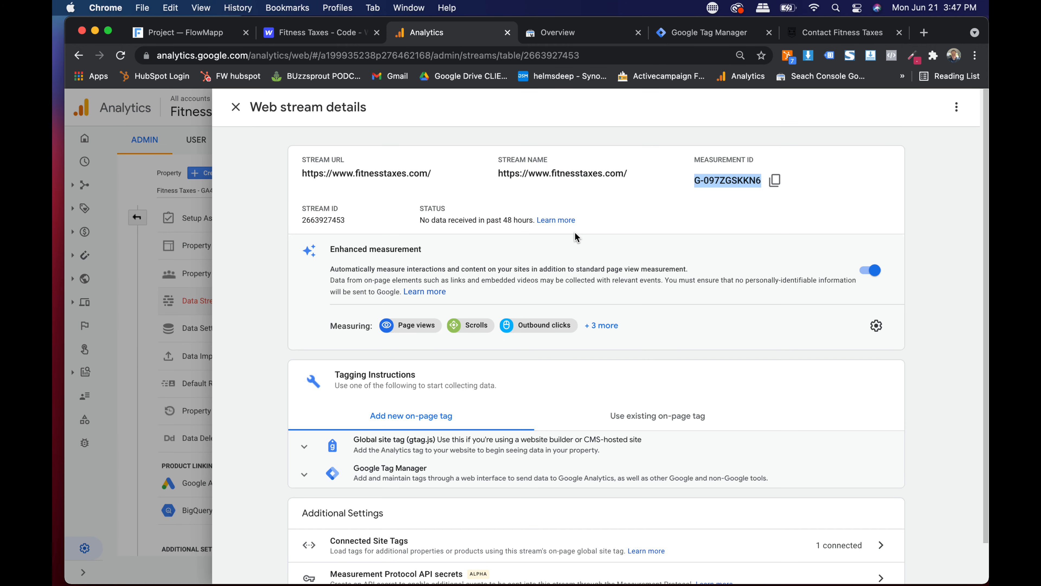
pyautogui.scroll(-2, 576, 237)
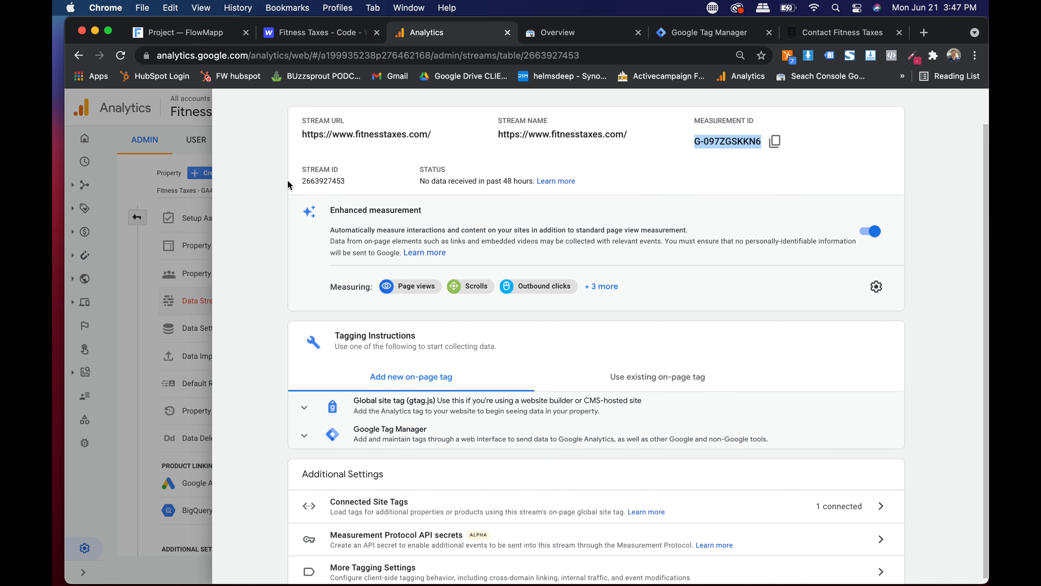
pyautogui.scroll(2, 248, 123)
pyautogui.click(232, 107)
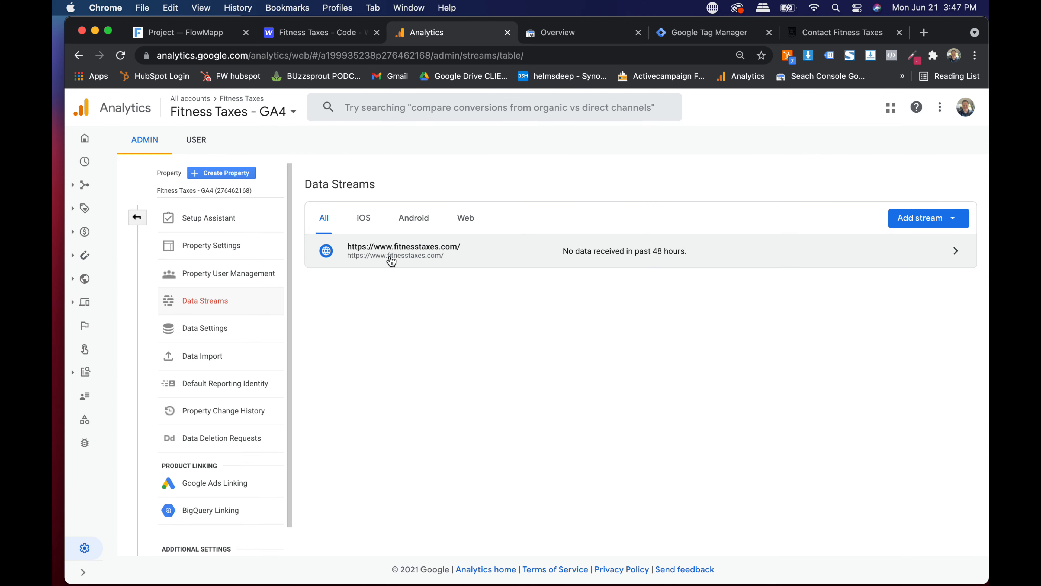
pyautogui.click(136, 221)
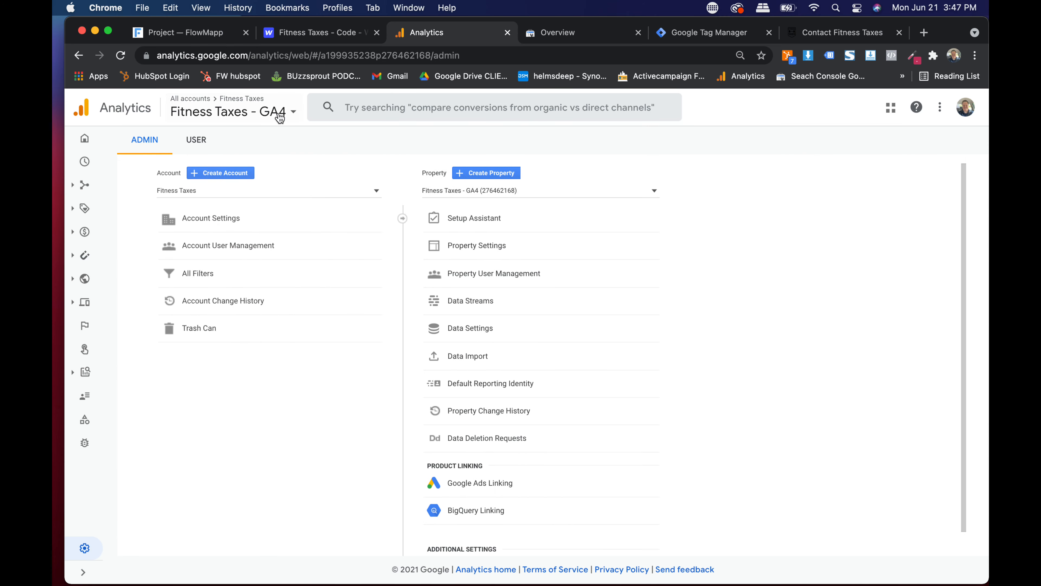
pyautogui.click(246, 110)
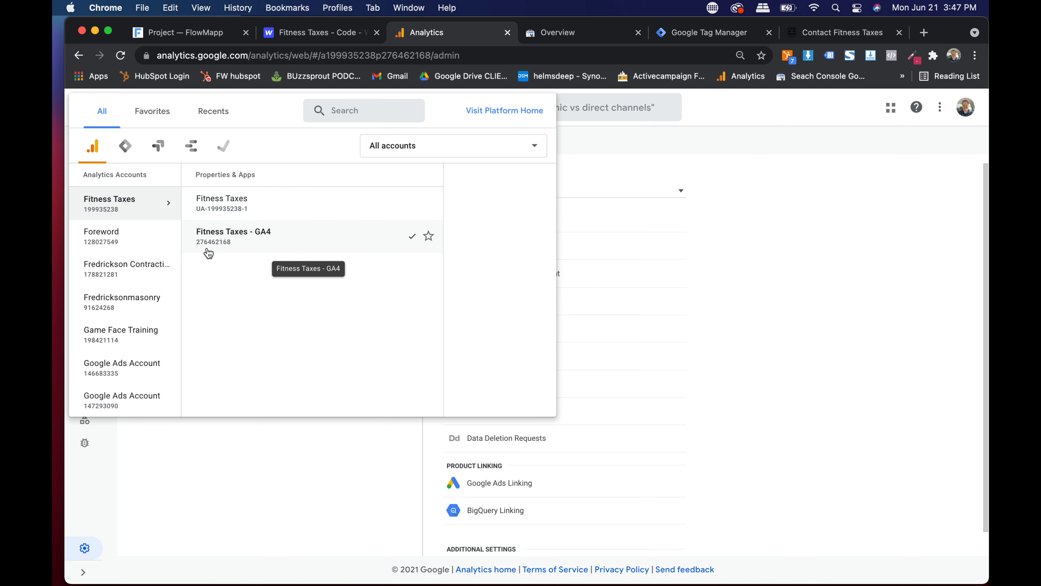
pyautogui.scroll(3, 213, 250)
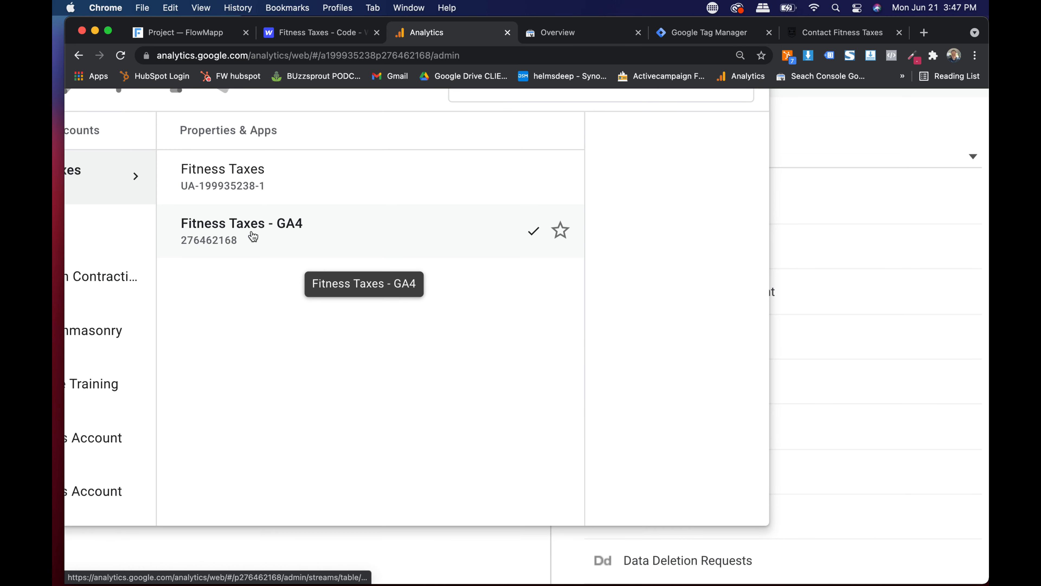
pyautogui.click(237, 188)
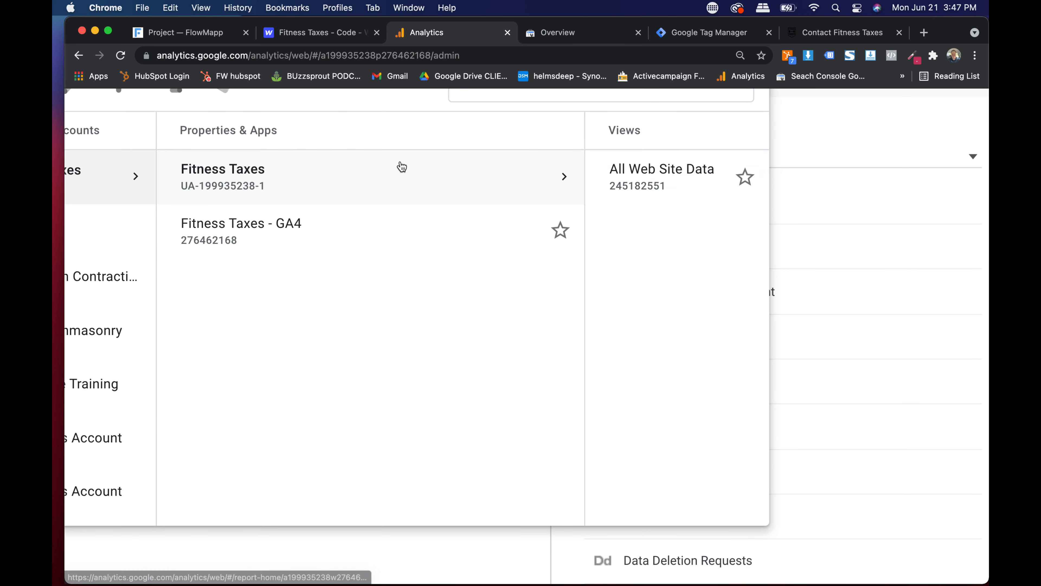
pyautogui.click(588, 181)
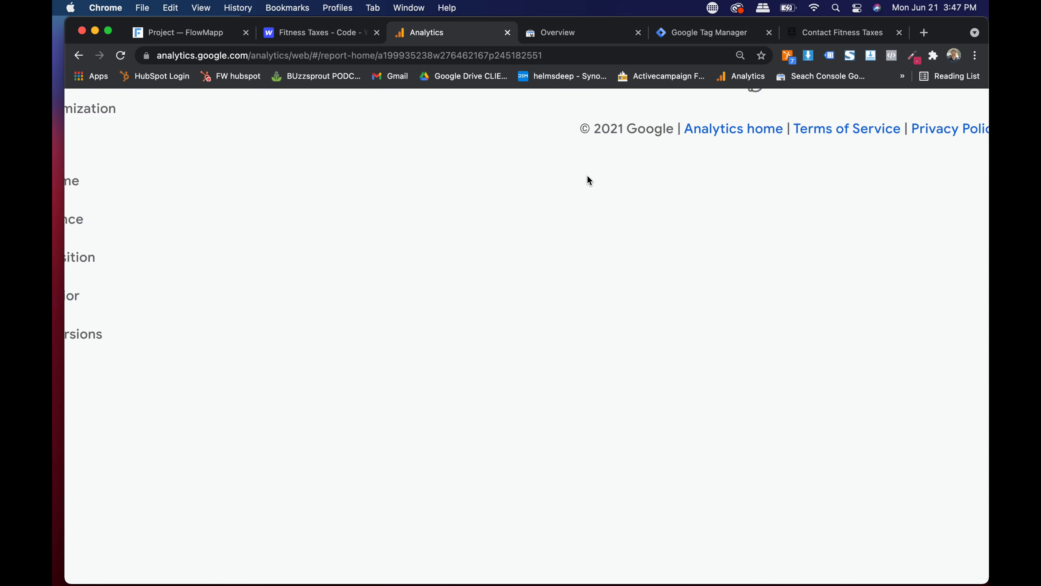
pyautogui.scroll(-6, 240, 234)
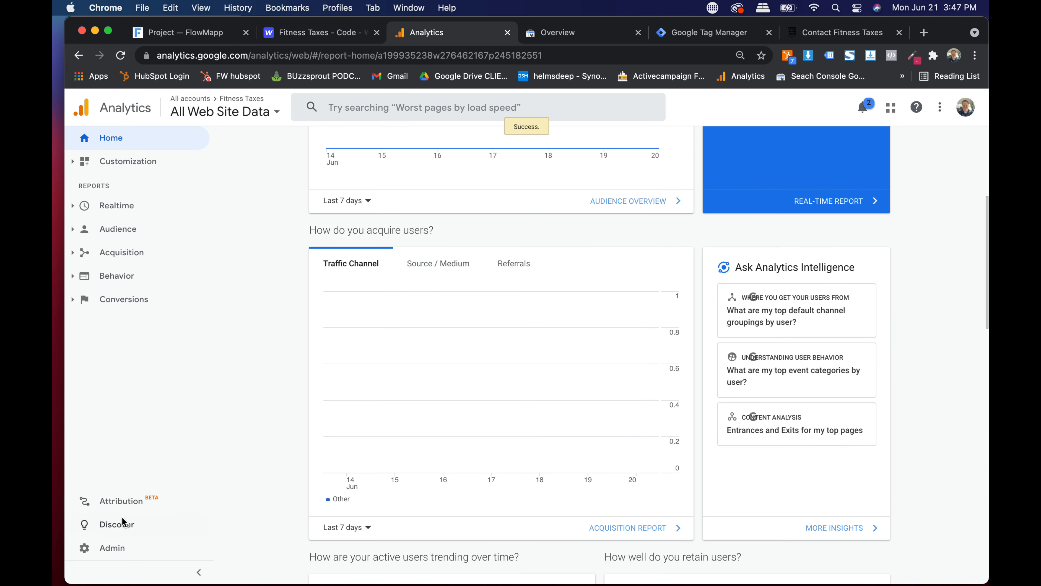
pyautogui.click(109, 550)
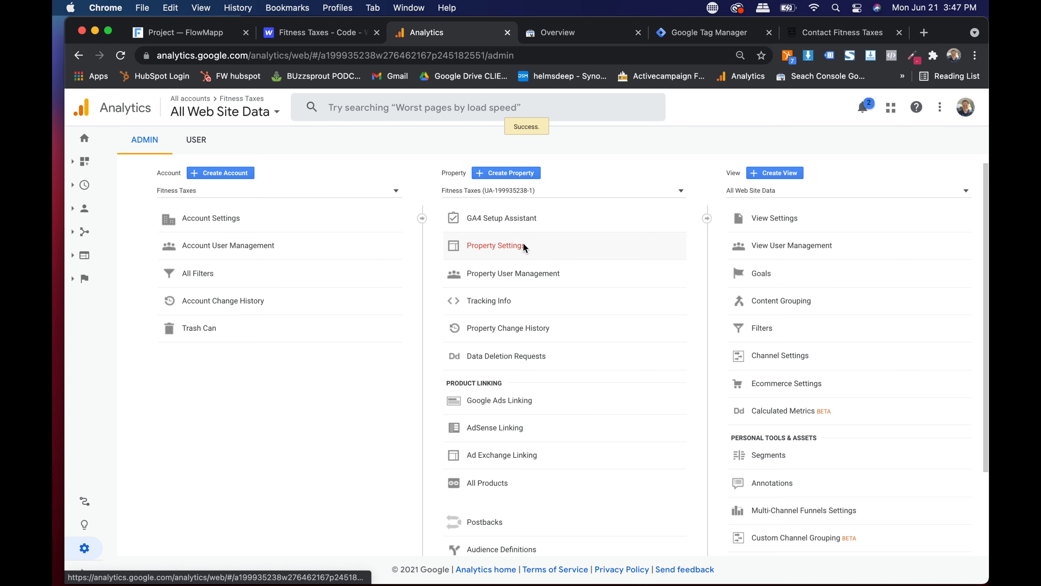
pyautogui.click(510, 246)
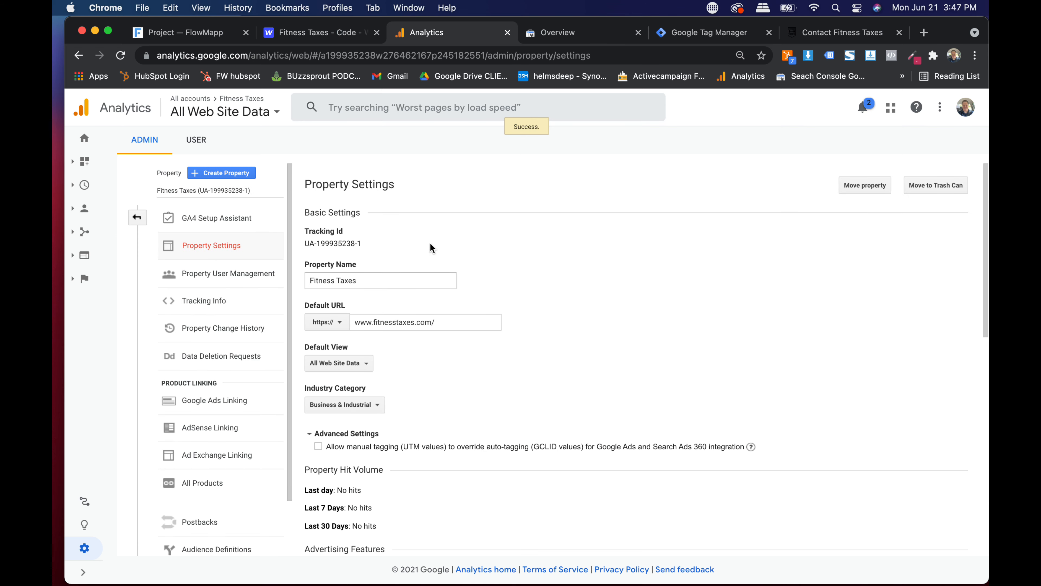
pyautogui.scroll(5, 375, 244)
pyautogui.hscroll(-3, 376, 248)
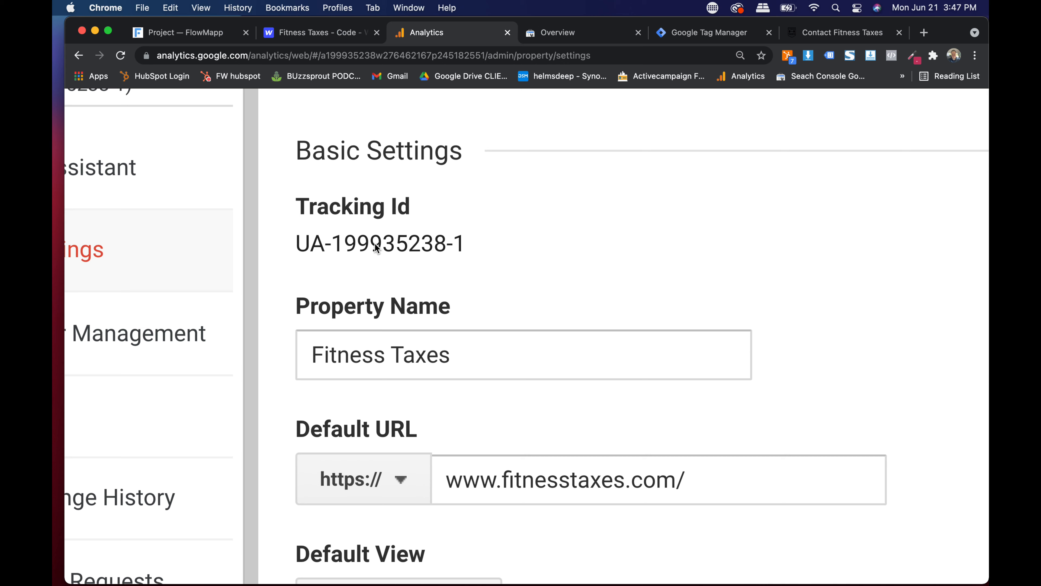
pyautogui.tripleClick(332, 243)
pyautogui.press('super+c')
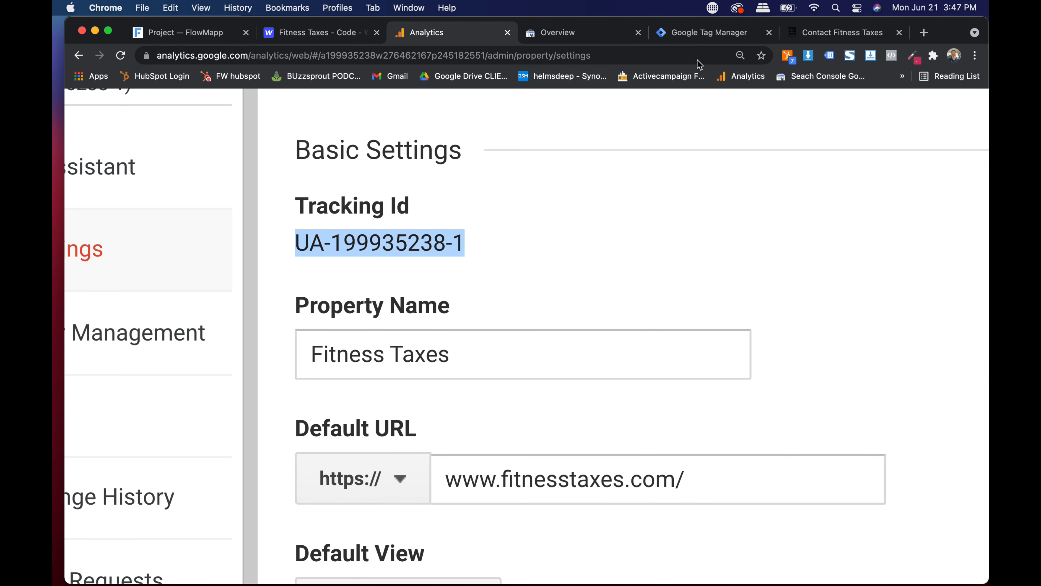
pyautogui.press('super+0')
pyautogui.click(683, 30)
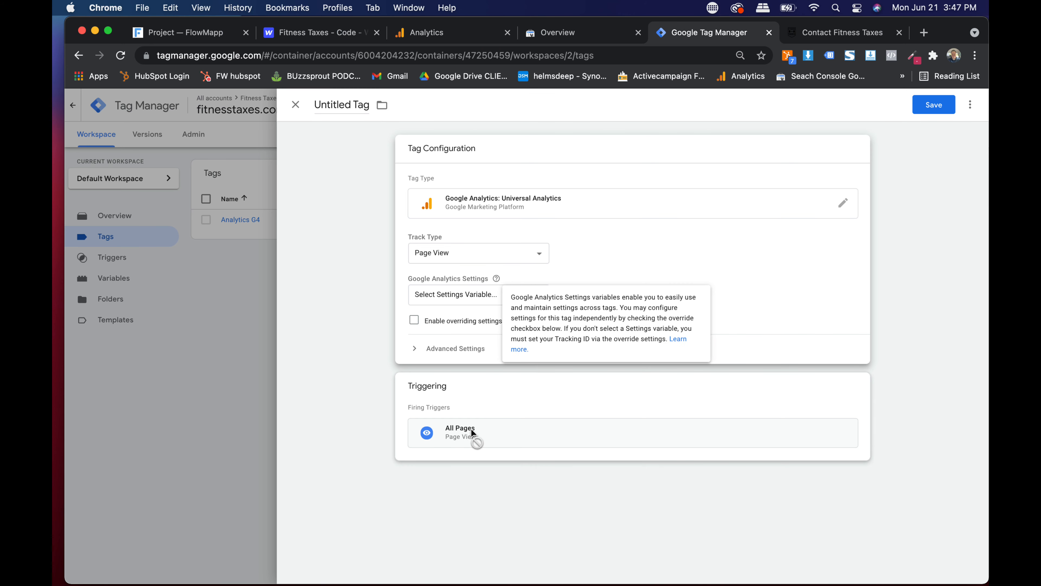
# - Keep Page View as the track type and start a new Google Analytics Settings variable
pyautogui.click(430, 255)
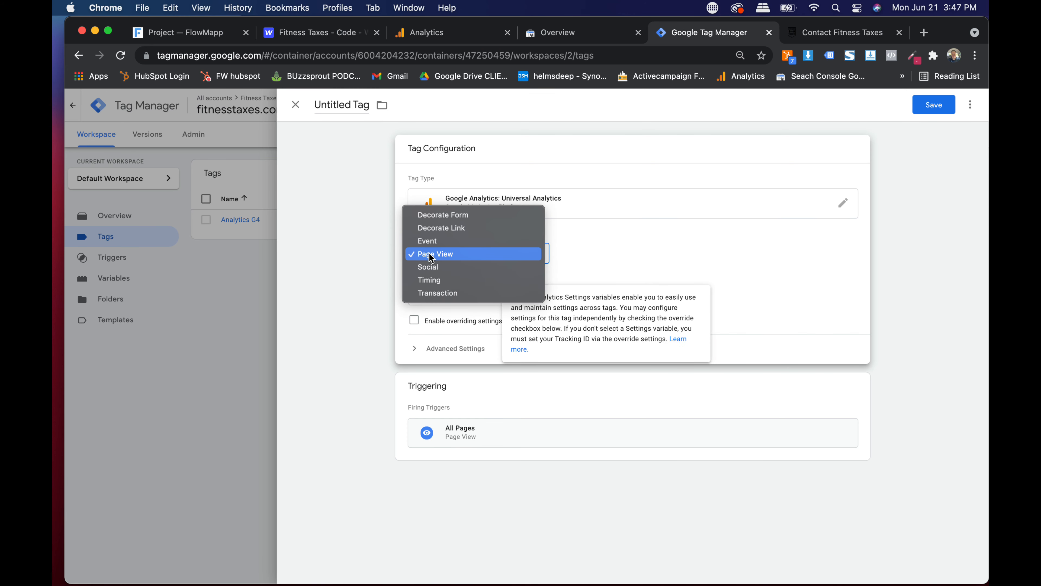
pyautogui.click(425, 254)
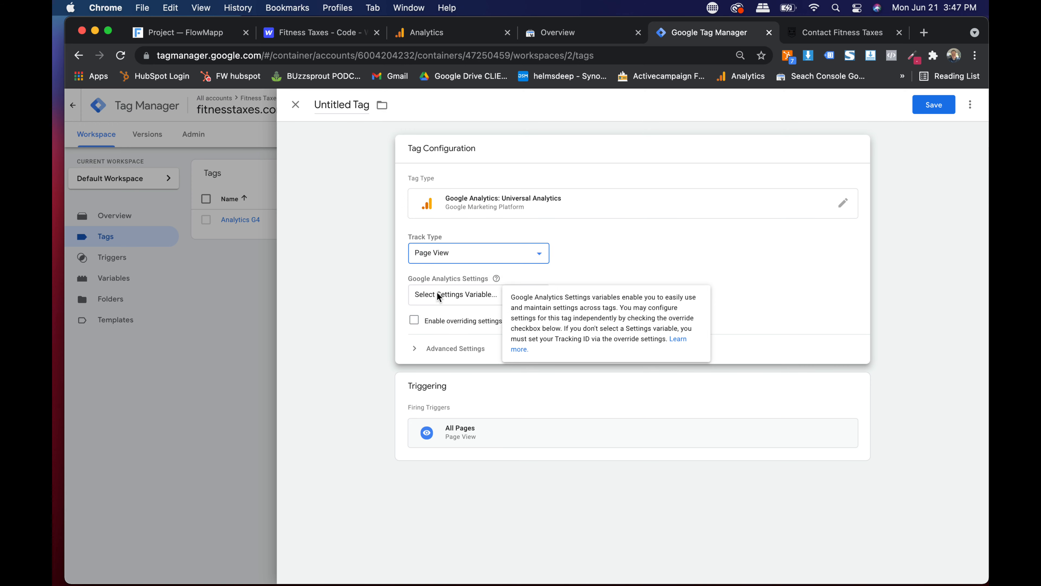
pyautogui.click(437, 293)
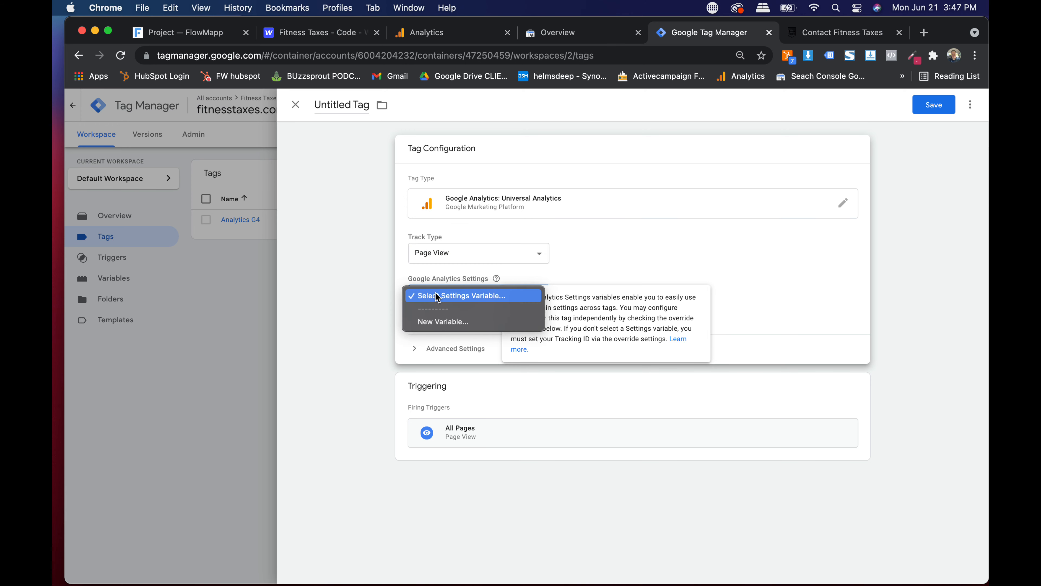
pyautogui.click(596, 249)
pyautogui.scroll(5, 439, 304)
pyautogui.click(462, 287)
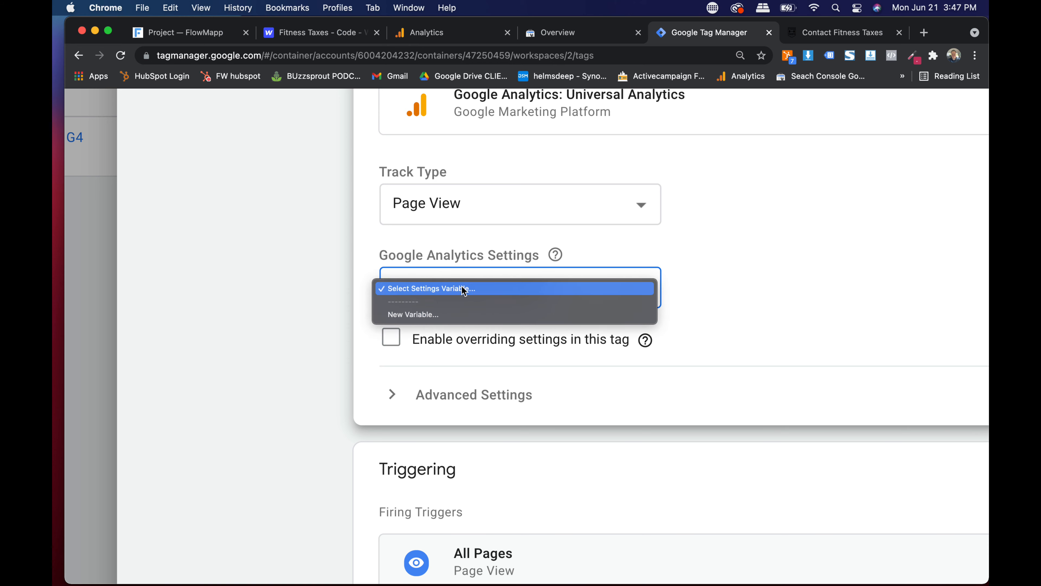
pyautogui.click(446, 315)
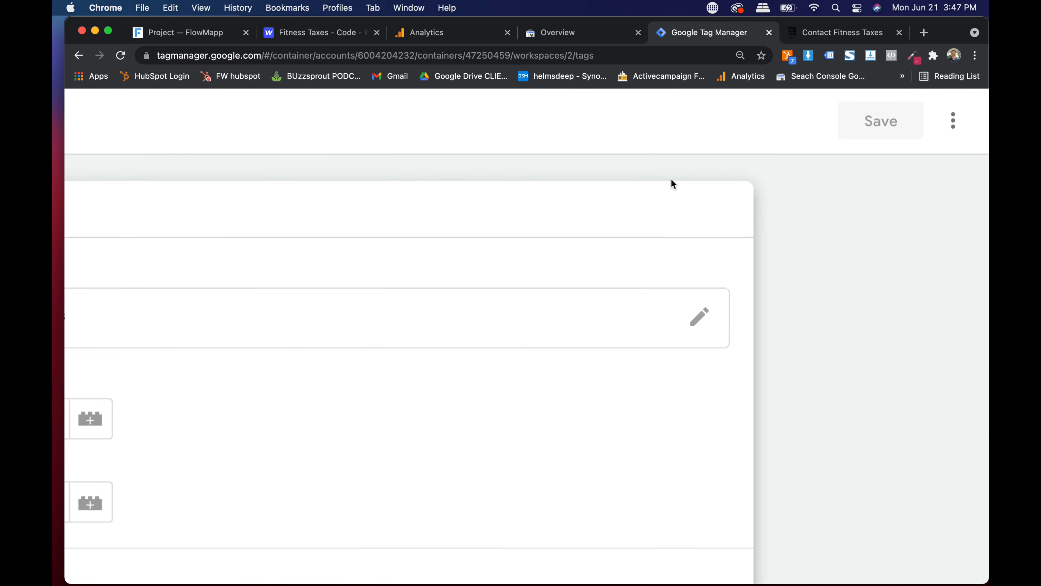
pyautogui.scroll(-5, 418, 238)
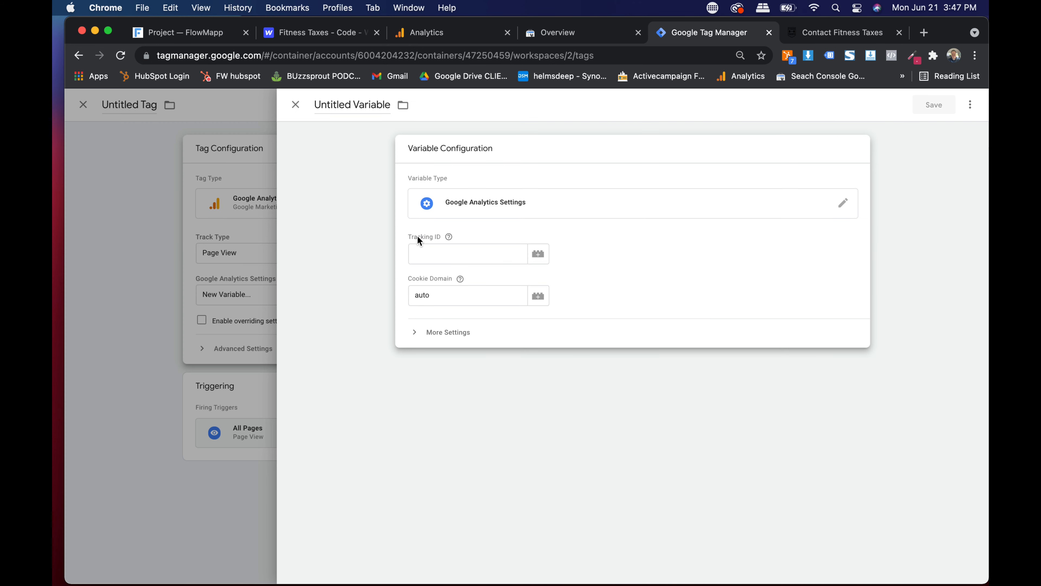
pyautogui.click(420, 256)
pyautogui.press('super+v')
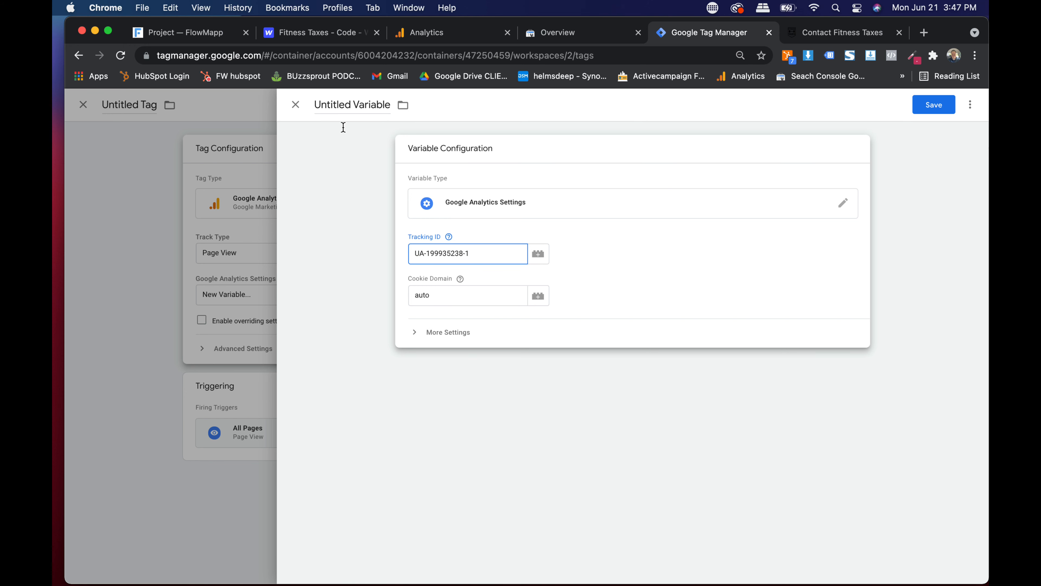
pyautogui.click(342, 106)
pyautogui.press('super+v')
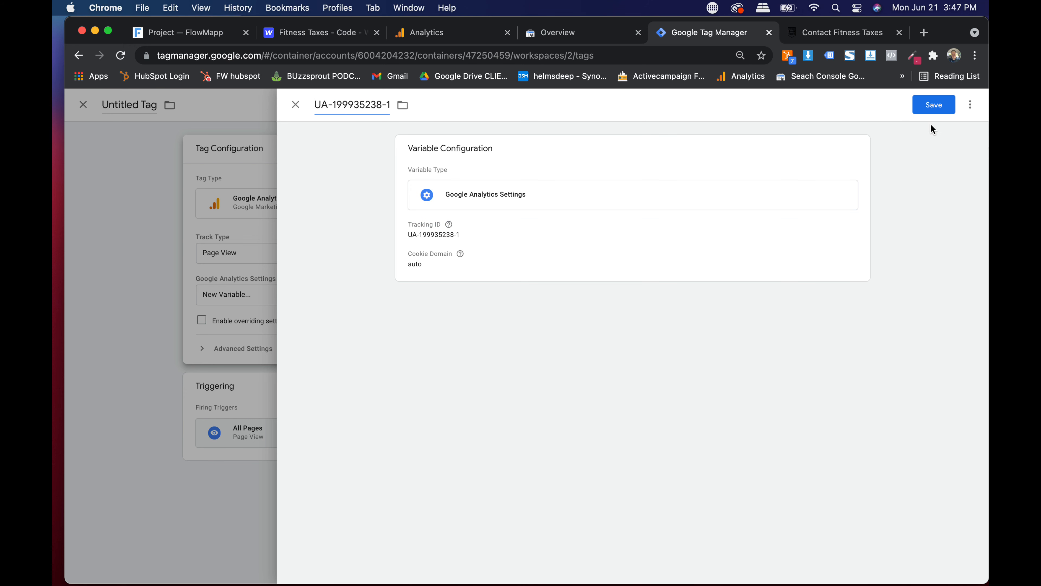
pyautogui.click(598, 258)
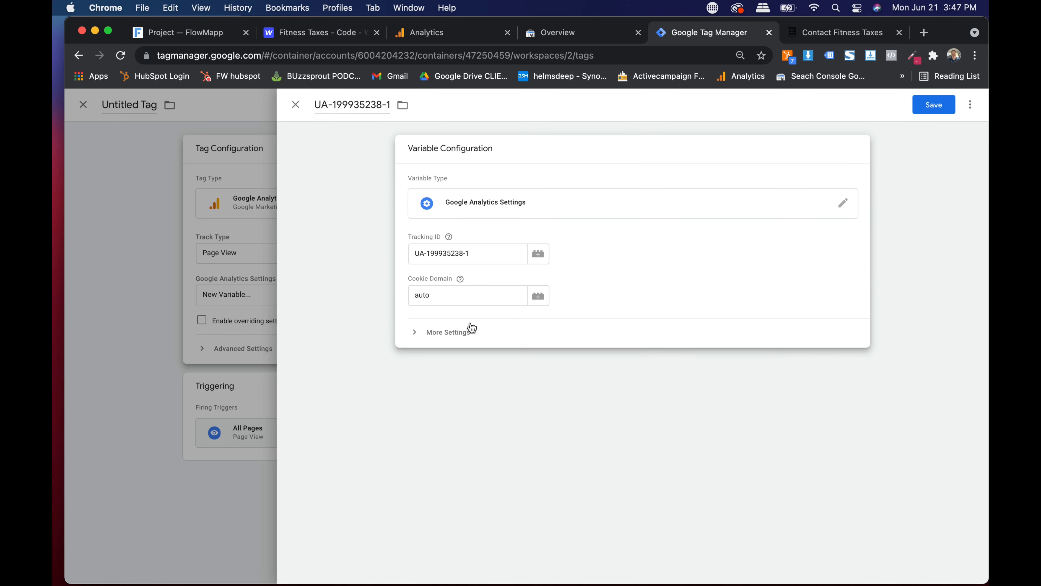
pyautogui.click(935, 105)
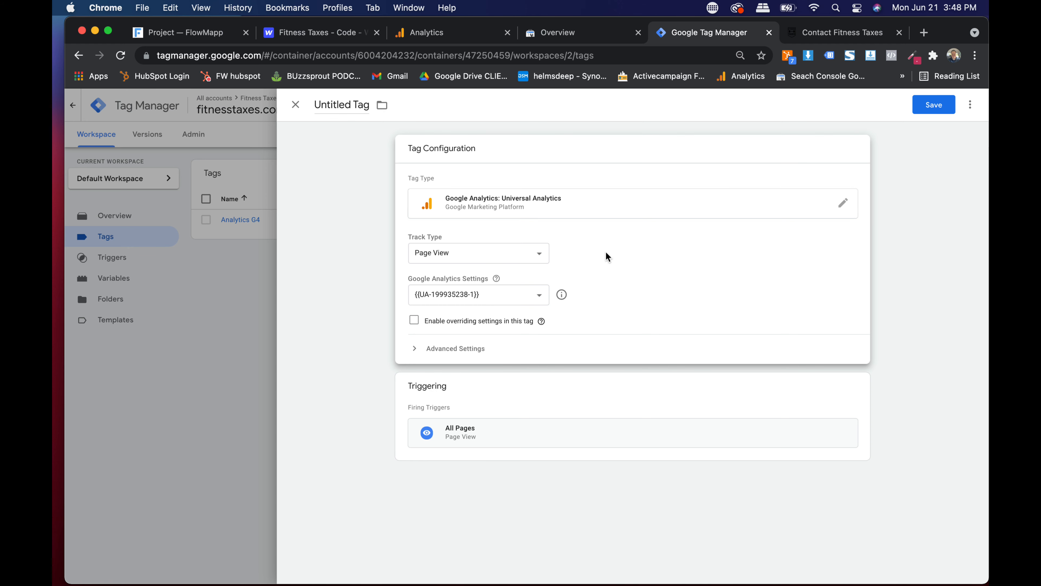
# - Save the tag as 'Google Analytics Universal Analytics UA'
pyautogui.moveTo(455, 437); pyautogui.dragTo(372, 375)
pyautogui.click(939, 106)
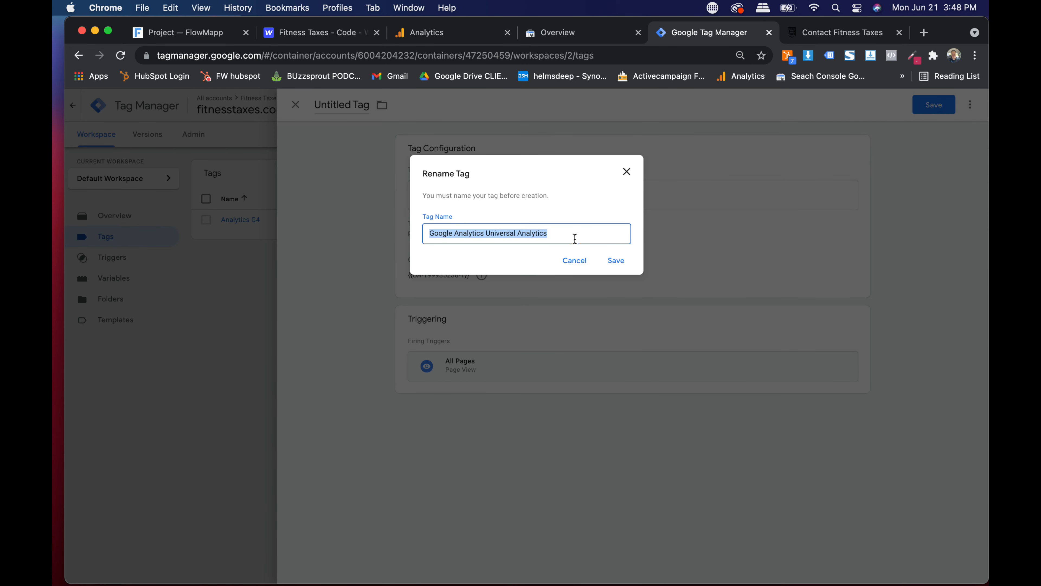
pyautogui.click(575, 238)
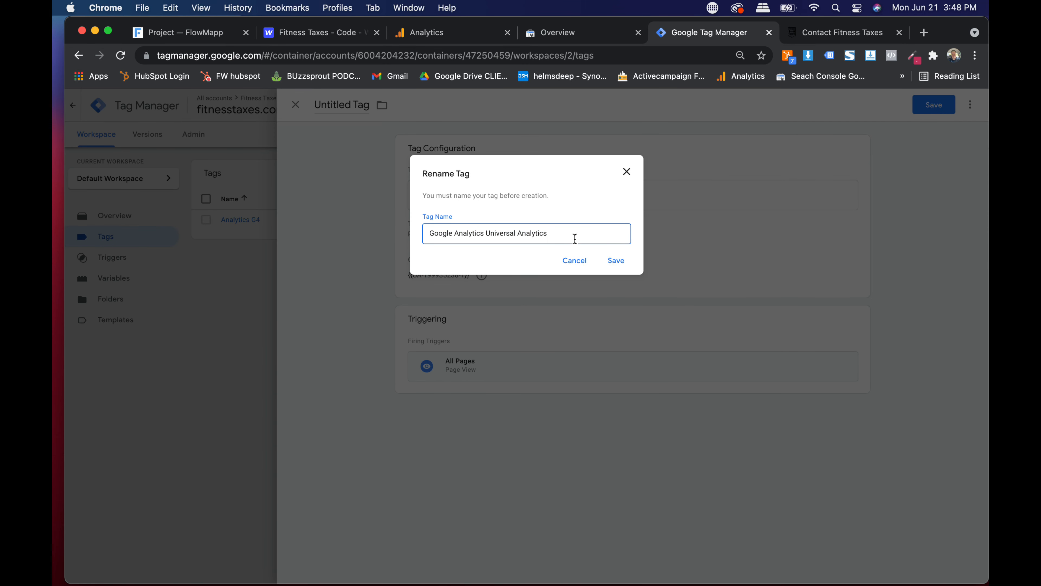
pyautogui.click(616, 260)
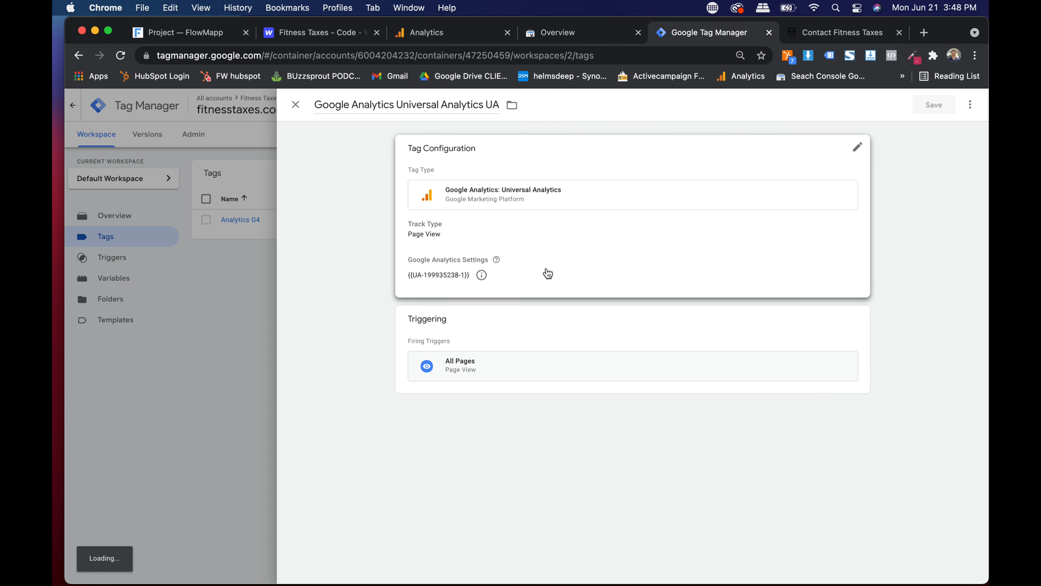
# - Submit the workspace and publish it as Version 2 named 'ANAYTICS'
pyautogui.moveTo(344, 407); pyautogui.dragTo(956, 136)
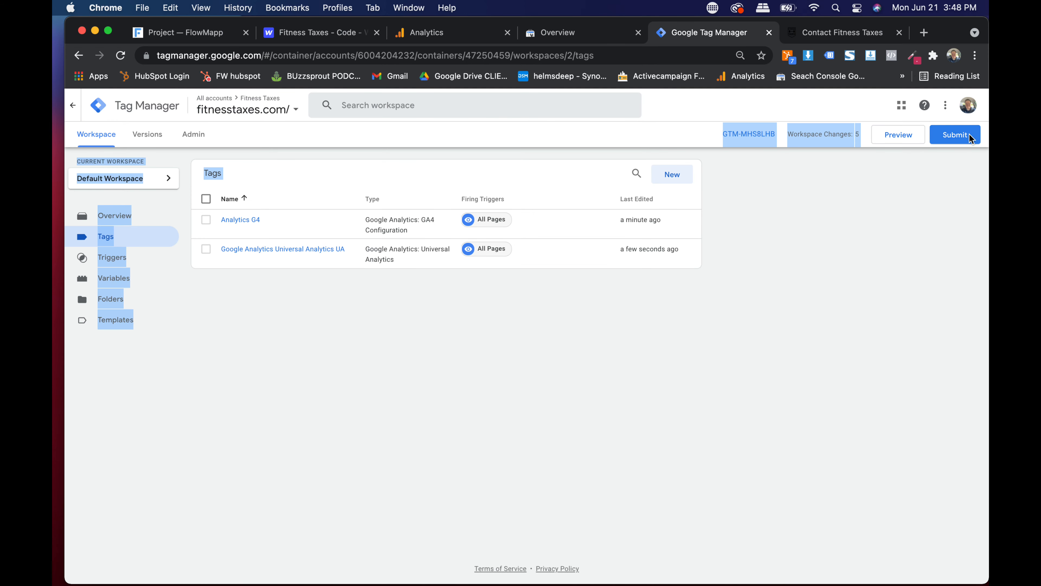
pyautogui.click(896, 212)
pyautogui.click(934, 136)
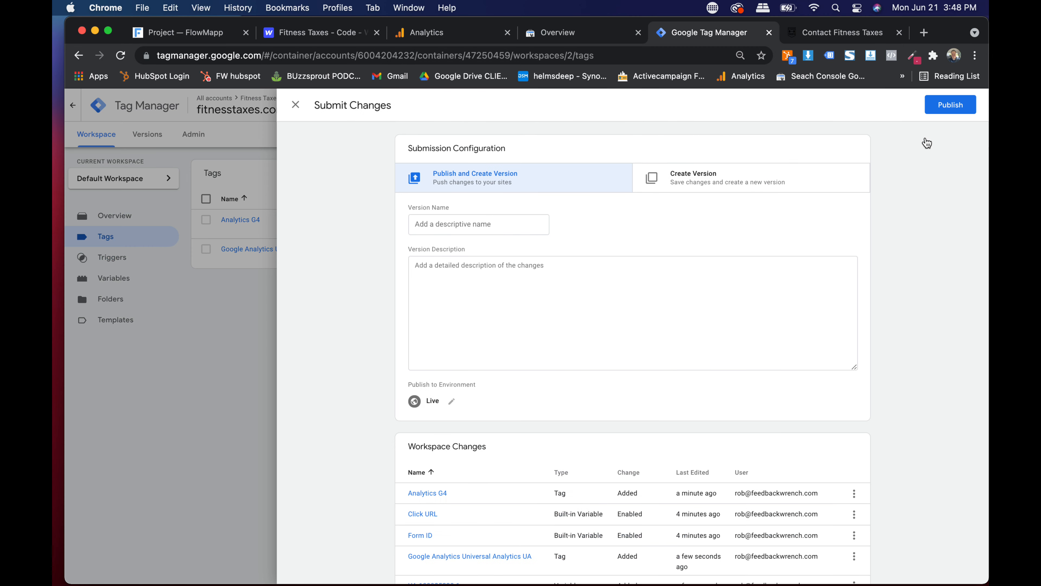
pyautogui.click(481, 225)
pyautogui.write('ANAYTICS')
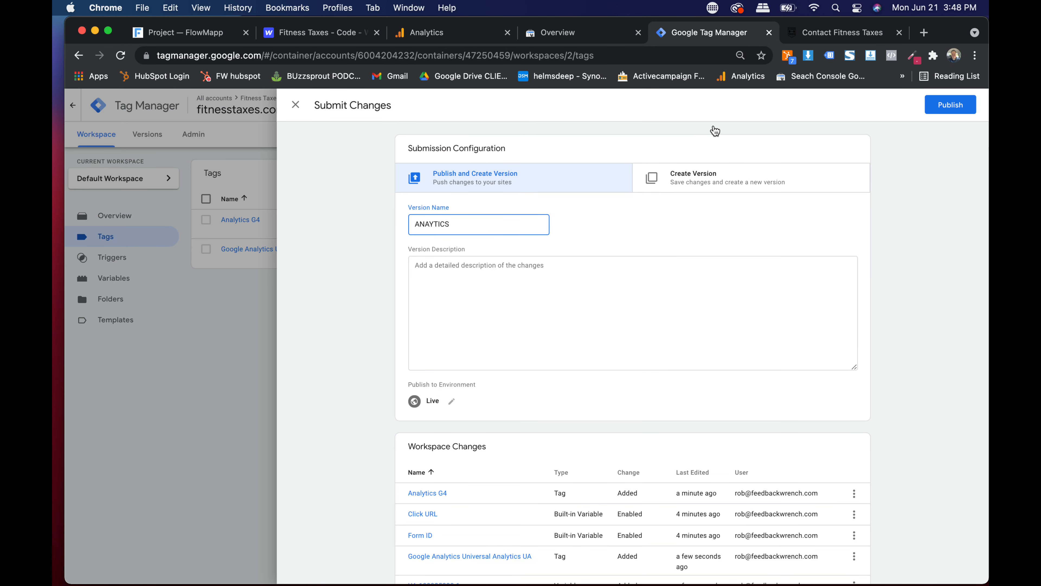
pyautogui.click(951, 111)
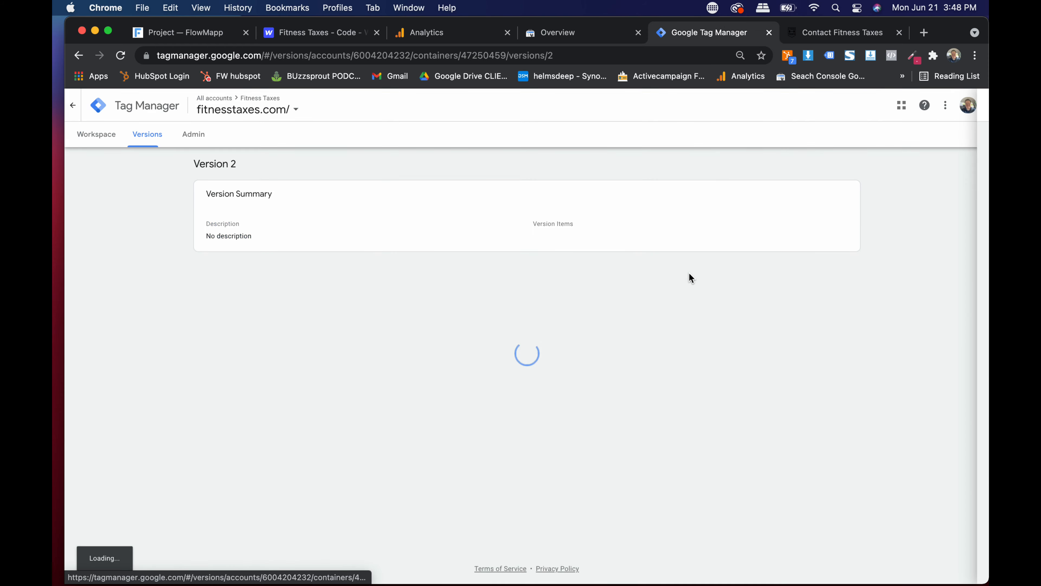
# - Enable Tag Assistant Legacy on fitnesstaxes.com and confirm it detects container GTM-MHS8LHB
pyautogui.click(846, 29)
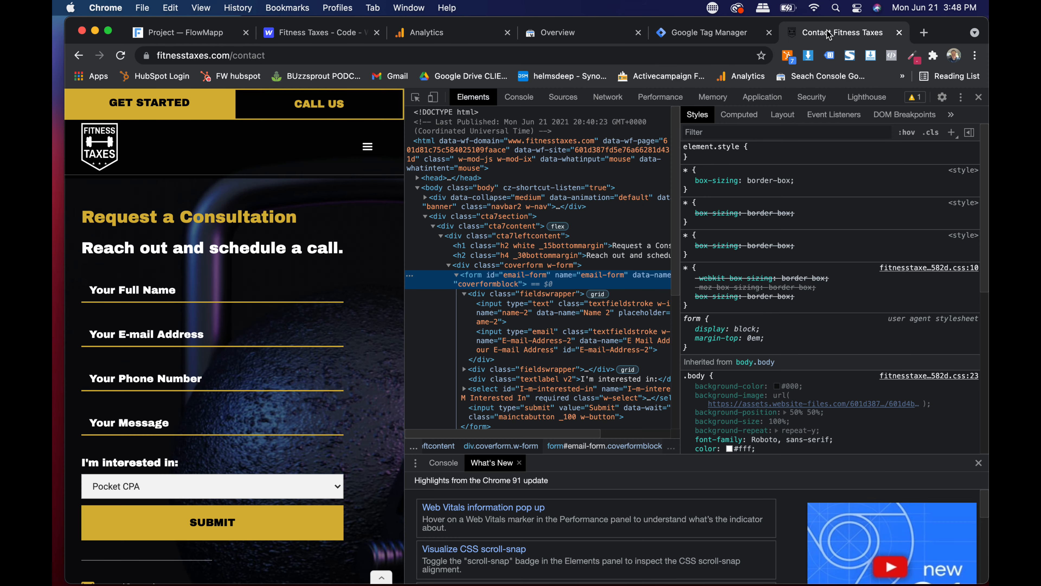
pyautogui.click(979, 97)
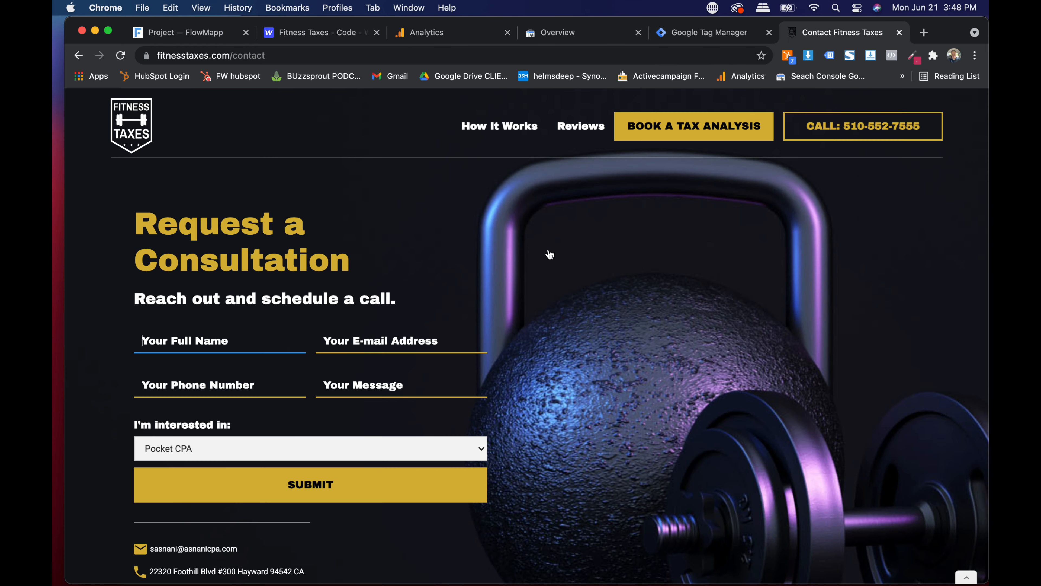
pyautogui.click(829, 56)
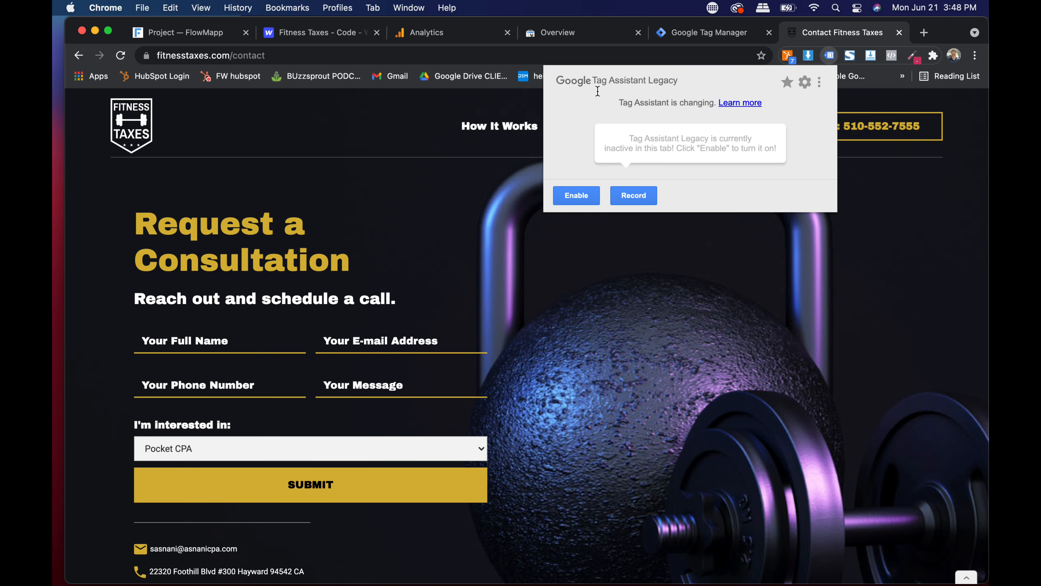
pyautogui.click(584, 198)
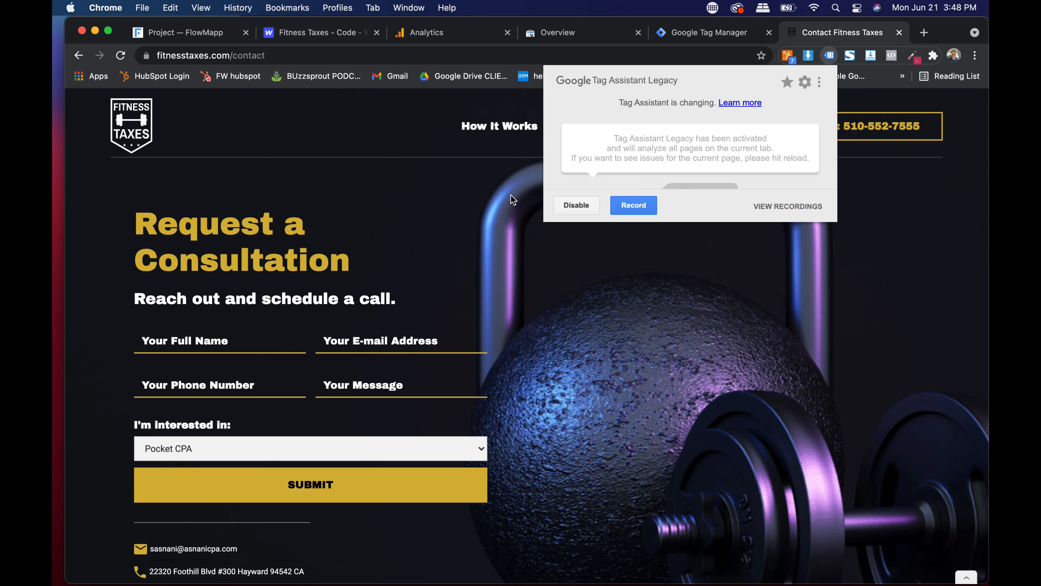
pyautogui.click(124, 62)
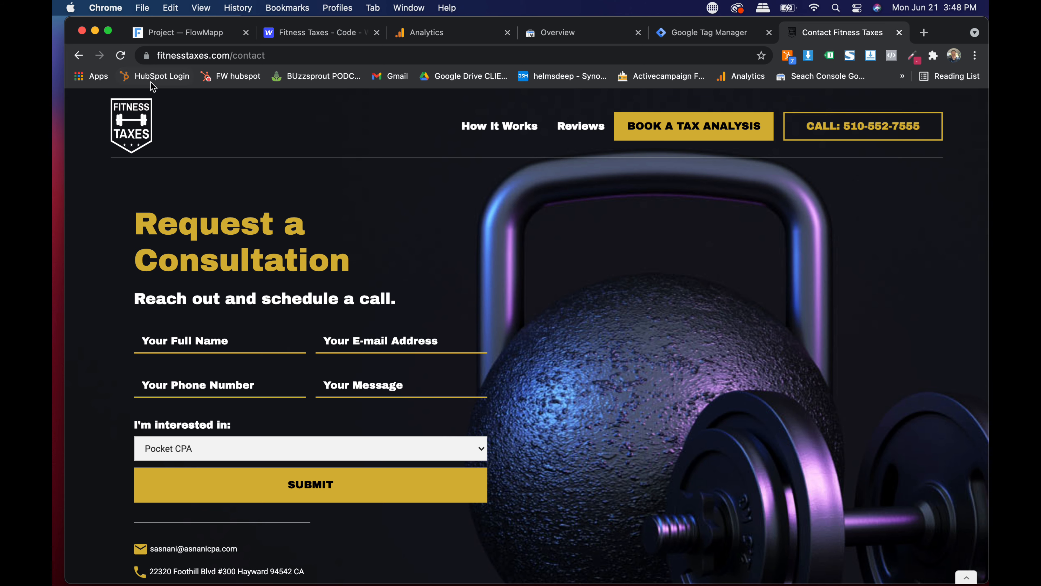
pyautogui.click(142, 131)
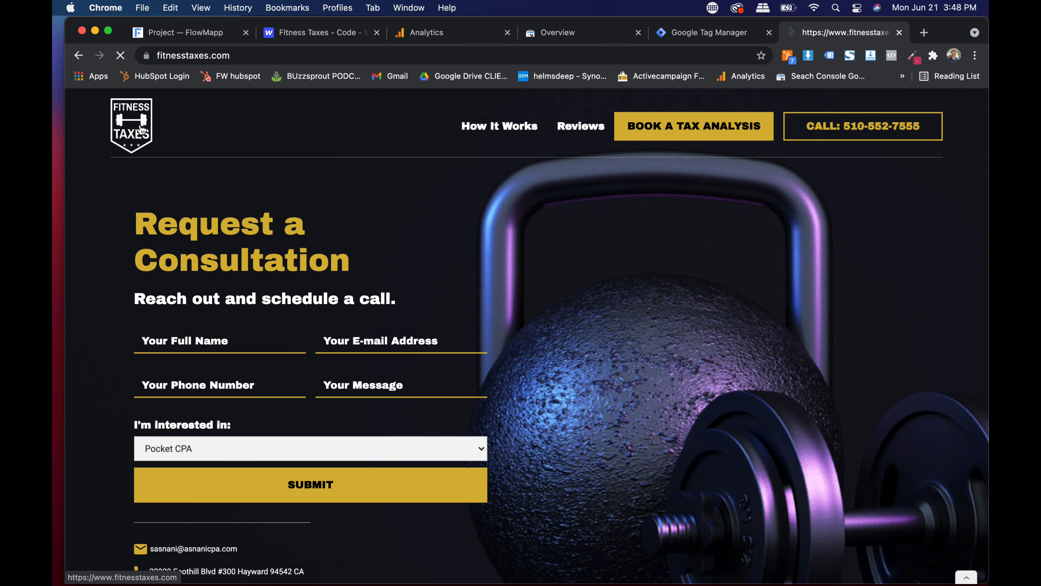
pyautogui.click(828, 56)
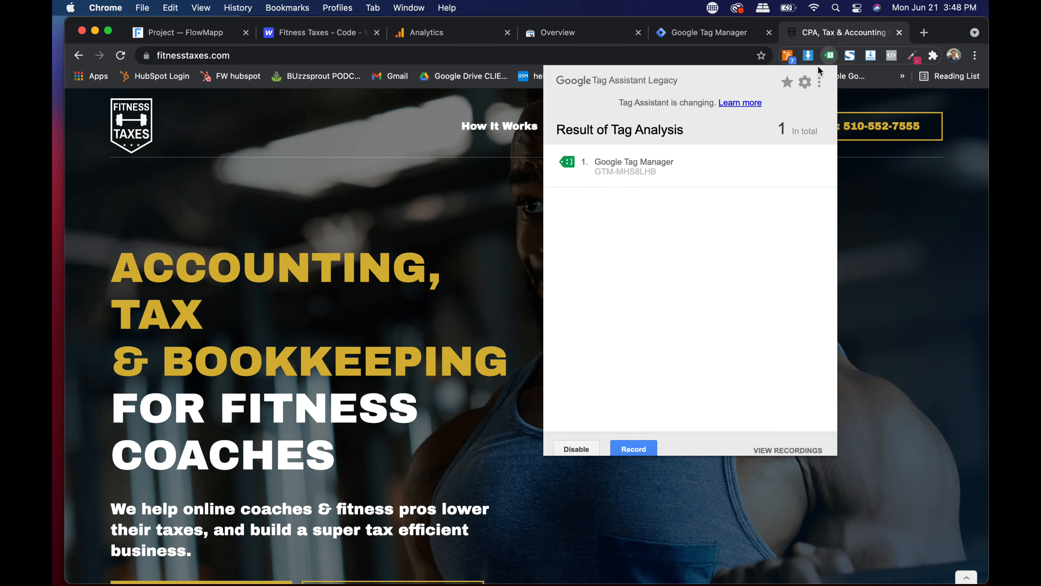
pyautogui.click(613, 169)
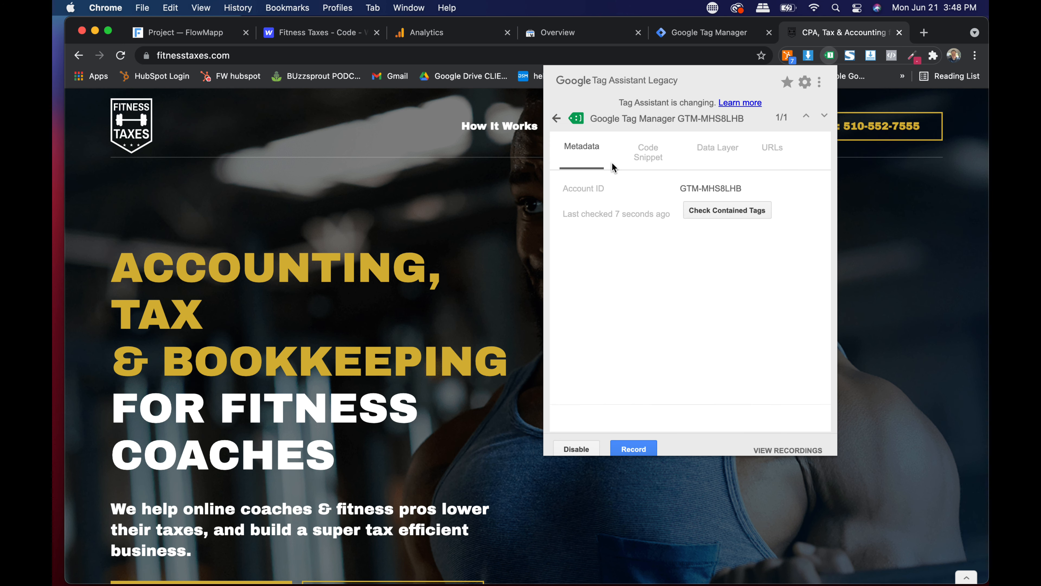
pyautogui.click(559, 119)
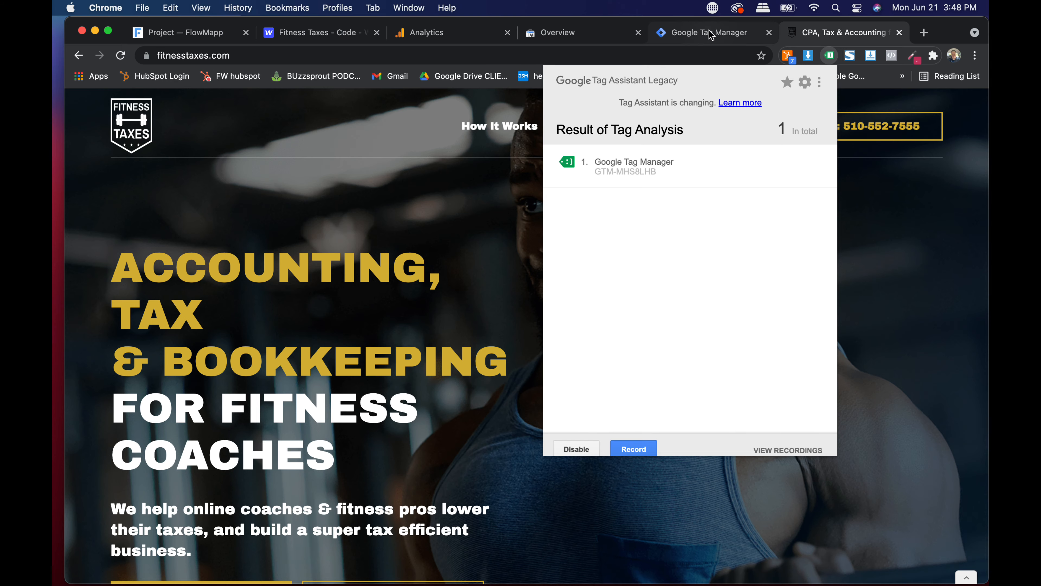
# - Return to the Tag Manager workspace, then reload the homepage and recheck the detected container
pyautogui.click(693, 35)
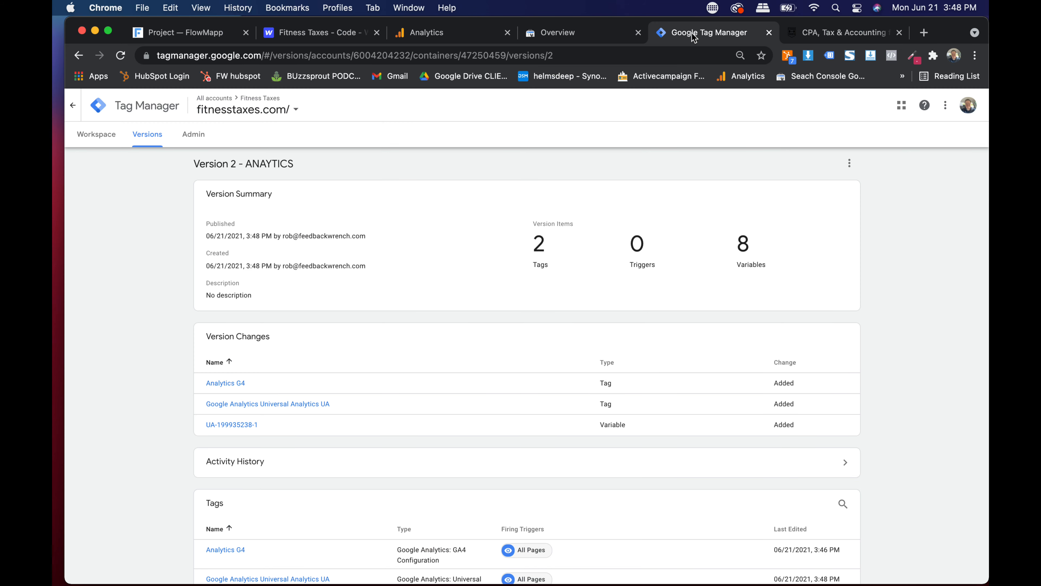
pyautogui.click(101, 140)
pyautogui.click(830, 33)
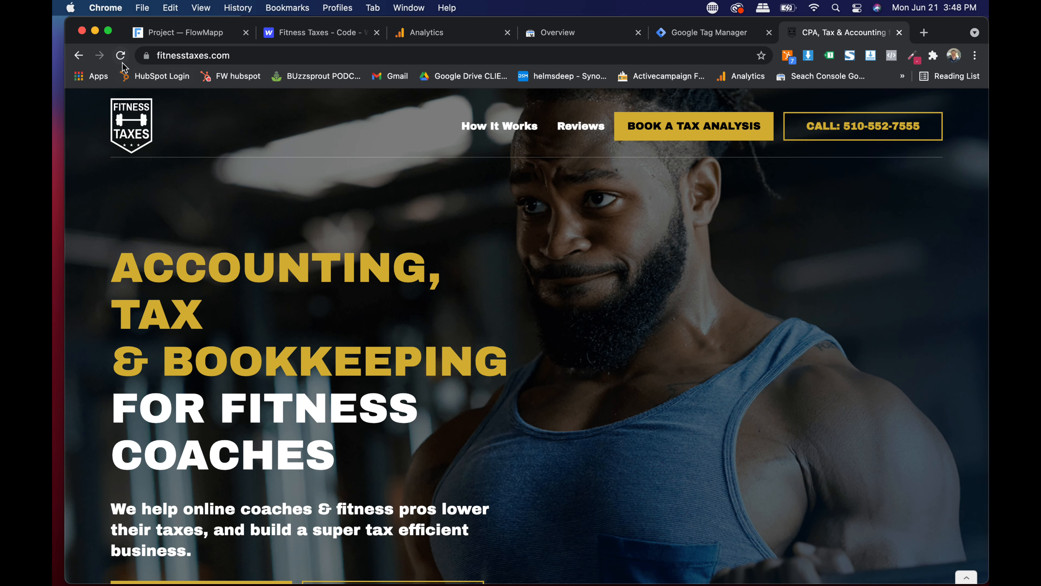
pyautogui.click(120, 55)
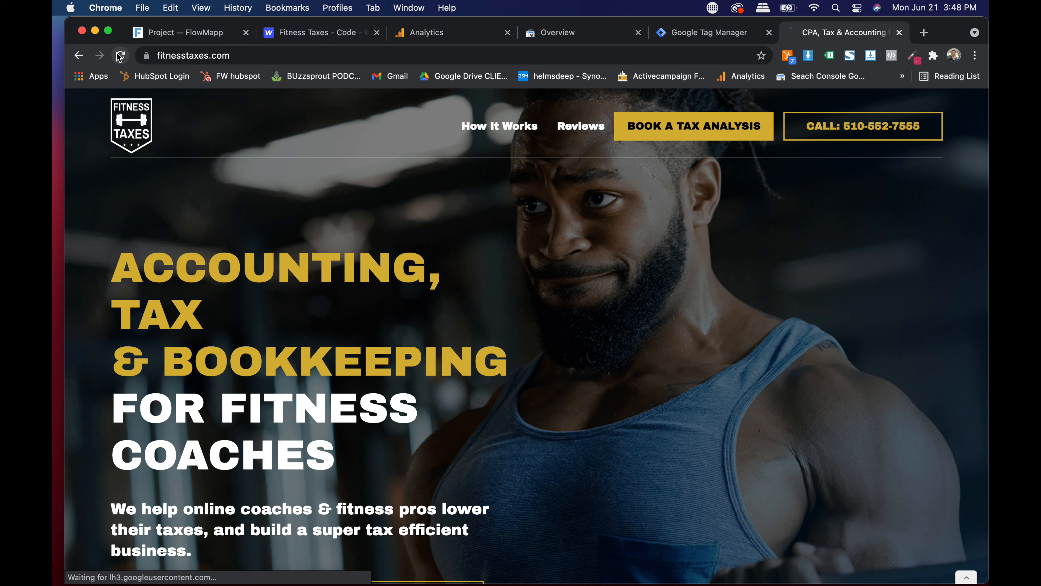
pyautogui.click(830, 56)
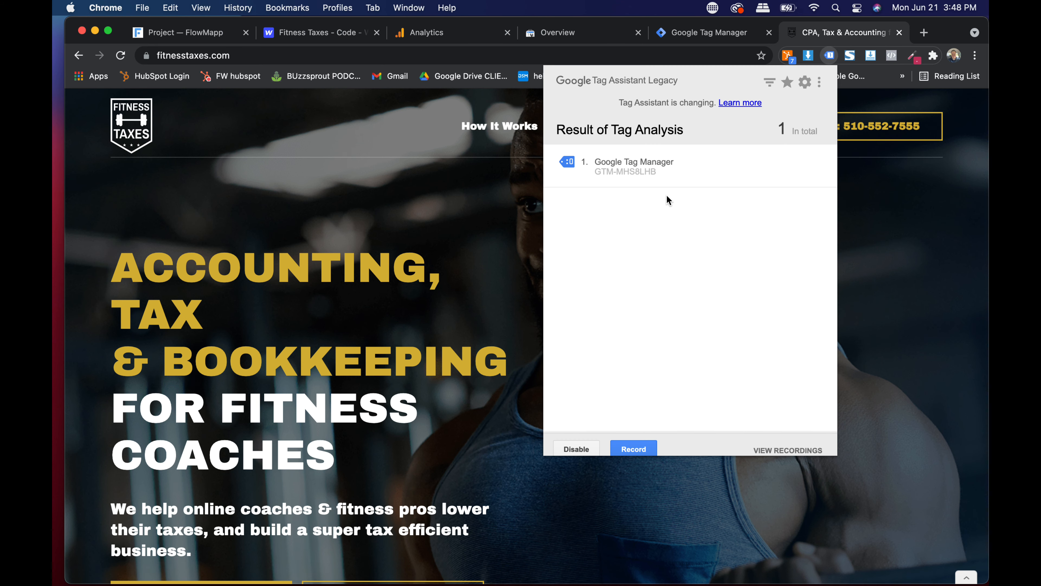
pyautogui.click(662, 176)
# - Show Tag Manager's tags list, then save the Analytics property settings
pyautogui.click(704, 33)
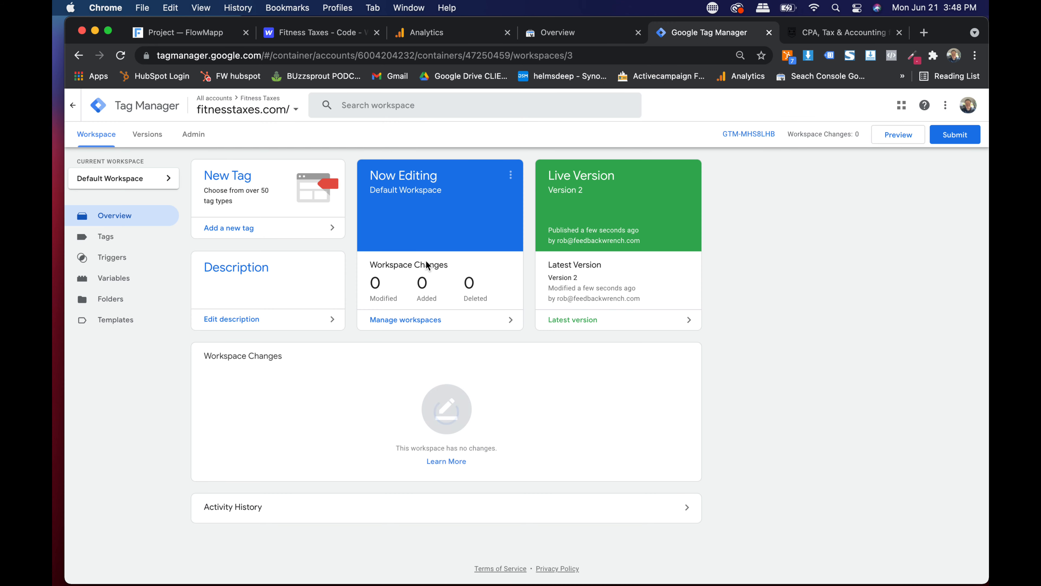
pyautogui.click(105, 236)
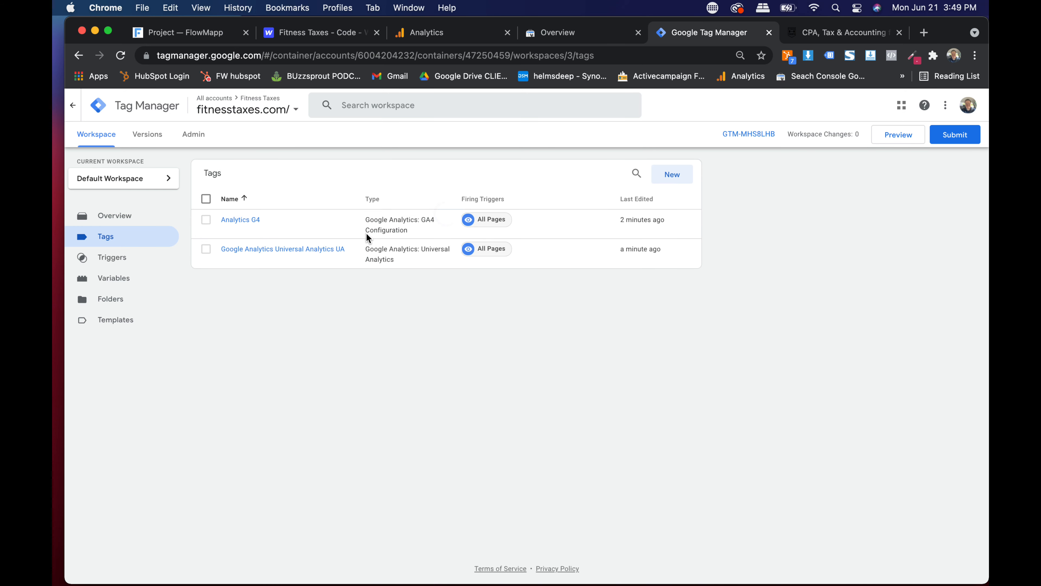
pyautogui.click(443, 34)
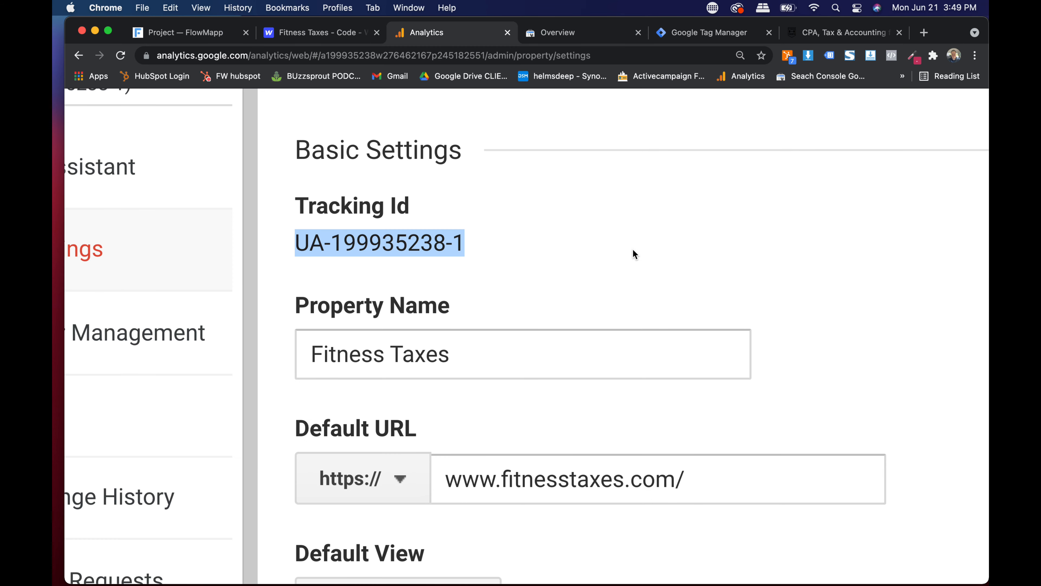
pyautogui.scroll(-5, 633, 249)
pyautogui.scroll(-10, 633, 249)
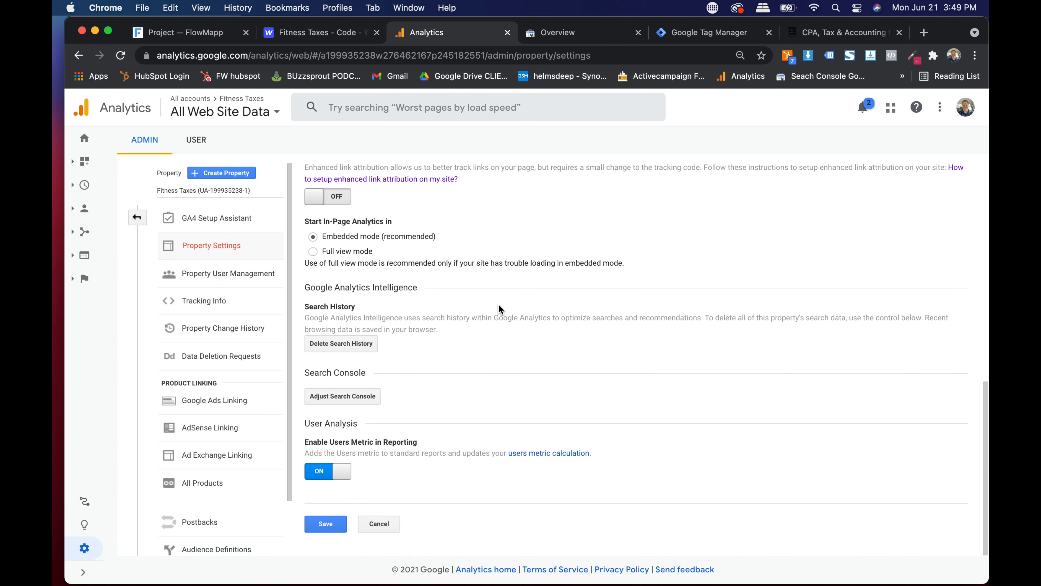
pyautogui.click(340, 520)
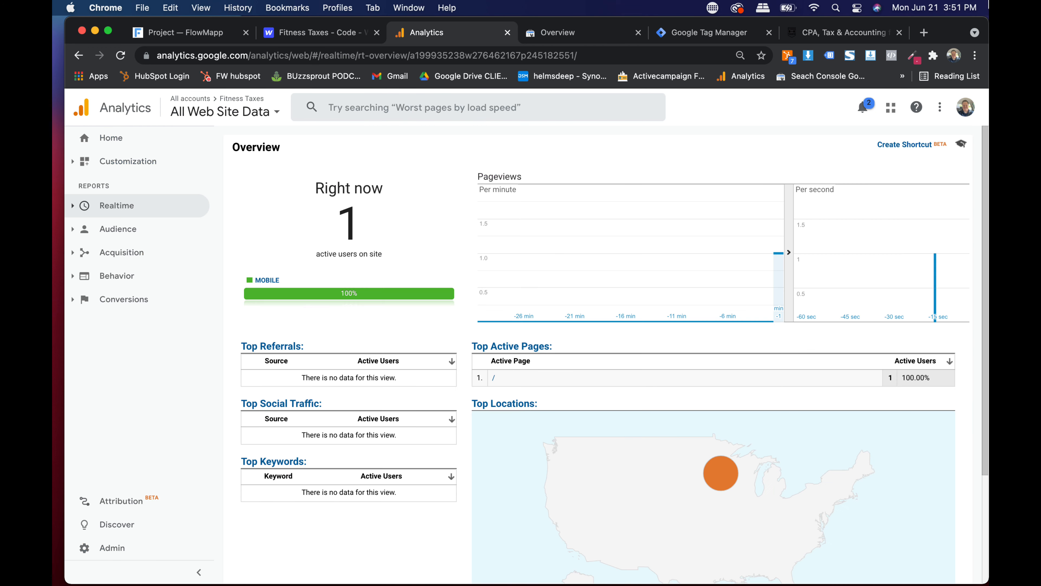
# - Toggle Tag Assistant on and off for the fitnesstaxes.com homepage
pyautogui.click(692, 33)
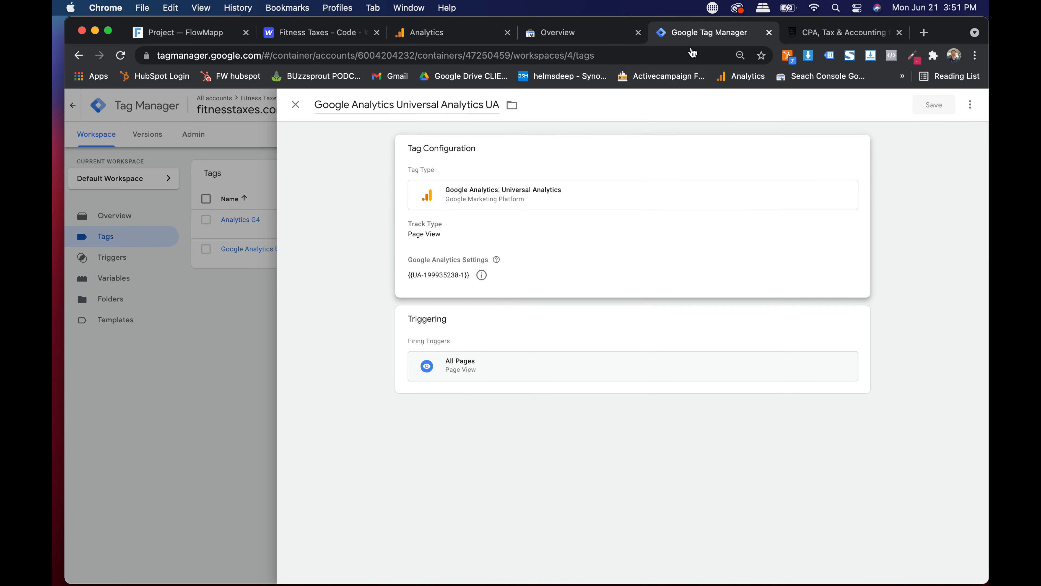
pyautogui.click(831, 32)
pyautogui.click(830, 56)
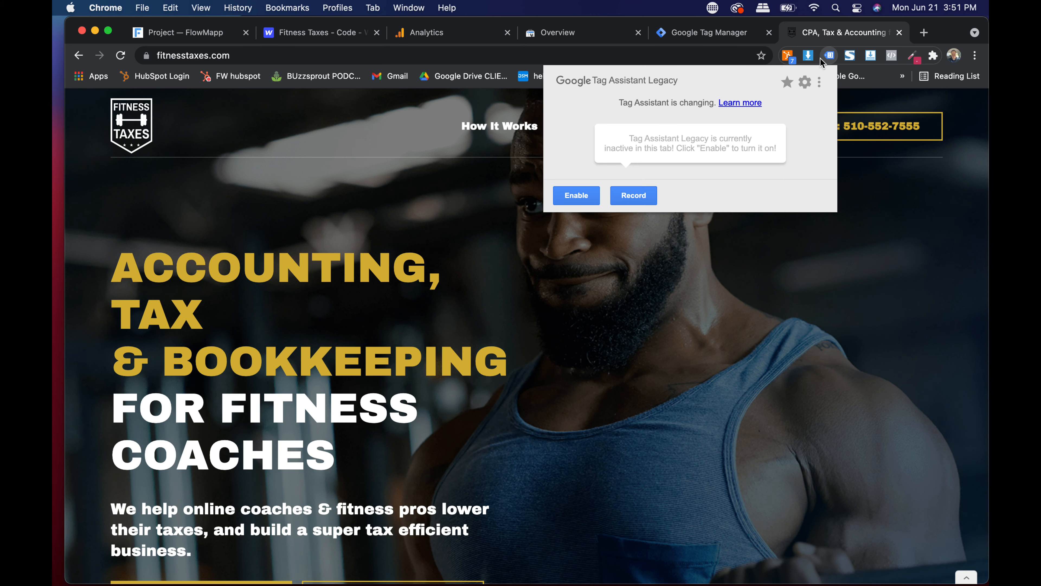
pyautogui.click(578, 195)
pyautogui.click(568, 215)
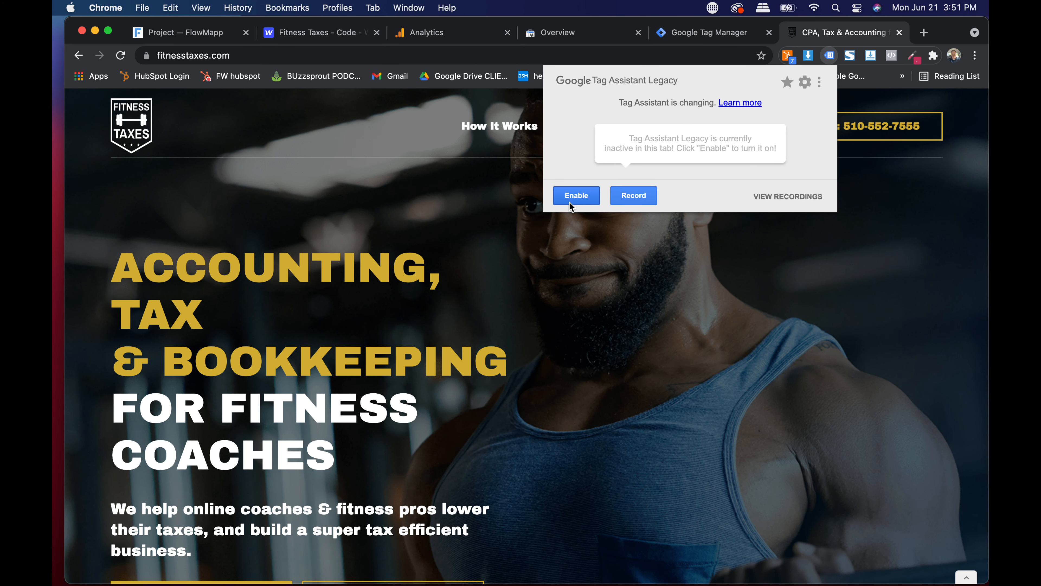
pyautogui.click(482, 221)
# - Check UA realtime showing 1 active user, close the UA tag details, and open the property picker
pyautogui.click(432, 33)
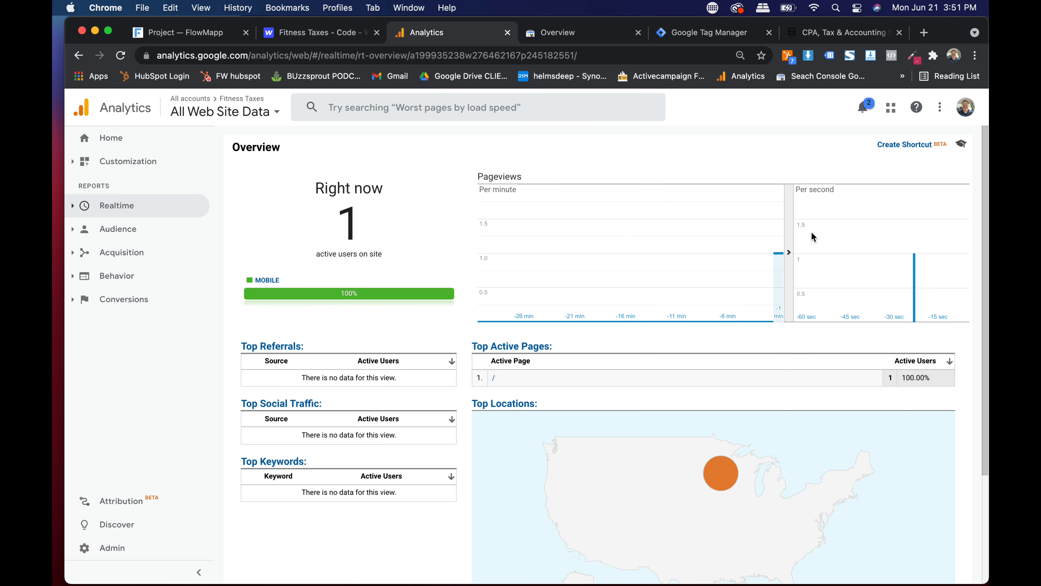
pyautogui.moveTo(778, 271)
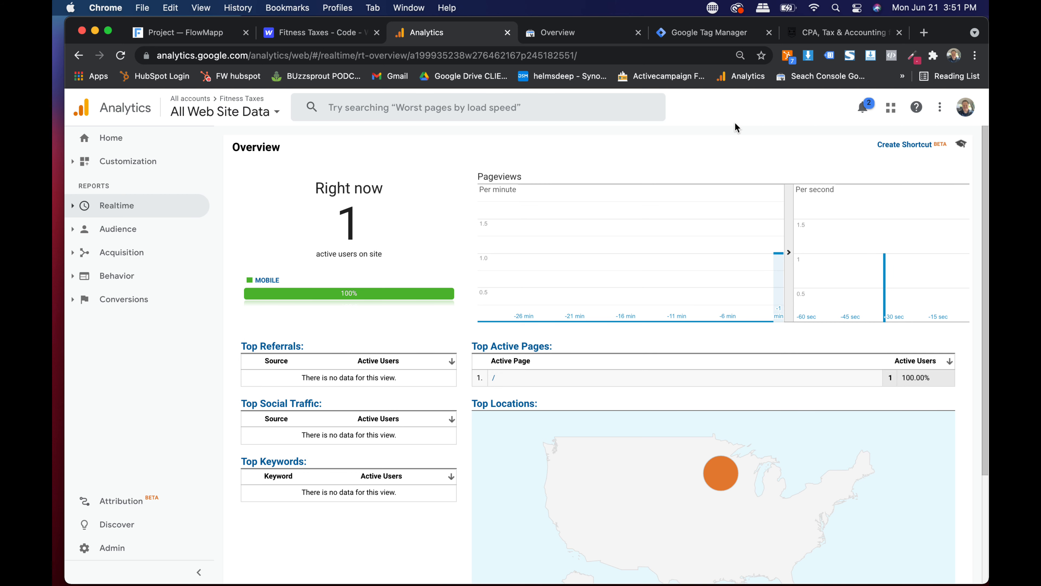
pyautogui.click(620, 36)
pyautogui.click(695, 32)
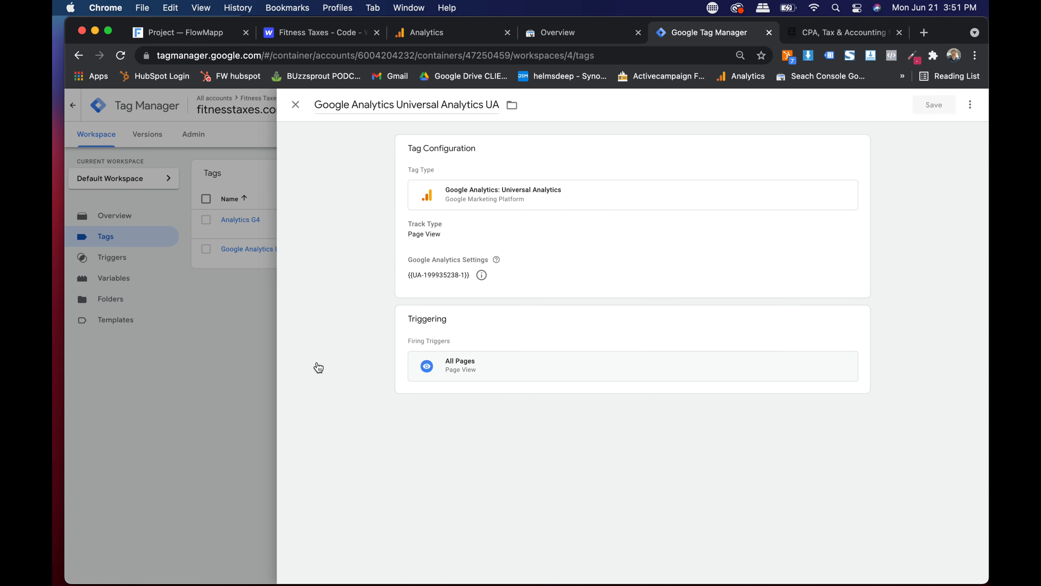
pyautogui.click(296, 107)
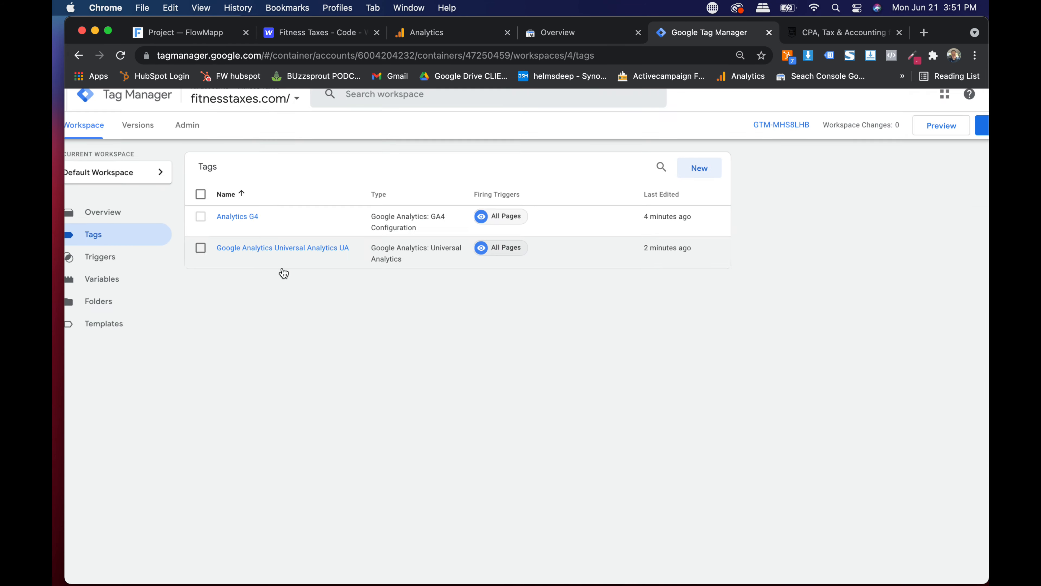
pyautogui.scroll(5, 281, 272)
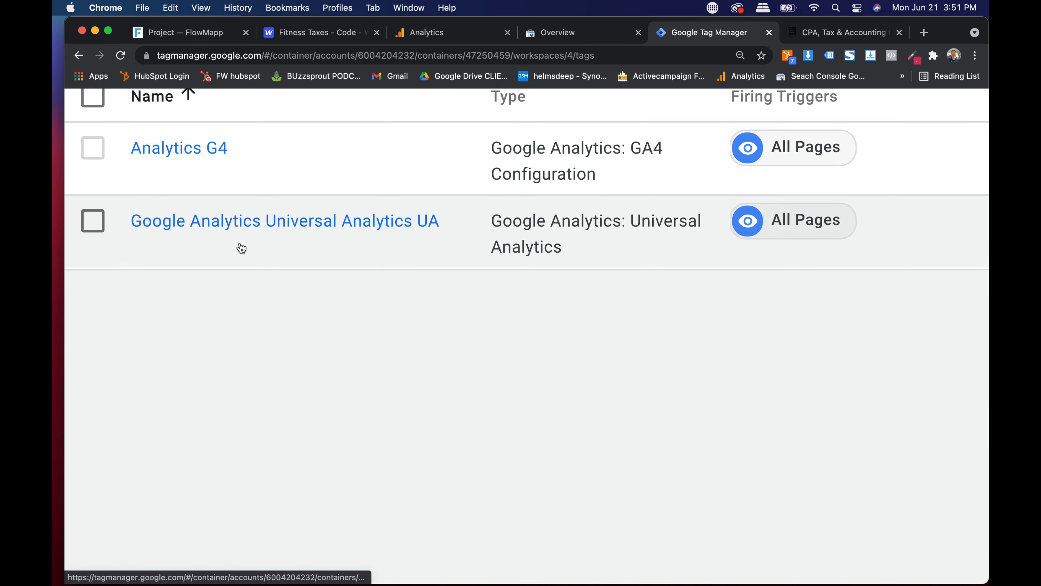
pyautogui.scroll(-5, 213, 241)
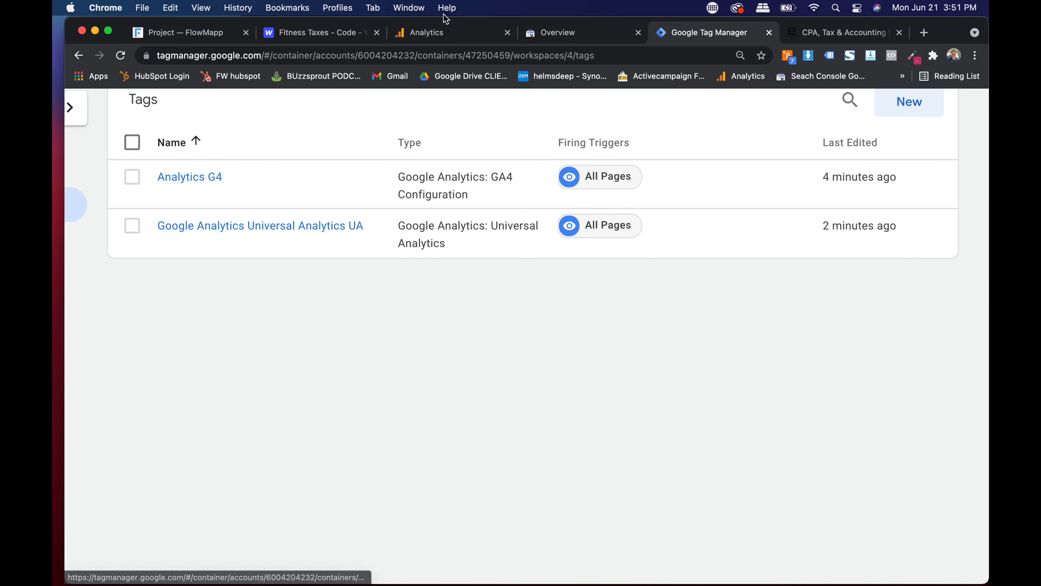
pyautogui.click(444, 34)
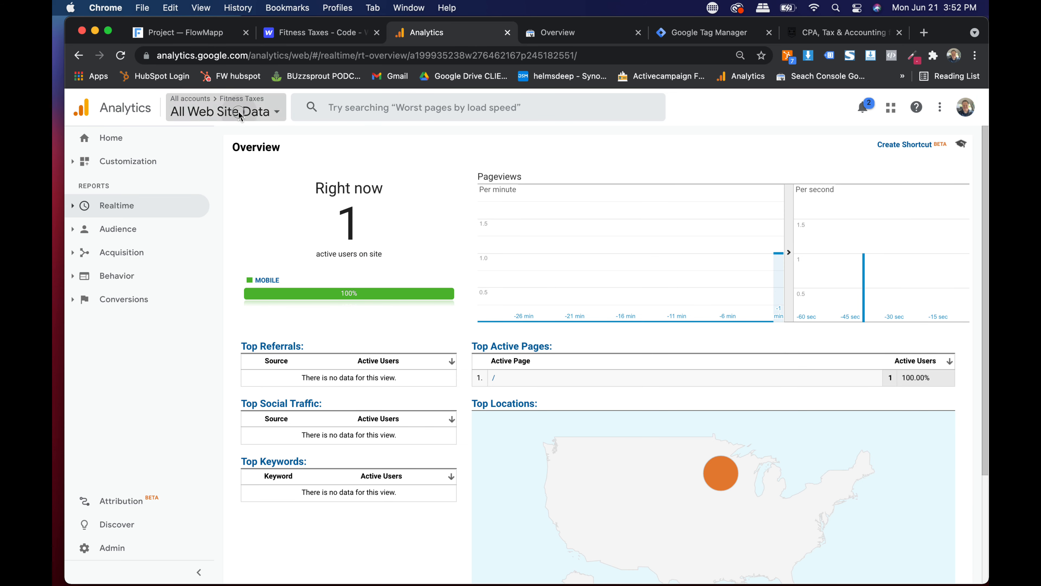
pyautogui.click(222, 112)
# - Switch to the Fitness Taxes - GA4 property, view Realtime, then return to its Home report
pyautogui.click(248, 235)
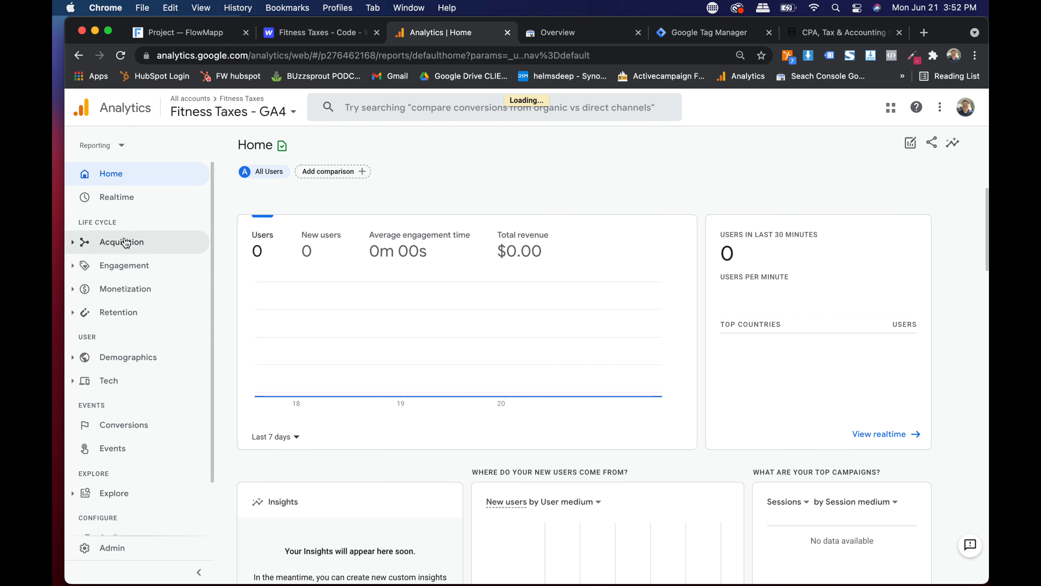
pyautogui.click(86, 198)
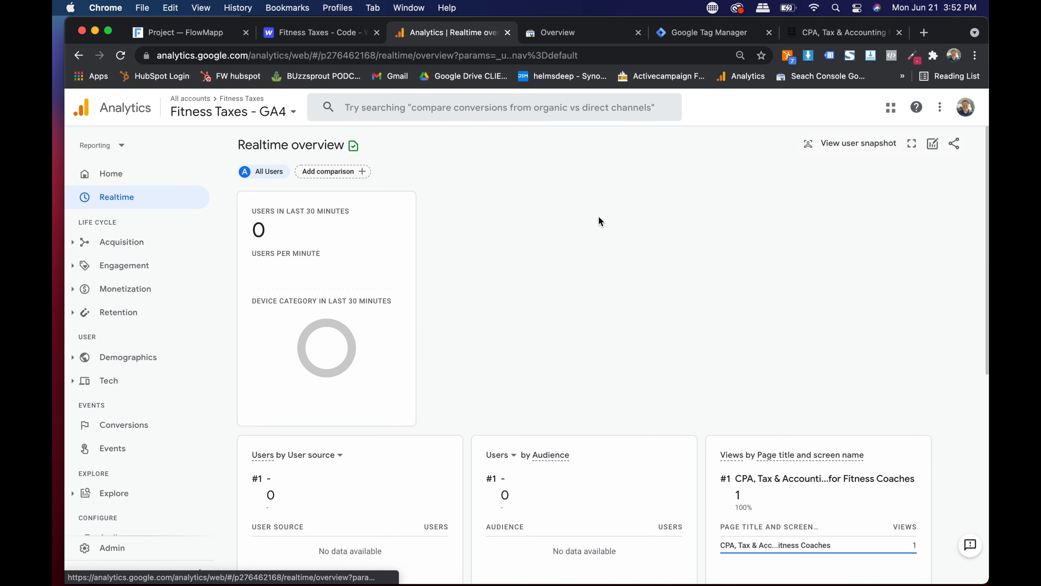
pyautogui.scroll(-10, 367, 313)
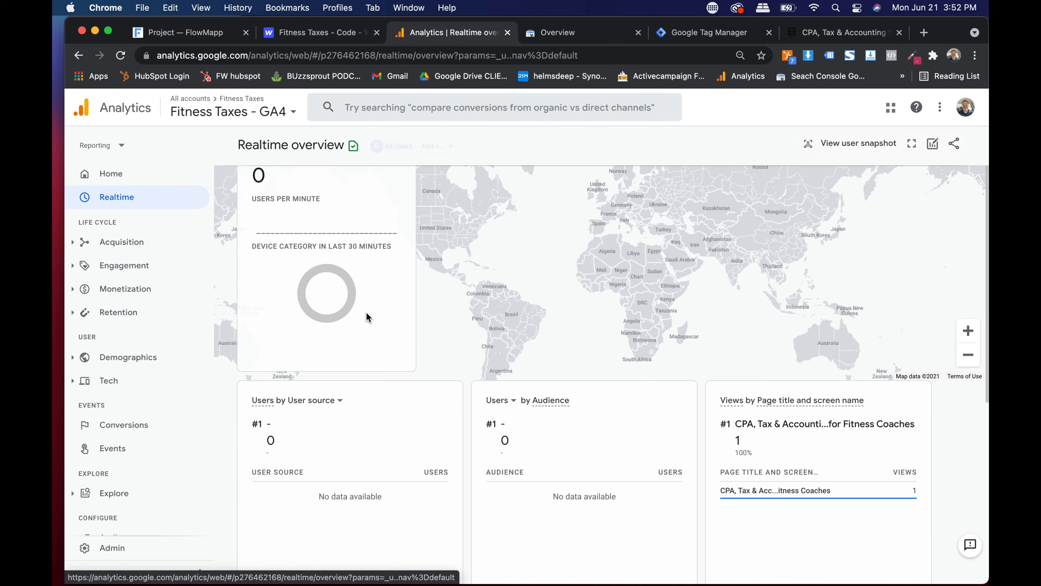
pyautogui.scroll(10, 366, 313)
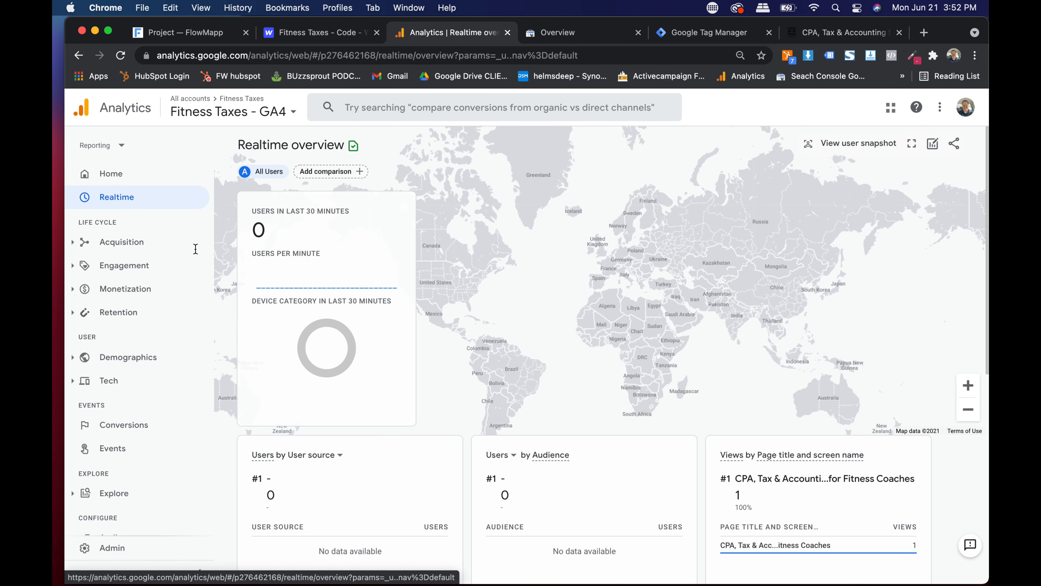
pyautogui.click(110, 173)
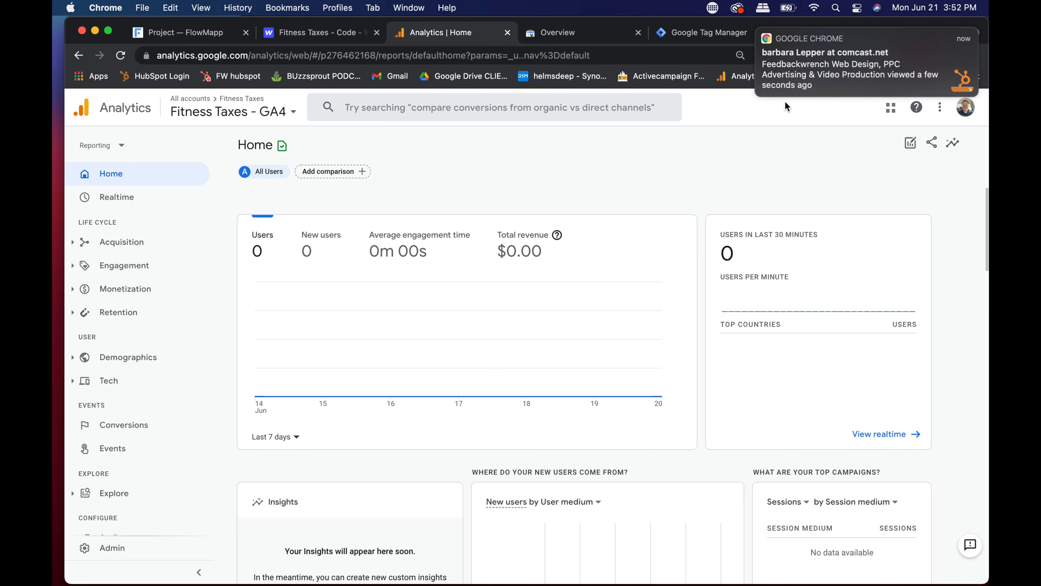
# - Inspect the Analytics G4 tag's Fields to Set and User Properties, then close it unchanged
pyautogui.click(707, 33)
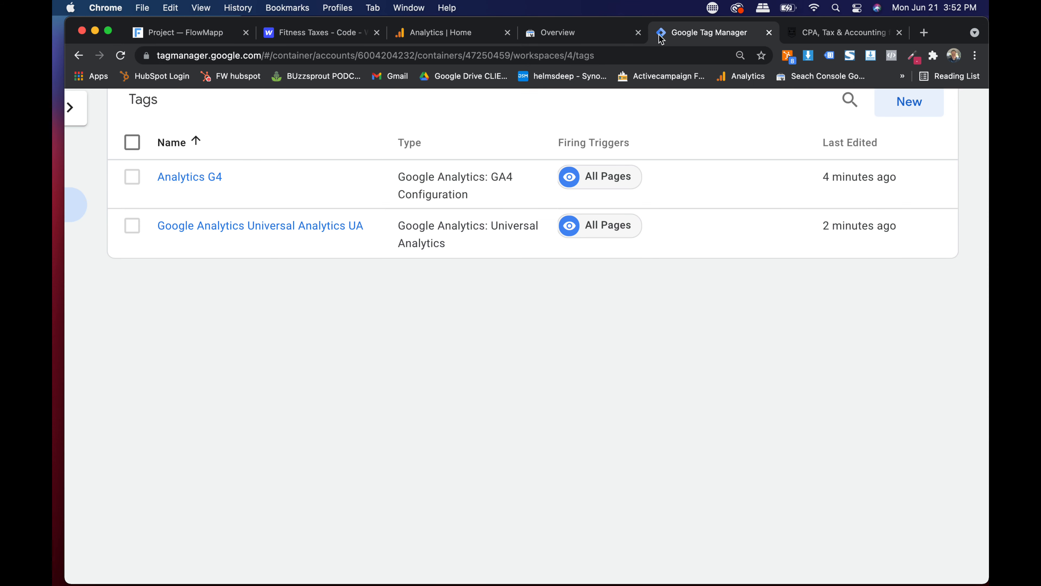
pyautogui.scroll(-1, 328, 203)
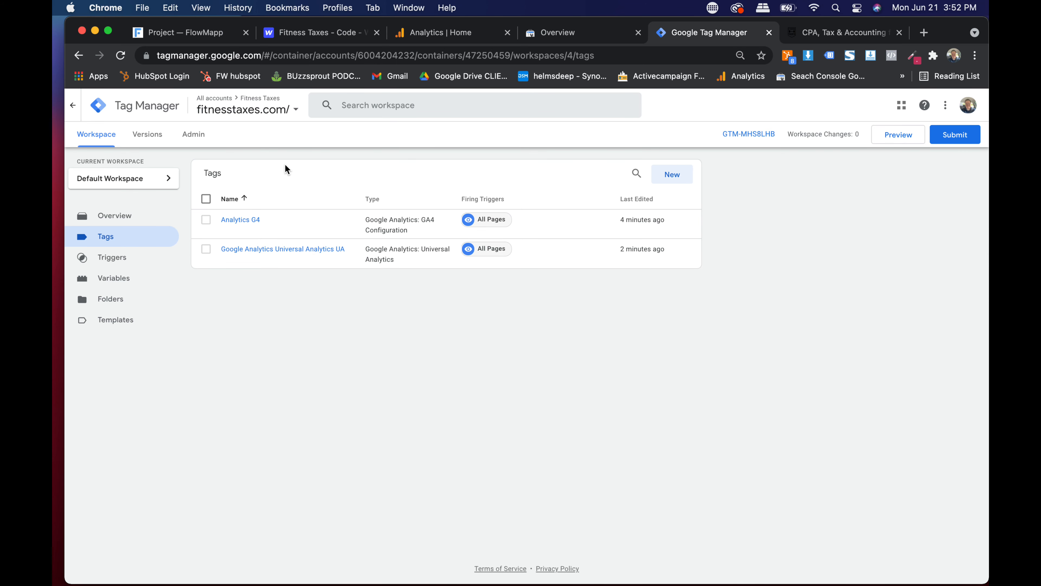
pyautogui.click(258, 221)
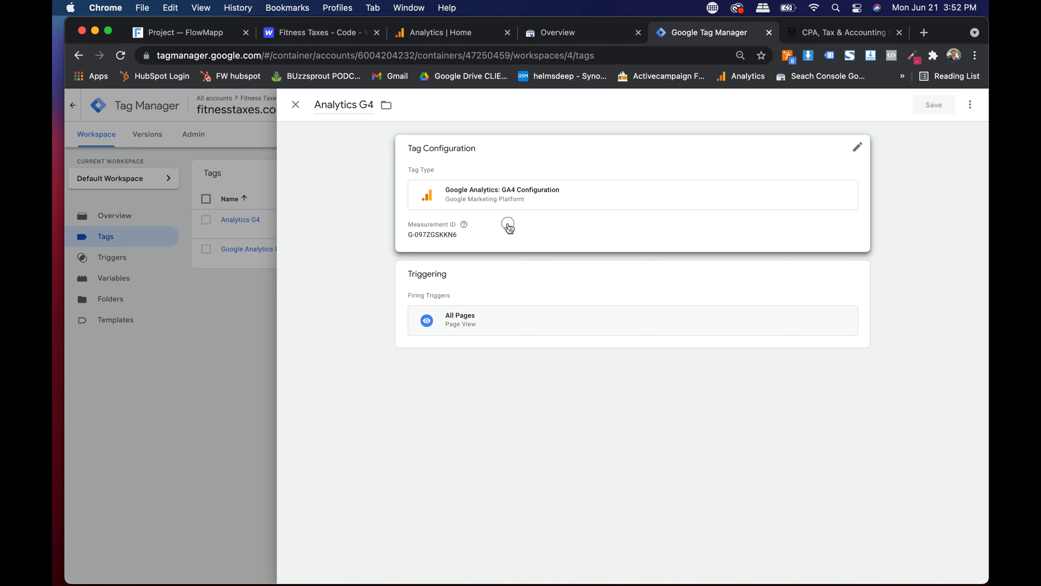
pyautogui.click(509, 227)
pyautogui.click(412, 309)
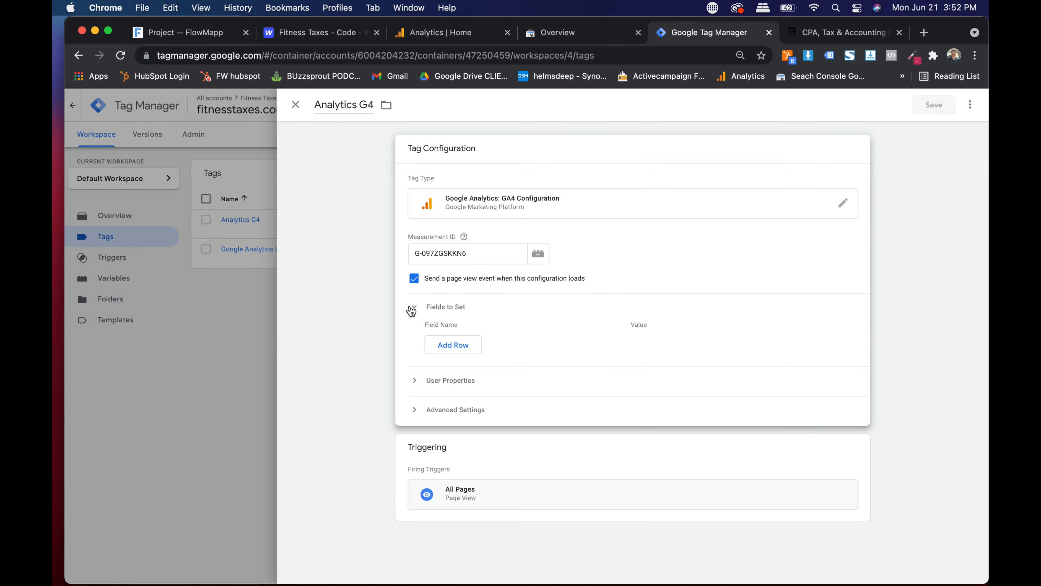
pyautogui.click(412, 310)
pyautogui.click(415, 338)
pyautogui.click(415, 337)
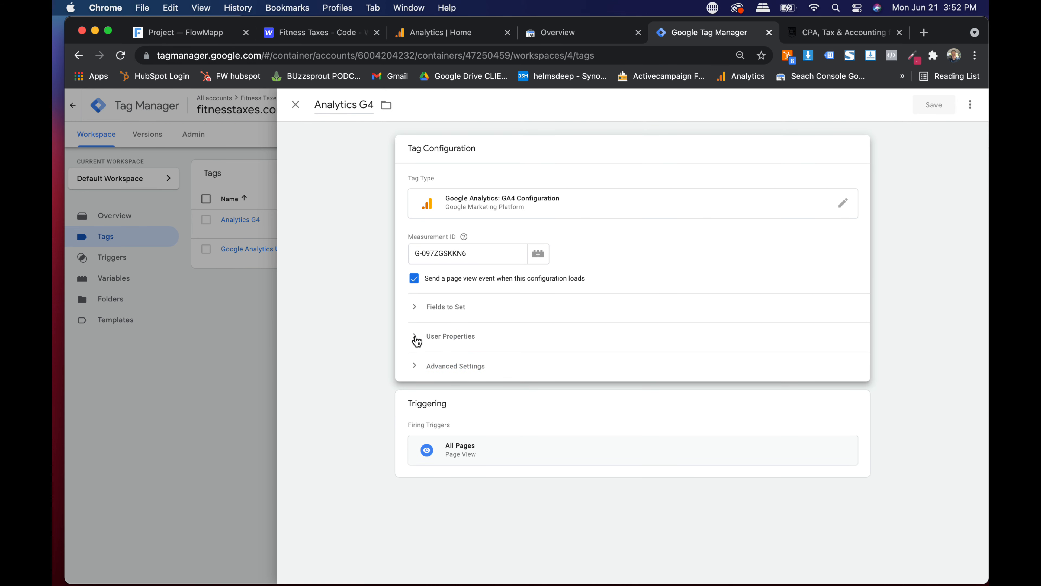
pyautogui.click(296, 105)
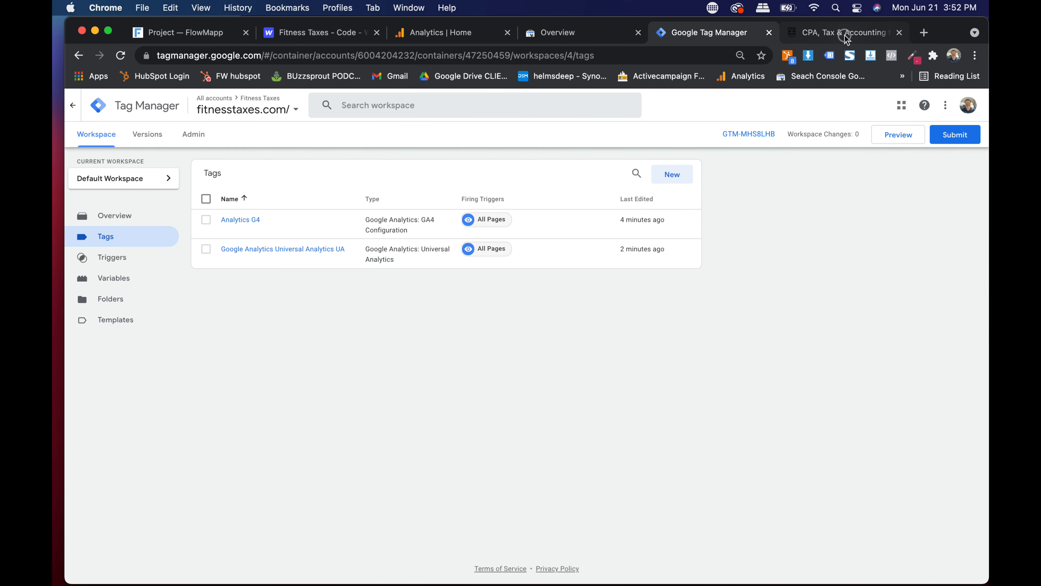
pyautogui.click(846, 32)
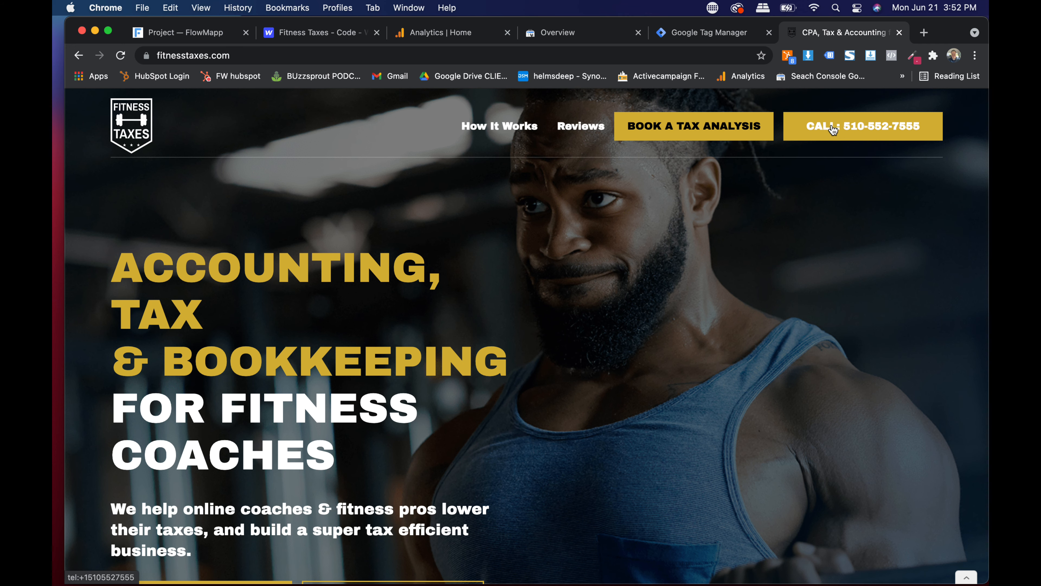
# - Copy the phone link address of the site's CALL button
pyautogui.rightClick(832, 129)
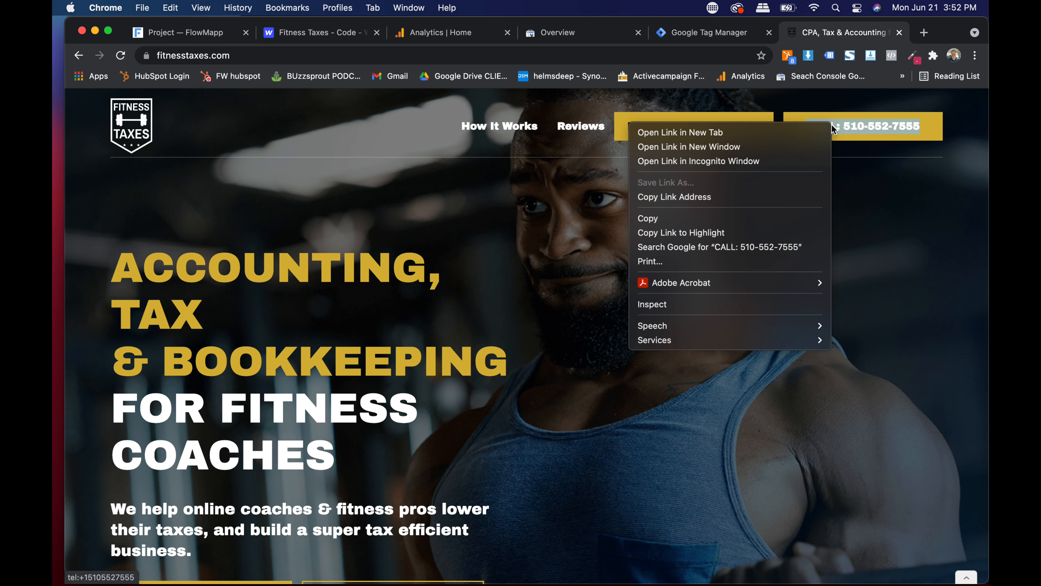
pyautogui.click(700, 198)
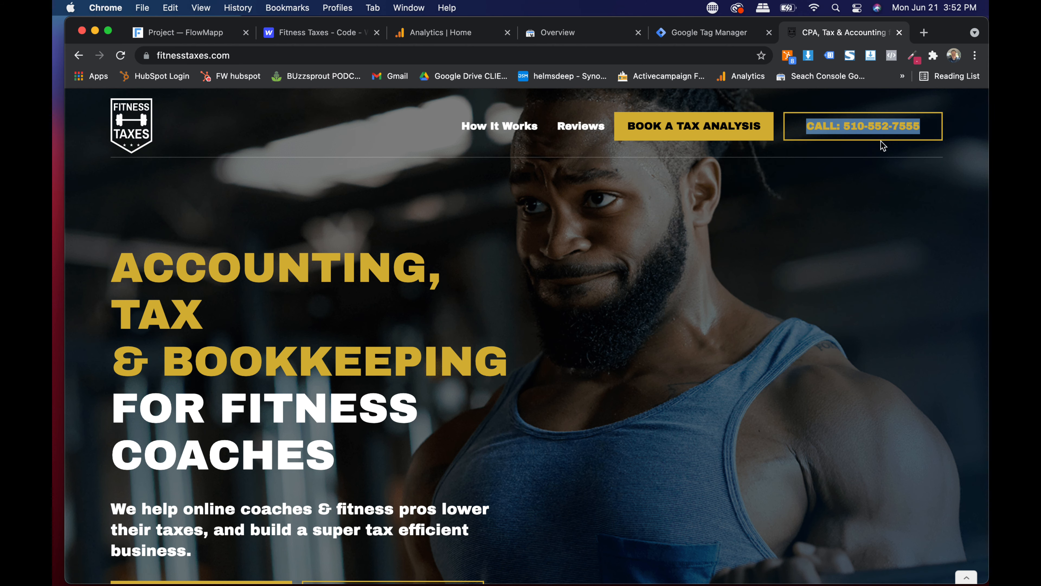
pyautogui.scroll(-10, 495, 284)
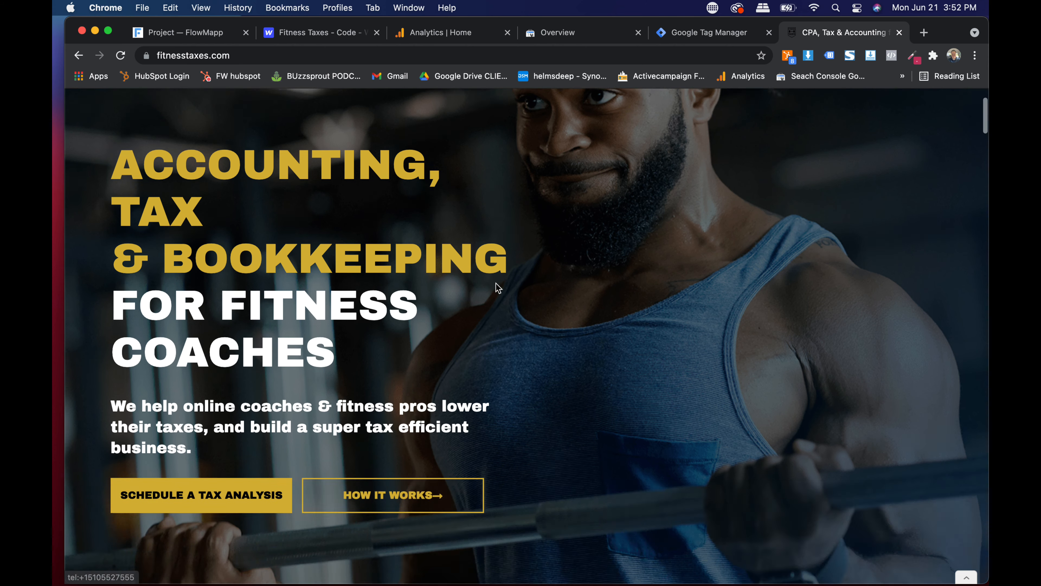
pyautogui.scroll(-15, 713, 302)
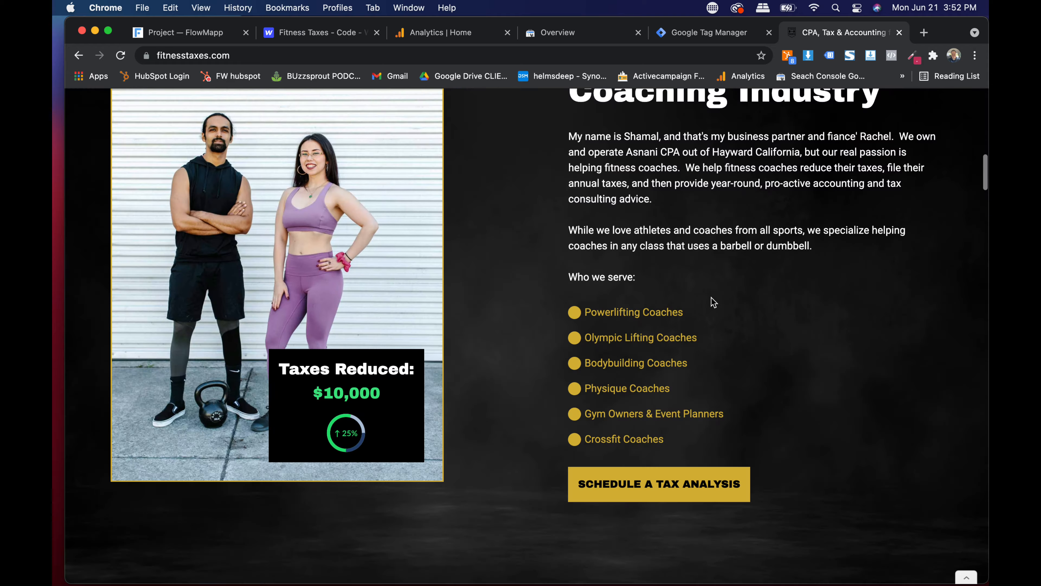
pyautogui.scroll(-10, 713, 301)
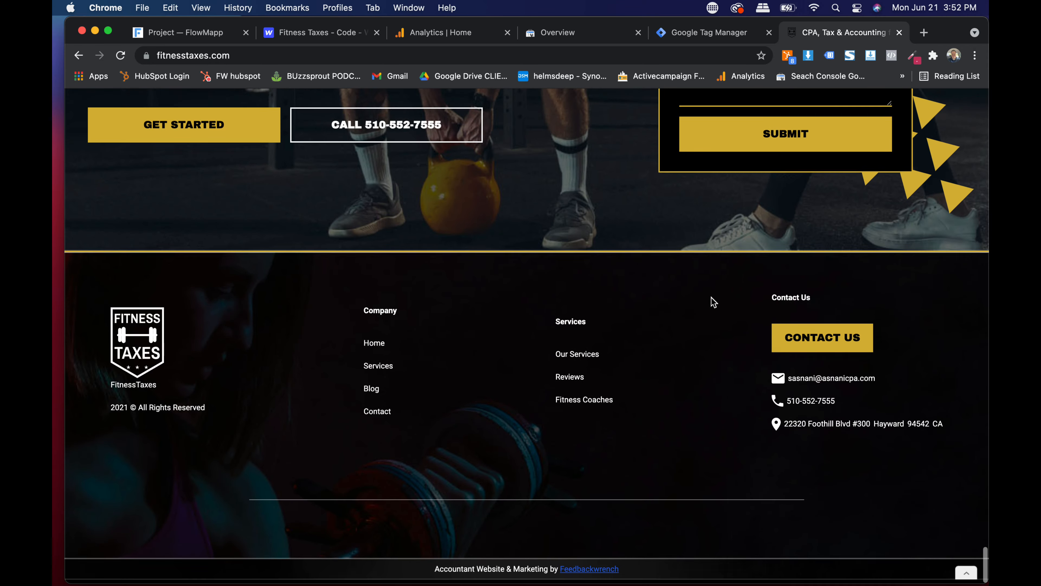
pyautogui.scroll(20, 686, 374)
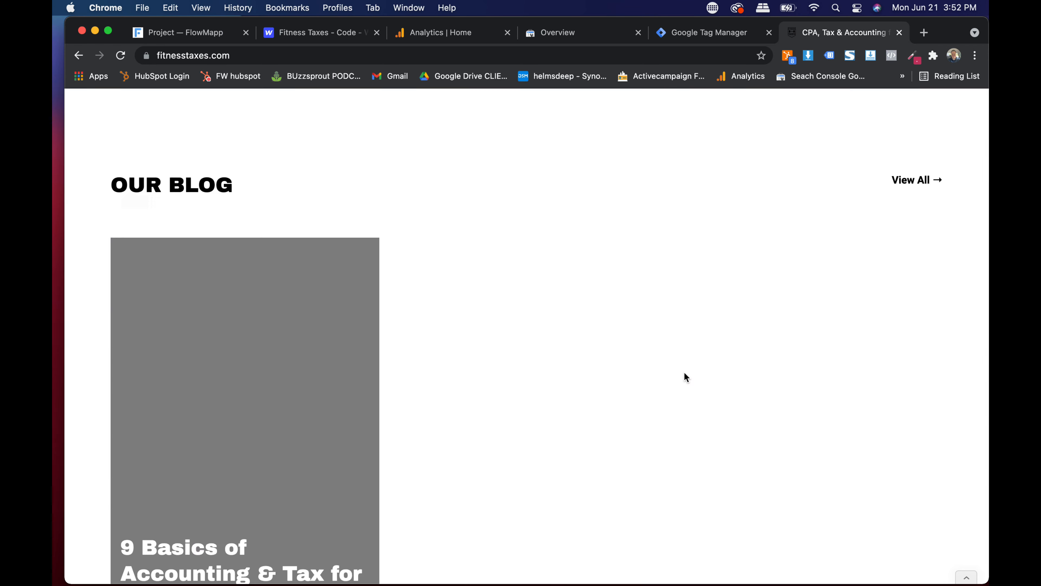
pyautogui.scroll(5, 684, 372)
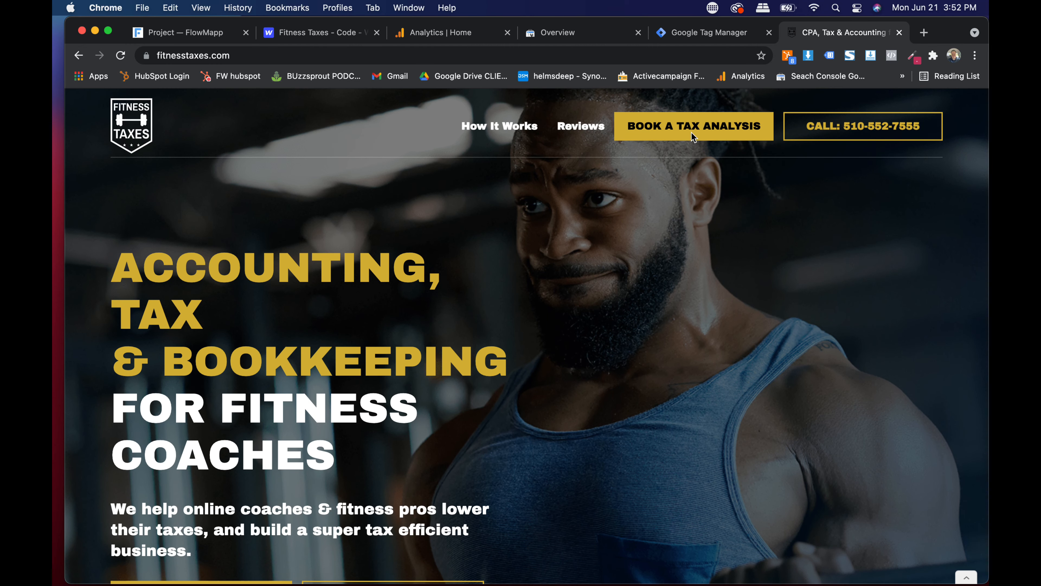
# - Review the BOOK A TAX ANALYSIS contact form, leaving Pocket CPA selected, then return to Tag Manager
pyautogui.click(693, 128)
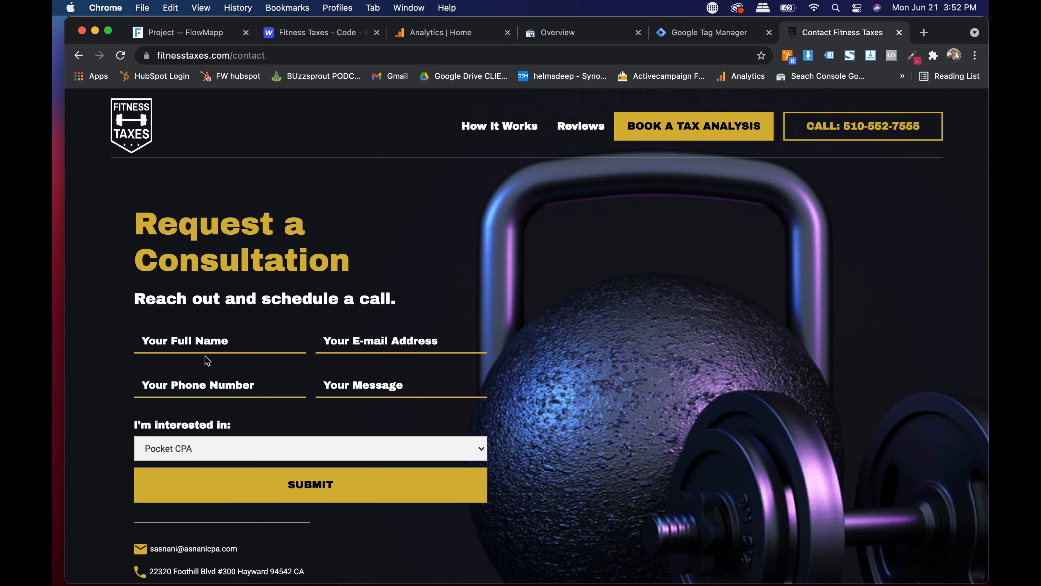
pyautogui.click(208, 343)
pyautogui.click(433, 304)
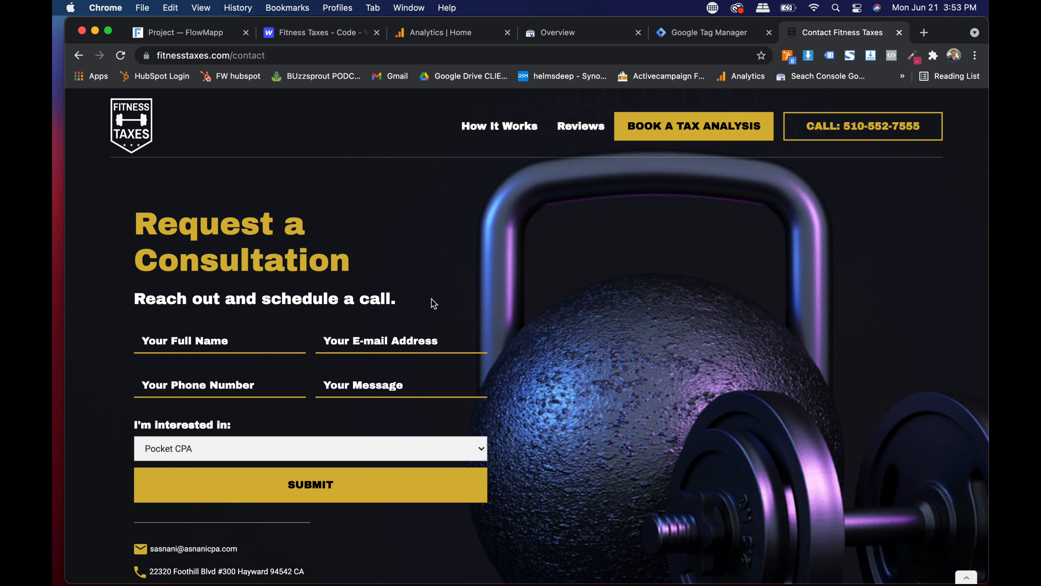
pyautogui.click(235, 448)
pyautogui.click(235, 448)
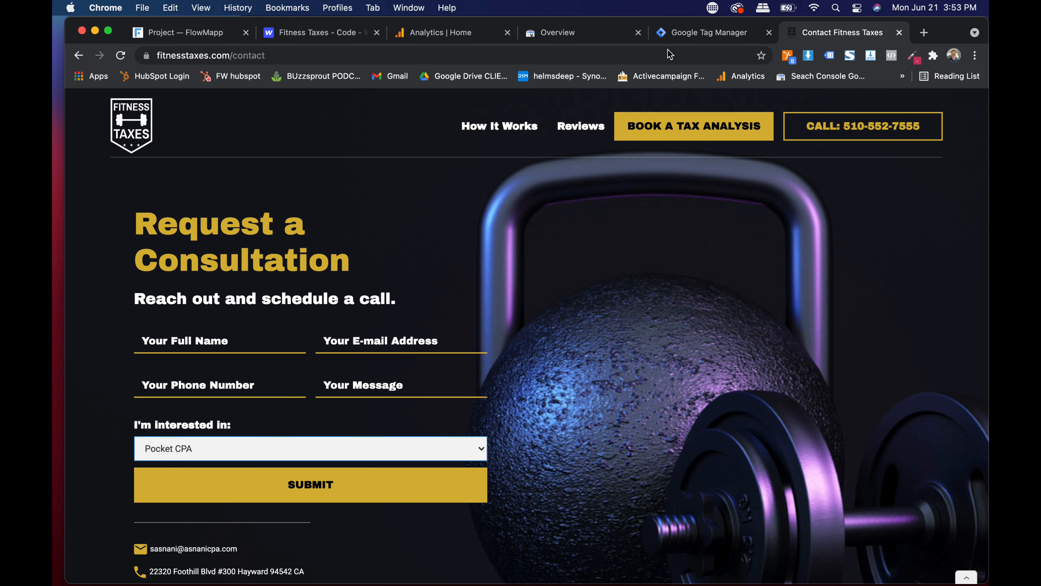
pyautogui.click(696, 31)
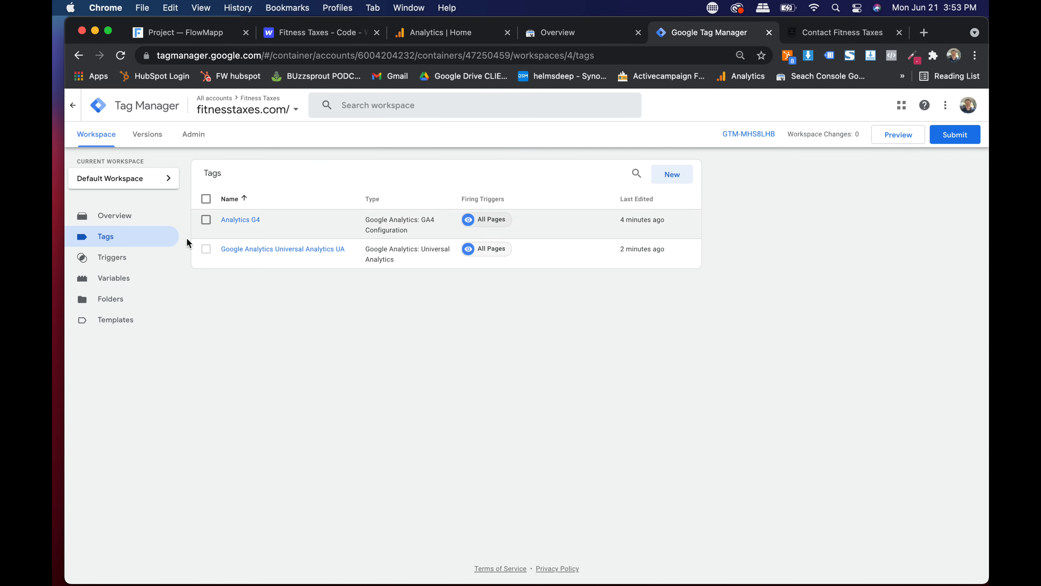
# - Create a new trigger named 'Click to Phone Call'
pyautogui.click(133, 263)
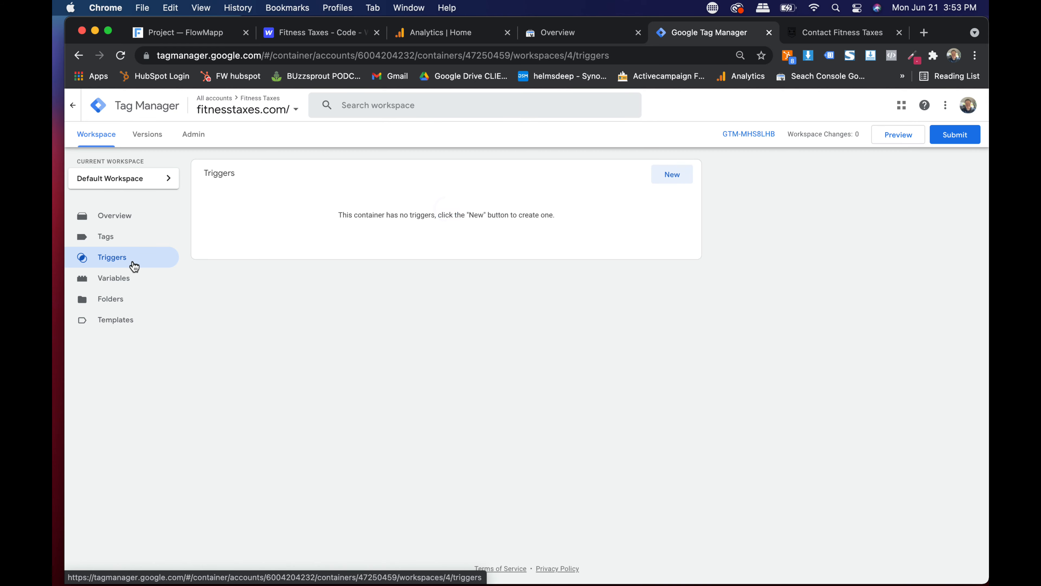
pyautogui.scroll(5, 133, 267)
pyautogui.scroll(-5, 134, 267)
pyautogui.click(671, 182)
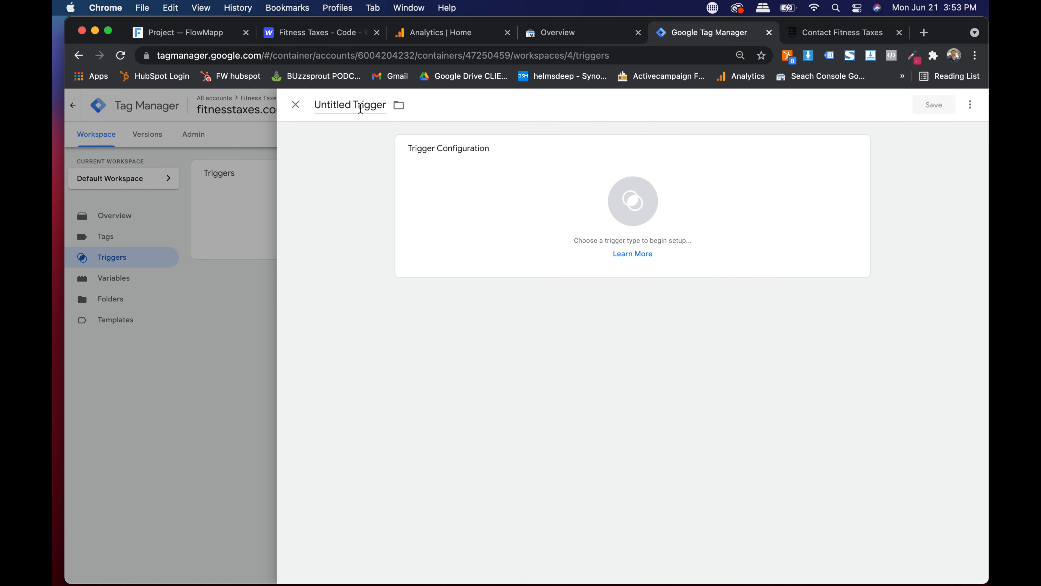
pyautogui.tripleClick(359, 108)
pyautogui.write('Click')
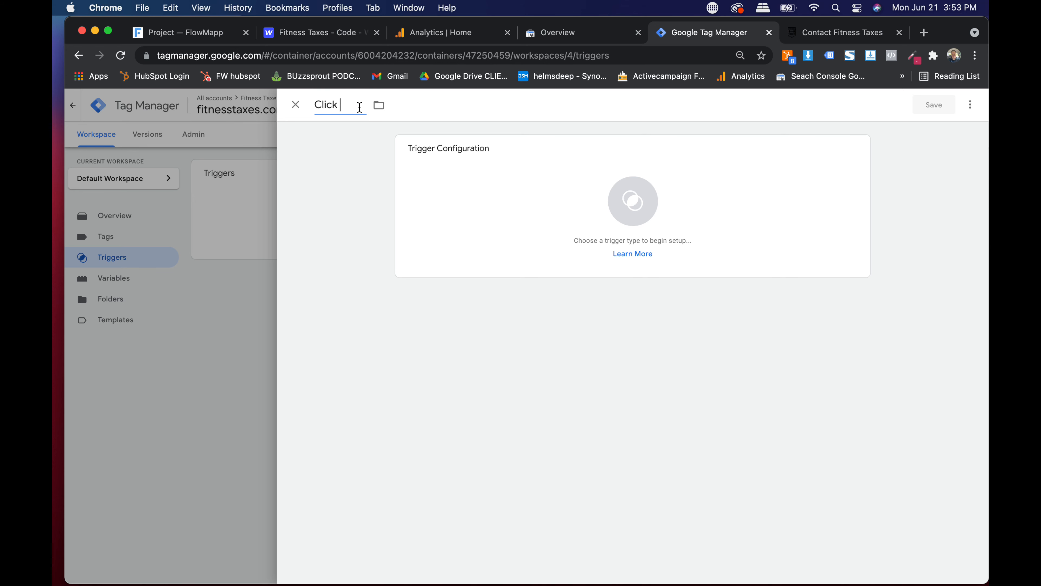
pyautogui.write(' to Phone Call')
# - Set the trigger type to Click - Just Links, firing on All Link Clicks
pyautogui.click(537, 205)
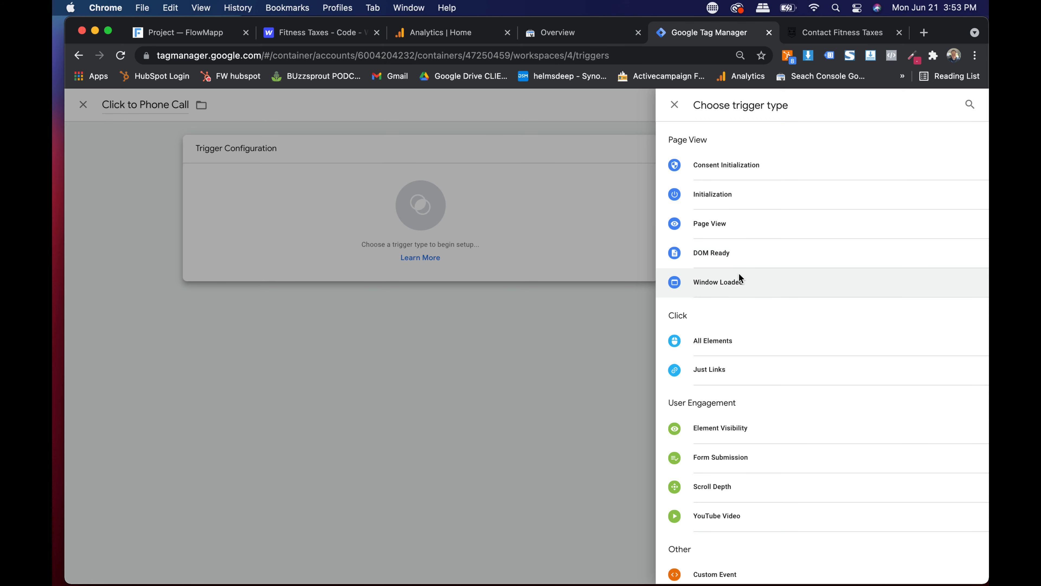
pyautogui.scroll(-3, 746, 299)
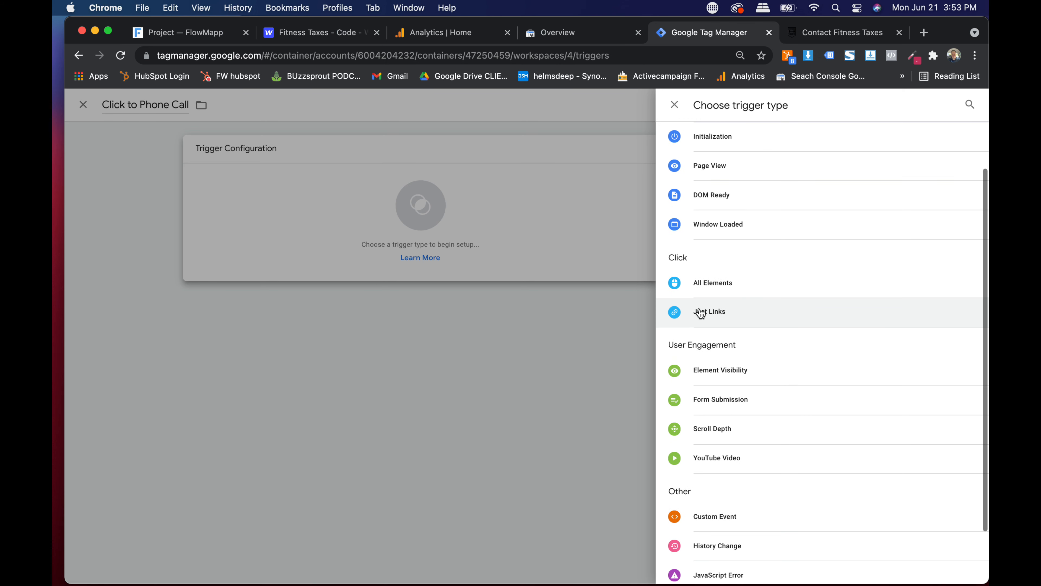
pyautogui.scroll(5, 697, 309)
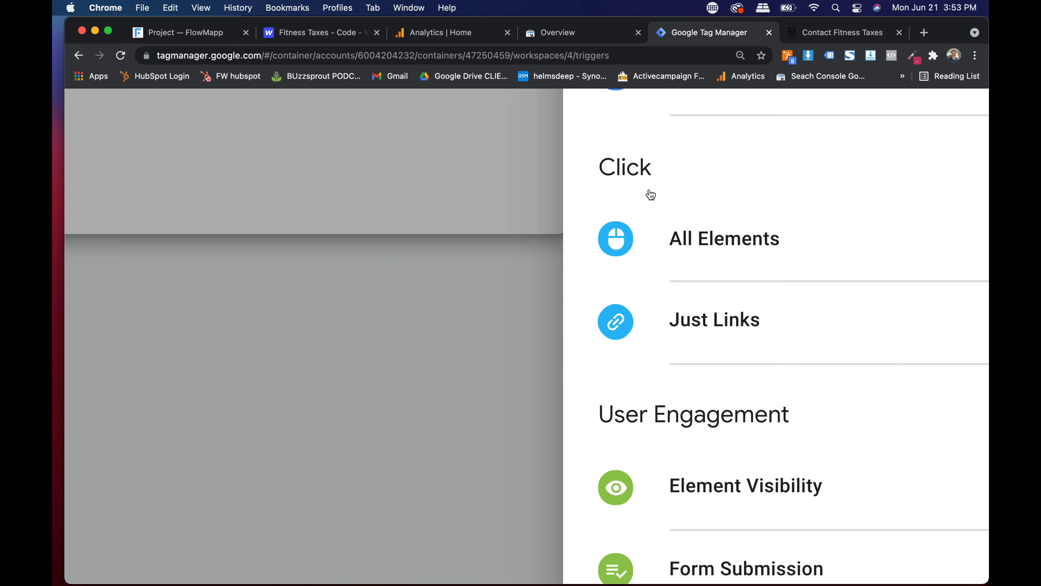
pyautogui.scroll(-3, 704, 319)
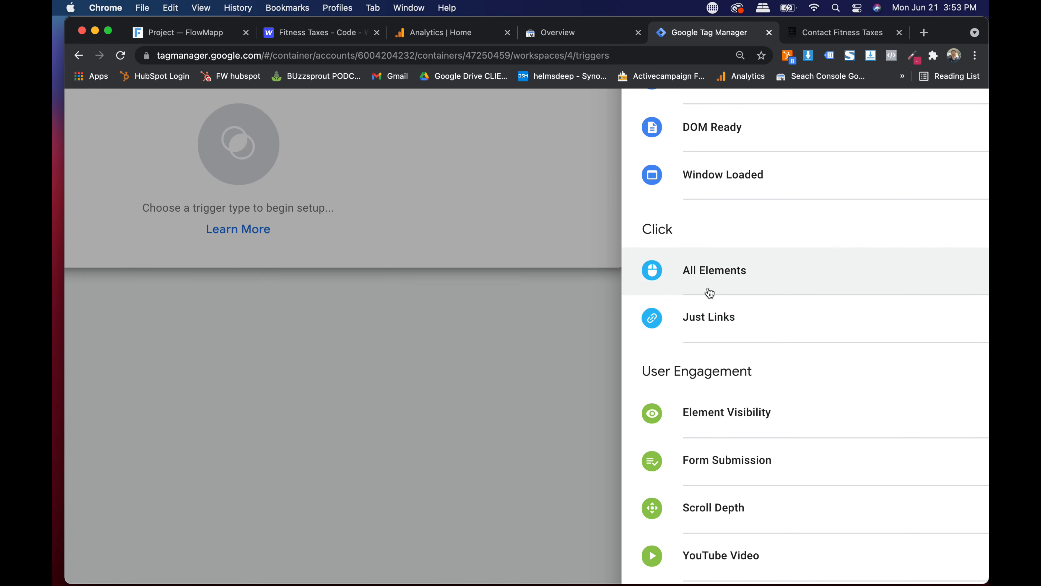
pyautogui.click(698, 330)
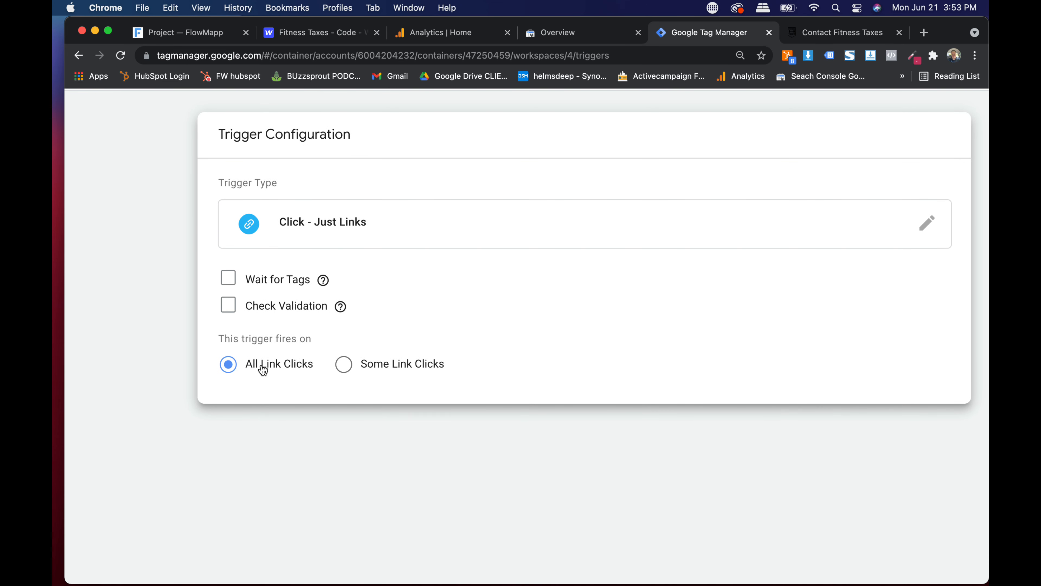
pyautogui.scroll(5, 241, 374)
pyautogui.scroll(-5, 242, 378)
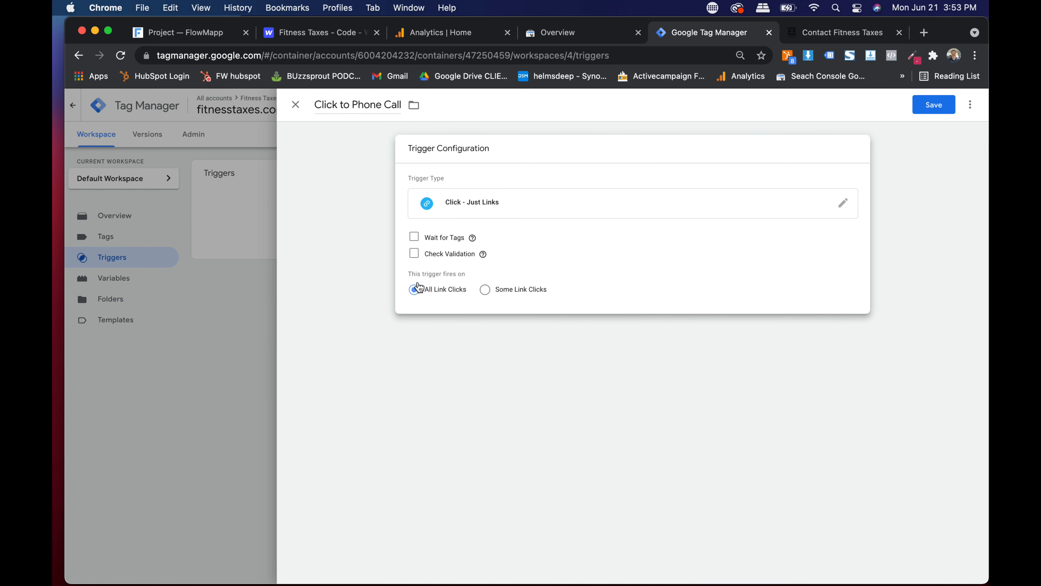
# - Limit the trigger to some link clicks where Click URL equals a value
pyautogui.click(487, 291)
pyautogui.scroll(5, 487, 292)
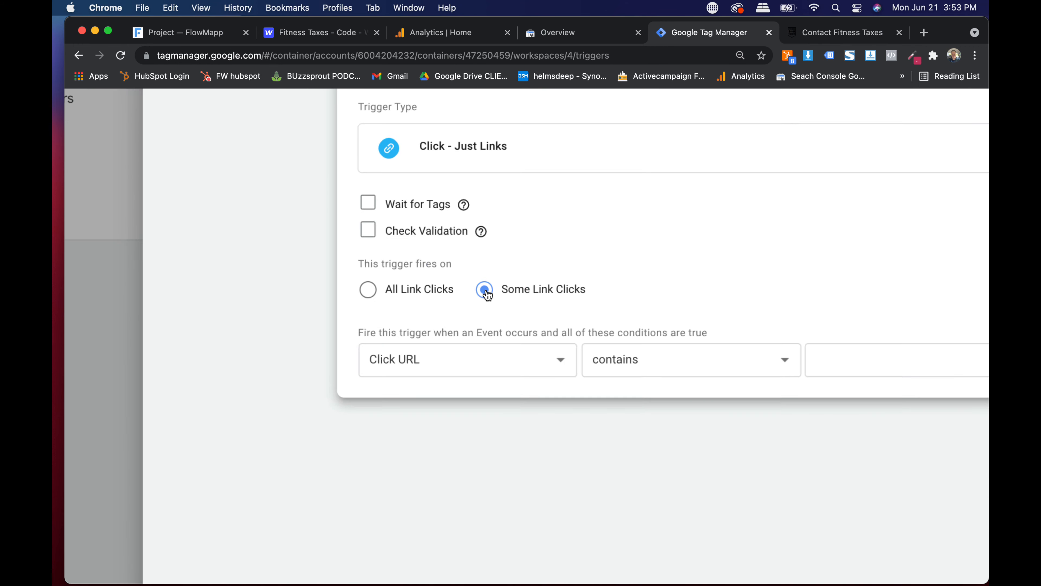
pyautogui.scroll(-1, 487, 292)
pyautogui.hscroll(2, 487, 292)
pyautogui.scroll(-2, 487, 295)
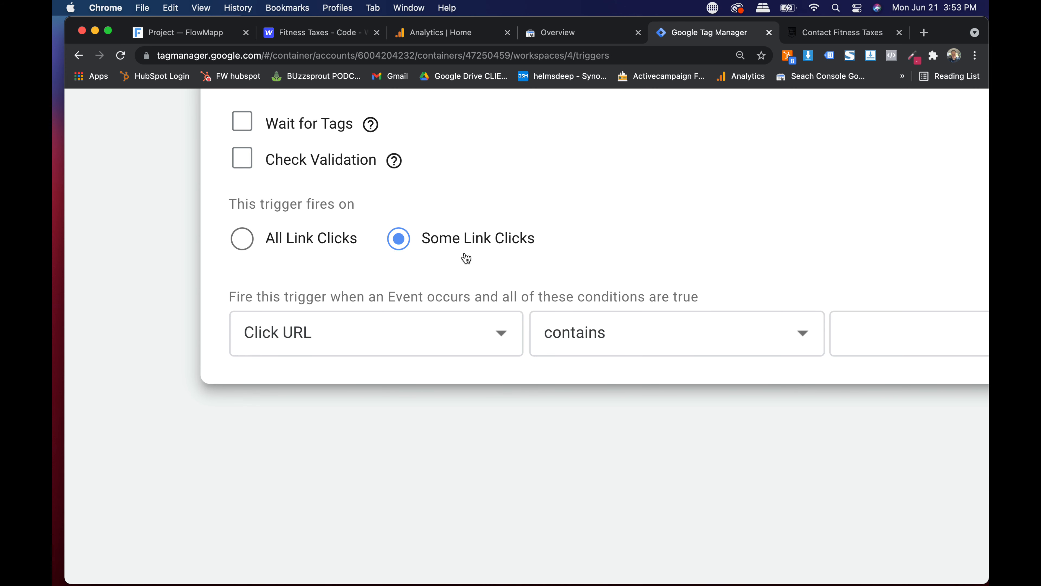
pyautogui.click(368, 339)
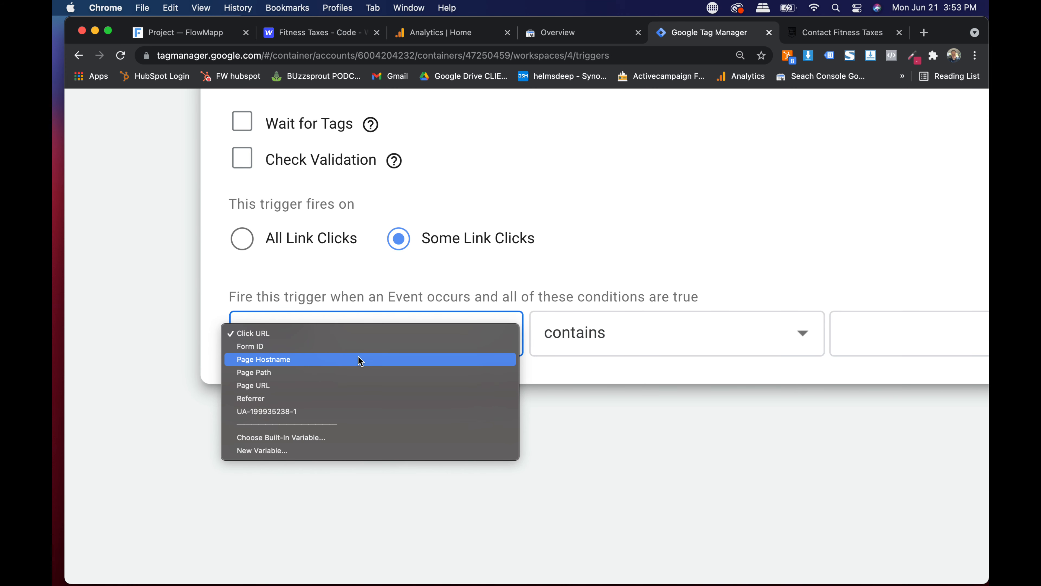
pyautogui.click(363, 335)
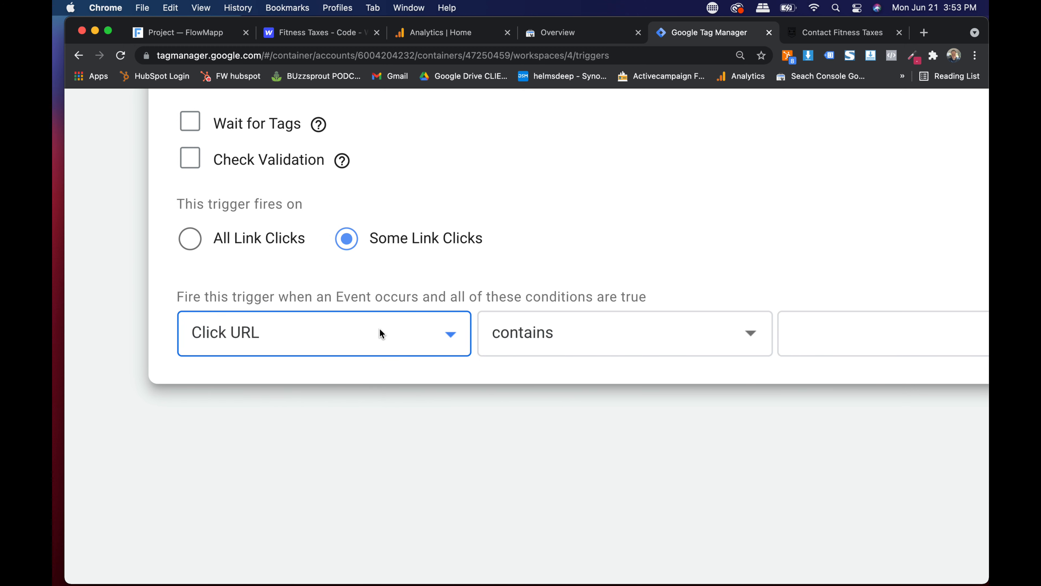
pyautogui.hscroll(3, 351, 334)
pyautogui.click(500, 335)
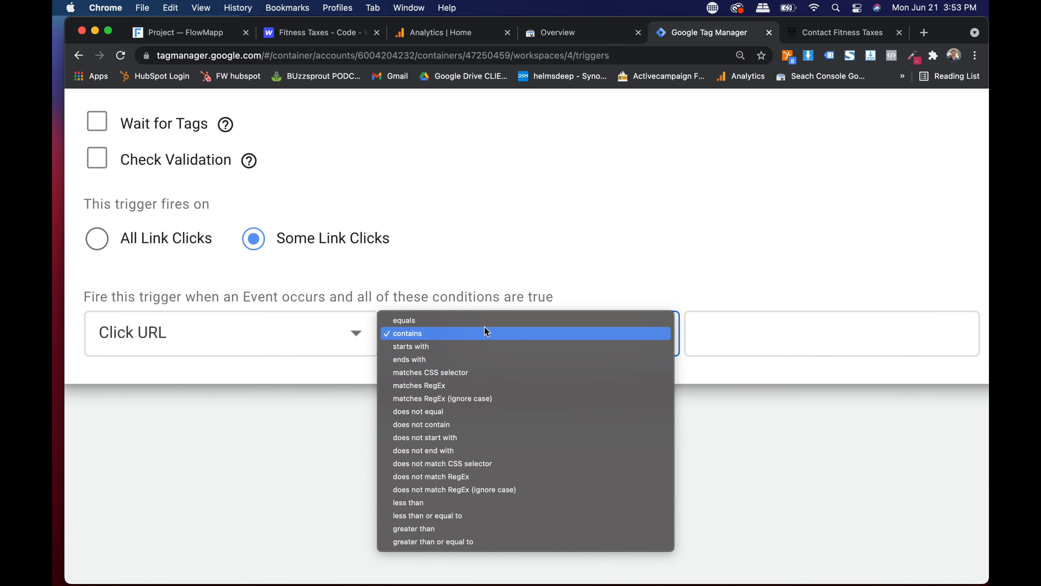
pyautogui.click(443, 322)
# - Paste the site's tel: phone link as the match value and save the Click to Phone Call trigger
pyautogui.click(802, 336)
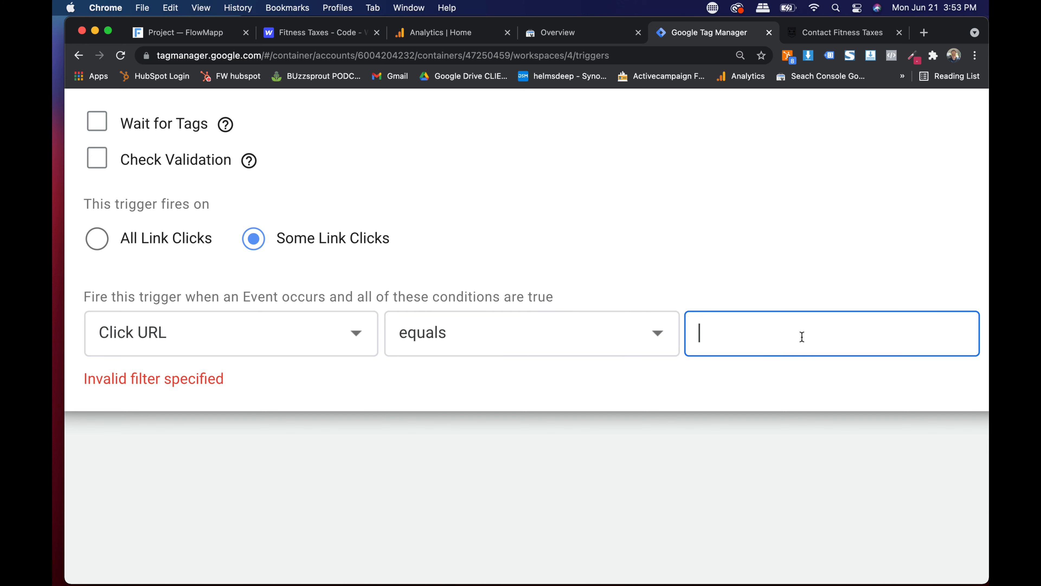
pyautogui.press('super+v')
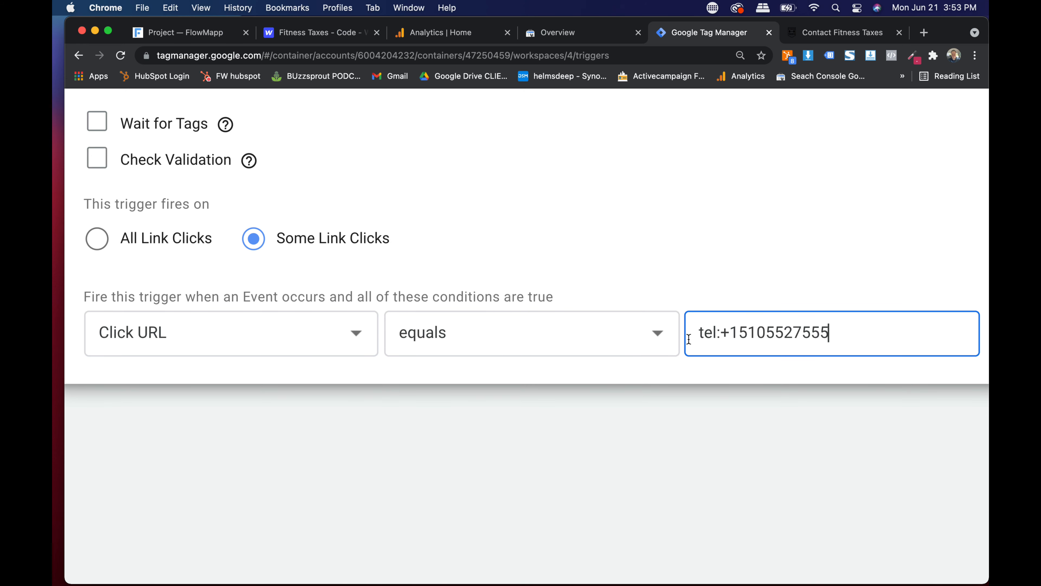
pyautogui.moveTo(691, 332); pyautogui.dragTo(780, 331)
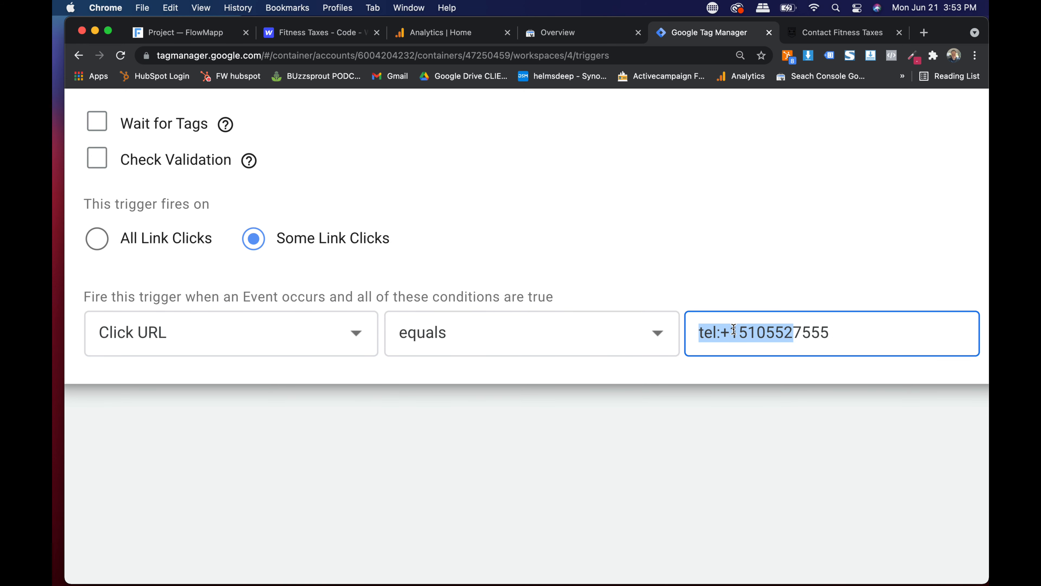
pyautogui.scroll(2, 734, 330)
pyautogui.click(712, 333)
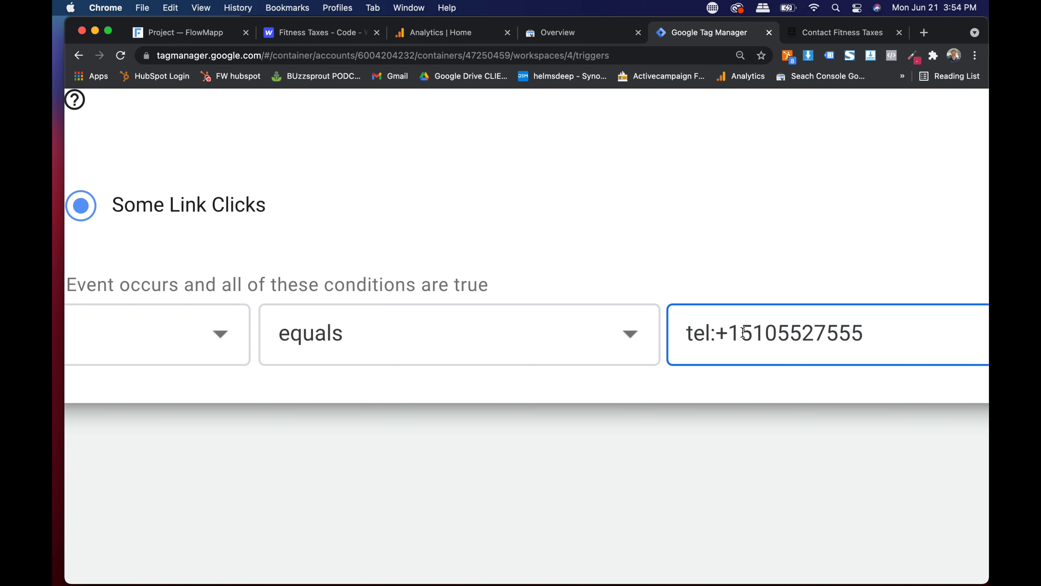
pyautogui.scroll(-2, 743, 332)
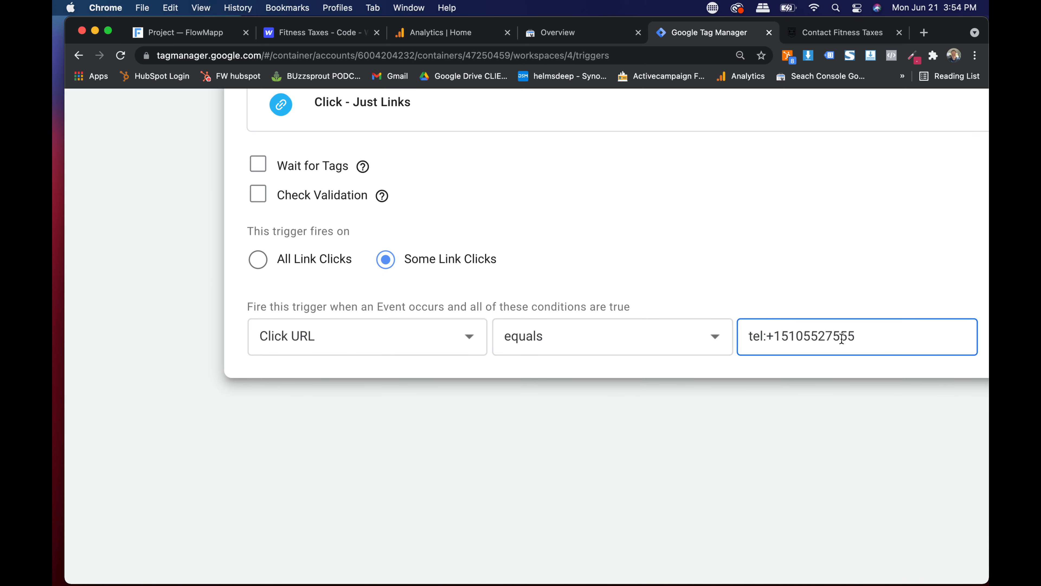
pyautogui.scroll(-3, 841, 338)
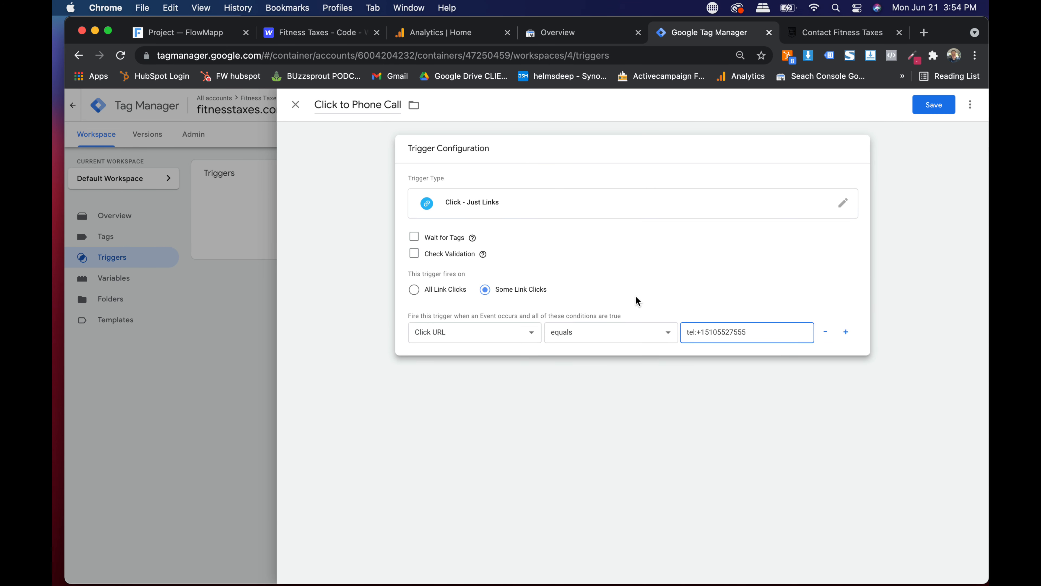
pyautogui.click(934, 106)
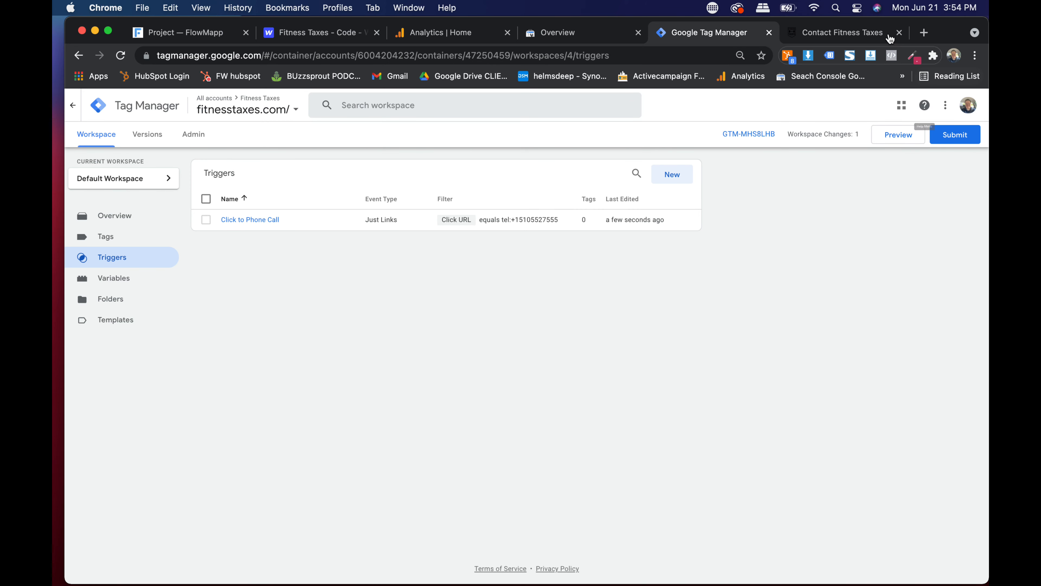
# - Inspect the Full Name field of the site's contact page in DevTools
pyautogui.click(840, 33)
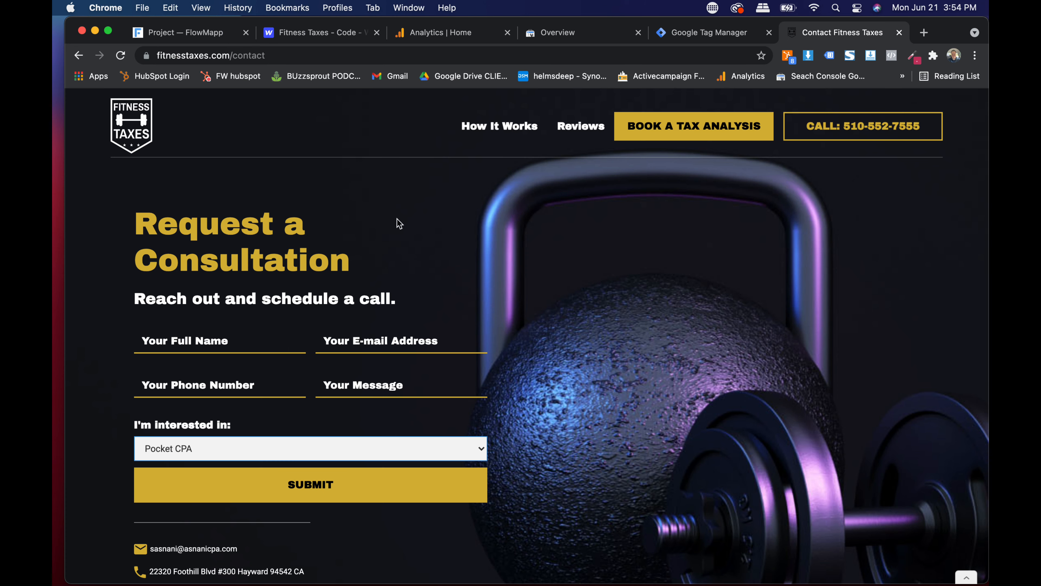
pyautogui.click(193, 341)
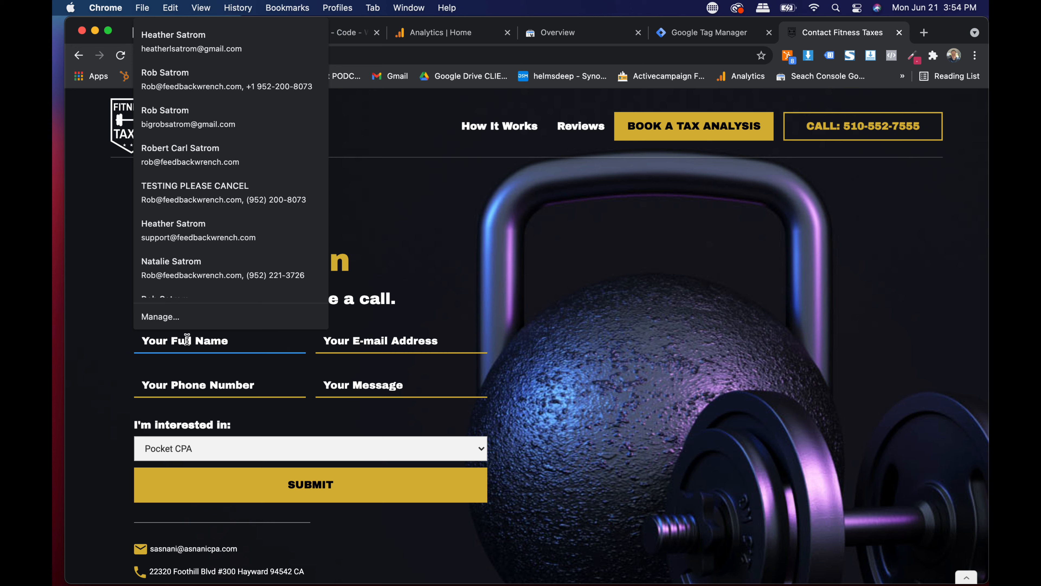
pyautogui.rightClick(187, 339)
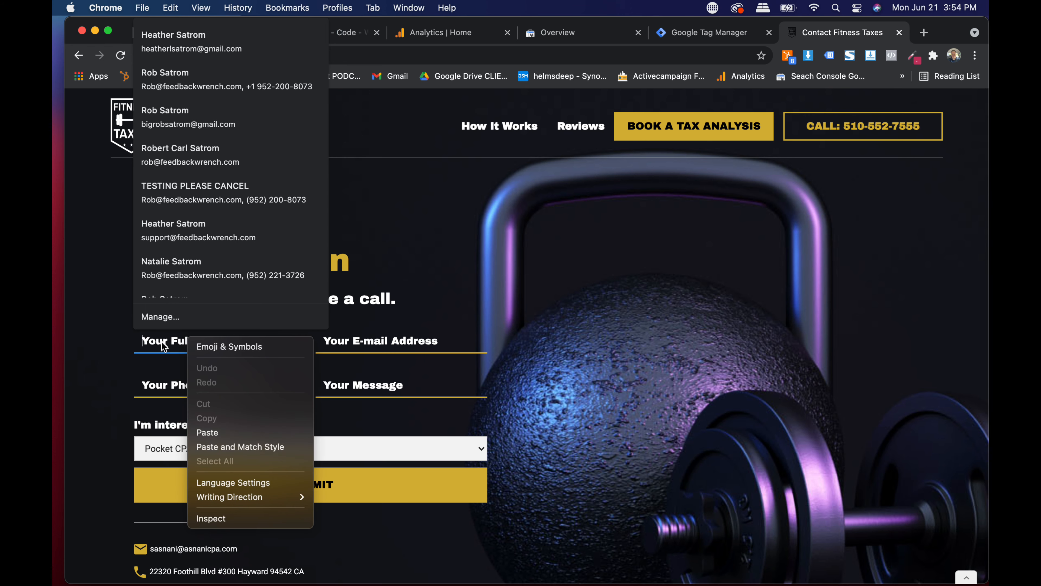
pyautogui.click(227, 519)
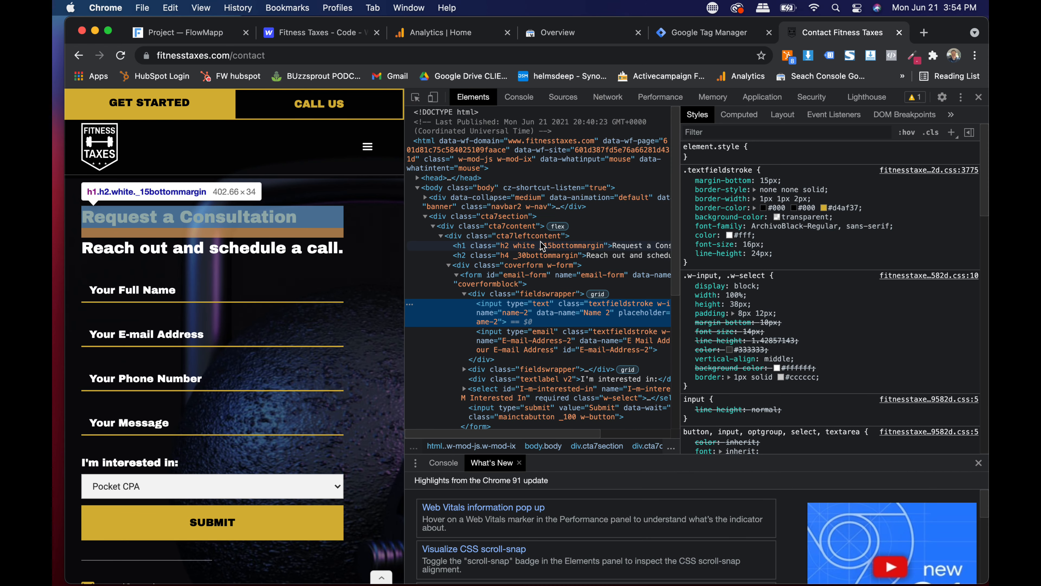
# - Select the contact form element, copy its id email-form, and return to Tag Manager
pyautogui.click(344, 33)
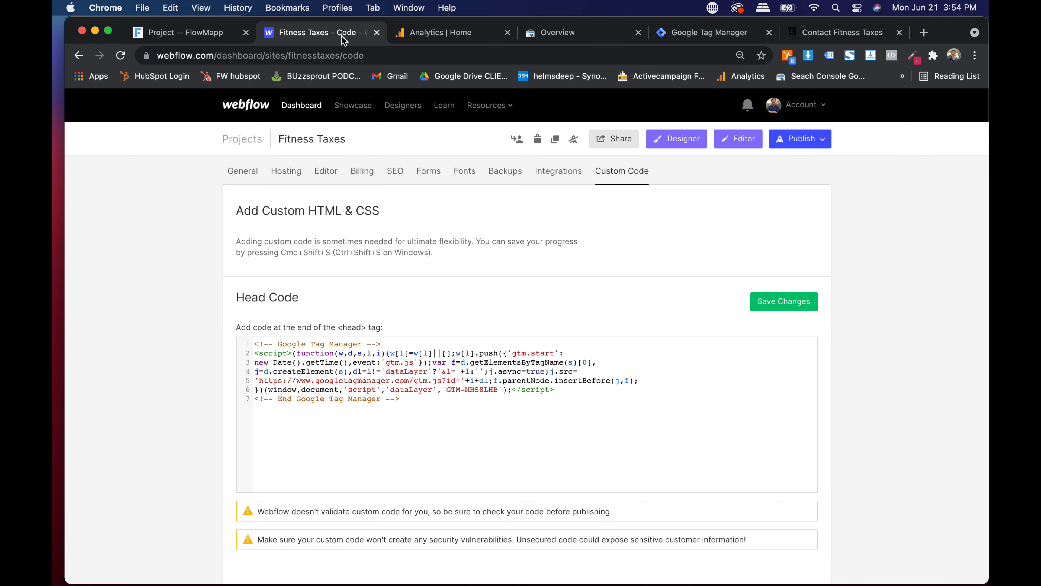
pyautogui.click(689, 142)
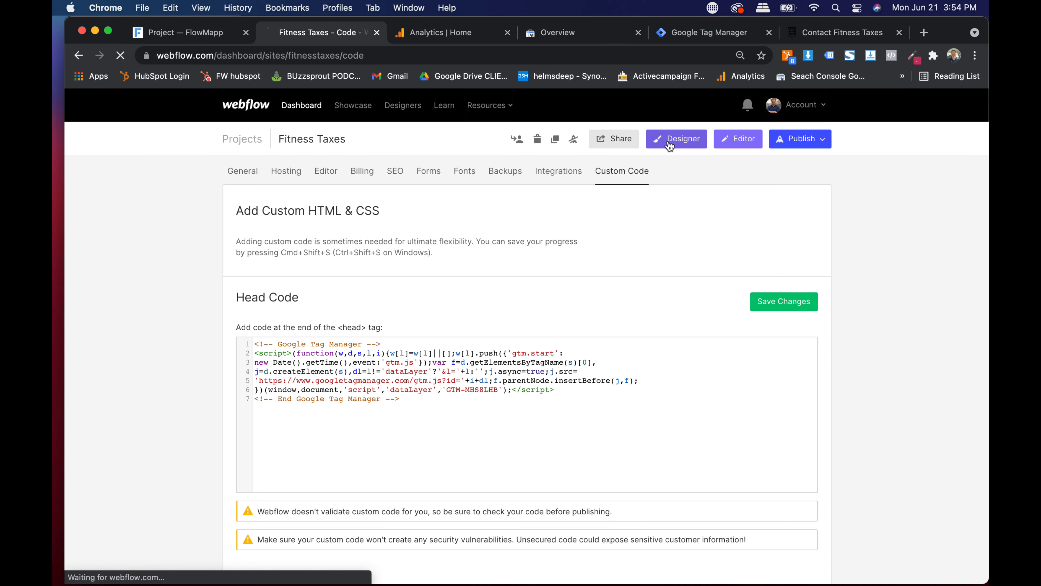
pyautogui.click(851, 38)
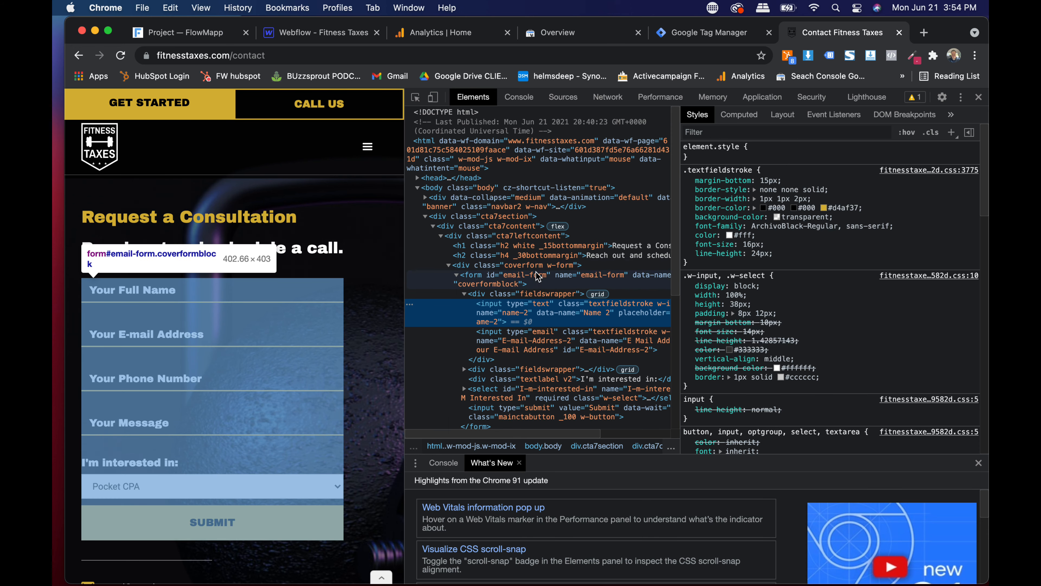
pyautogui.click(508, 283)
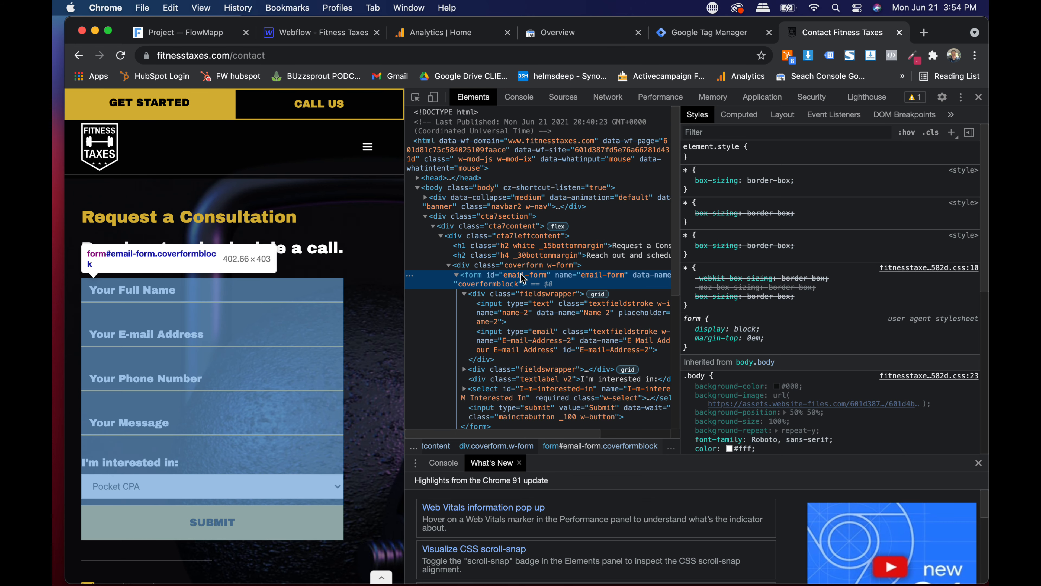
pyautogui.doubleClick(520, 275)
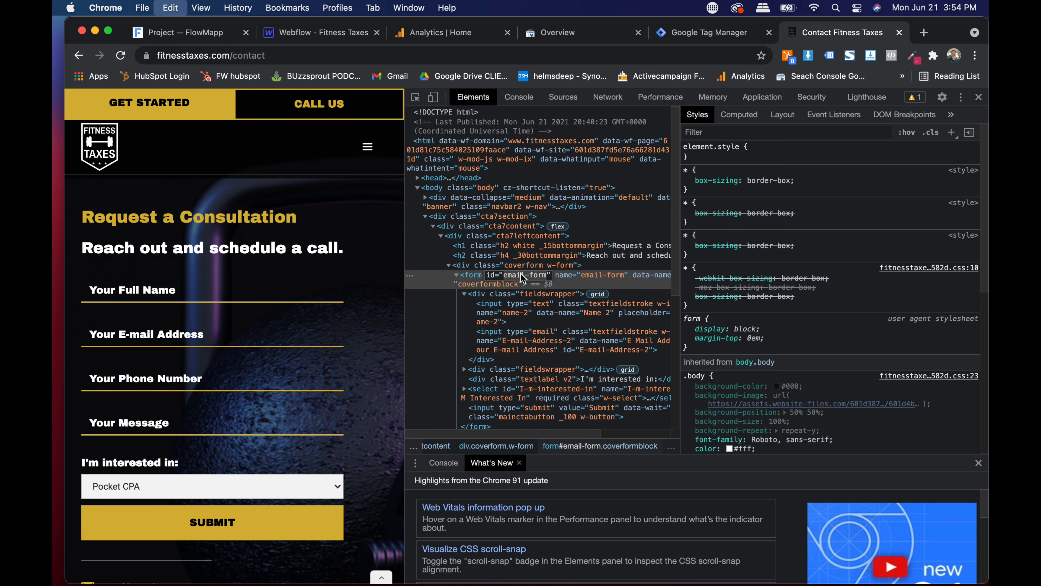
pyautogui.click(712, 34)
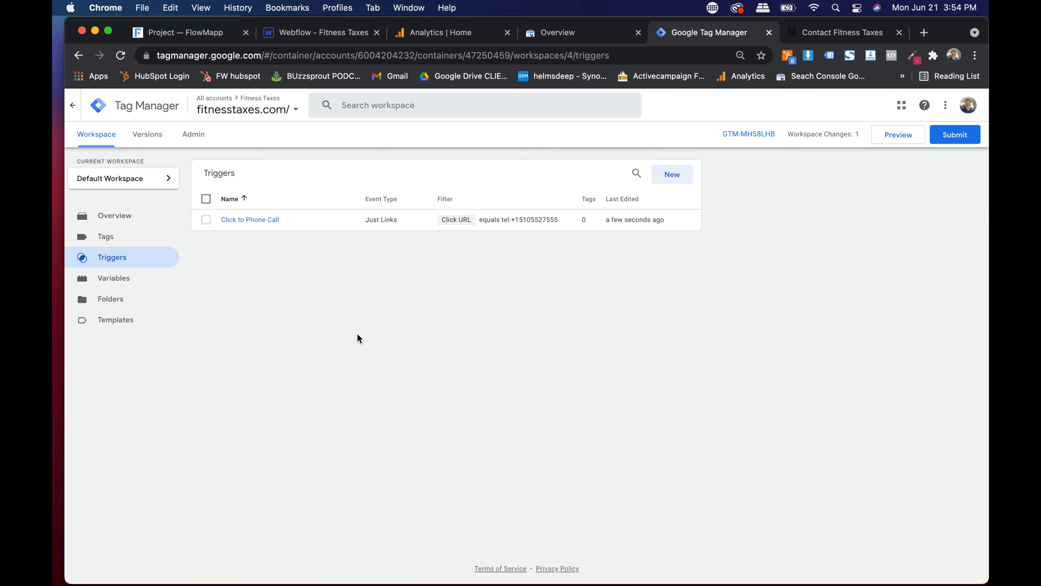
# - Create a new Form Submission trigger named 'Email Form email-form'
pyautogui.click(656, 174)
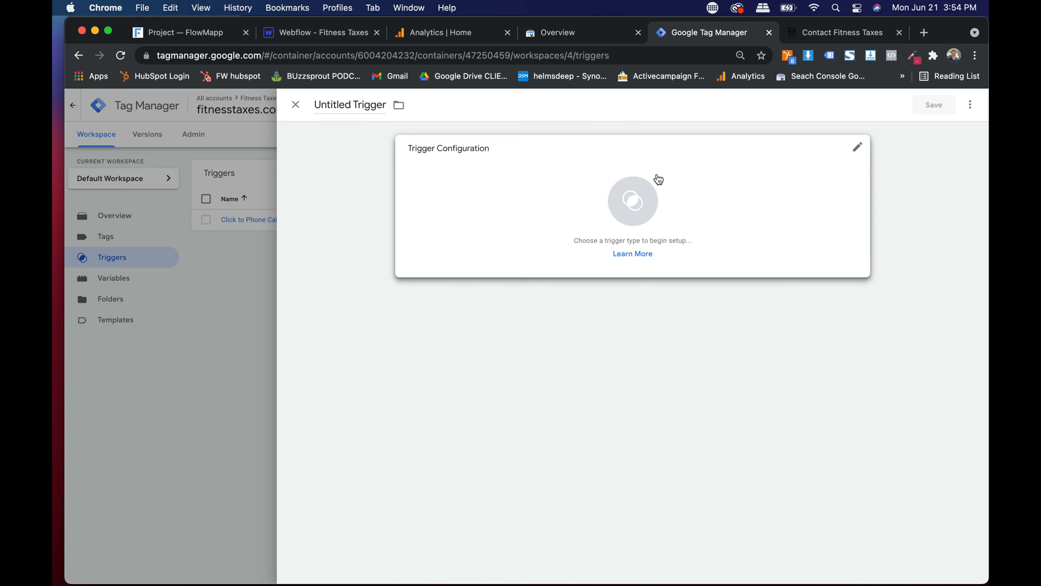
pyautogui.click(350, 101)
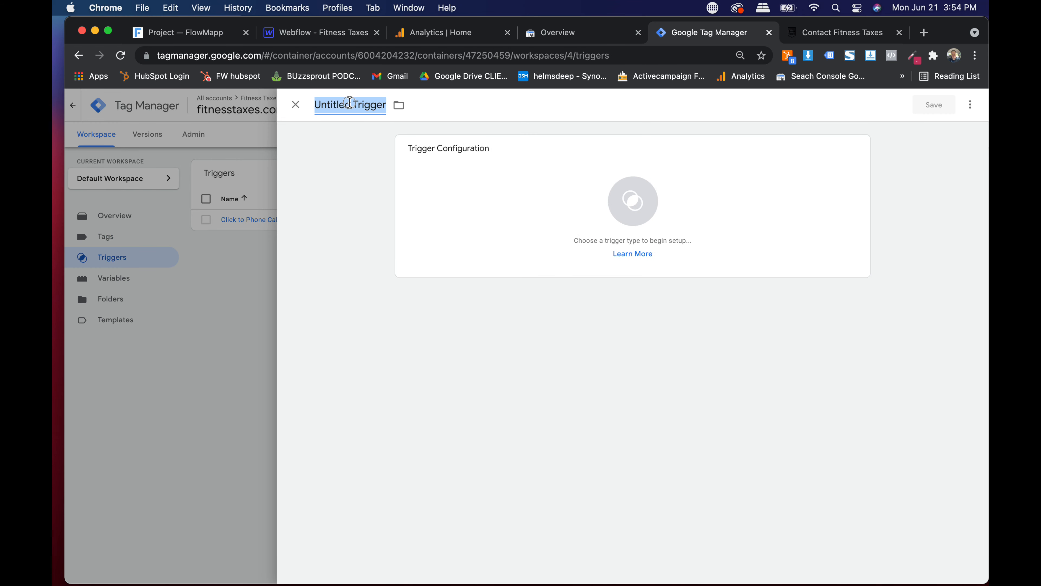
pyautogui.write('Email F')
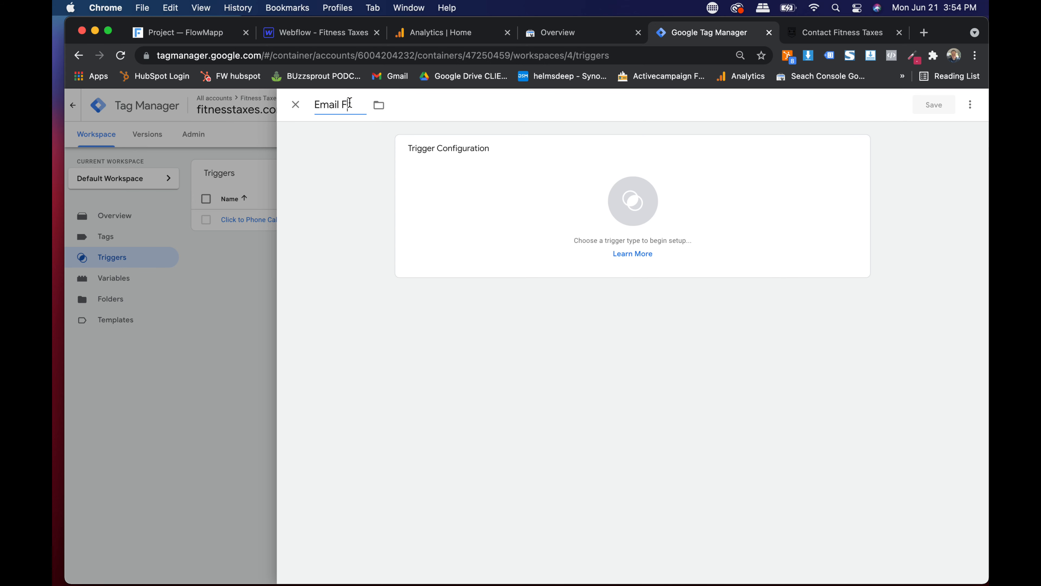
pyautogui.write('orm')
pyautogui.write('email-form')
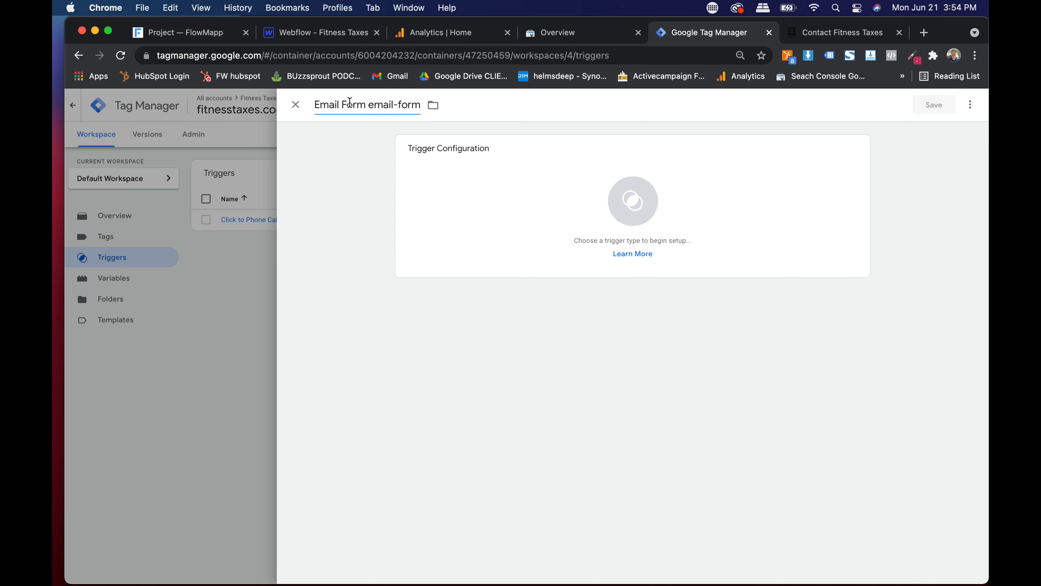
pyautogui.click(597, 209)
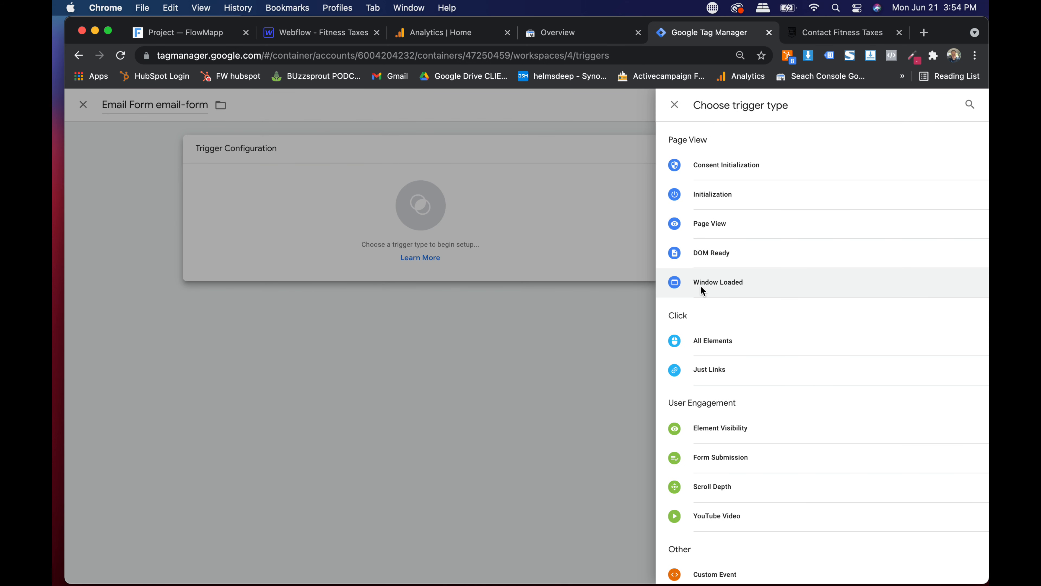
pyautogui.scroll(-3, 701, 287)
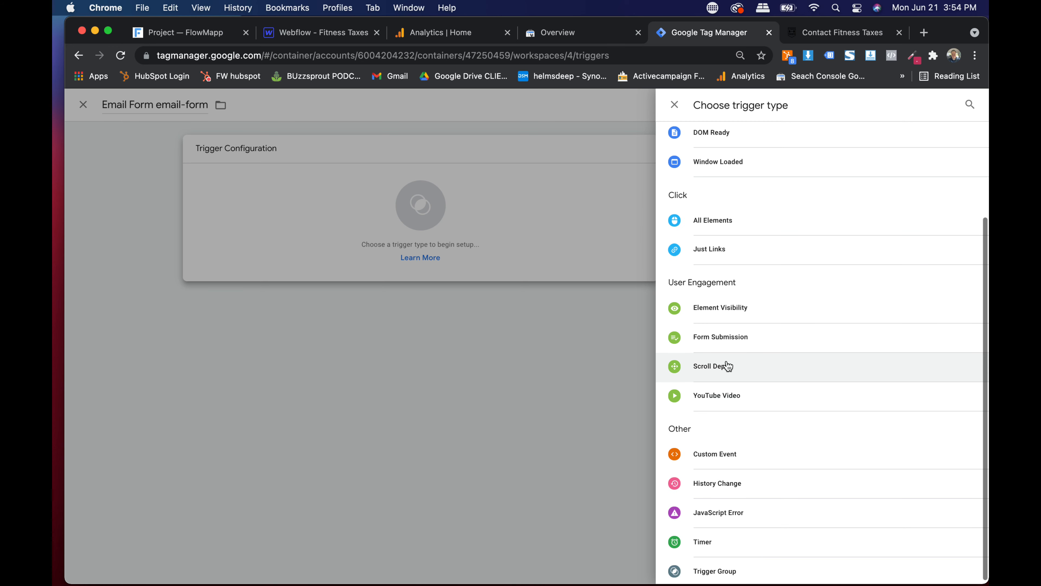
pyautogui.click(714, 341)
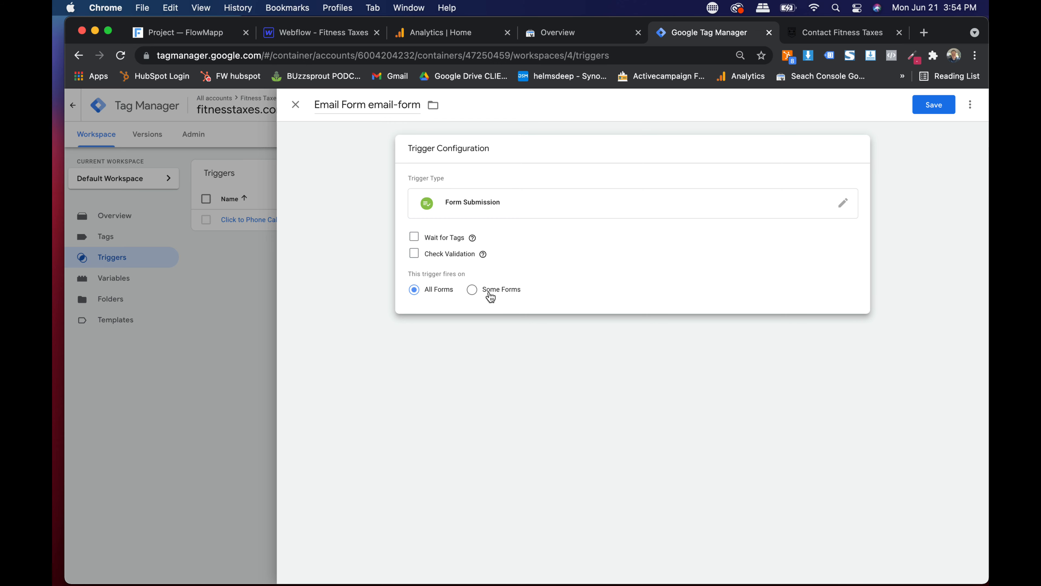
pyautogui.scroll(5, 465, 291)
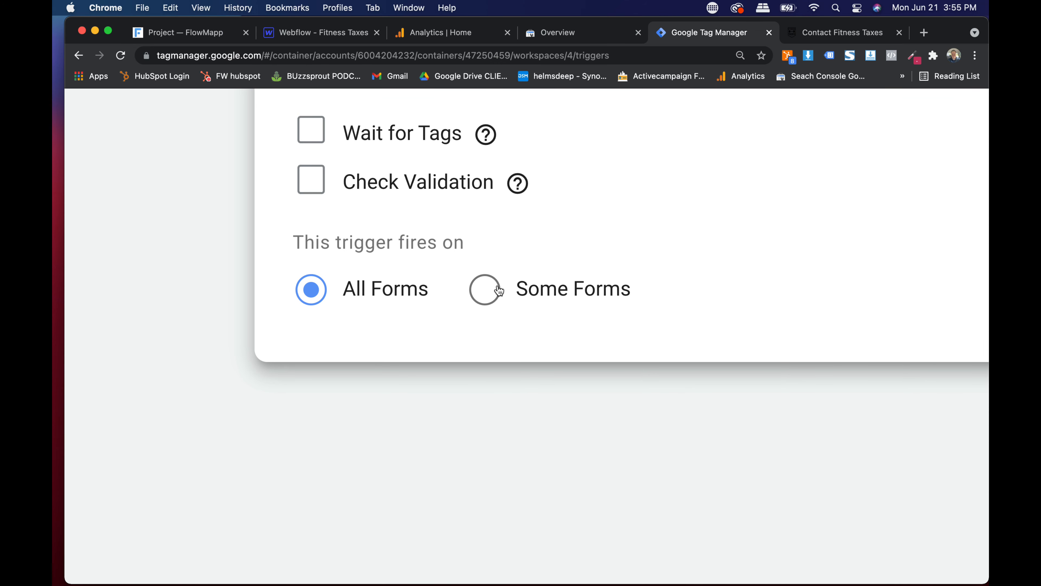
# - Restrict it to some forms where Form ID equals email-form
pyautogui.click(490, 297)
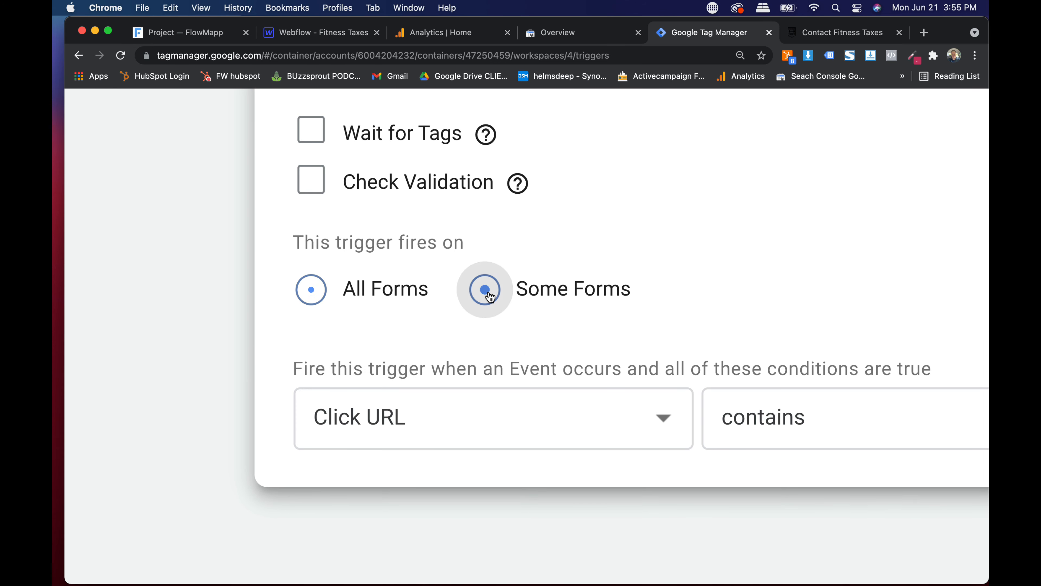
pyautogui.scroll(-3, 488, 295)
pyautogui.click(438, 322)
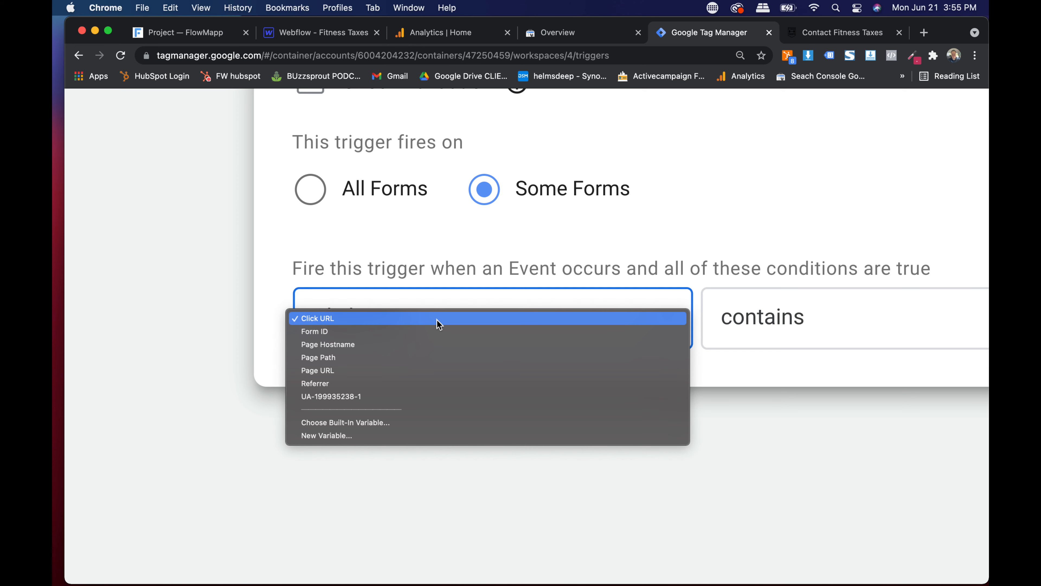
pyautogui.click(339, 332)
pyautogui.hscroll(5, 338, 333)
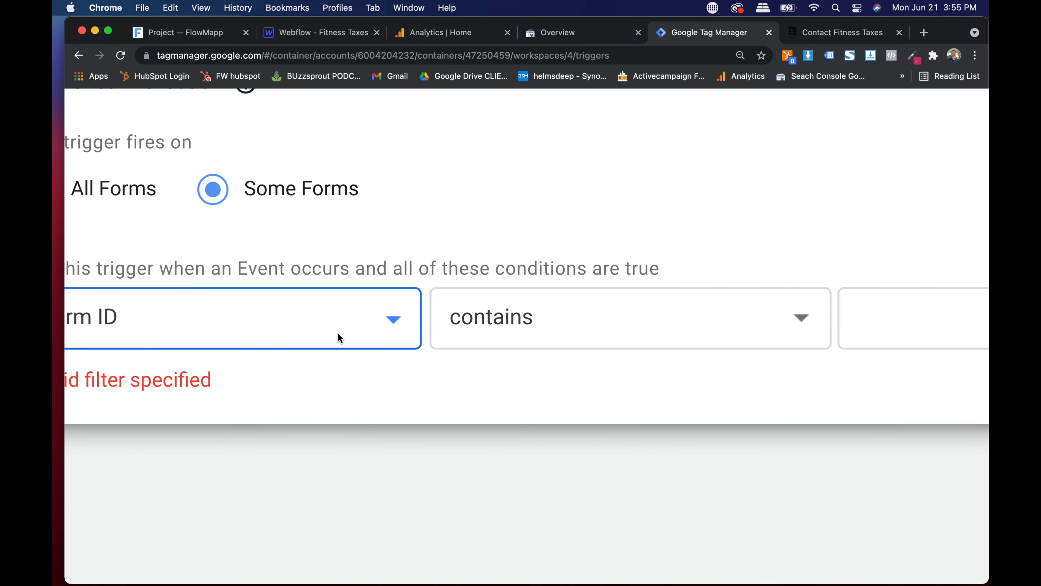
pyautogui.click(564, 322)
pyautogui.click(509, 306)
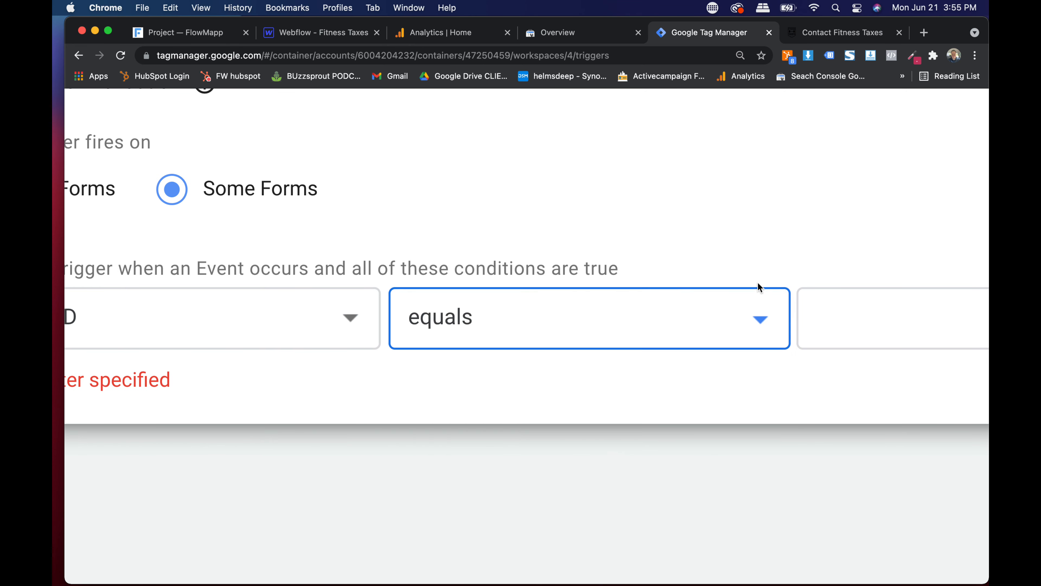
pyautogui.hscroll(5, 825, 304)
pyautogui.click(772, 313)
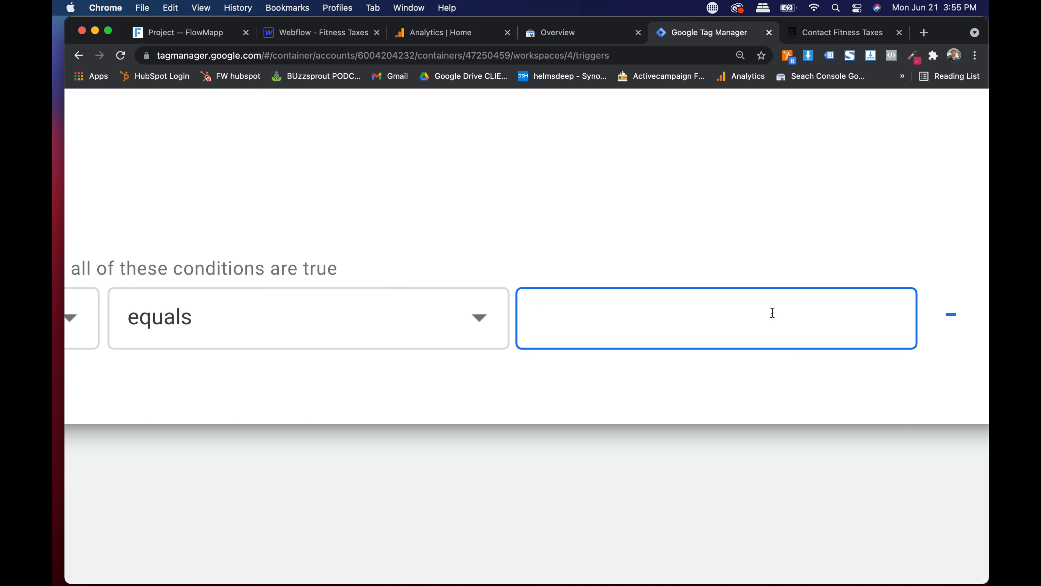
pyautogui.write('email-form')
pyautogui.click(641, 231)
# - Save the Email Form email-form trigger
pyautogui.scroll(-5, 640, 231)
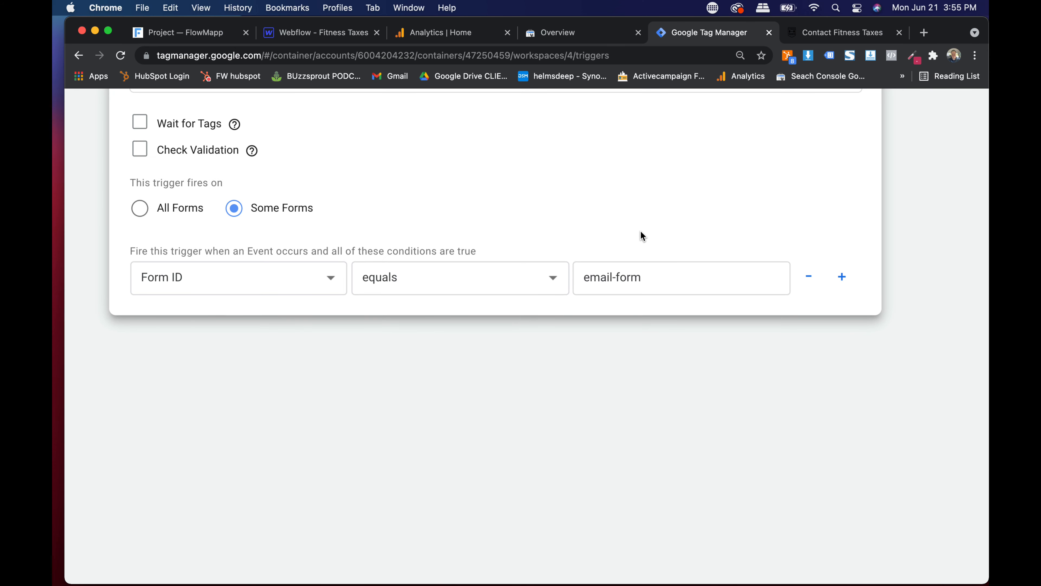
pyautogui.scroll(-3, 640, 231)
pyautogui.scroll(3, 640, 231)
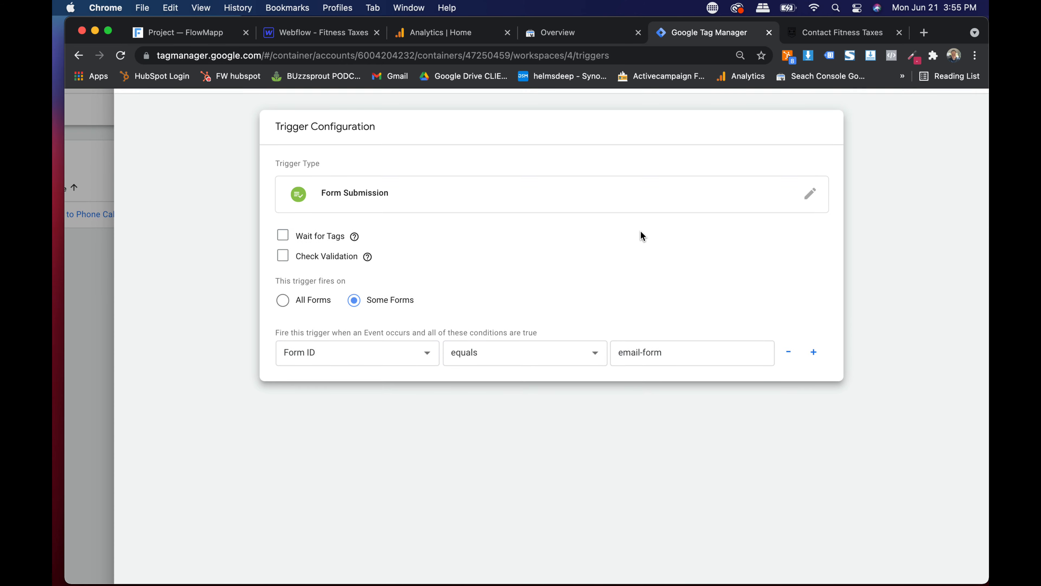
pyautogui.scroll(2, 640, 231)
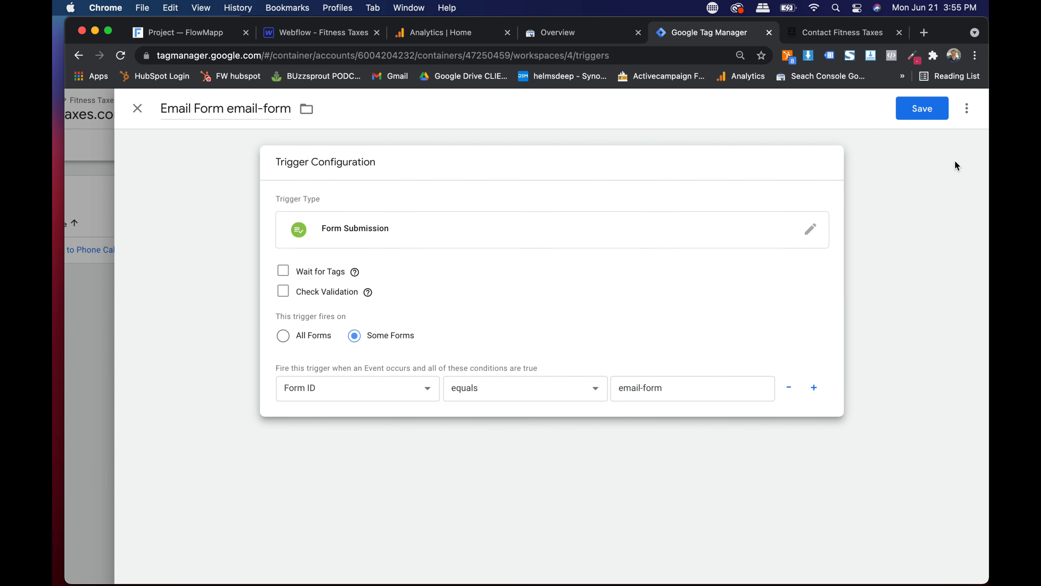
pyautogui.click(920, 109)
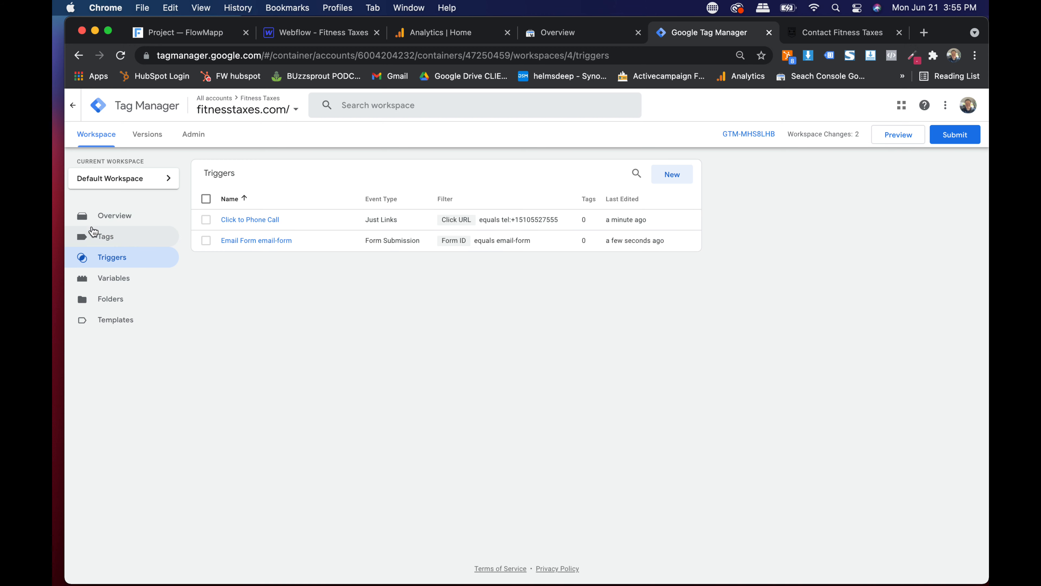
# - Show the Tags list, then switch to the Google Analytics reports
pyautogui.click(94, 242)
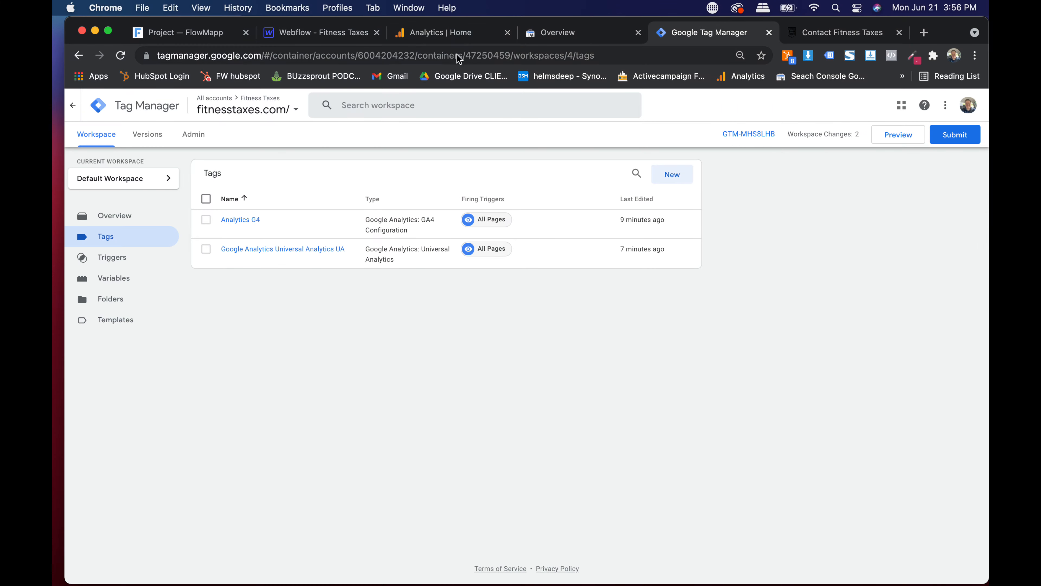
pyautogui.click(451, 32)
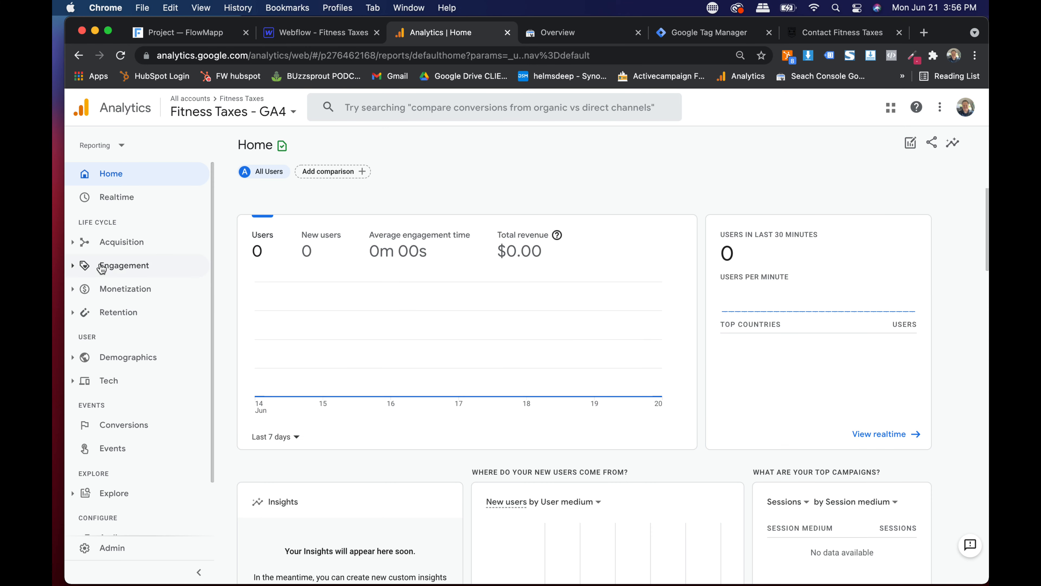
# - Switch to the Fitness Taxes UA property's All Web Site Data view
pyautogui.click(254, 111)
pyautogui.click(258, 205)
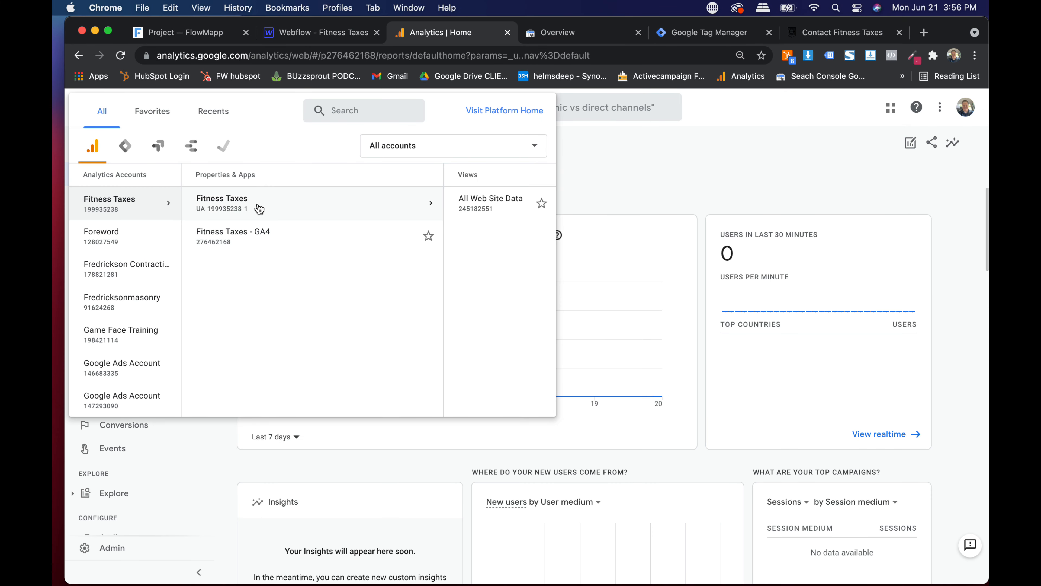
pyautogui.click(484, 219)
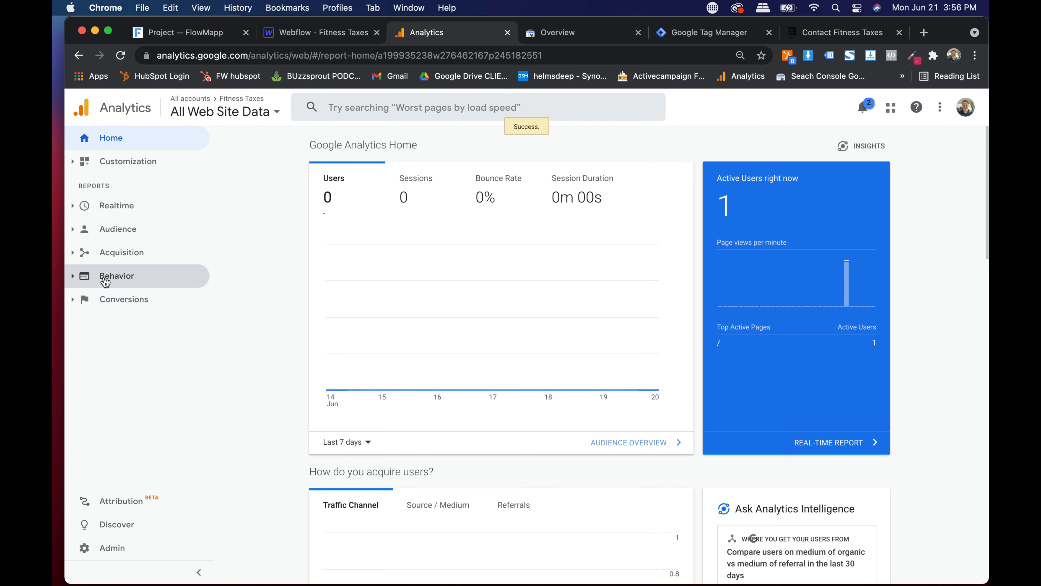
# - Open Behavior > Events > Overview with top events broken down by Event Action
pyautogui.click(108, 277)
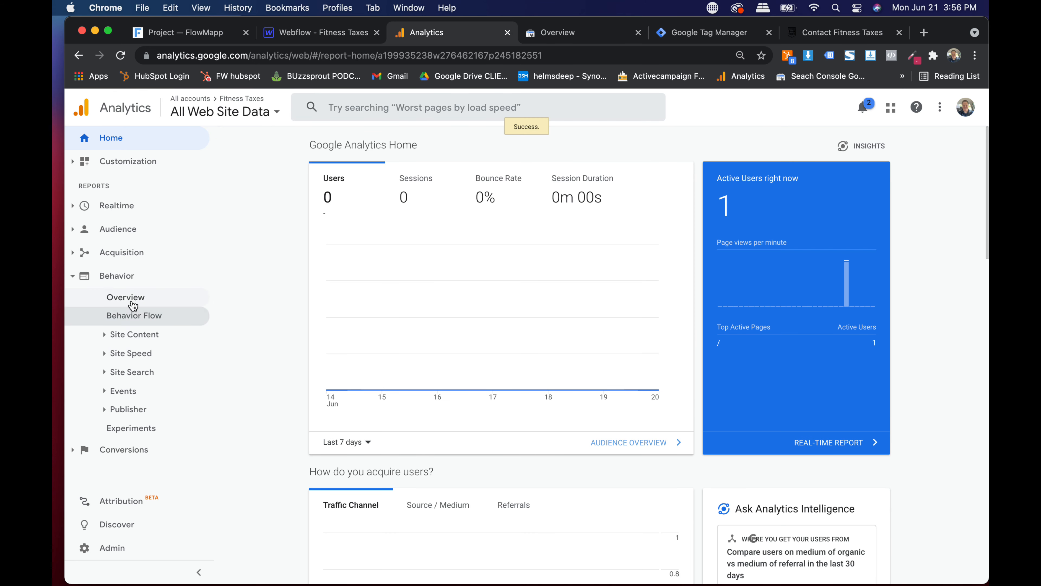
pyautogui.click(130, 393)
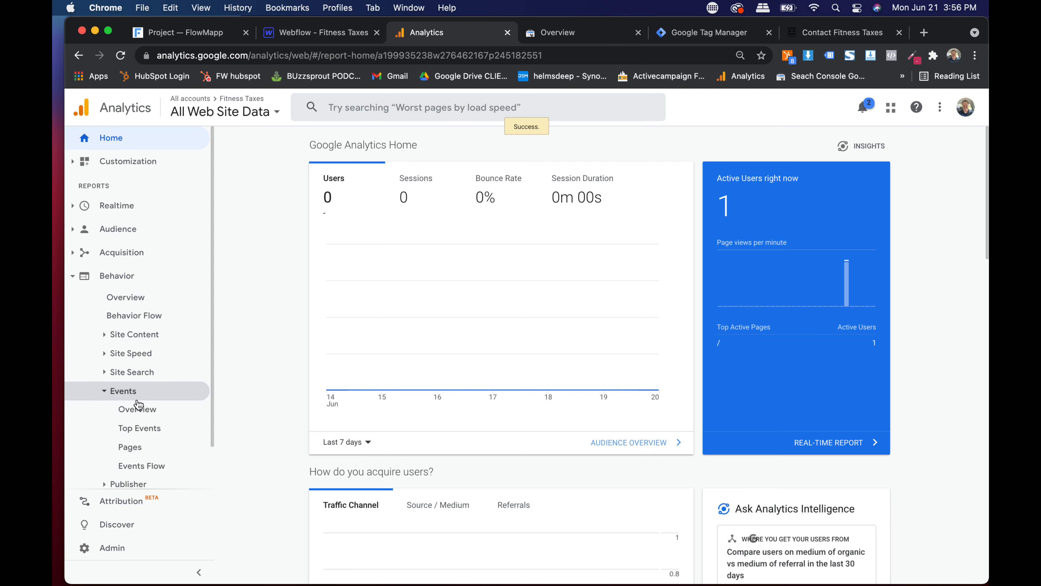
pyautogui.click(138, 408)
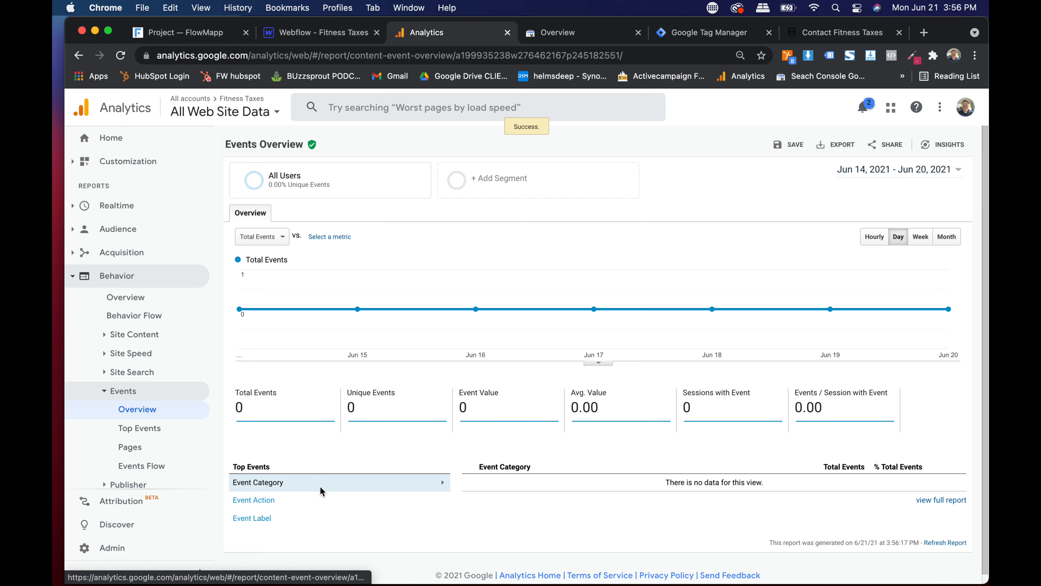
pyautogui.click(286, 500)
pyautogui.click(272, 489)
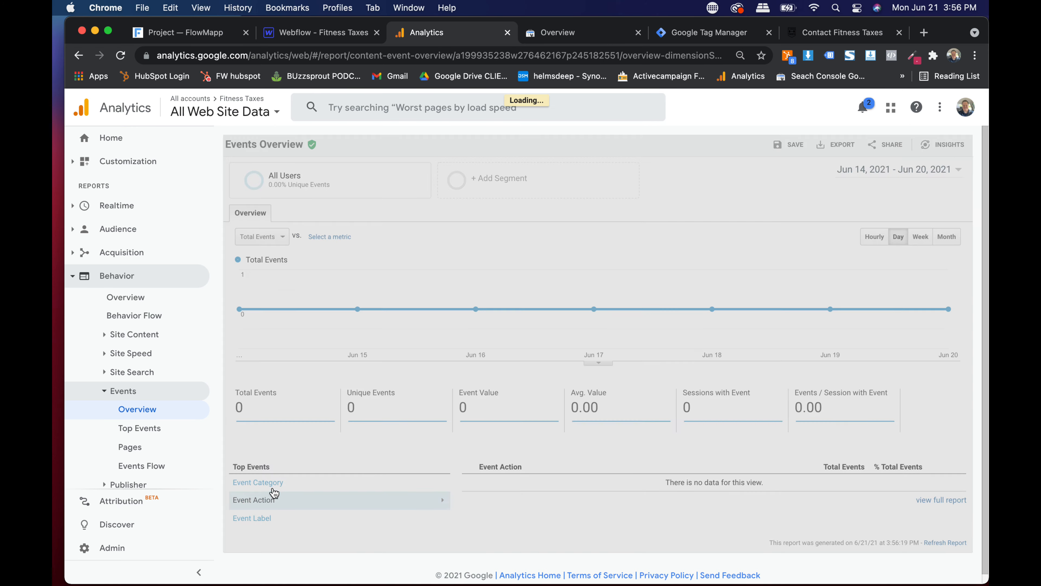
pyautogui.scroll(5, 284, 493)
pyautogui.scroll(-1, 288, 493)
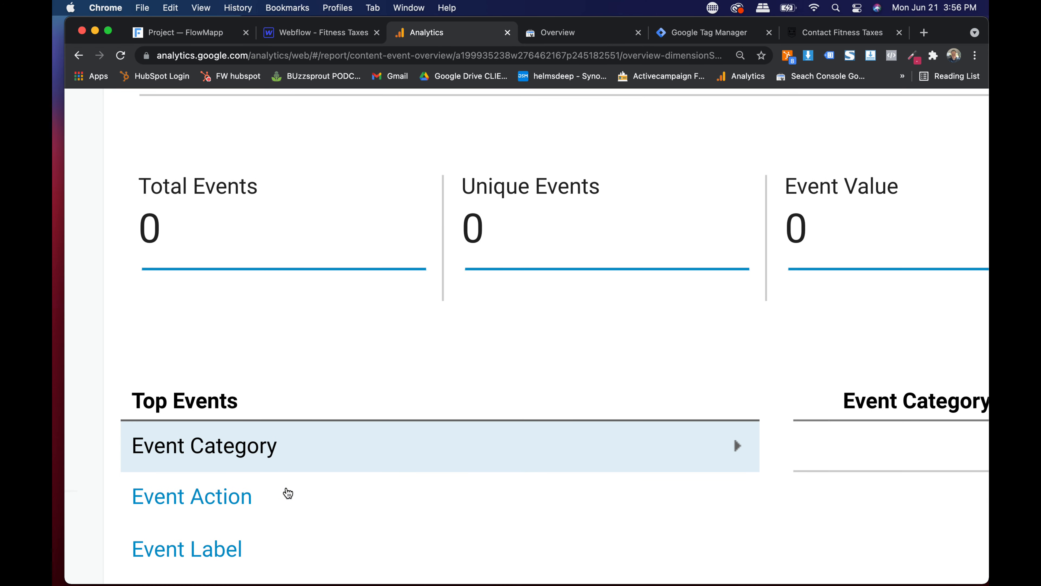
pyautogui.scroll(-4, 288, 492)
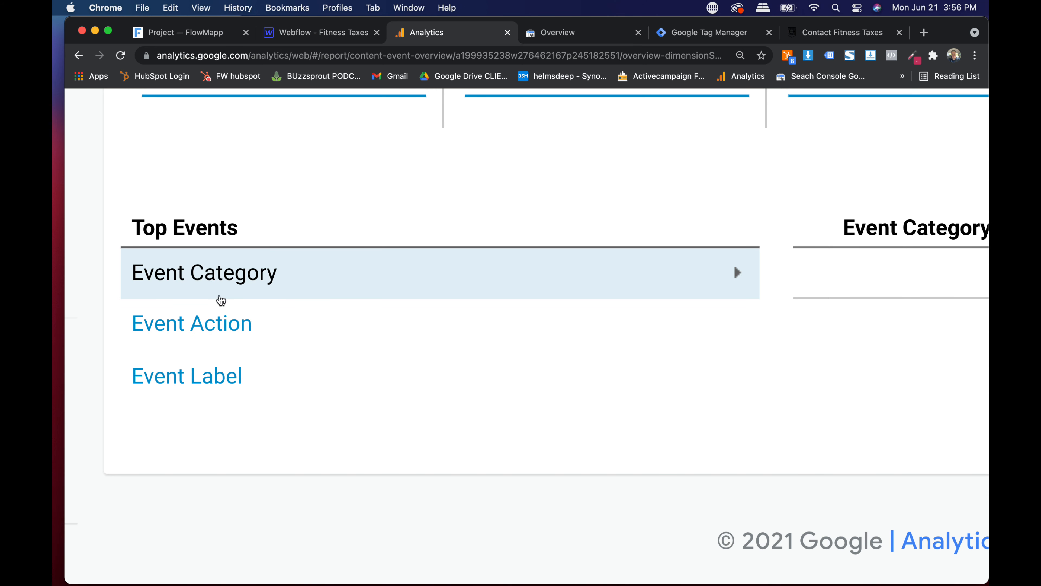
pyautogui.click(306, 332)
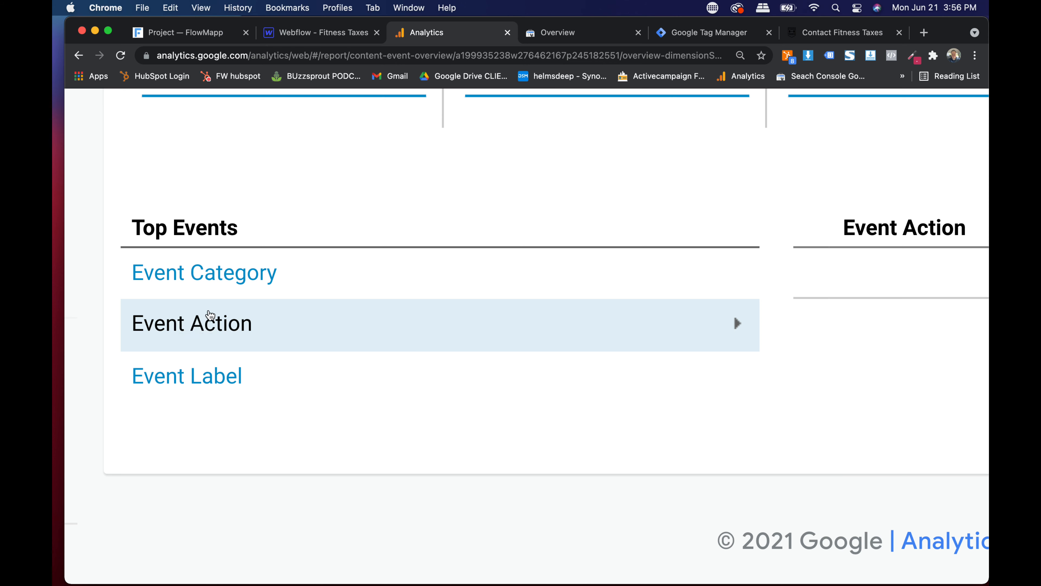
# - Start a new tag named 'Analytics Click to Phone Call'
pyautogui.click(594, 31)
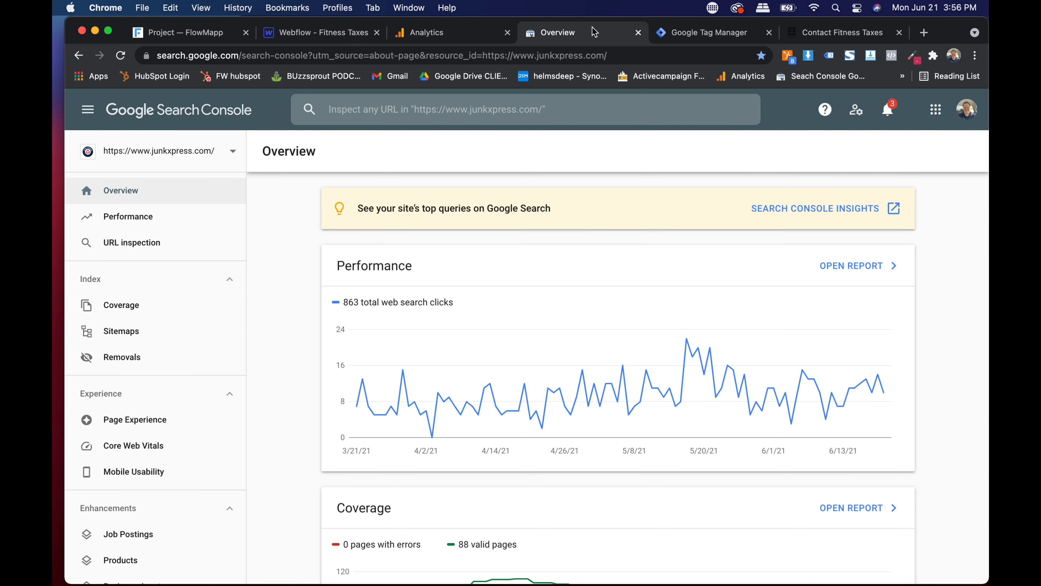
pyautogui.click(720, 32)
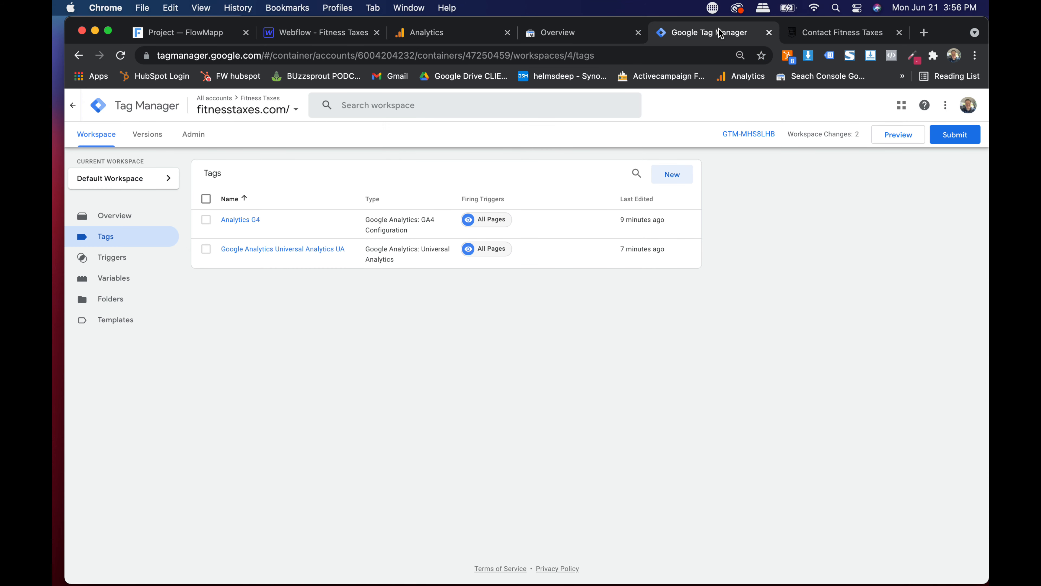
pyautogui.click(673, 174)
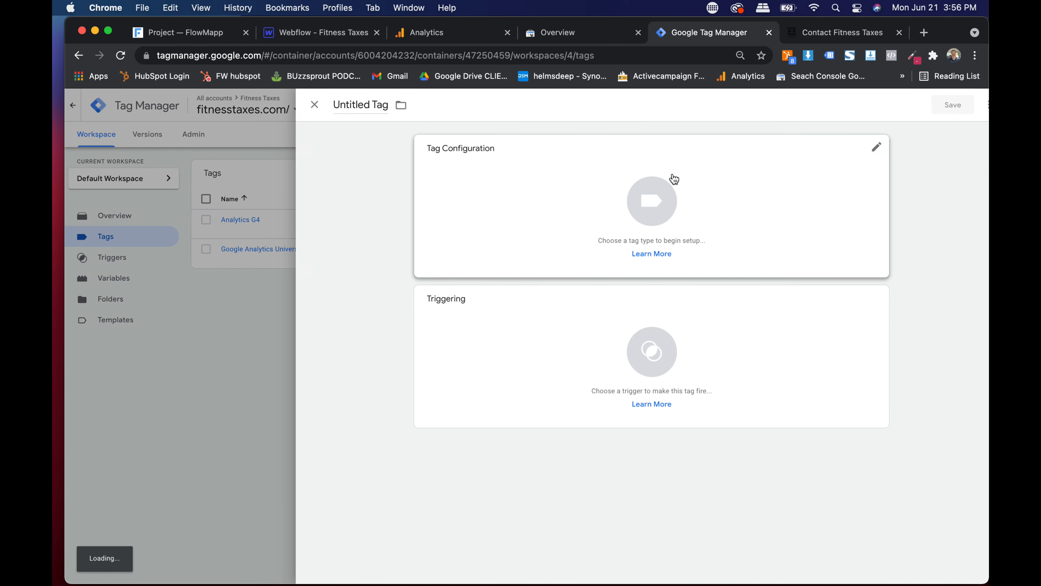
pyautogui.click(333, 102)
pyautogui.write('An')
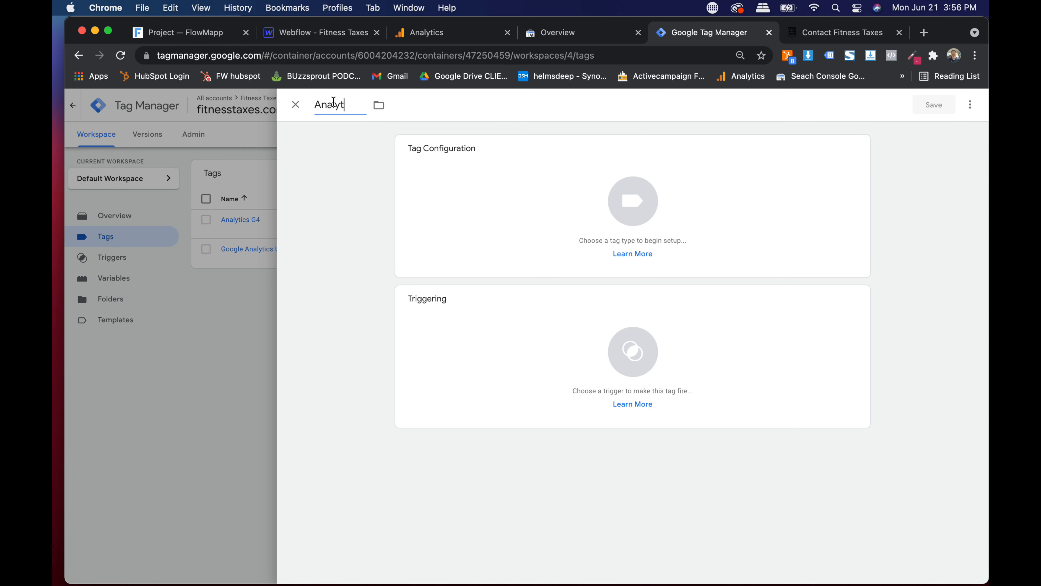
pyautogui.write('alytics Click to Phone Call')
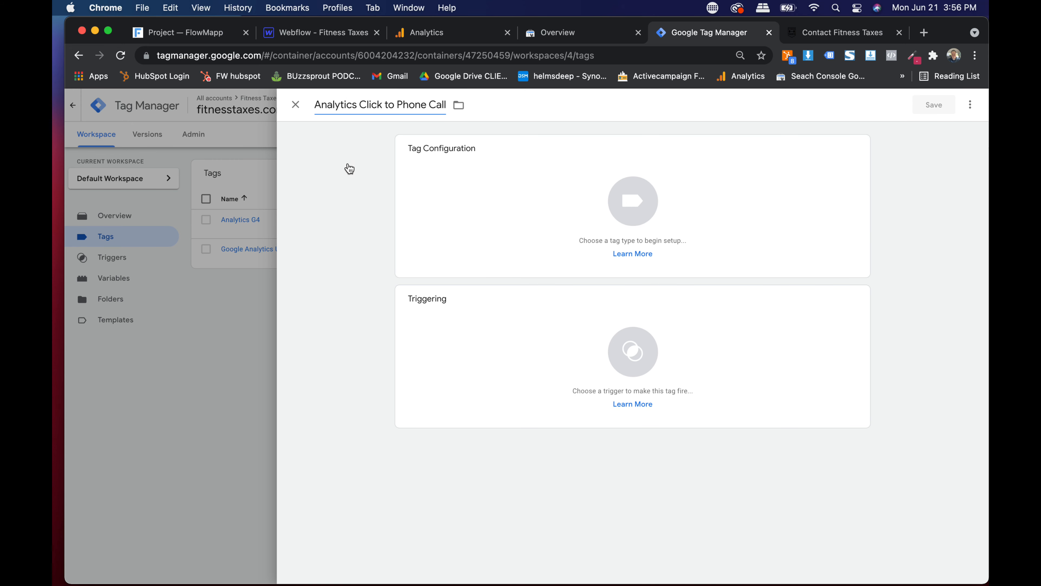
# - Set Click to Phone Call as the tag's firing trigger
pyautogui.click(444, 199)
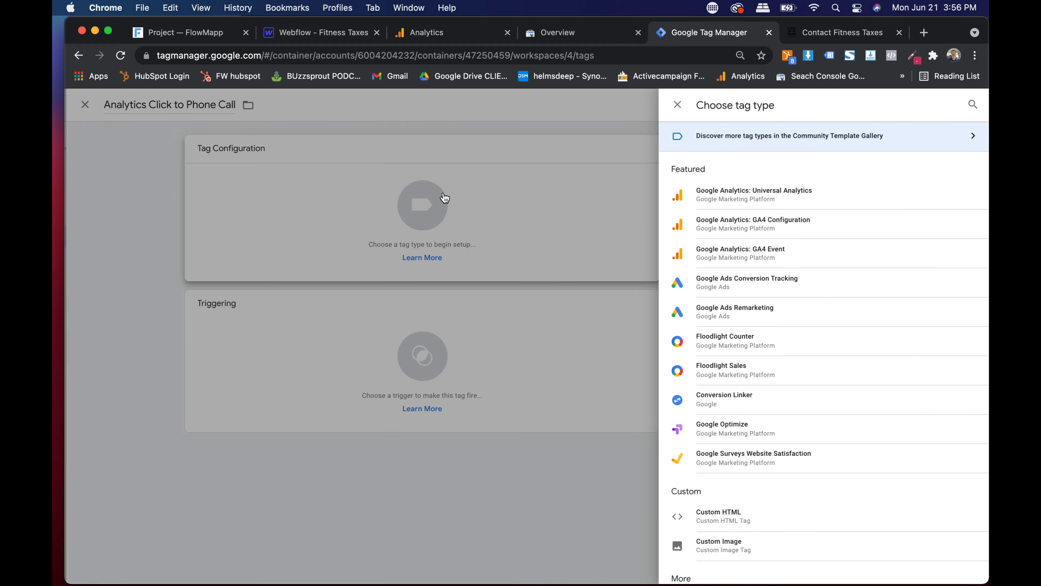
pyautogui.click(213, 372)
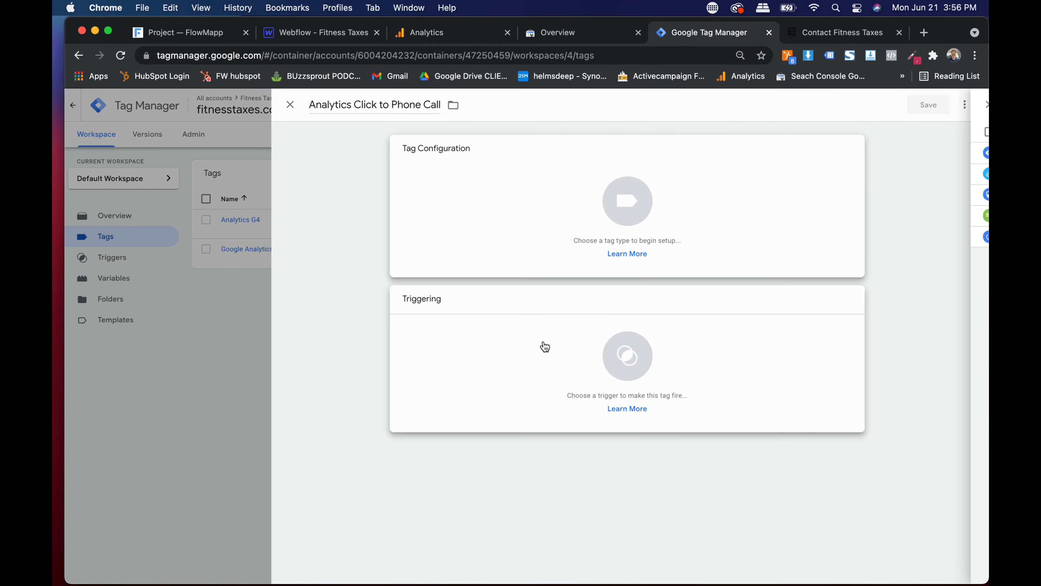
pyautogui.click(533, 341)
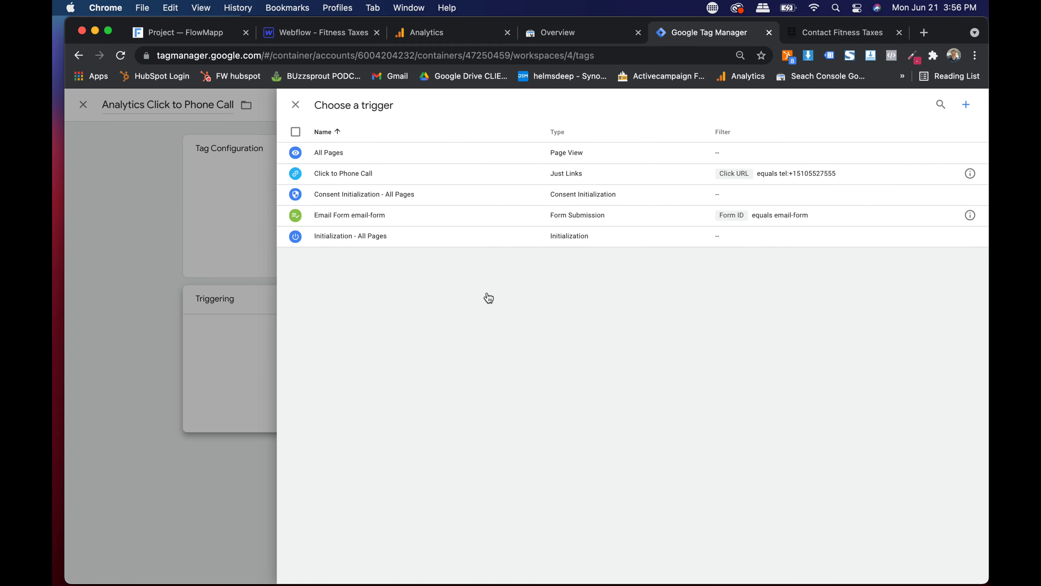
pyautogui.click(334, 180)
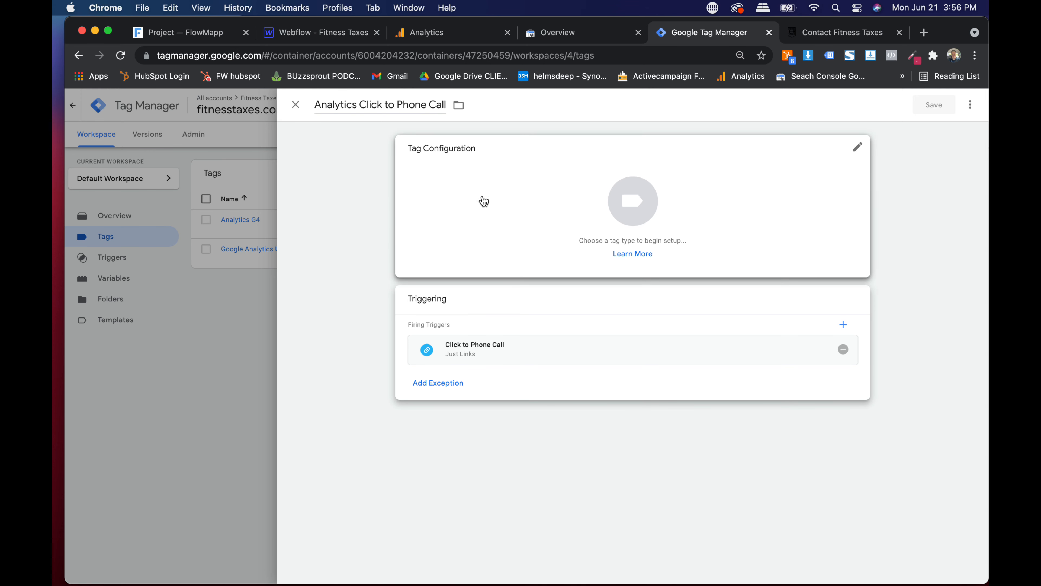
pyautogui.click(473, 200)
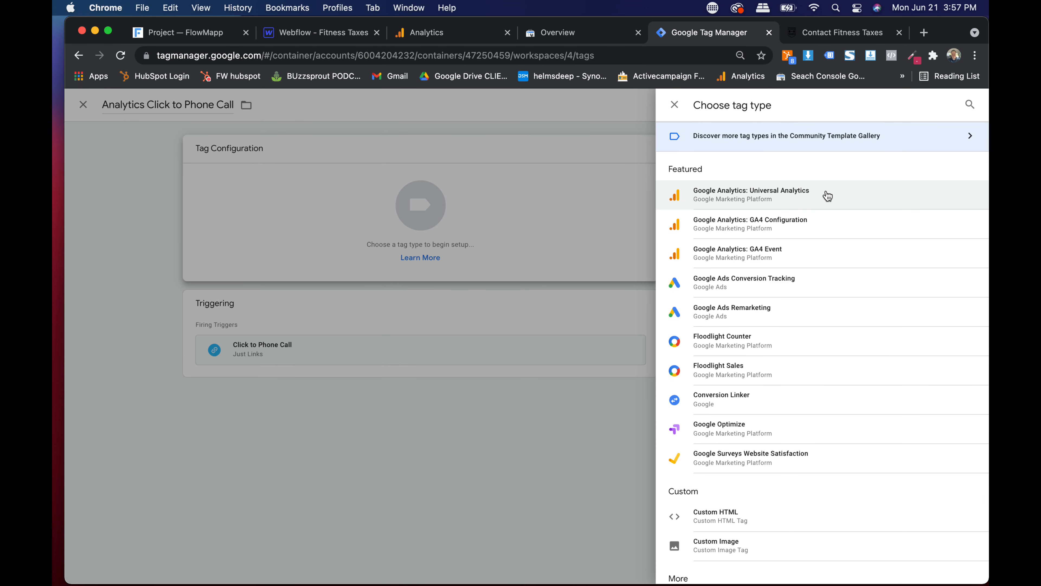
pyautogui.scroll(5, 768, 205)
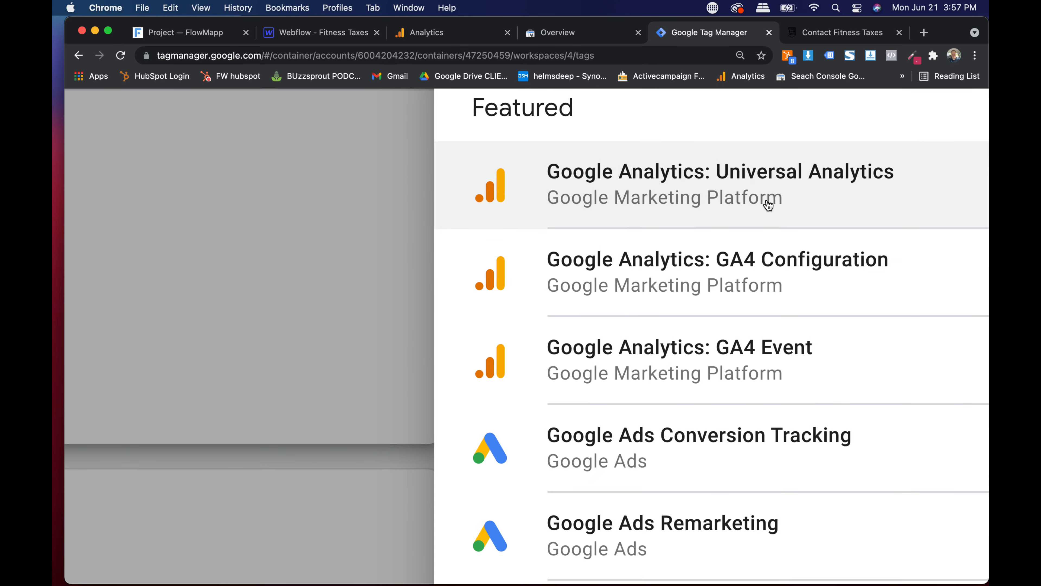
pyautogui.click(697, 191)
pyautogui.scroll(-5, 344, 255)
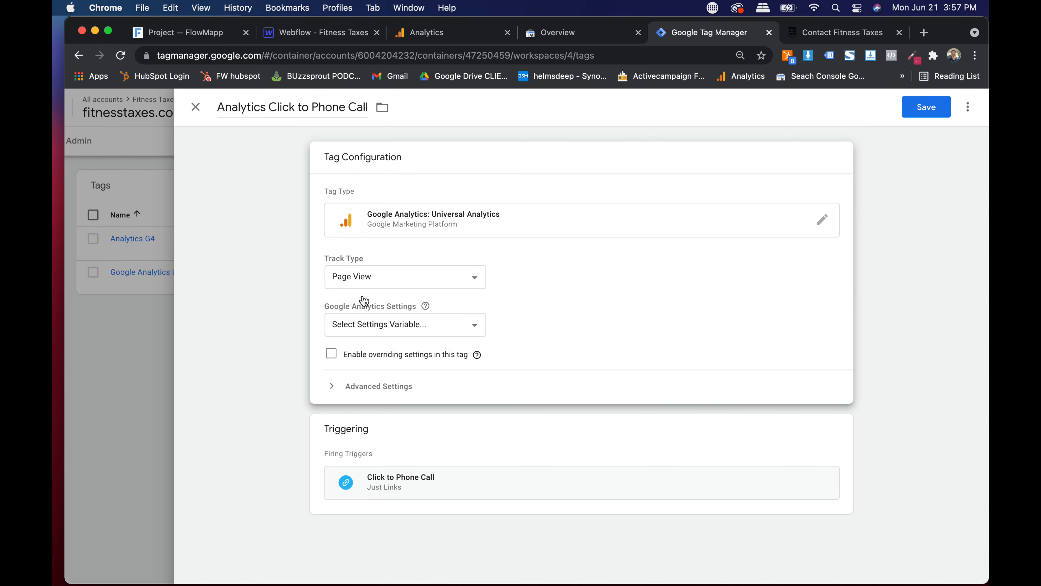
pyautogui.click(362, 324)
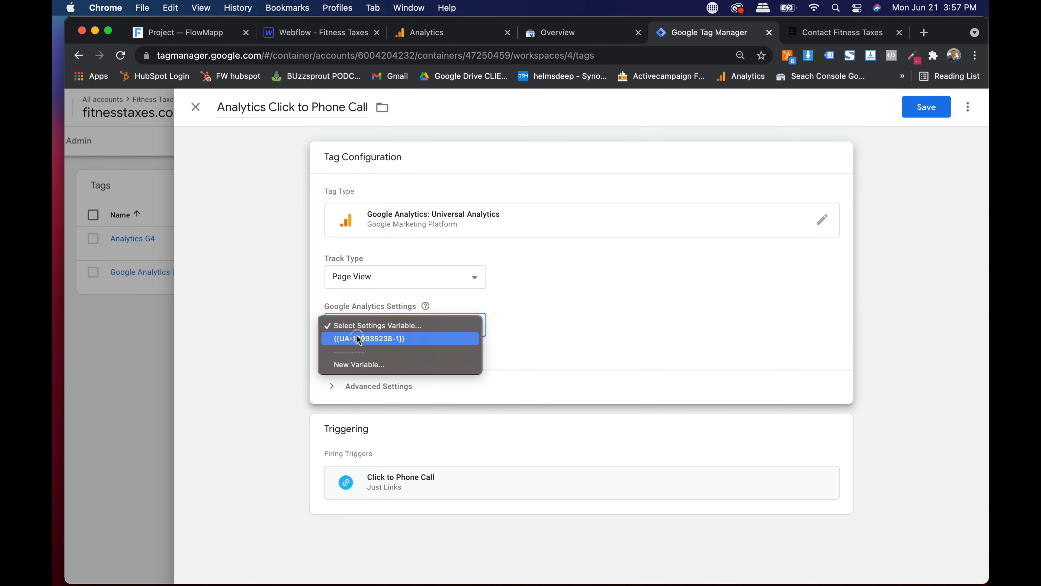
pyautogui.click(358, 335)
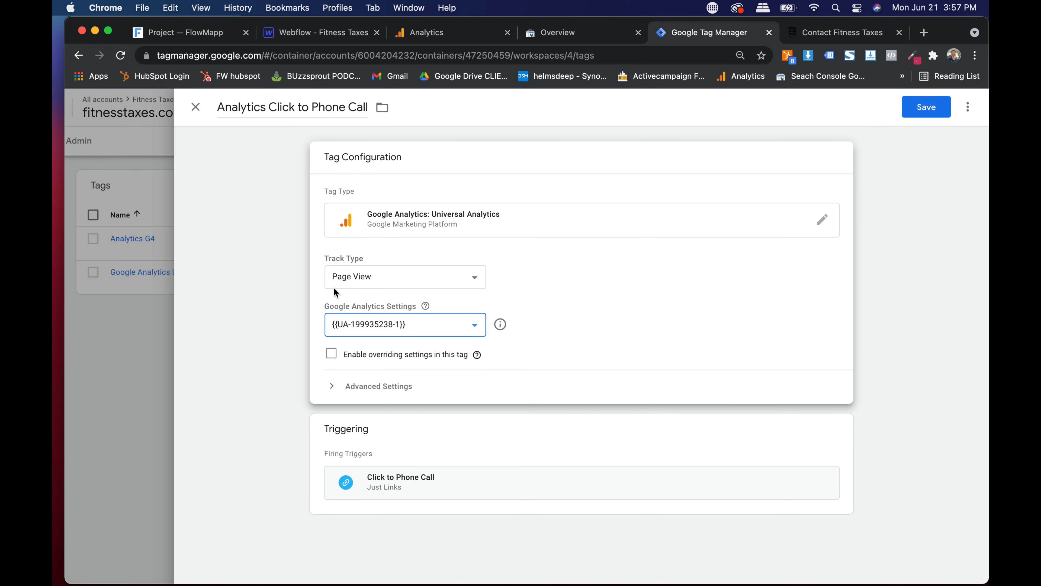
pyautogui.click(373, 279)
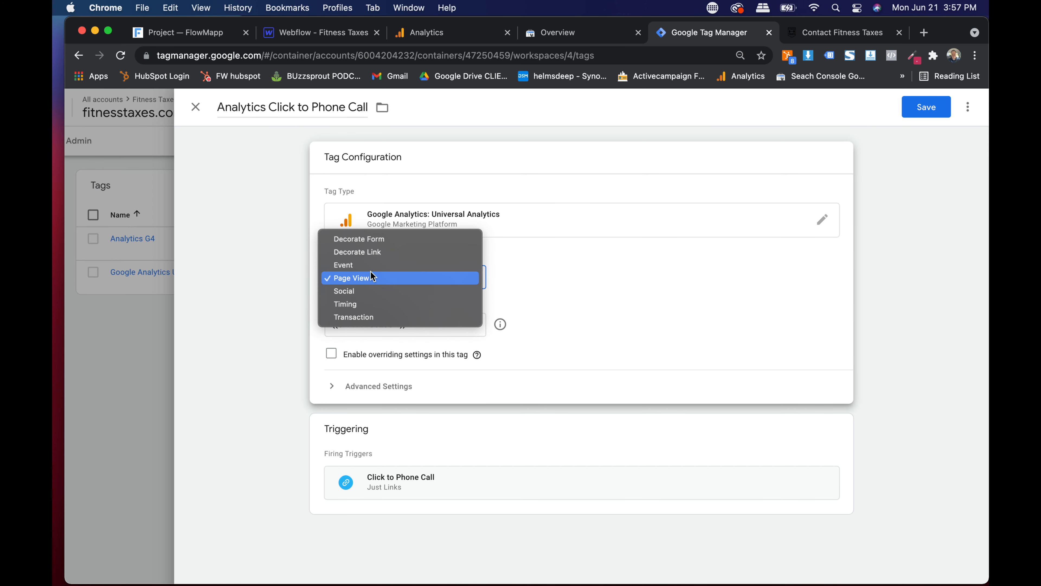
pyautogui.click(370, 268)
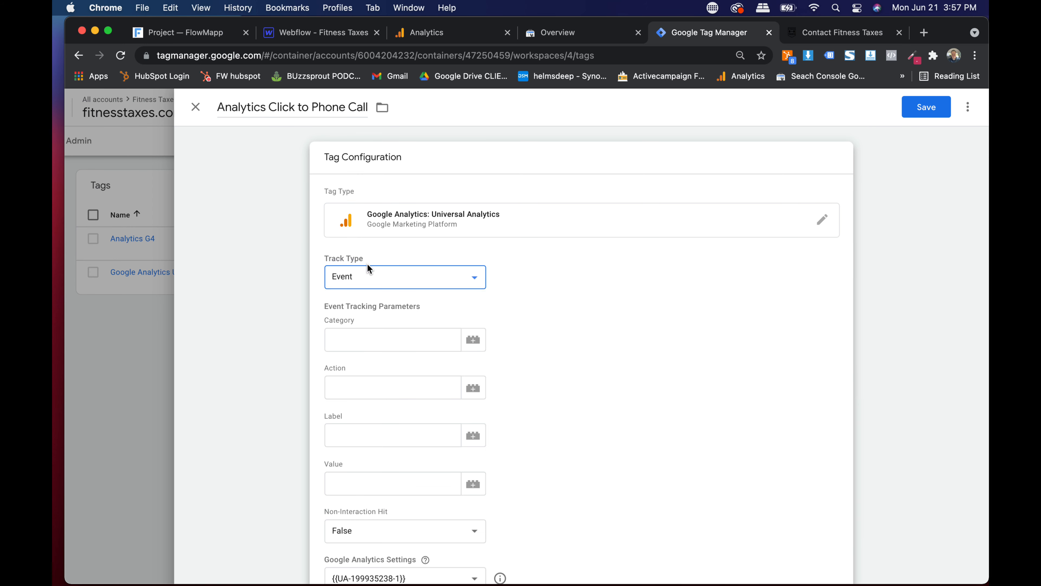
# - Set the event category to Phone and the action to FT Phone Click
pyautogui.click(362, 339)
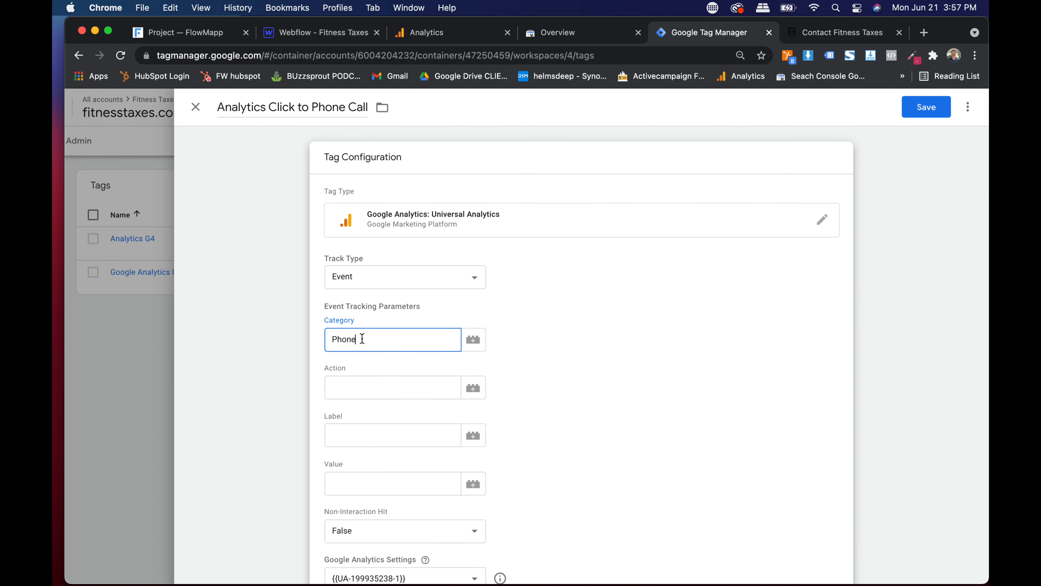
pyautogui.press('Tab')
pyautogui.press('Tab')
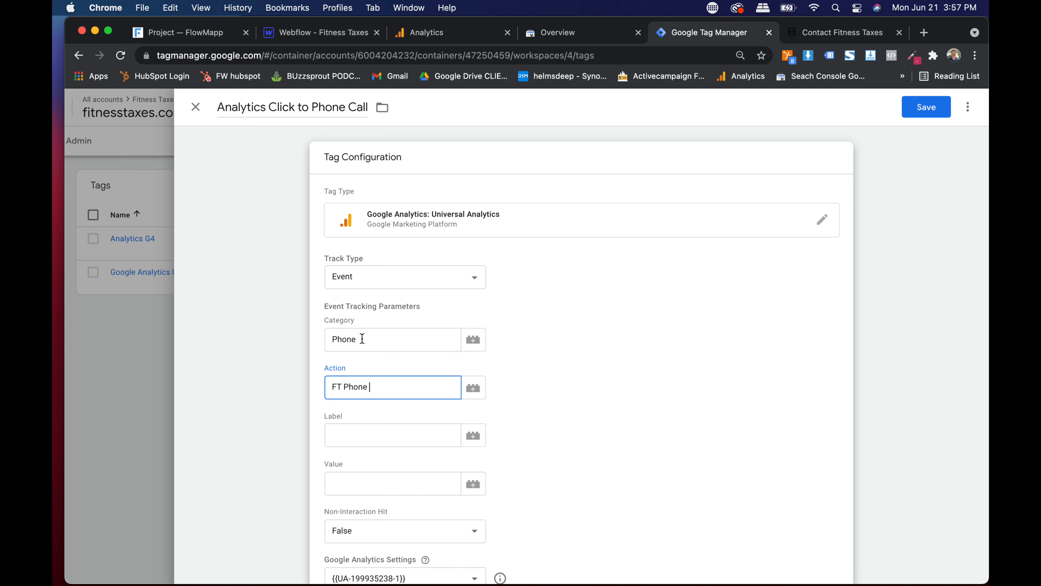
pyautogui.click(538, 373)
pyautogui.scroll(-3, 364, 462)
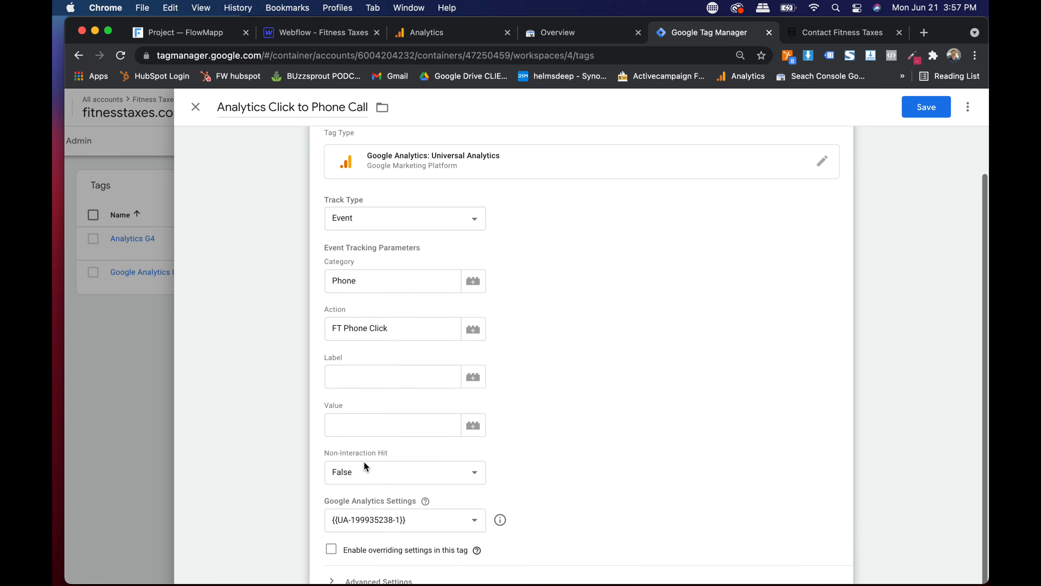
# - Set the event label to the {{Referrer}} variable
pyautogui.click(356, 378)
pyautogui.click(473, 376)
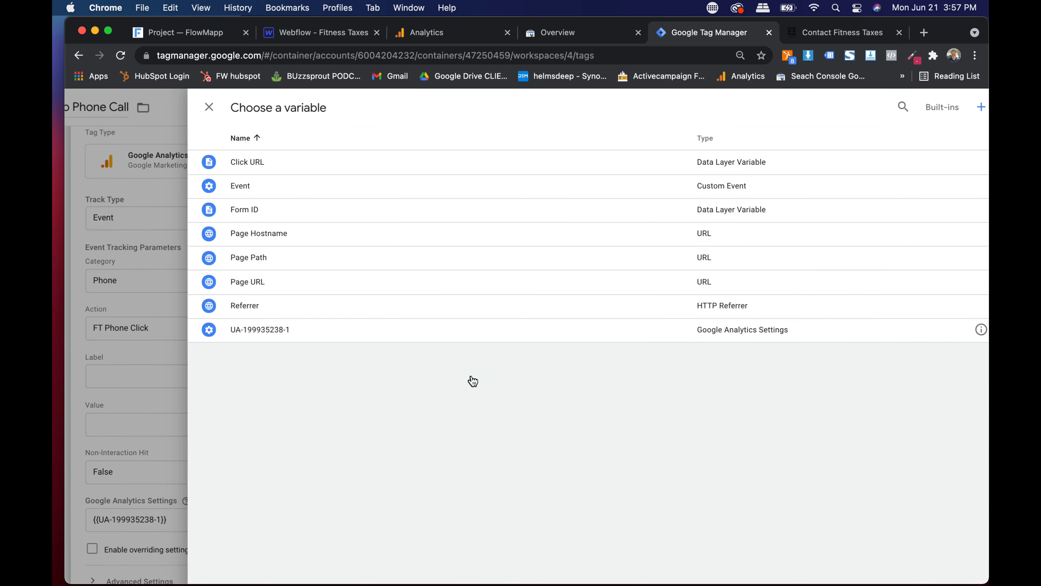
pyautogui.click(195, 108)
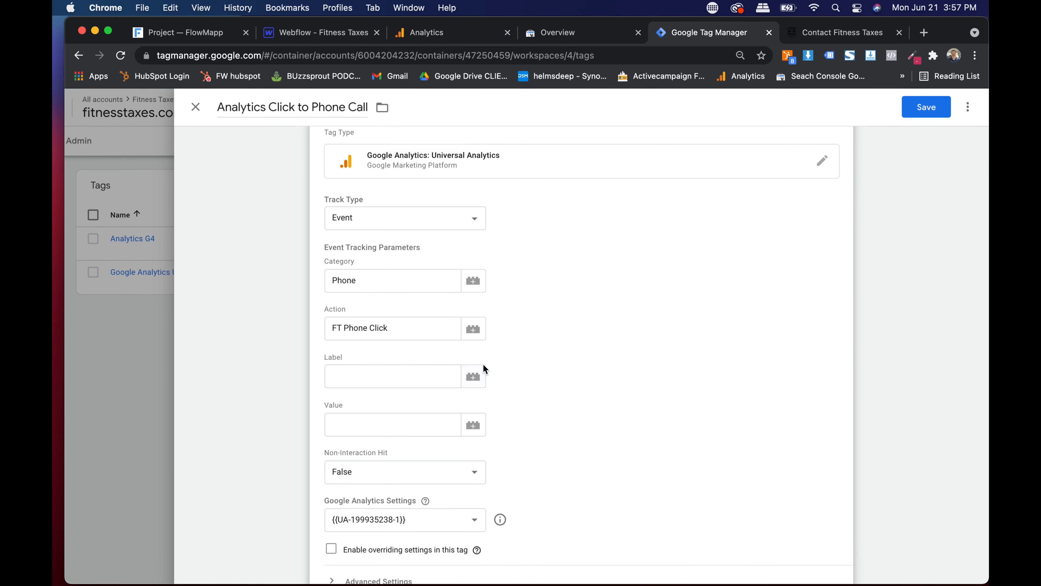
pyautogui.click(473, 376)
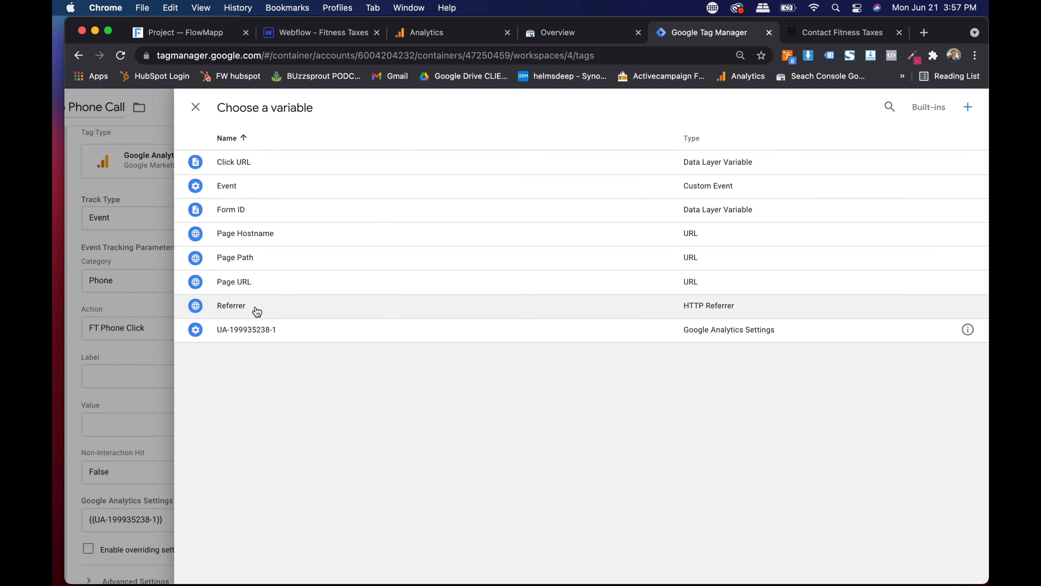
pyautogui.click(256, 305)
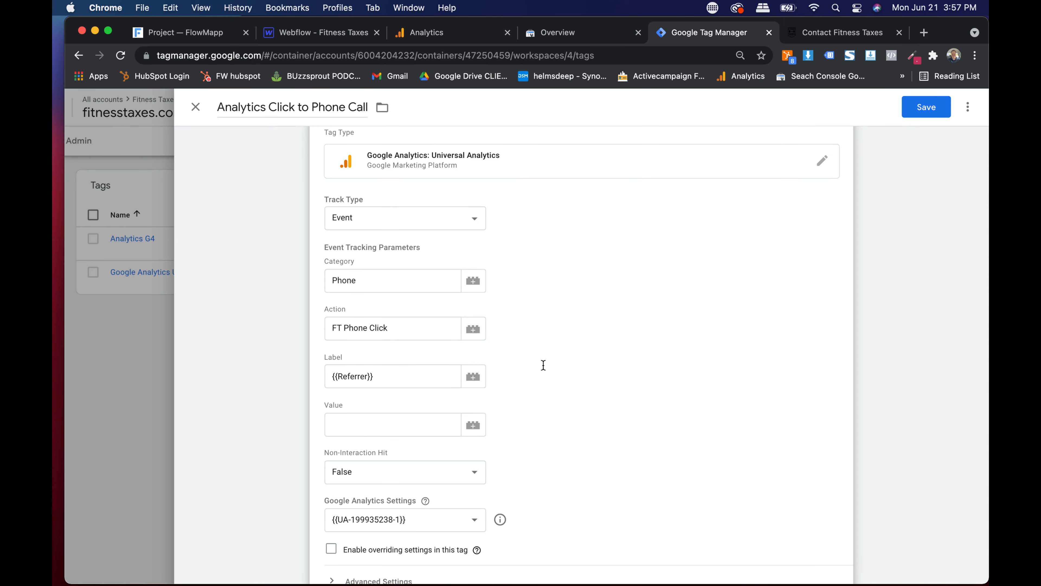
pyautogui.scroll(-1, 544, 369)
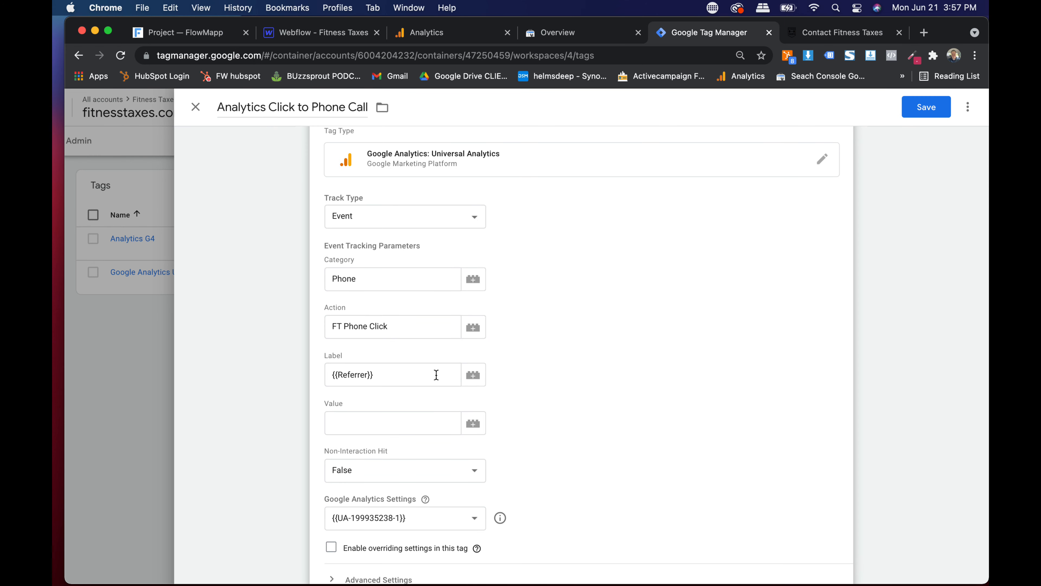
pyautogui.scroll(-5, 437, 375)
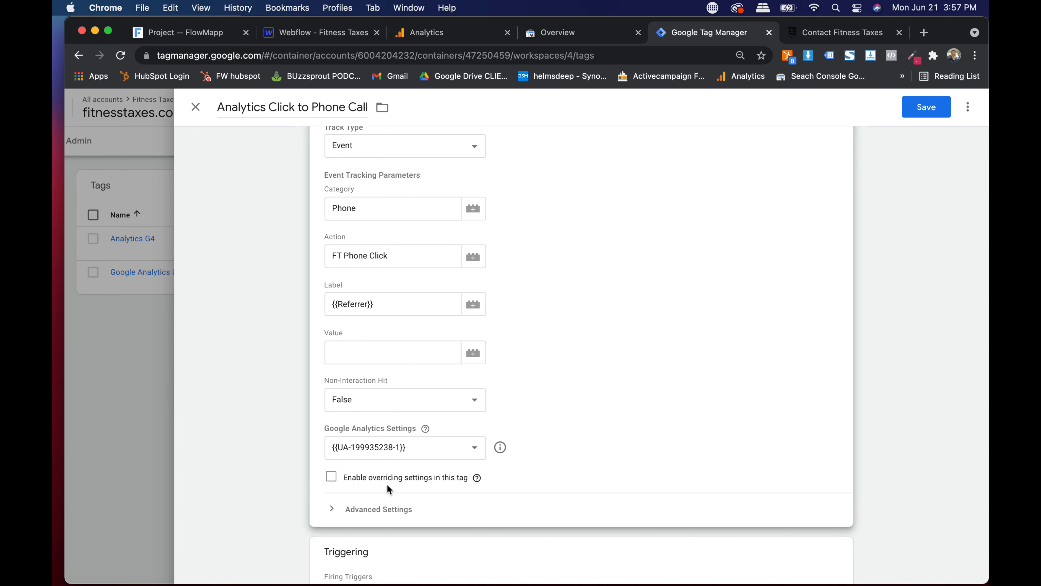
pyautogui.scroll(-5, 545, 368)
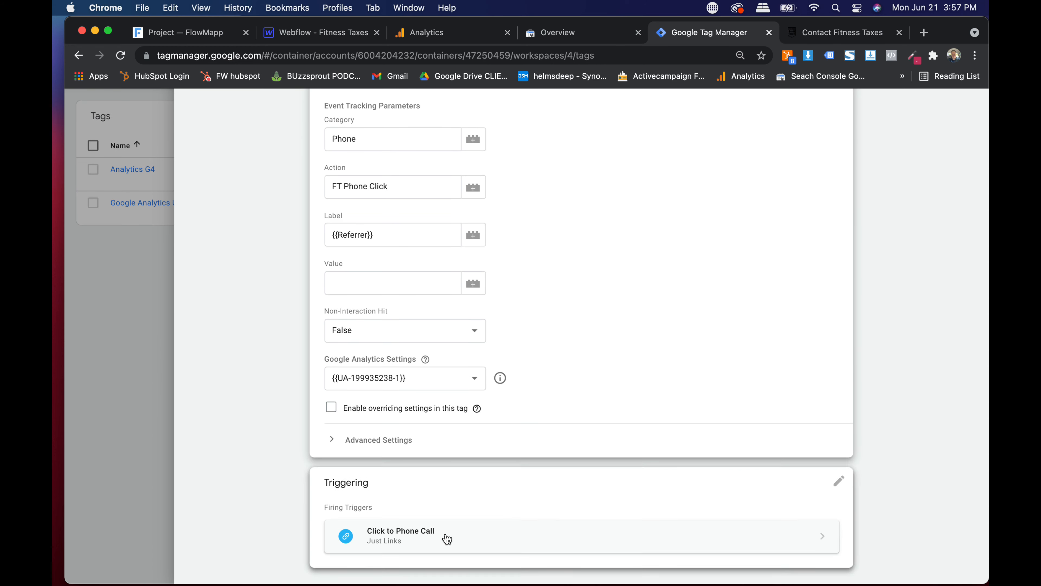
pyautogui.scroll(10, 851, 148)
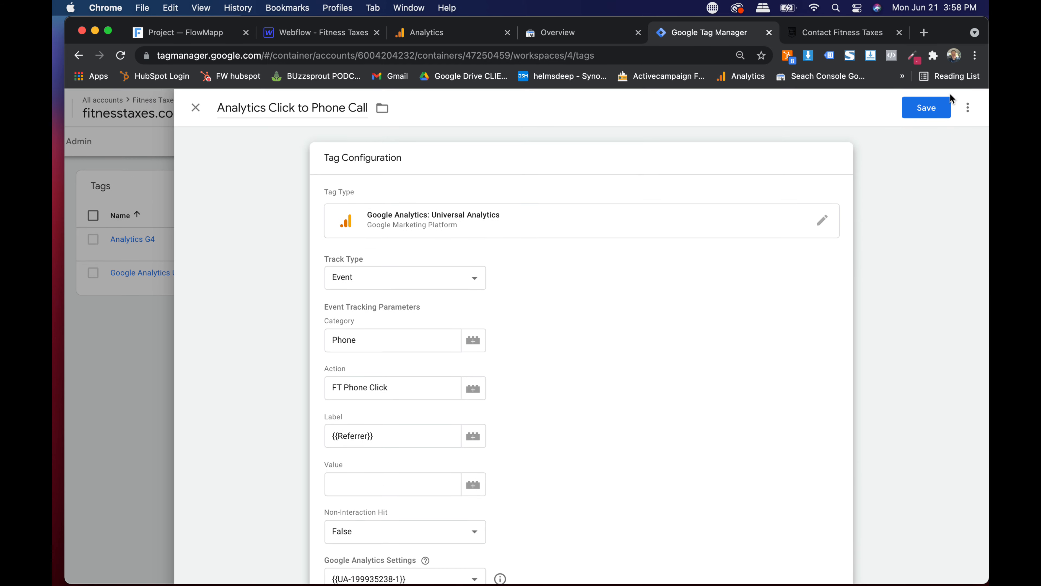
# - Save the Analytics Click to Phone Call tag and start a new untitled tag
pyautogui.click(923, 109)
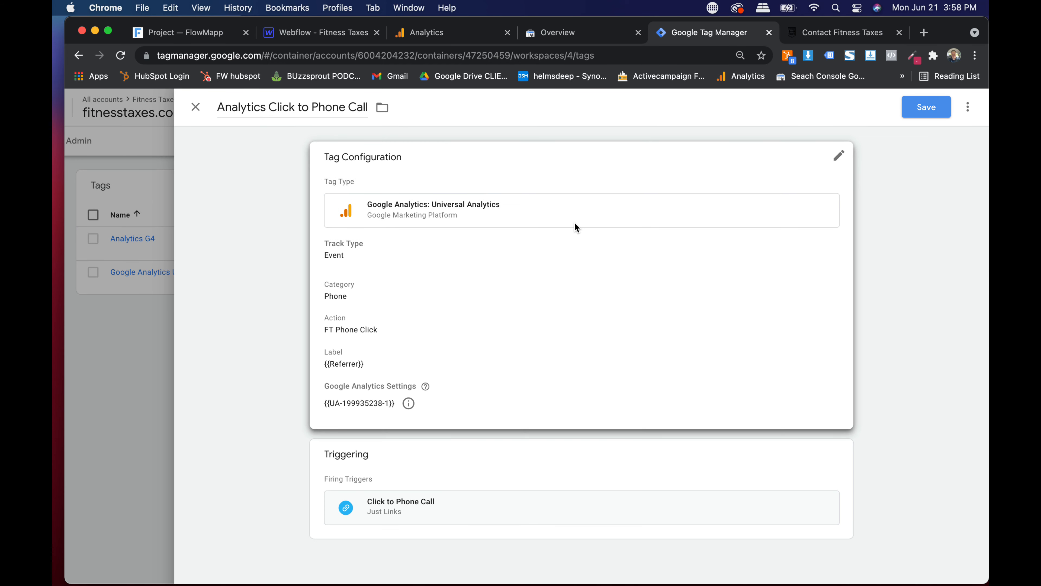
pyautogui.scroll(-3, 540, 302)
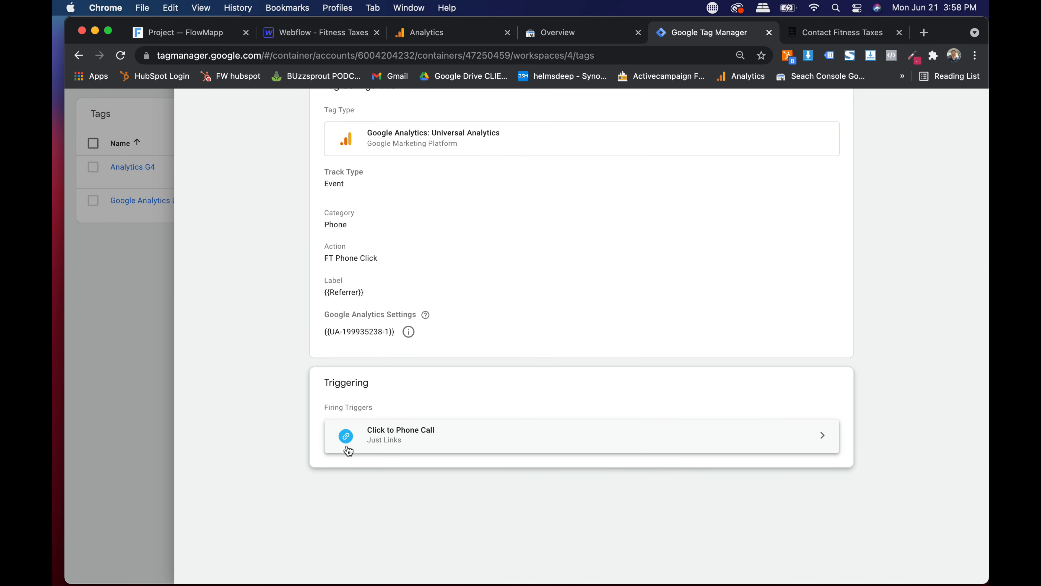
pyautogui.scroll(3, 372, 452)
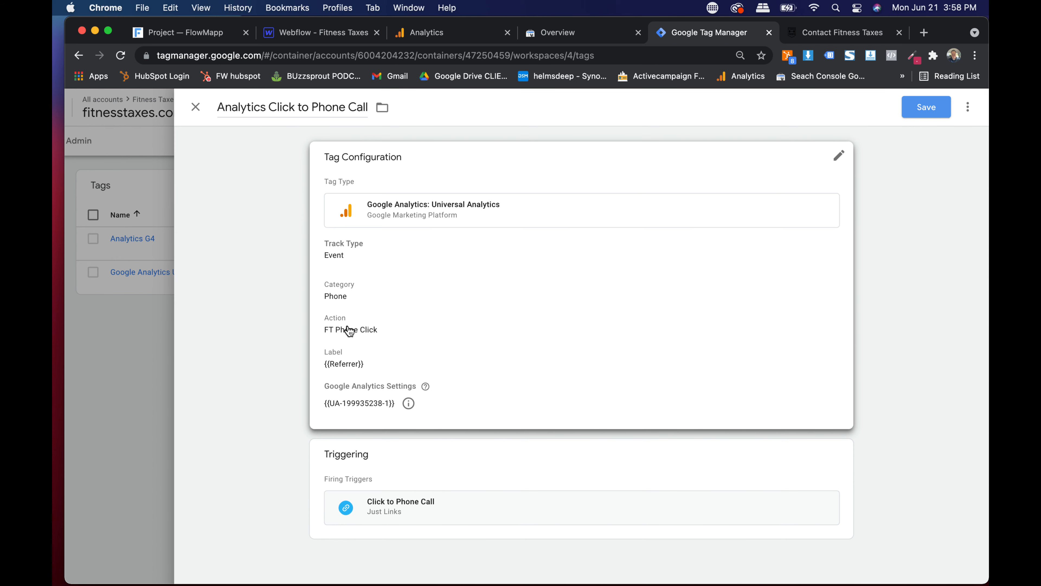
pyautogui.click(925, 108)
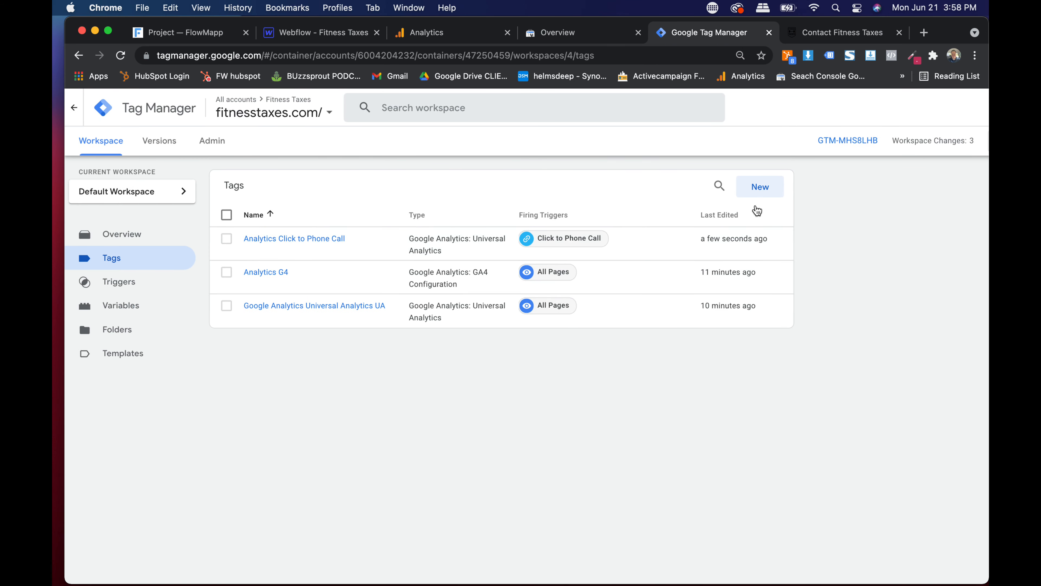
pyautogui.click(759, 190)
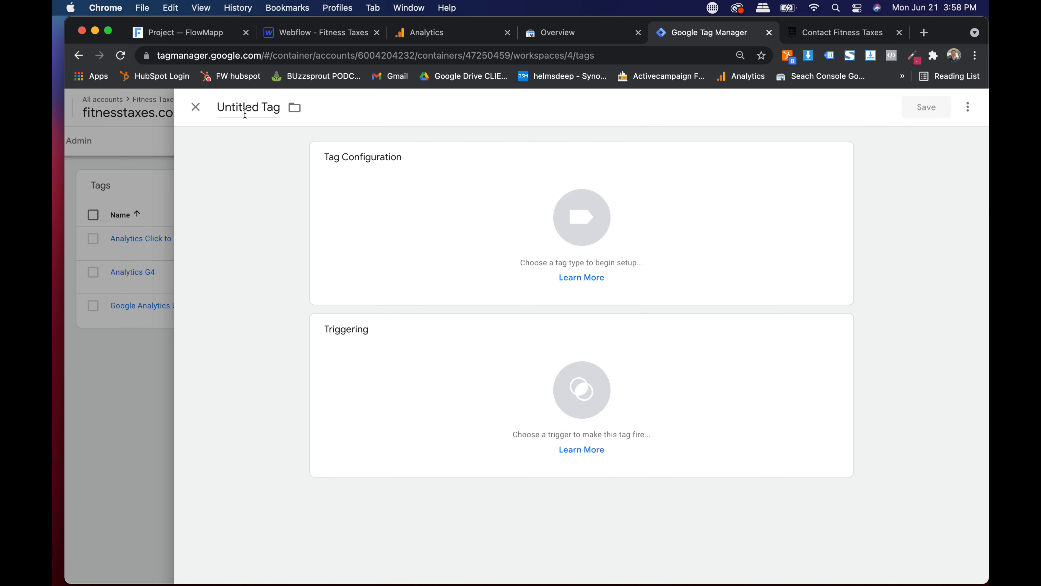
# - Name the new tag 'Analytics FORM' and make it a Universal Analytics tag
pyautogui.click(245, 110)
pyautogui.write('F')
pyautogui.write('An')
pyautogui.write('alytics F')
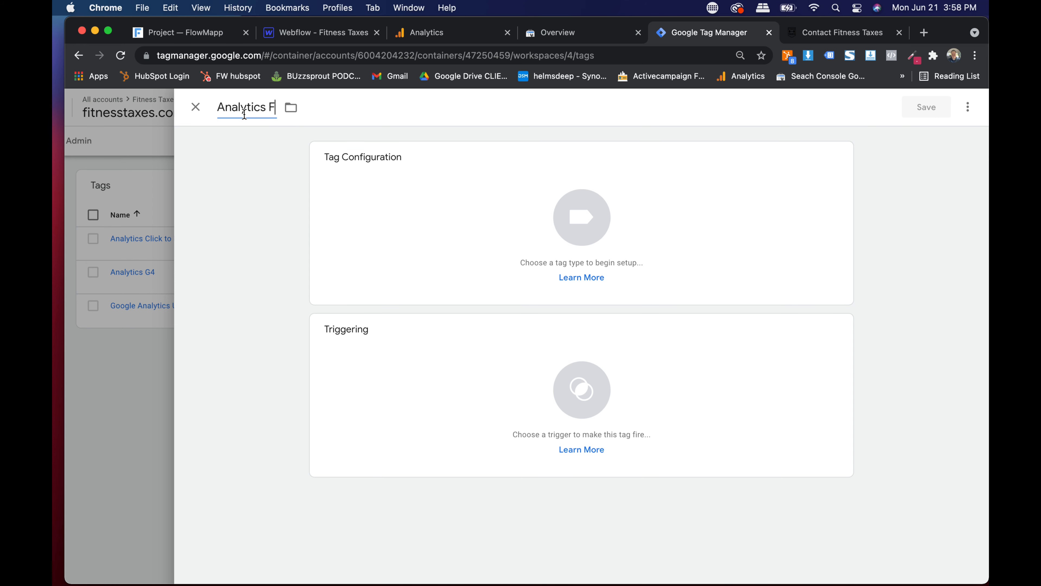
pyautogui.write('ORM')
pyautogui.click(381, 205)
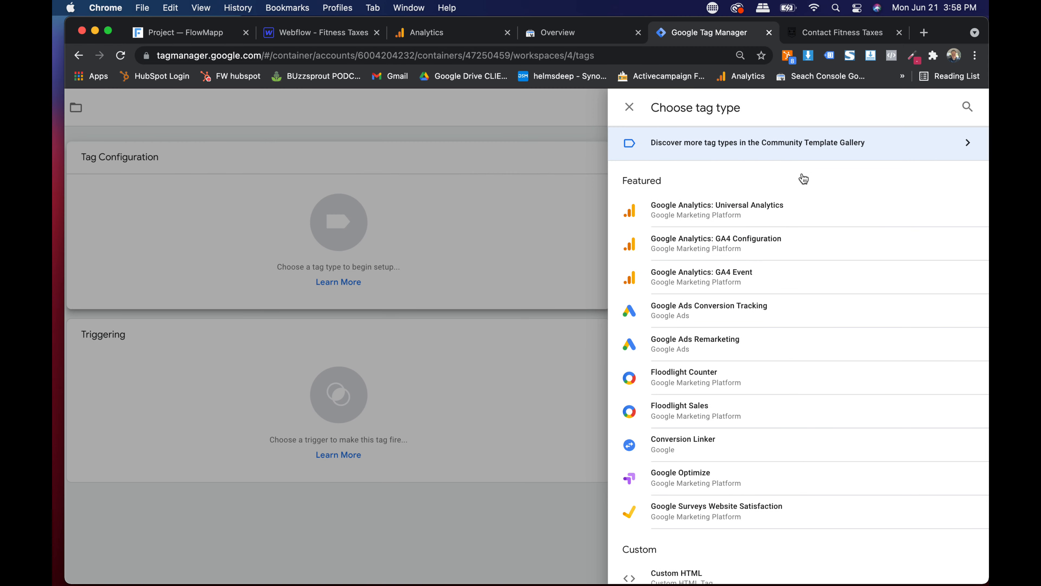
pyautogui.click(686, 219)
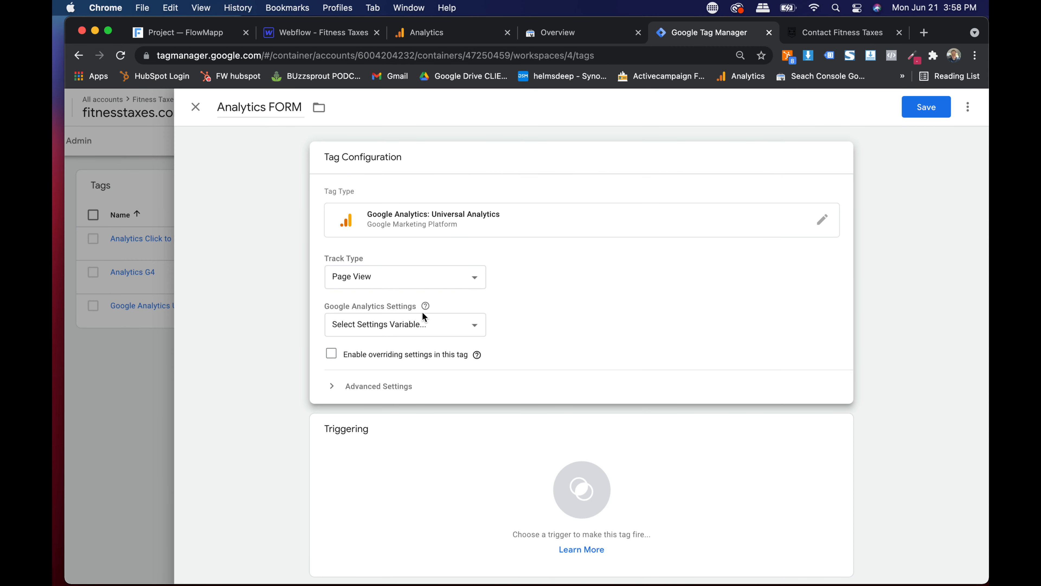
# - Fire it on the Email Form email-form trigger and rename it 'Analytics FORM email-form'
pyautogui.scroll(-2, 406, 327)
pyautogui.click(461, 412)
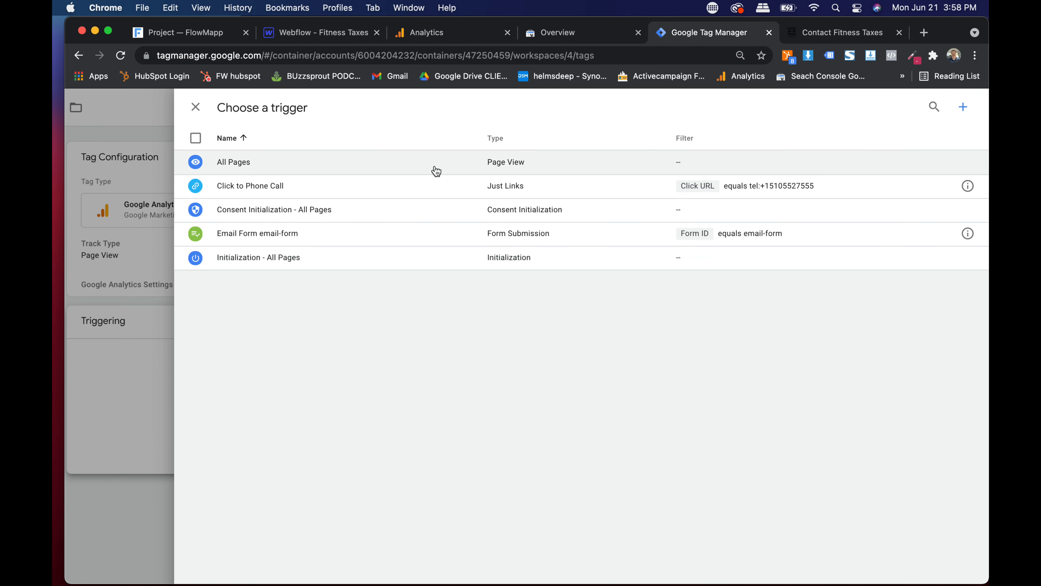
pyautogui.click(279, 238)
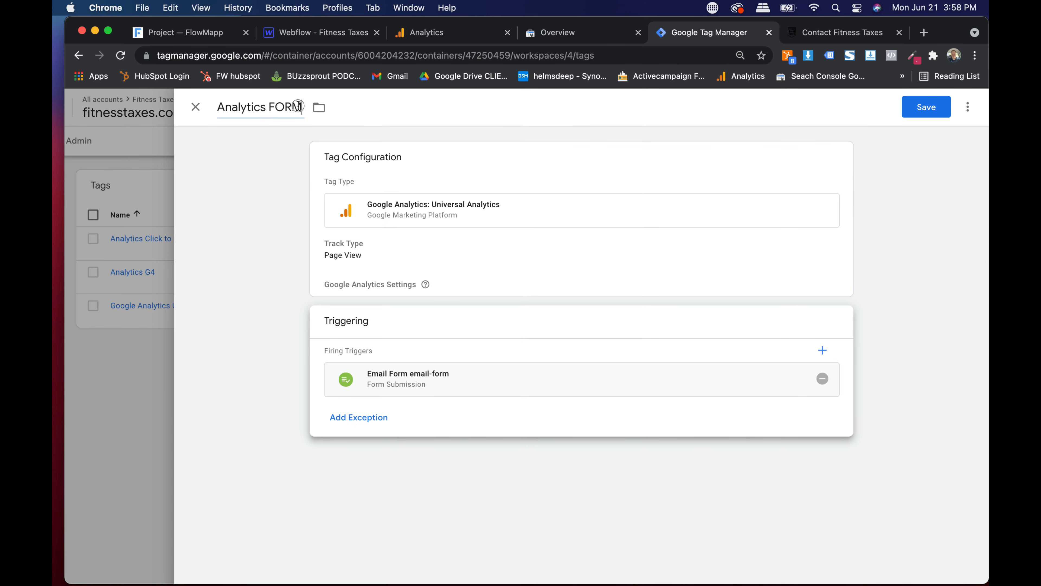
pyautogui.click(299, 107)
pyautogui.write('email-form')
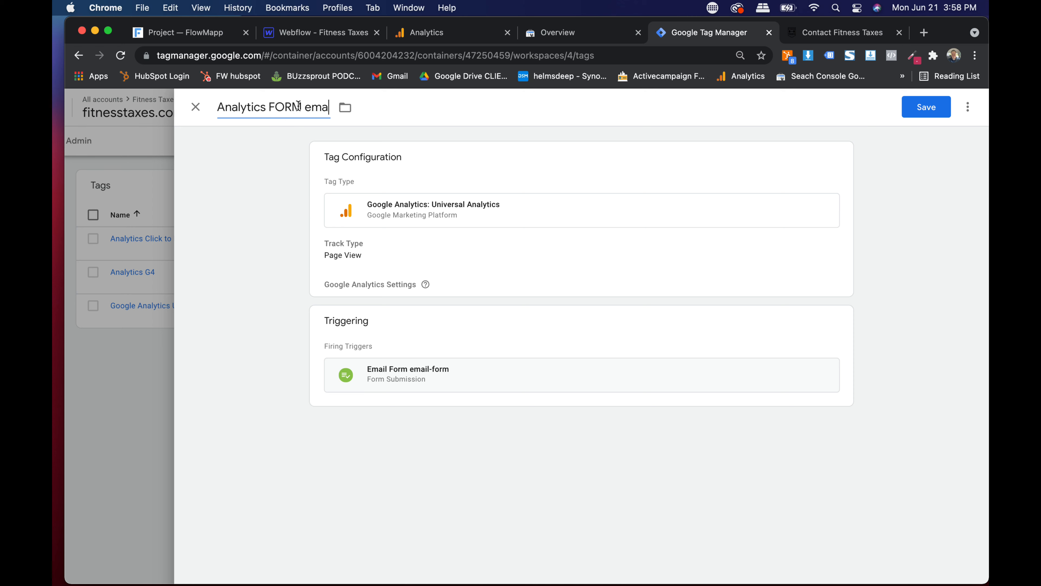
pyautogui.click(379, 196)
# - Set the Analytics FORM tag's track type to Event with category 'Form'
pyautogui.click(357, 282)
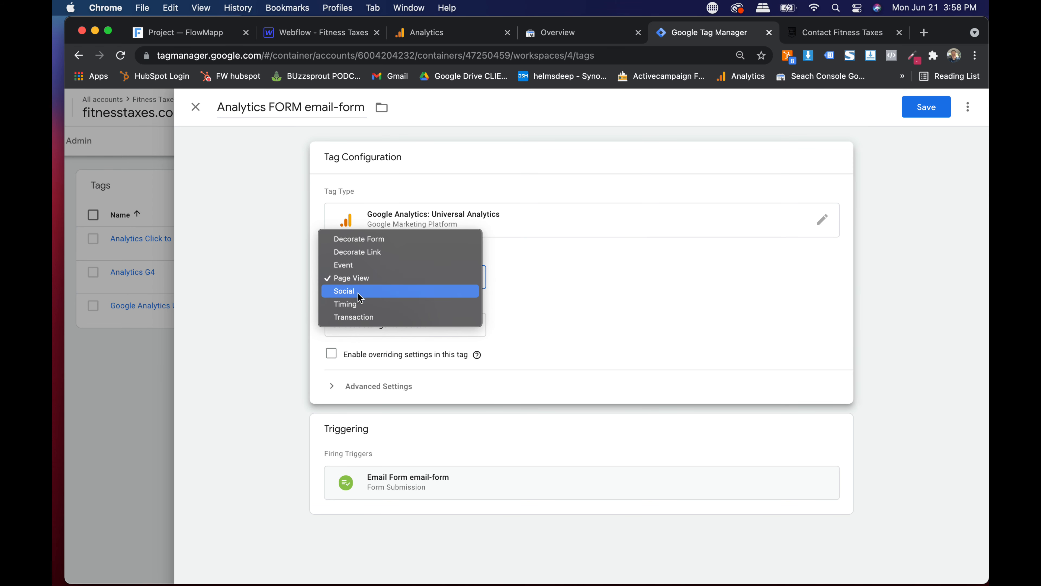
pyautogui.click(359, 266)
pyautogui.click(362, 336)
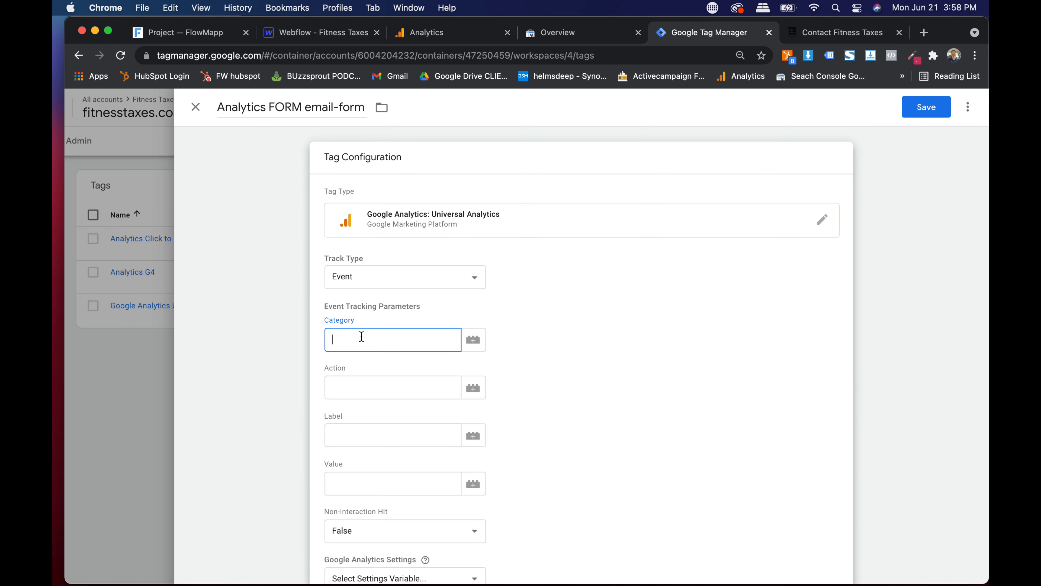
pyautogui.write('Form')
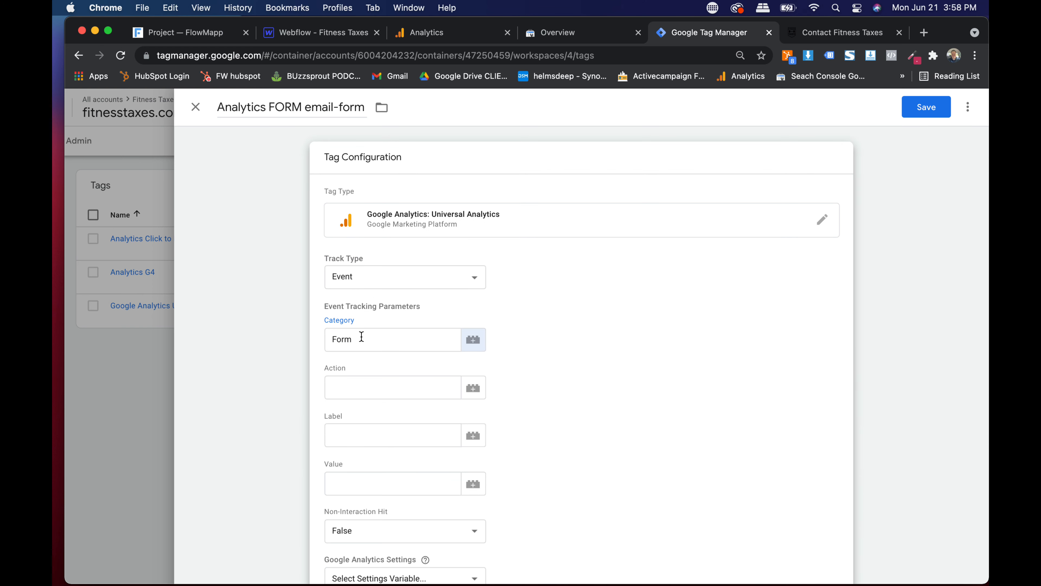
pyautogui.press('Tab')
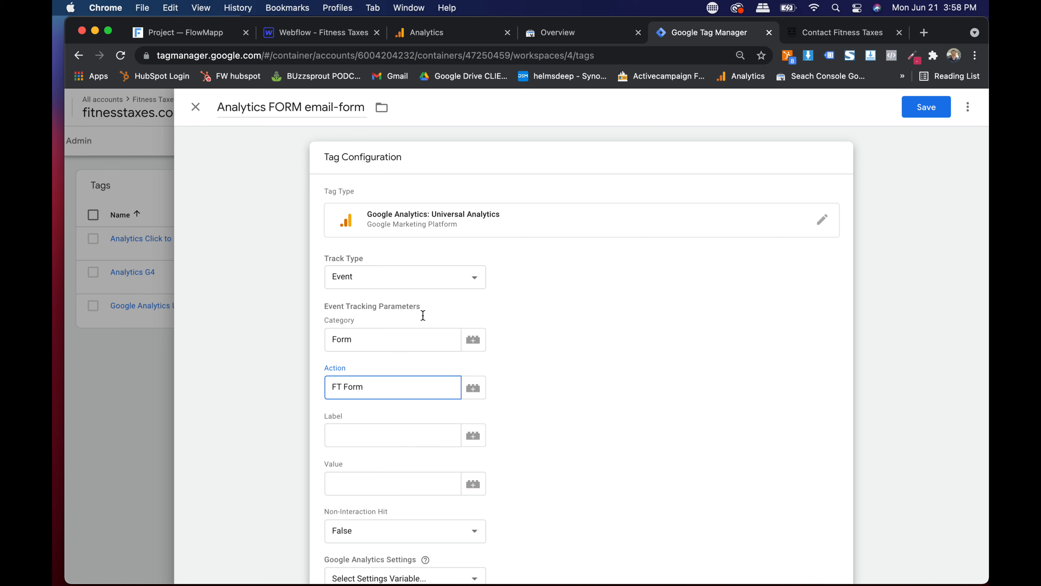
# - Choose the site's Universal Analytics settings variable and save the email-form event tag
pyautogui.scroll(-3, 423, 315)
pyautogui.click(415, 447)
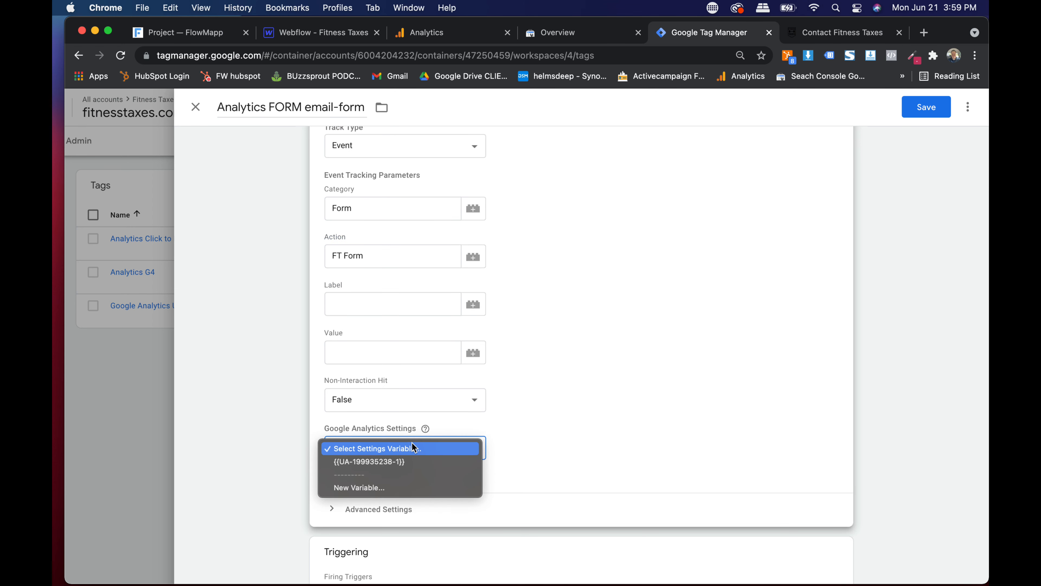
pyautogui.click(406, 462)
pyautogui.scroll(-2, 619, 277)
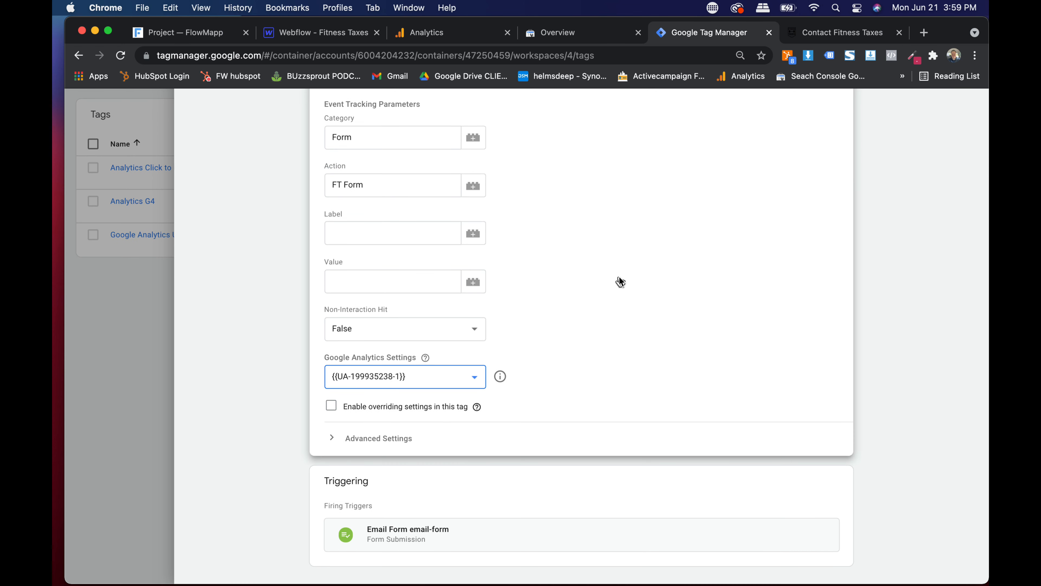
pyautogui.scroll(3, 619, 276)
pyautogui.scroll(3, 882, 251)
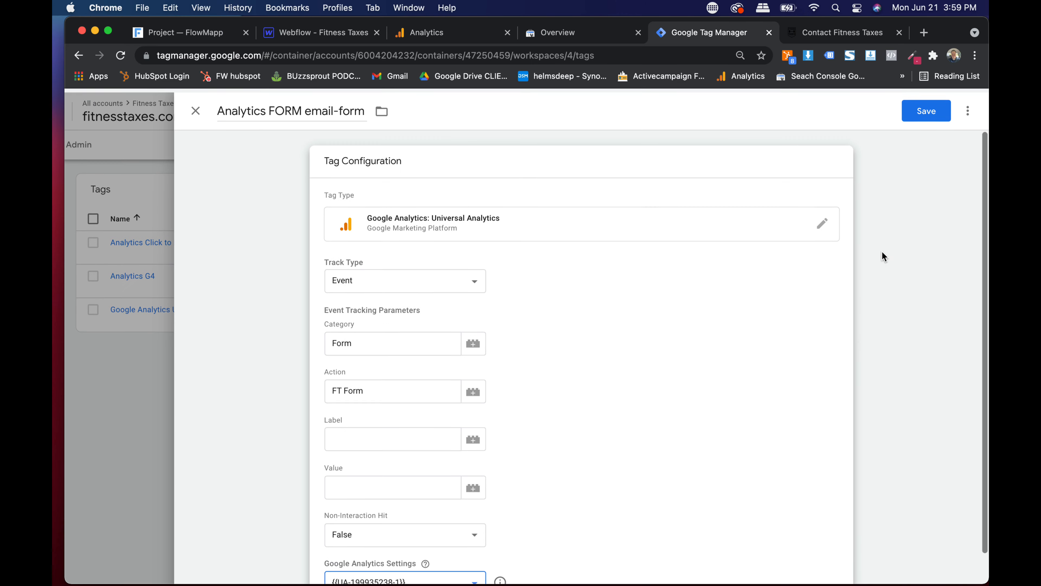
pyautogui.click(931, 106)
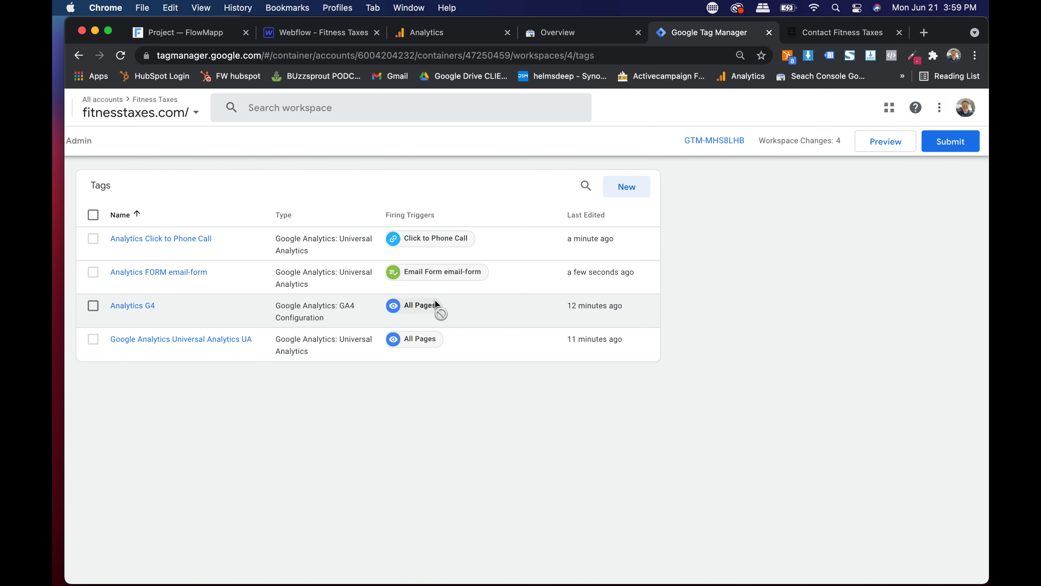
# - Submit and publish the workspace changes as version 'analytcis'
pyautogui.moveTo(436, 300); pyautogui.dragTo(435, 280)
pyautogui.press('super+minus')
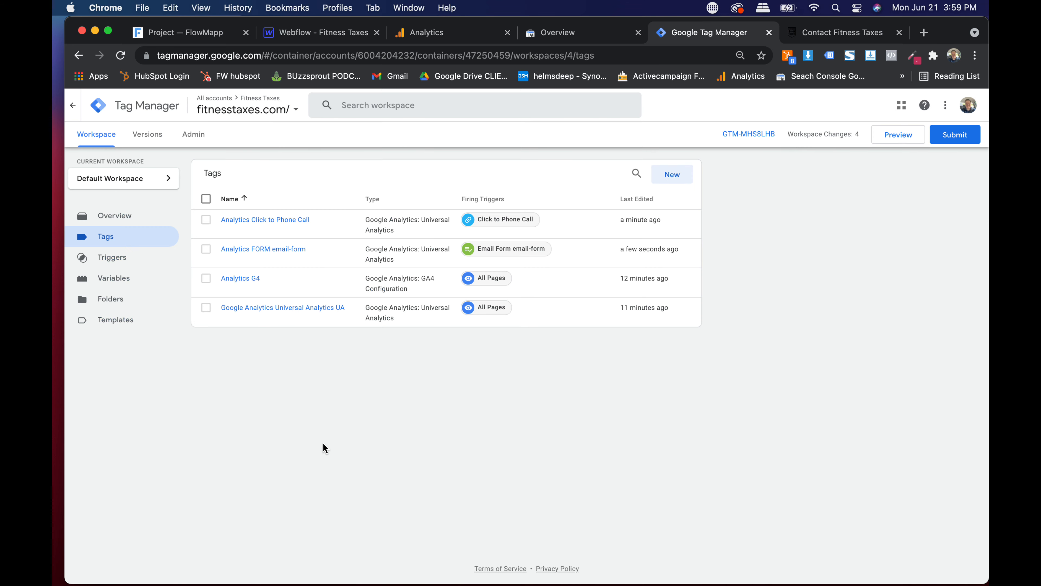
pyautogui.click(956, 134)
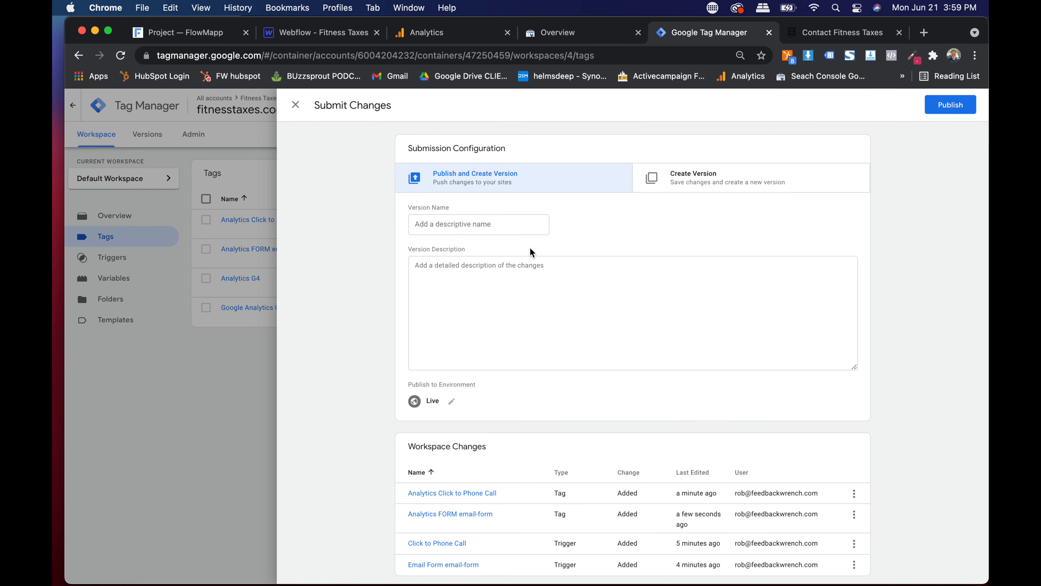
pyautogui.click(439, 220)
pyautogui.write('analytcis')
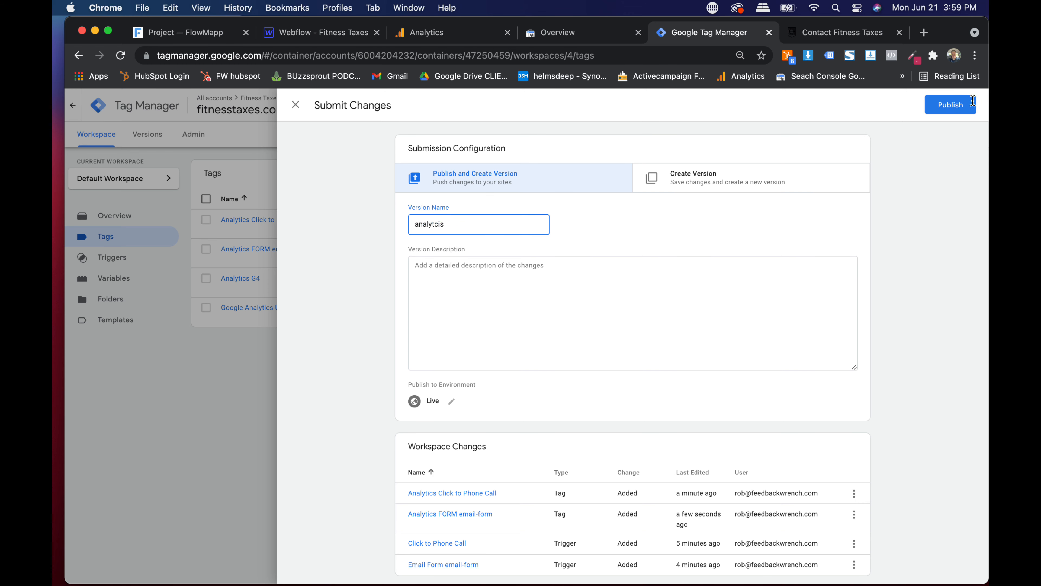
pyautogui.click(972, 101)
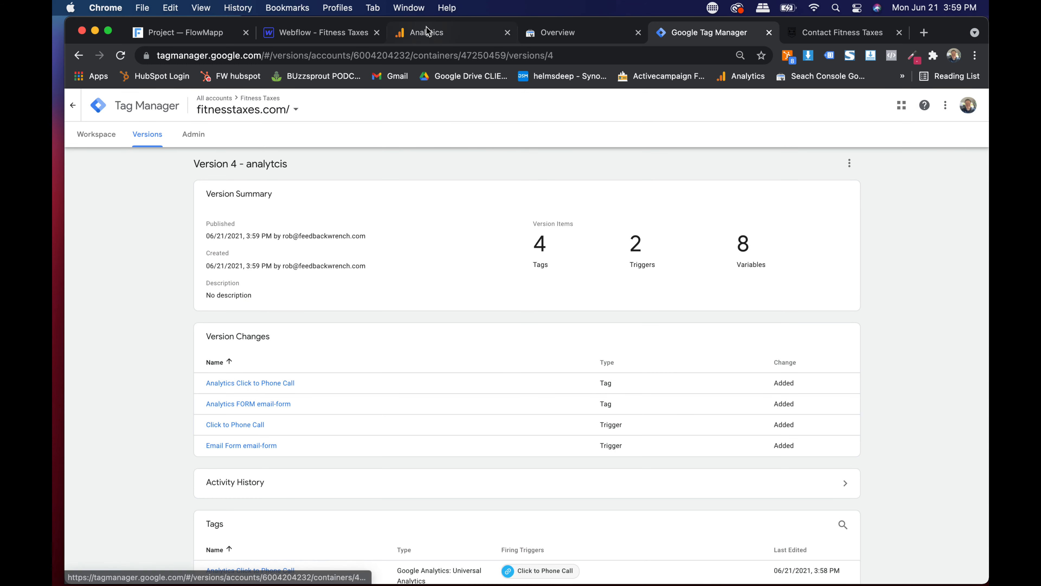
pyautogui.click(422, 34)
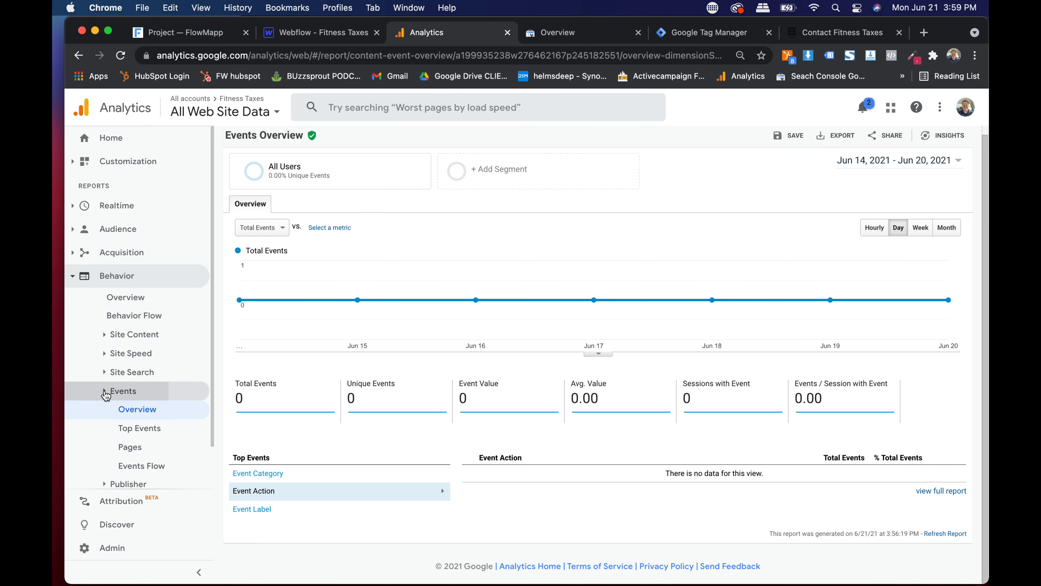
# - Go to Analytics Admin and open the Property Settings page
pyautogui.click(117, 391)
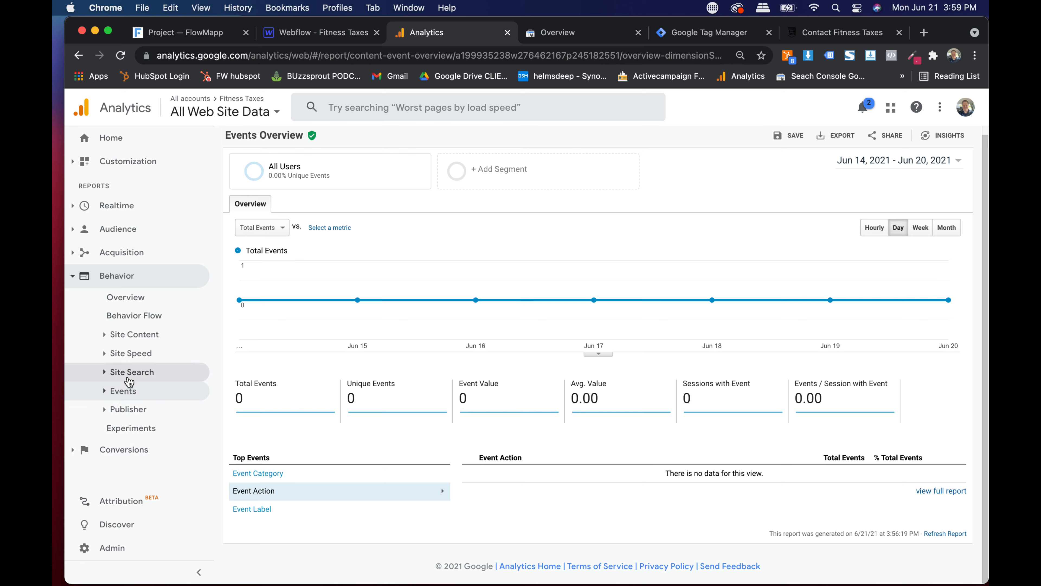
pyautogui.click(107, 552)
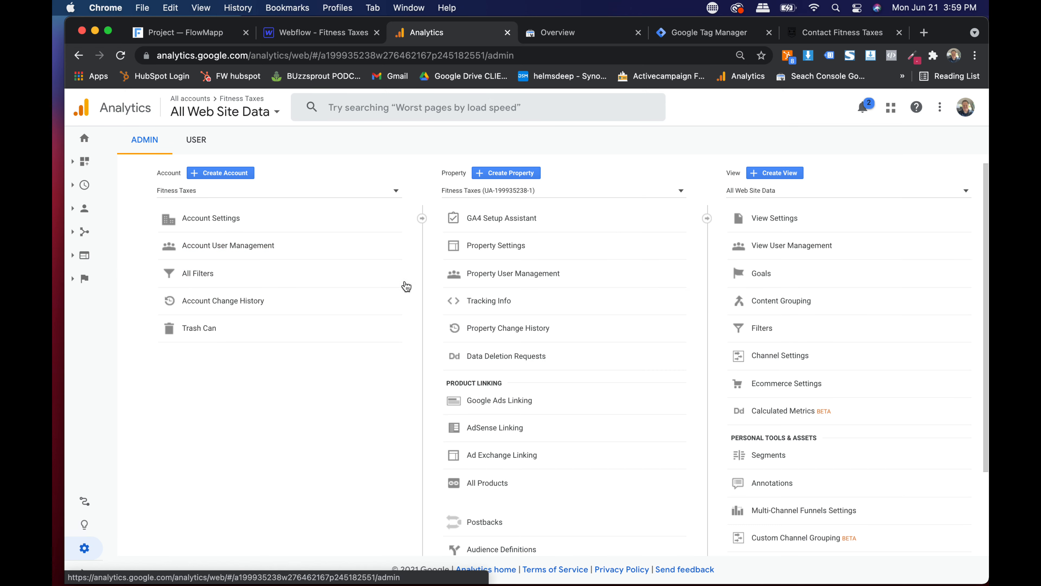
pyautogui.click(497, 246)
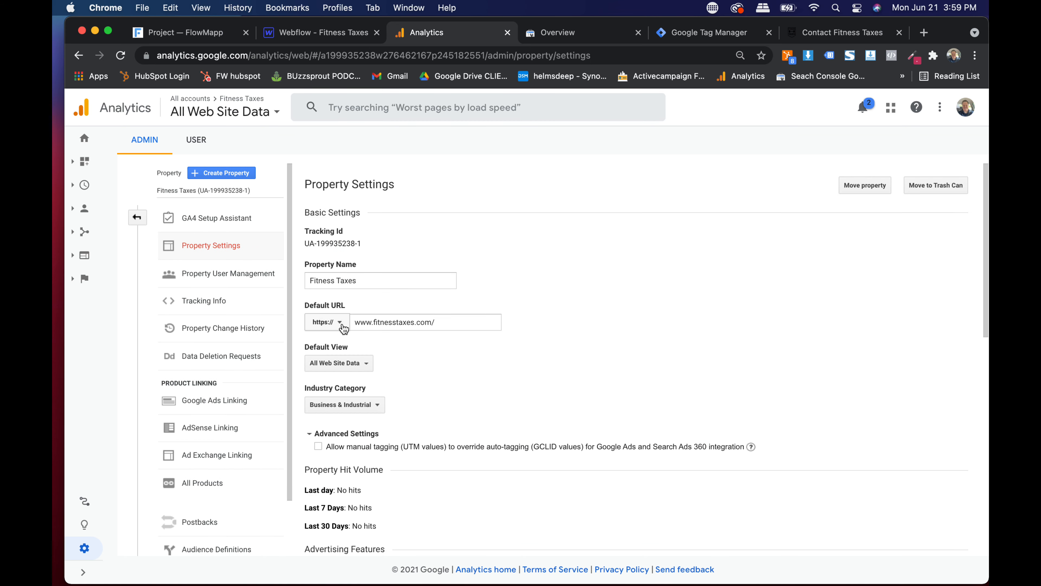
pyautogui.scroll(5, 340, 328)
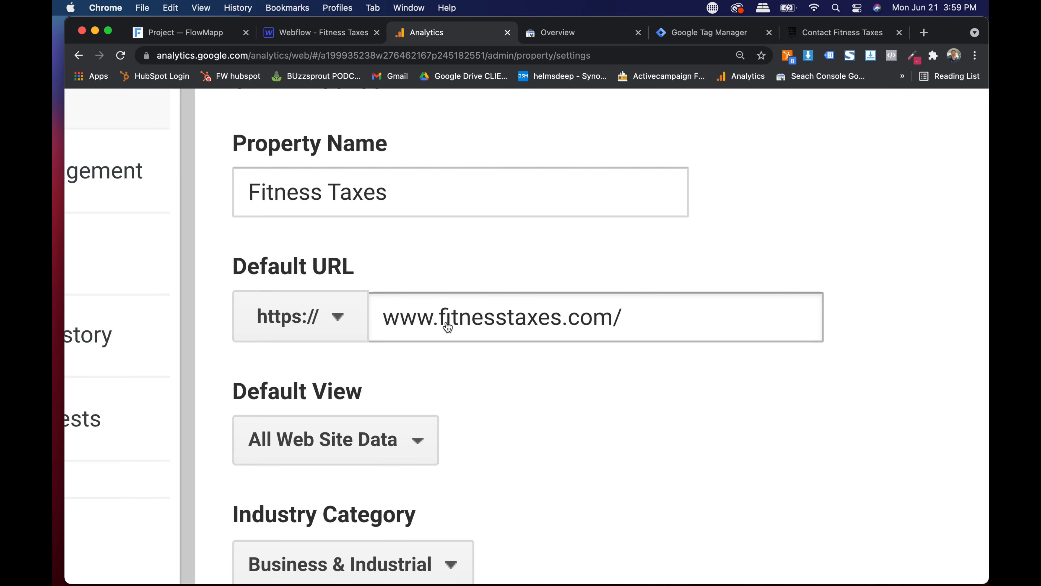
pyautogui.scroll(-5, 443, 322)
pyautogui.scroll(-5, 374, 303)
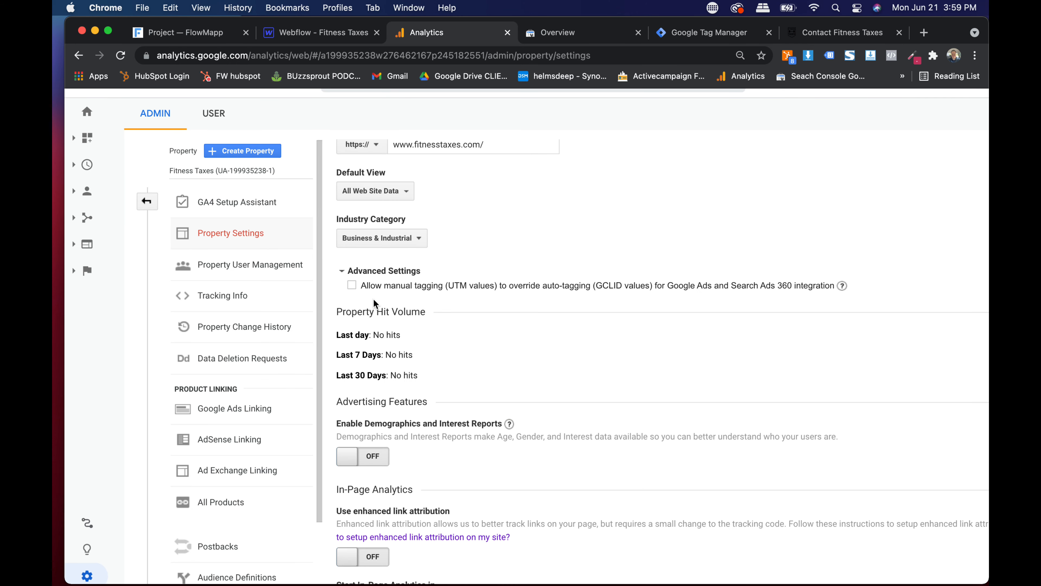
pyautogui.scroll(-2, 352, 286)
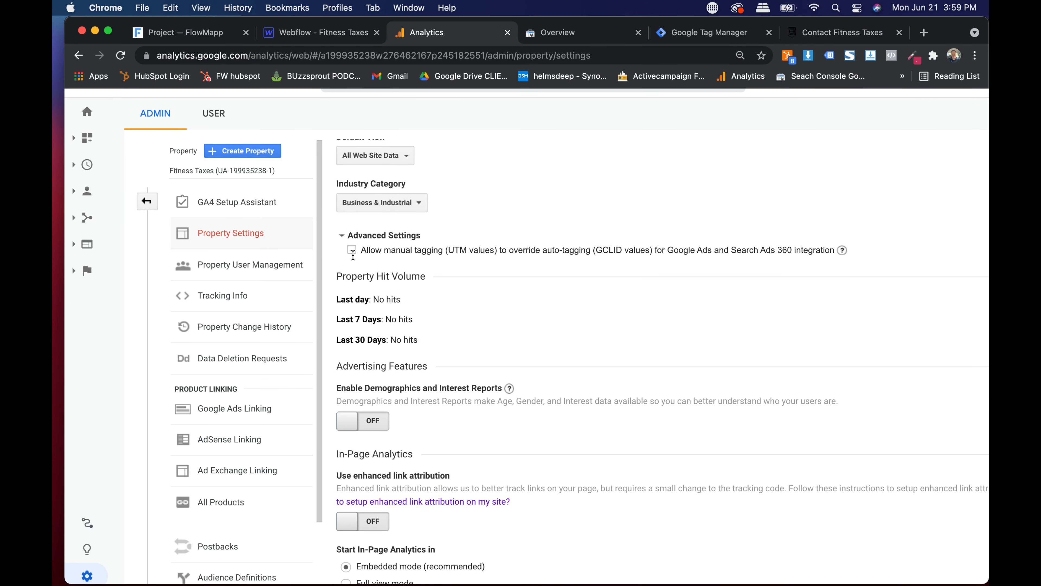
pyautogui.scroll(-2, 348, 259)
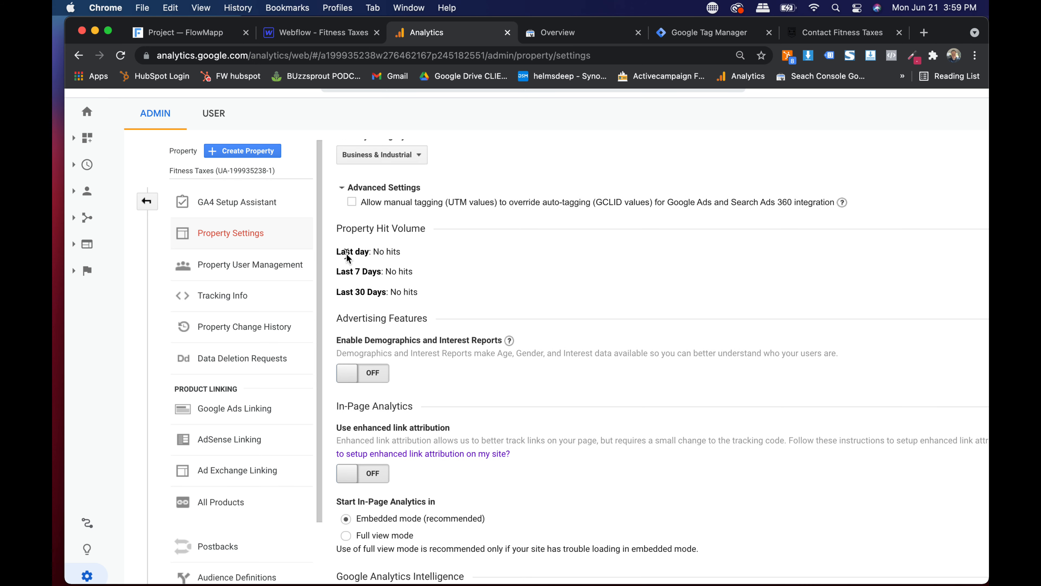
# - Turn on Demographics and Interest Reports and enhanced link attribution, save, and open a new tab
pyautogui.click(345, 373)
pyautogui.scroll(-5, 498, 283)
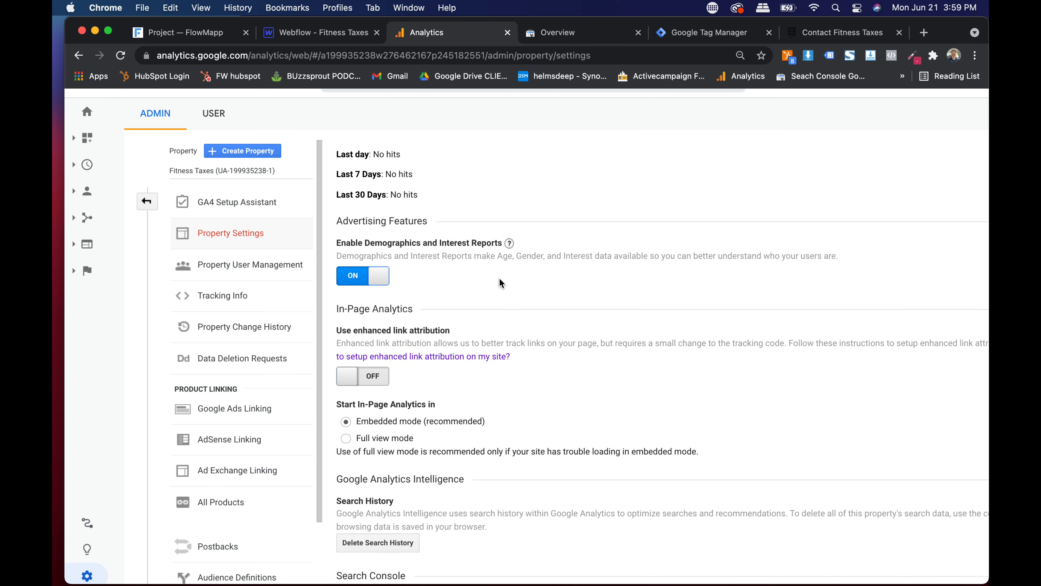
pyautogui.click(357, 372)
pyautogui.scroll(-8, 397, 415)
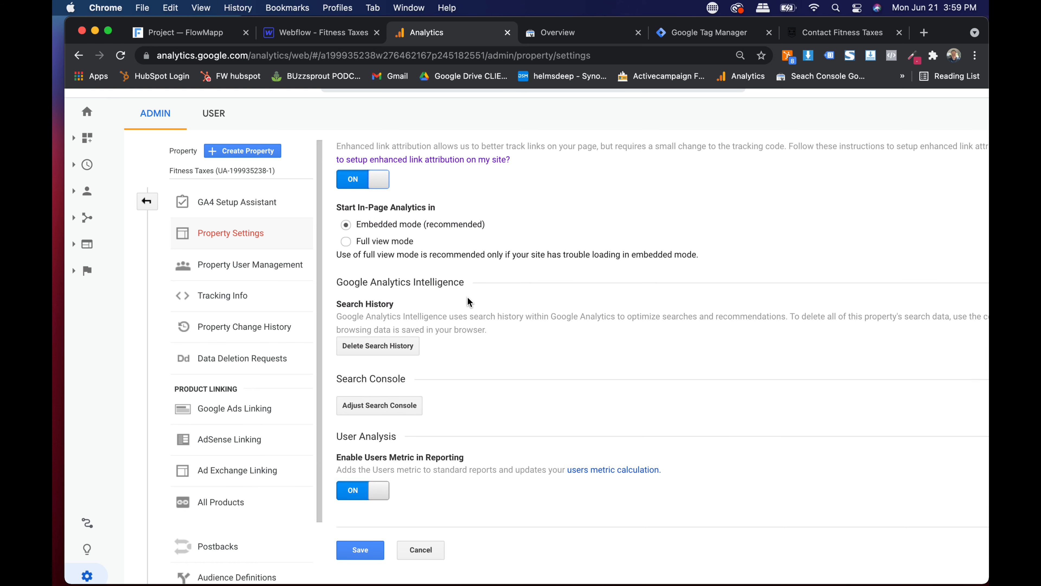
pyautogui.click(361, 552)
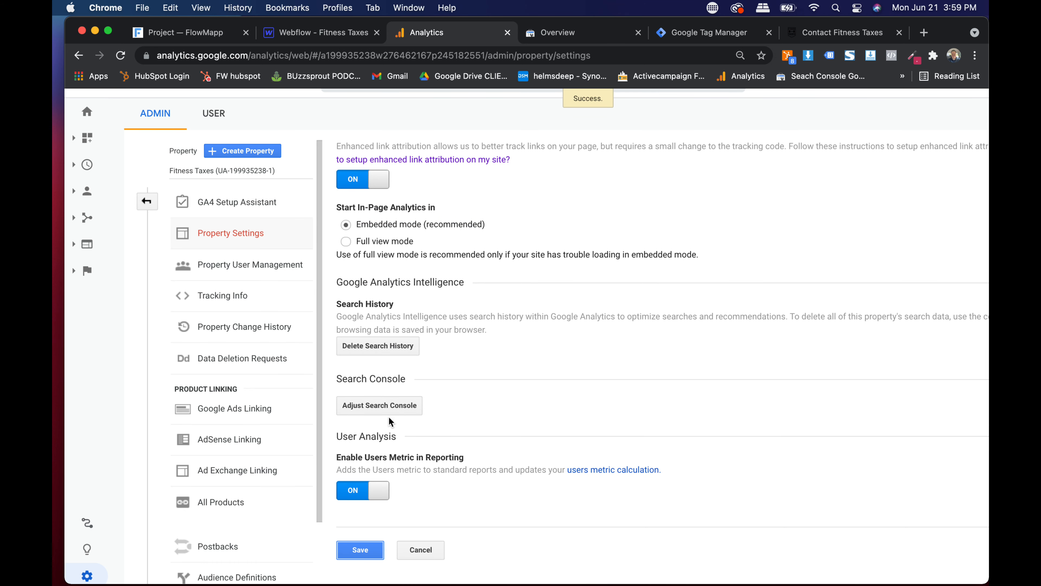
pyautogui.scroll(5, 404, 406)
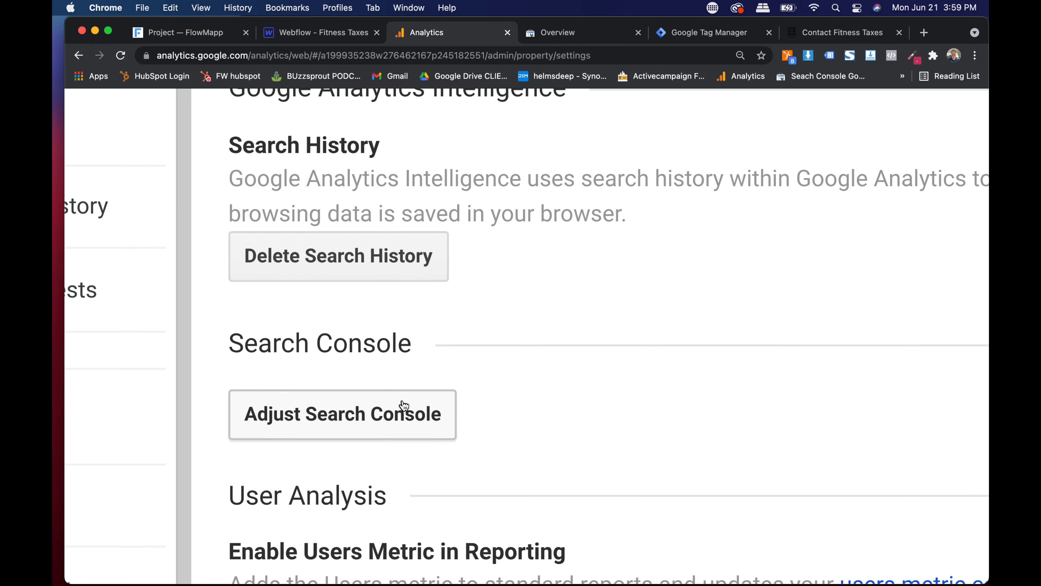
pyautogui.scroll(-1, 439, 351)
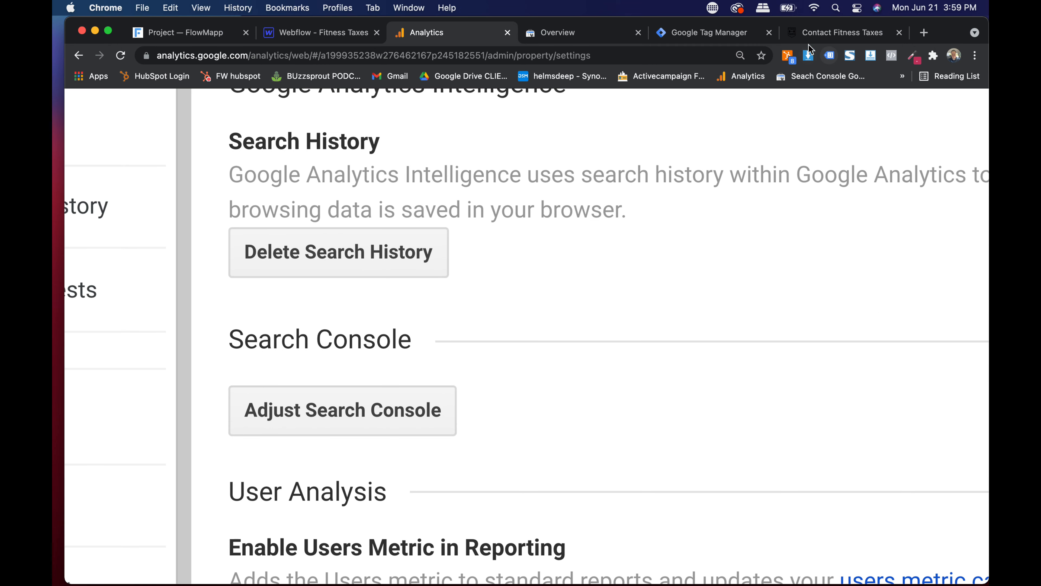
pyautogui.press('super+t')
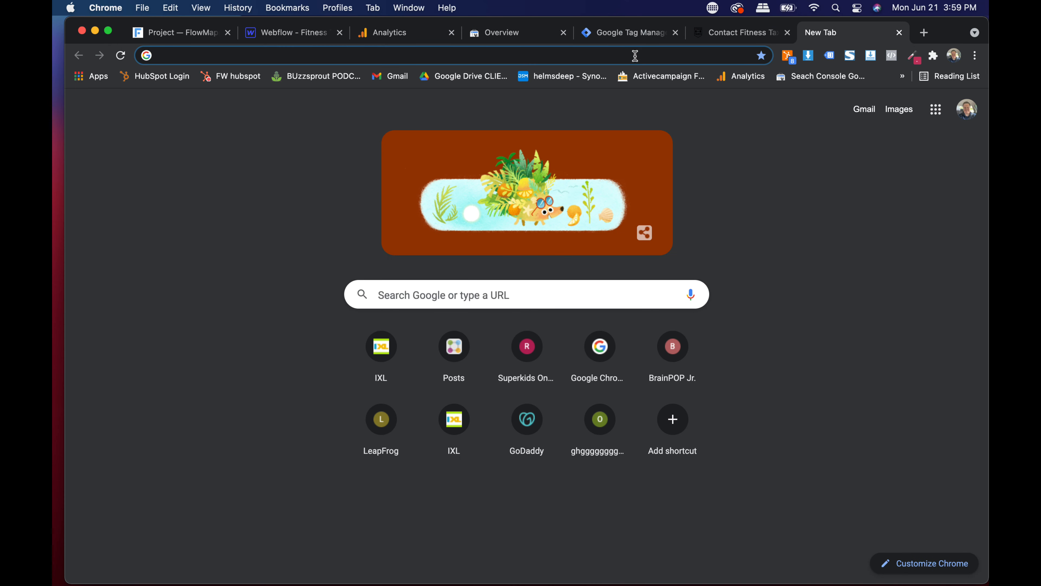
# - Search Google for 'google search console' and open the Google Search Console tool page
pyautogui.click(635, 55)
pyautogui.click(847, 179)
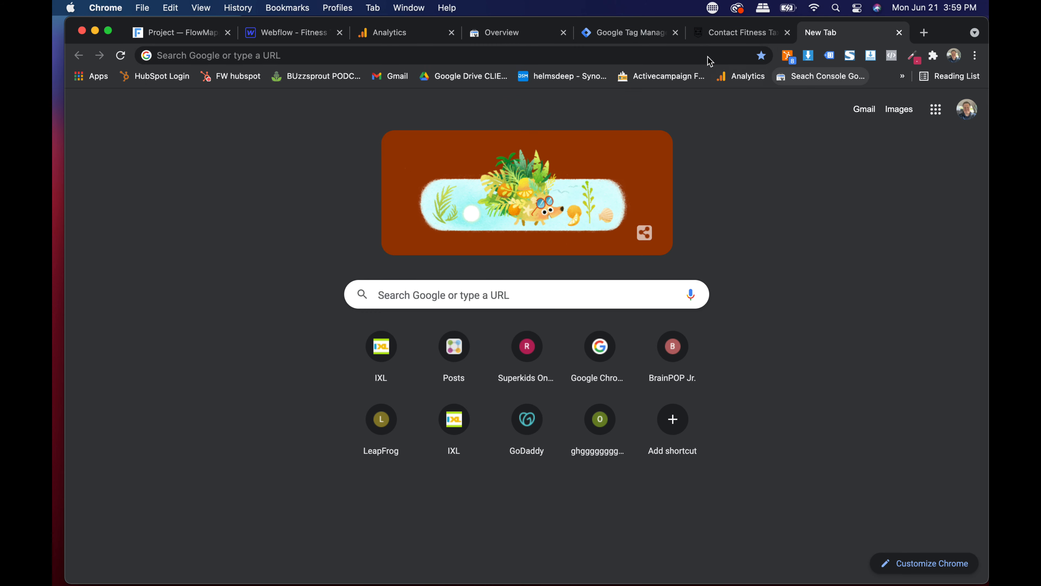
pyautogui.click(665, 50)
pyautogui.write('google ')
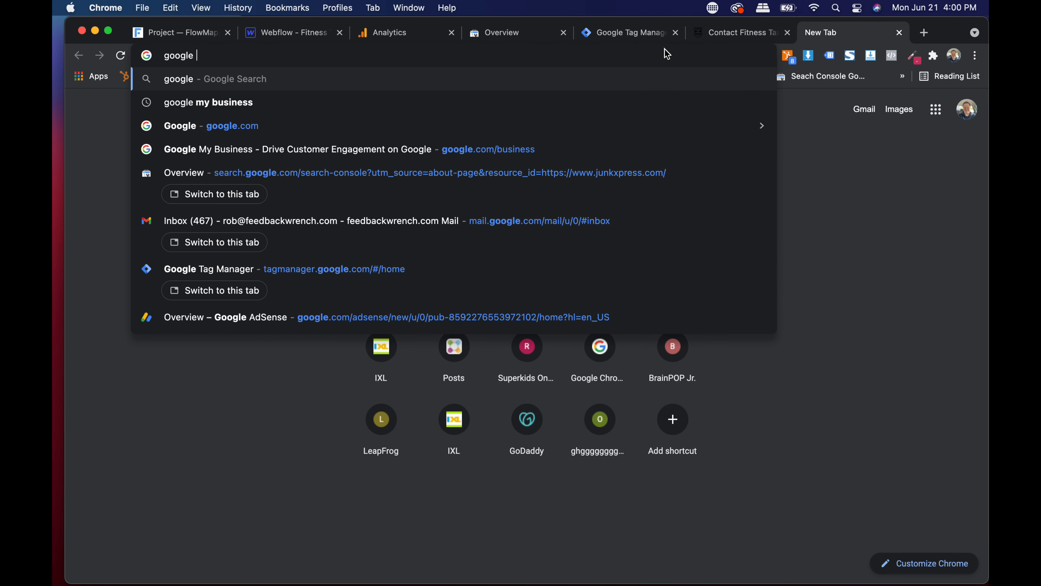
pyautogui.write('search console')
pyautogui.press('Return')
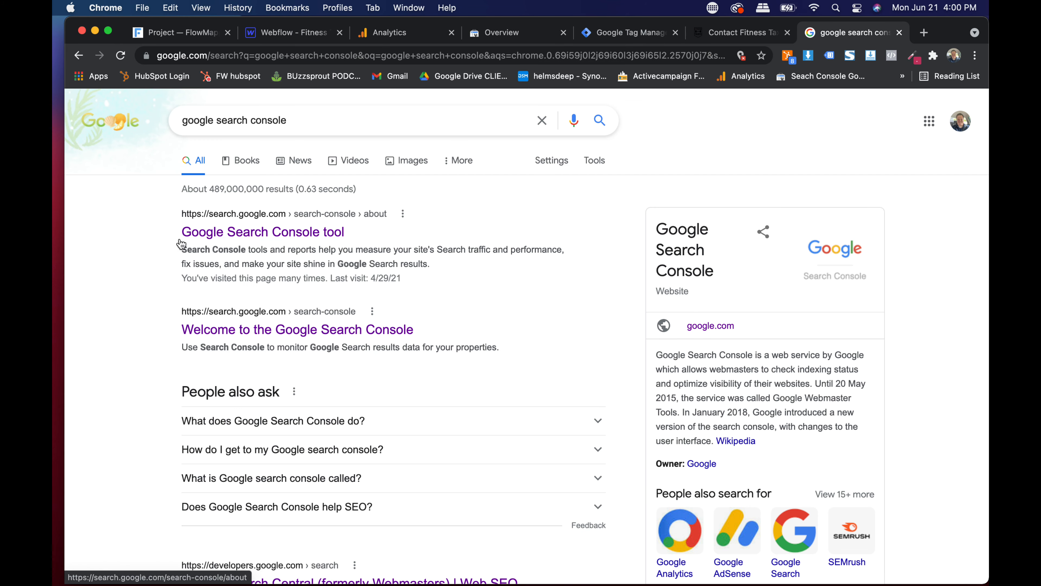
pyautogui.click(256, 233)
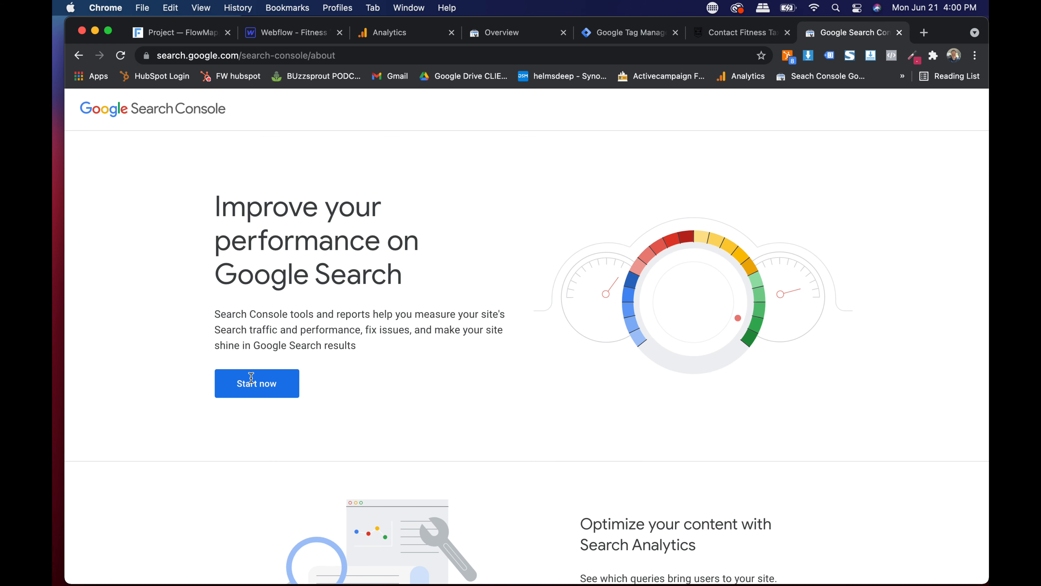
# - Open the Search Console Overview and search the property list for 'fitne', finding no match
pyautogui.click(254, 385)
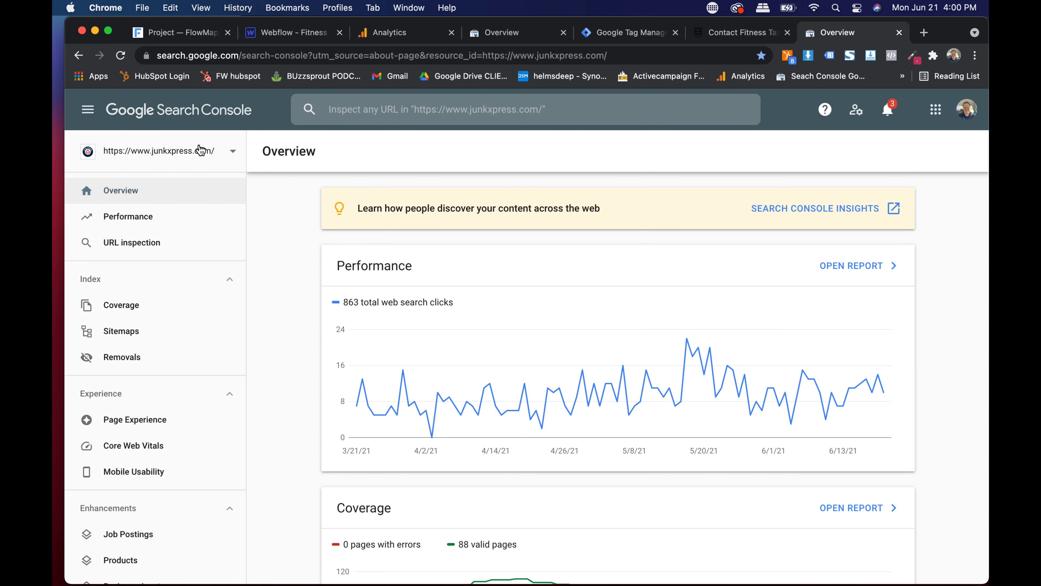
pyautogui.click(200, 151)
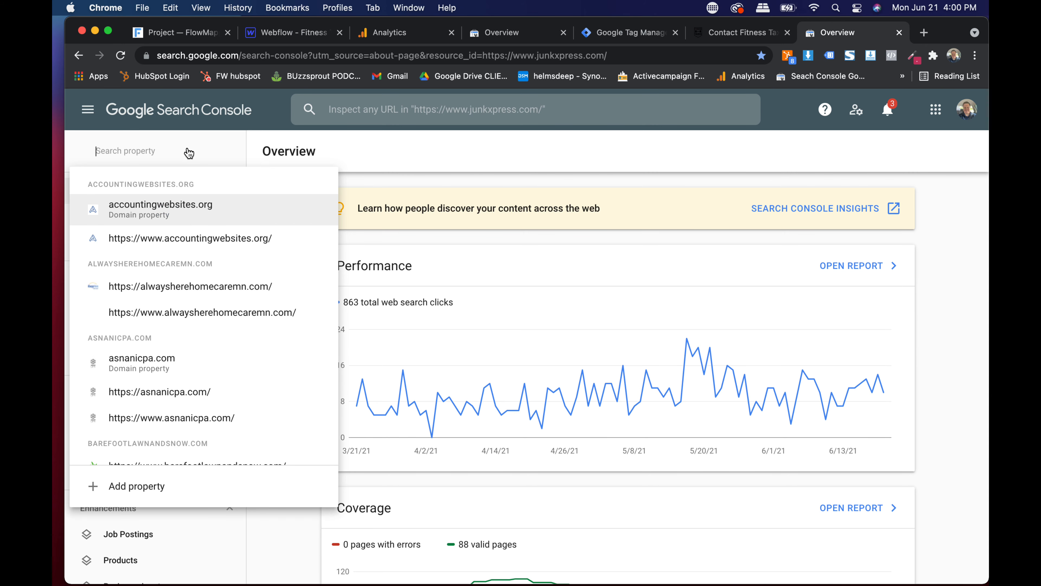
pyautogui.write('fit')
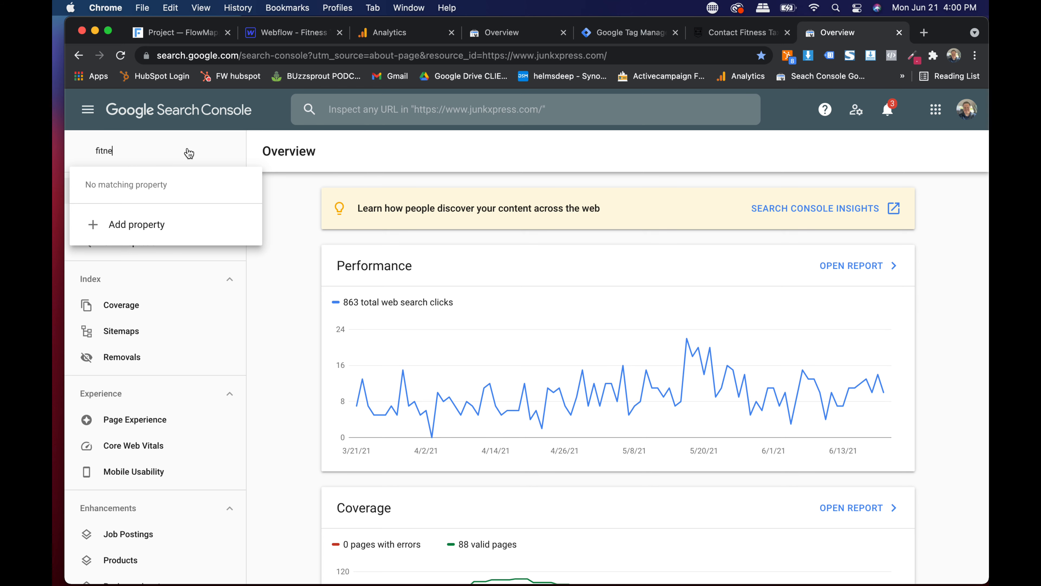
pyautogui.write('ne')
pyautogui.press('BackSpace')
pyautogui.press('BackSpace')
pyautogui.press('BackSpace')
pyautogui.press('BackSpace')
pyautogui.press('BackSpace')
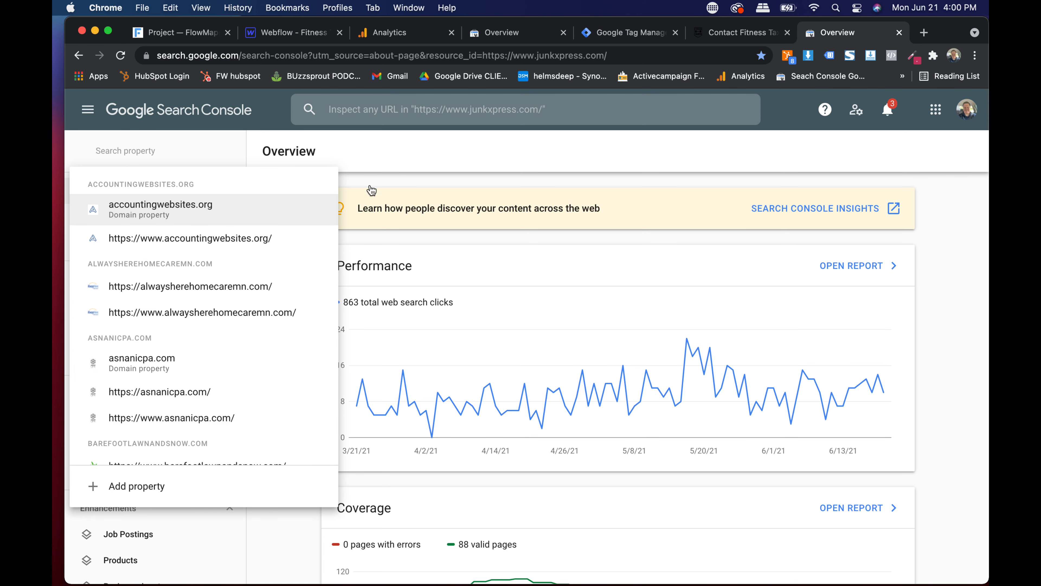
pyautogui.click(402, 170)
pyautogui.click(182, 149)
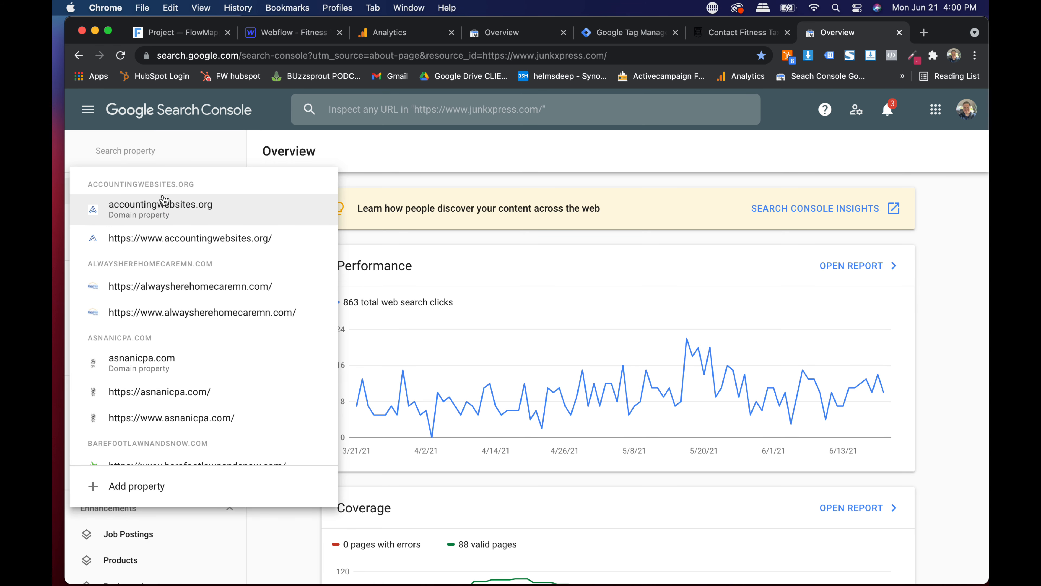
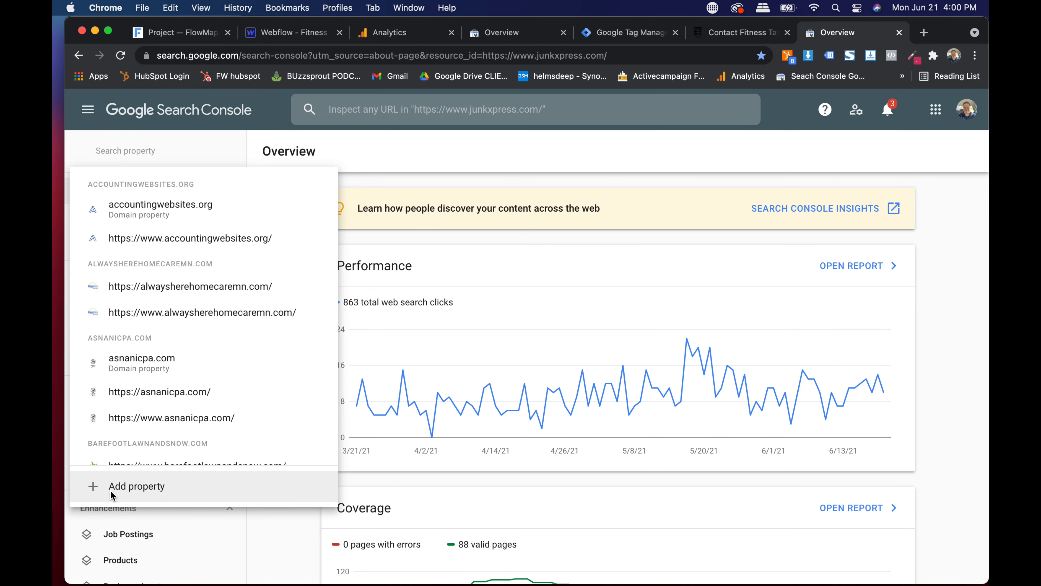
pyautogui.click(131, 489)
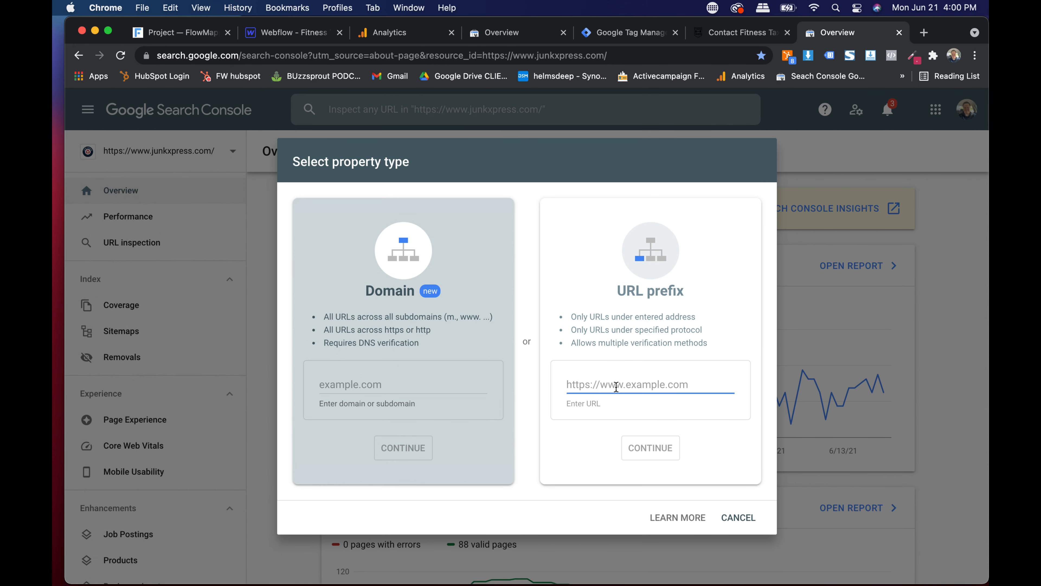
pyautogui.click(732, 30)
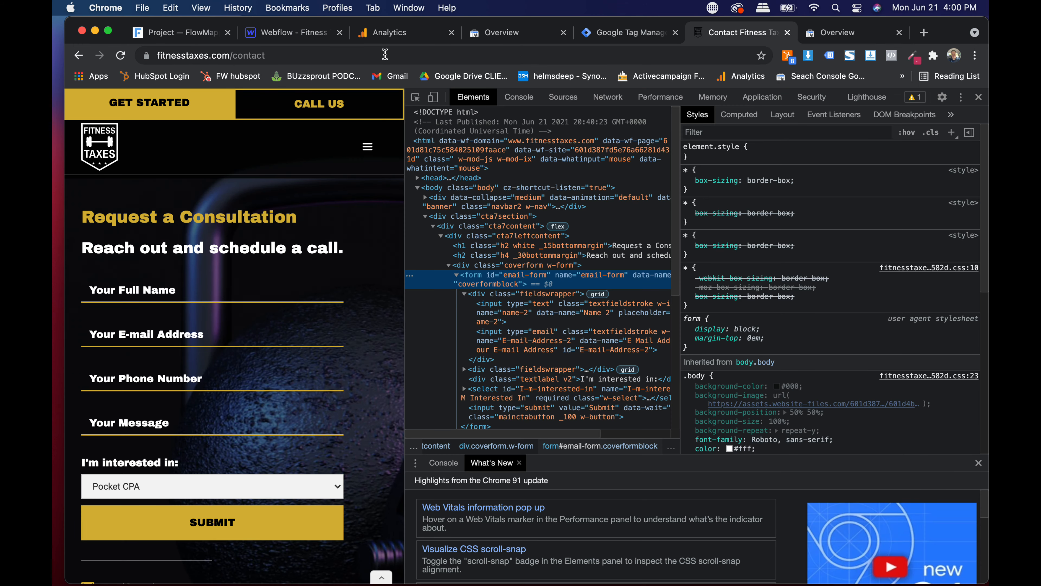
pyautogui.click(99, 145)
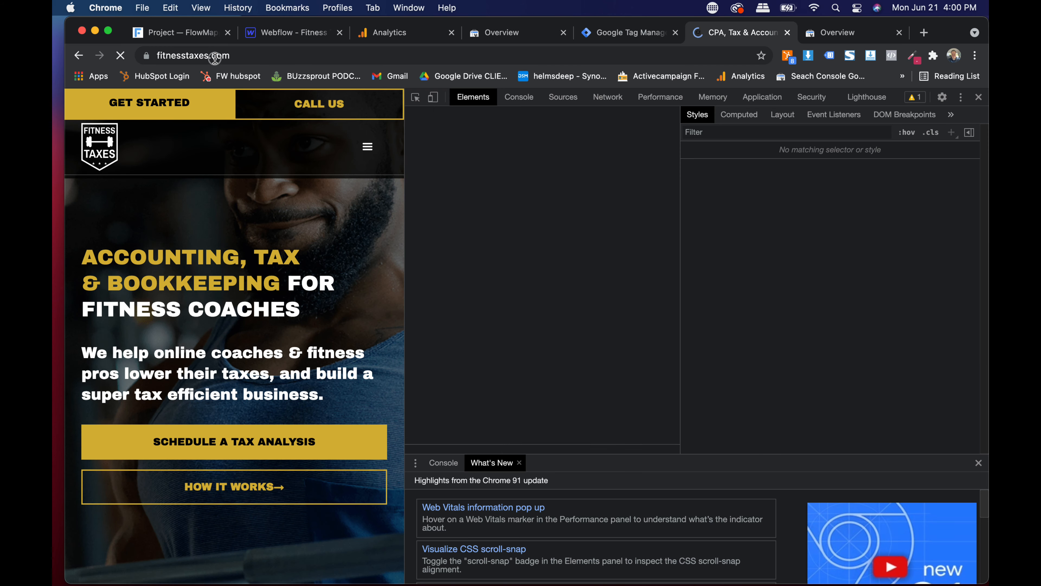
pyautogui.click(214, 57)
pyautogui.press('super+c')
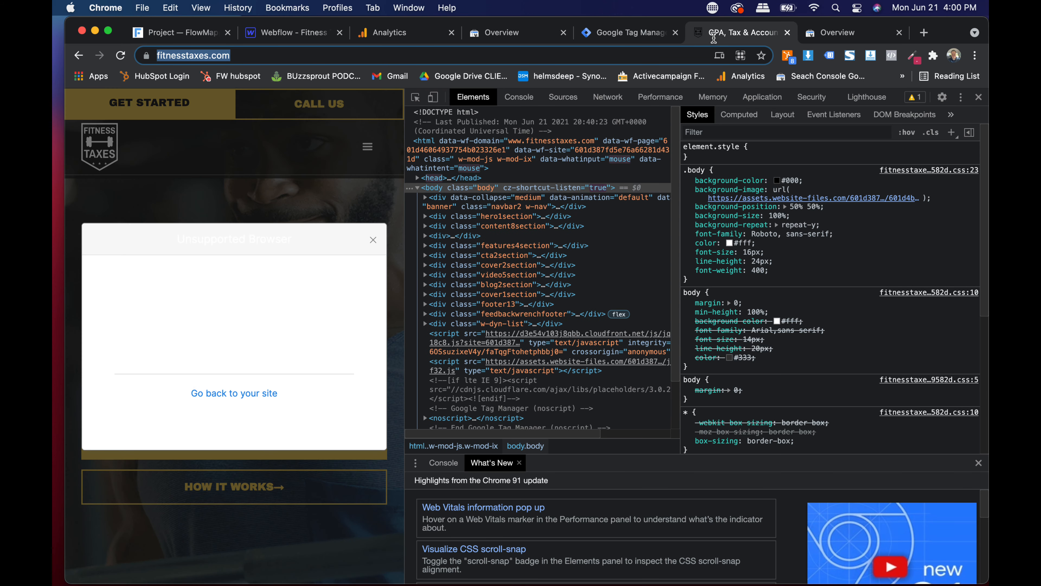
pyautogui.click(837, 33)
pyautogui.click(629, 416)
pyautogui.press('super+v')
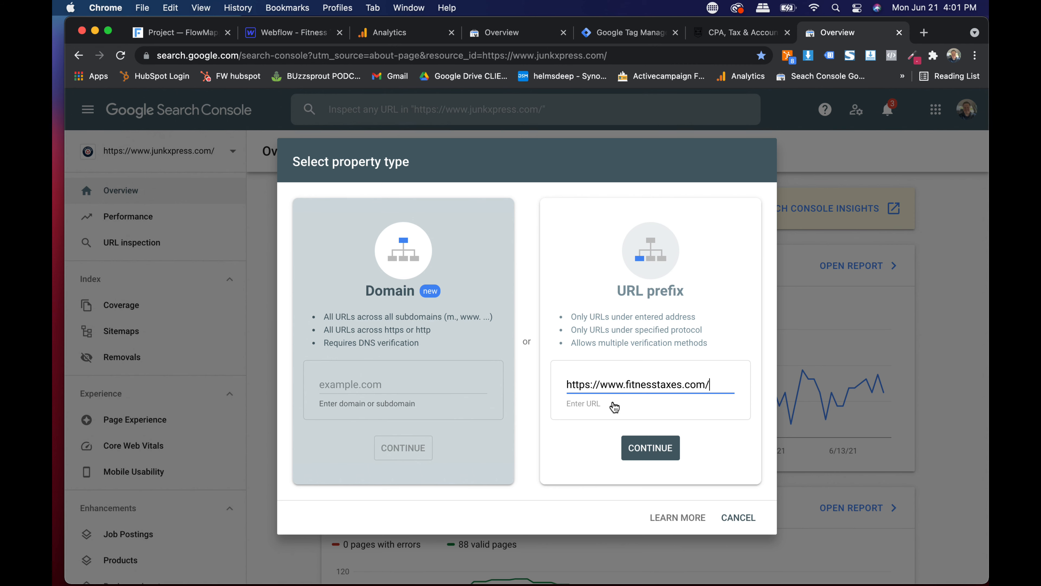
pyautogui.click(651, 449)
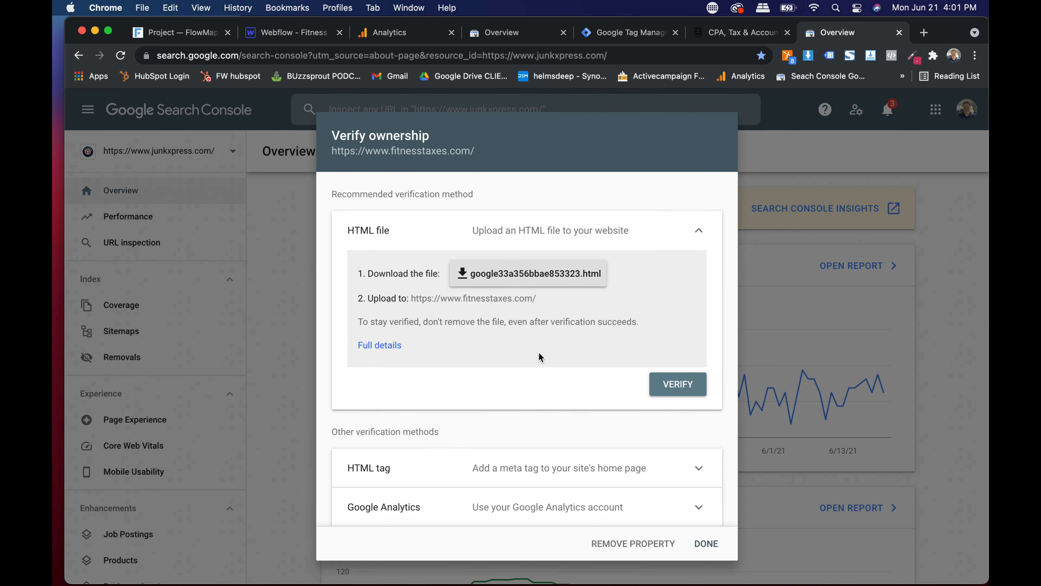
# - Try verifying ownership through Google Analytics and dismiss the failure message
pyautogui.scroll(-2, 541, 357)
pyautogui.click(526, 446)
pyautogui.scroll(-3, 541, 436)
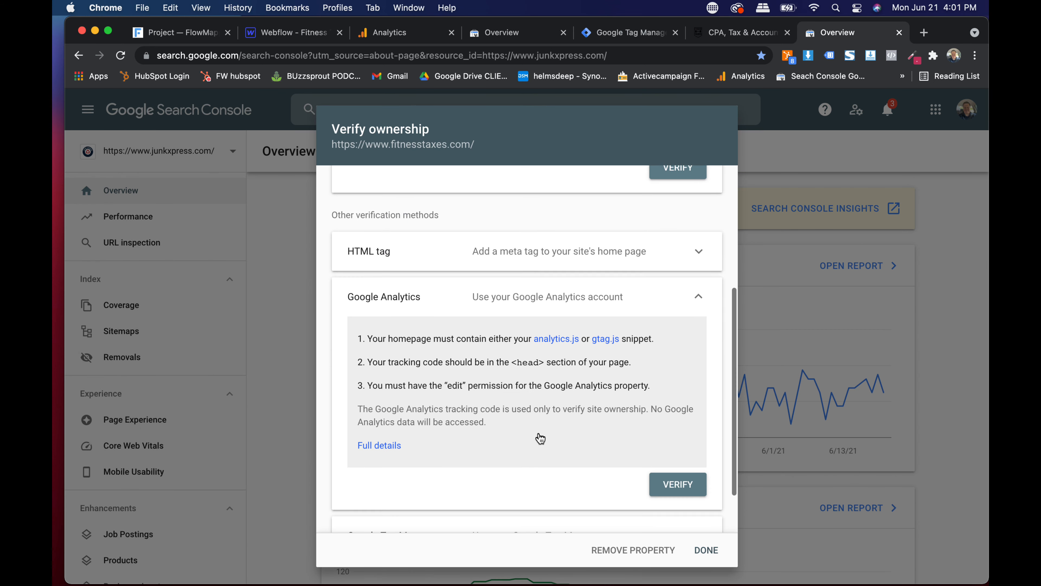
pyautogui.click(672, 494)
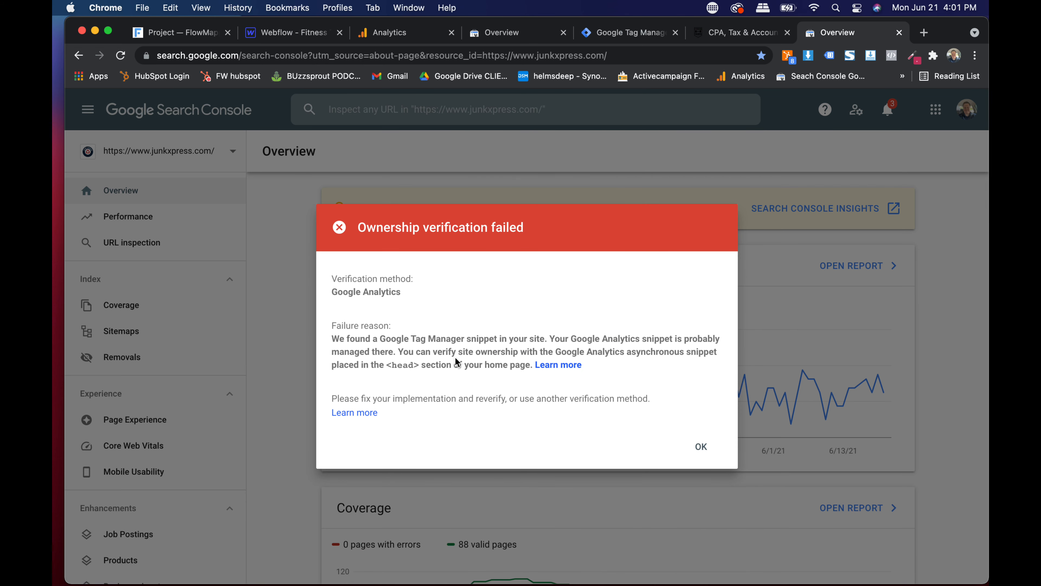
pyautogui.click(710, 451)
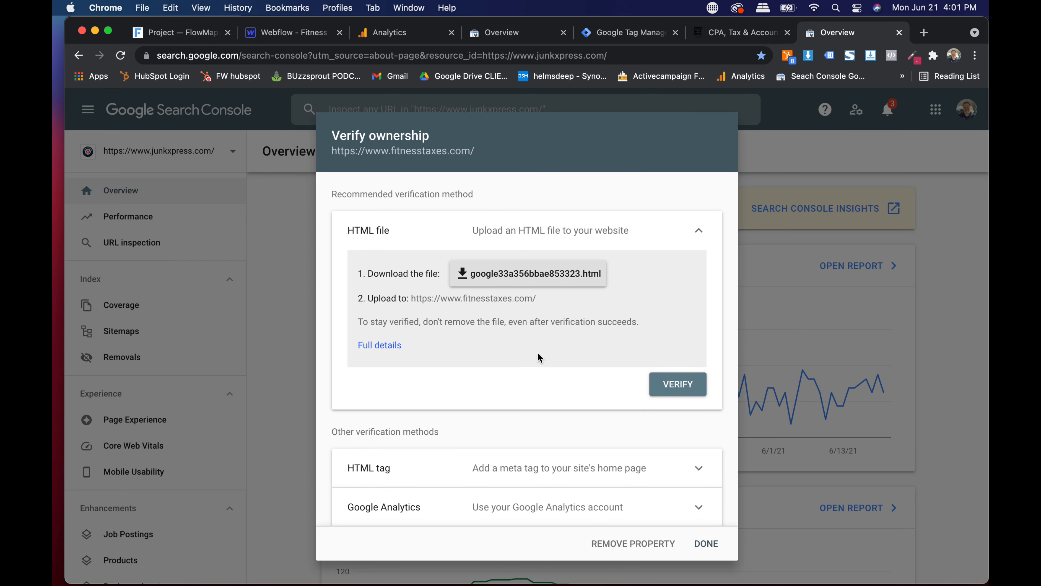
# - Copy the HTML tag method's site-verification meta tag and switch to the Webflow project
pyautogui.scroll(-4, 540, 357)
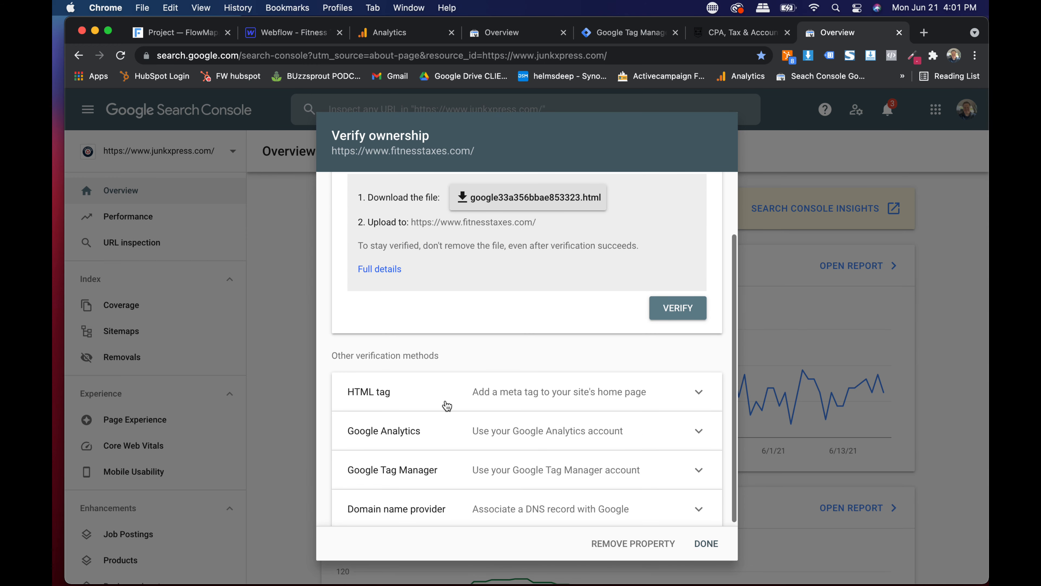
pyautogui.scroll(2, 447, 406)
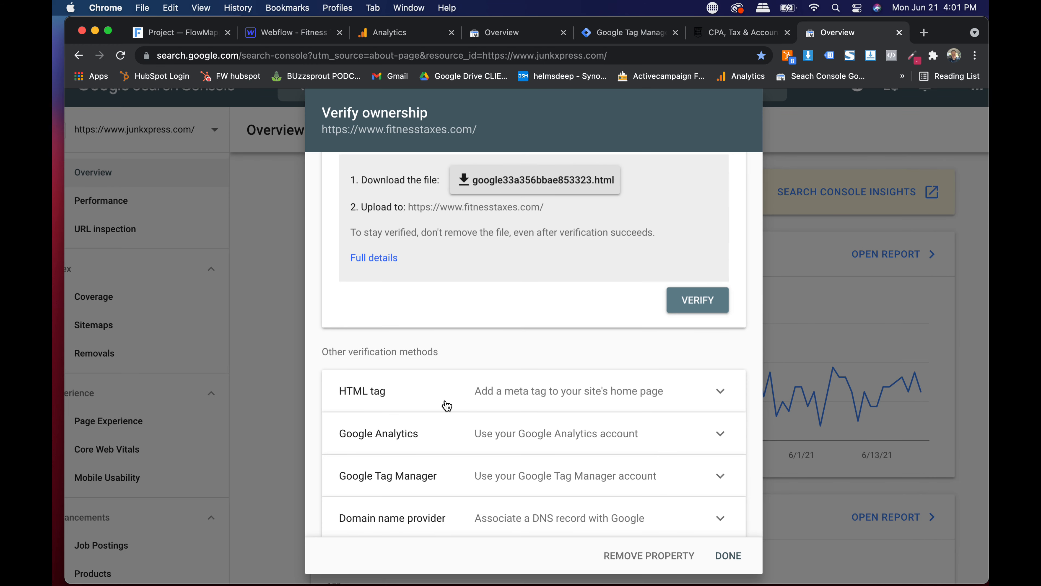
pyautogui.click(500, 477)
pyautogui.scroll(-5, 495, 474)
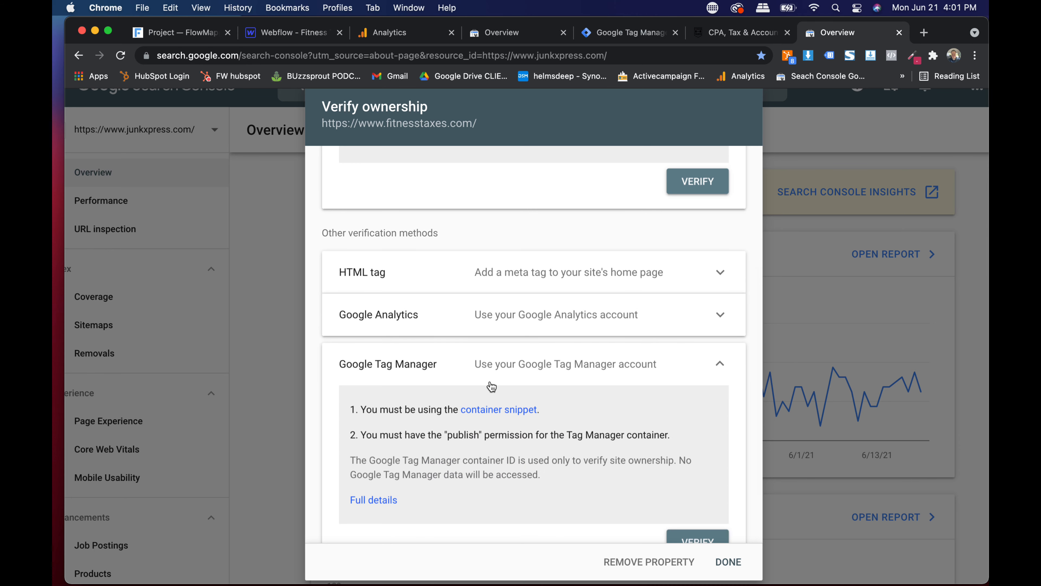
pyautogui.scroll(3, 492, 386)
pyautogui.click(471, 328)
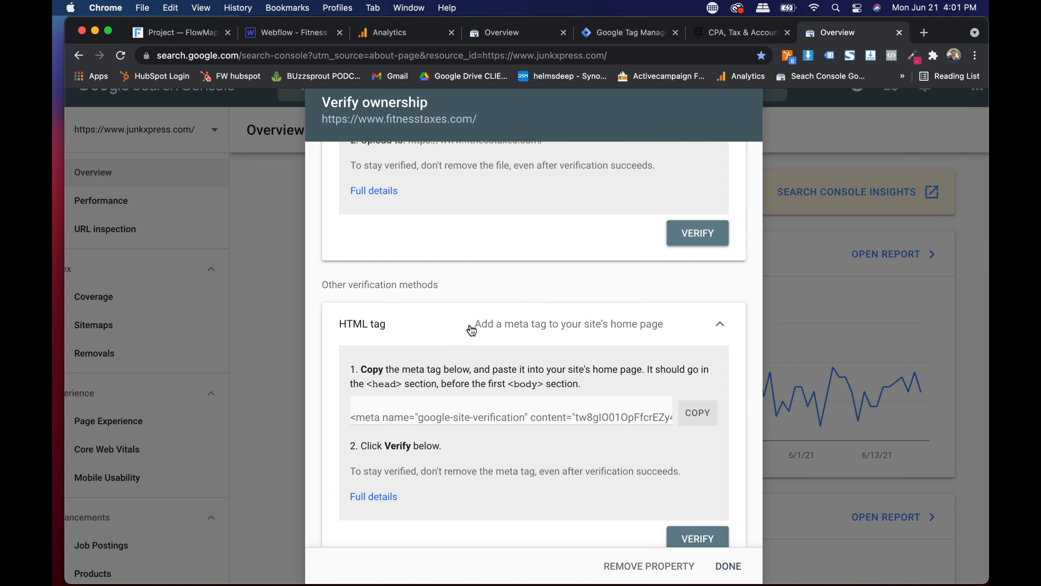
pyautogui.click(448, 417)
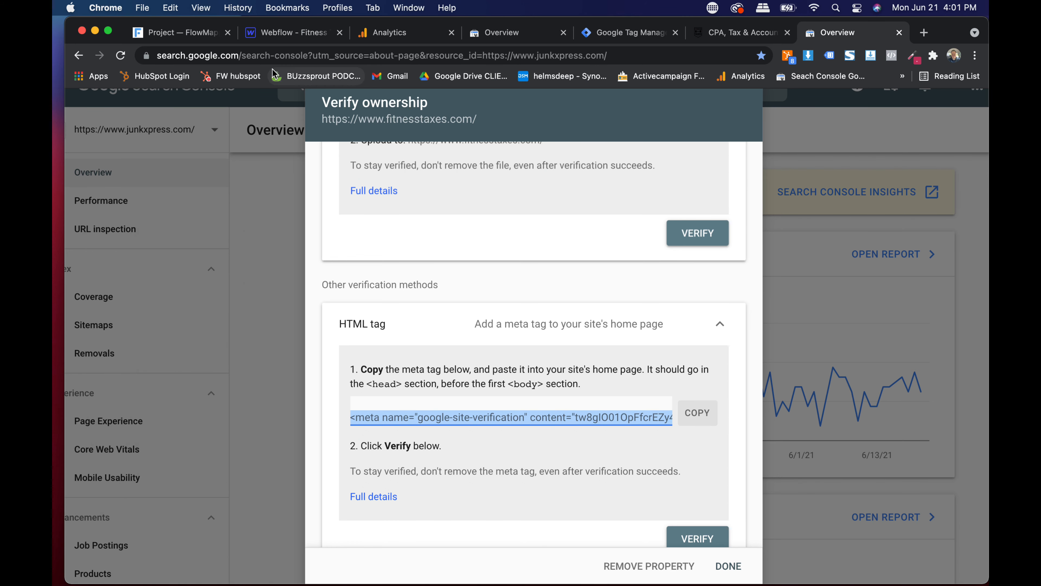
pyautogui.click(304, 33)
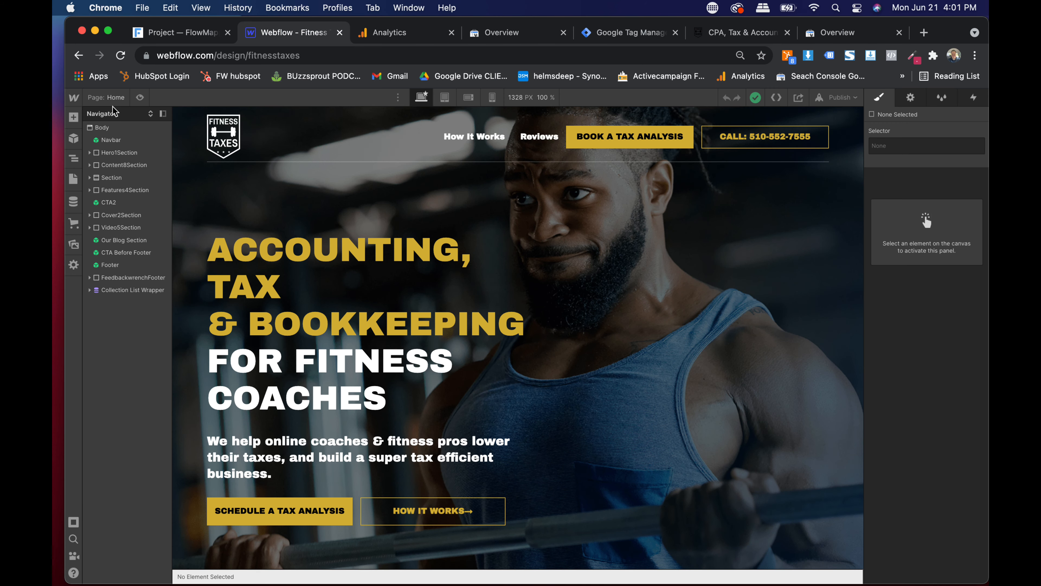
# - Paste the verification meta tag as line 1 of the project's Head Code and save
pyautogui.click(73, 99)
pyautogui.click(138, 127)
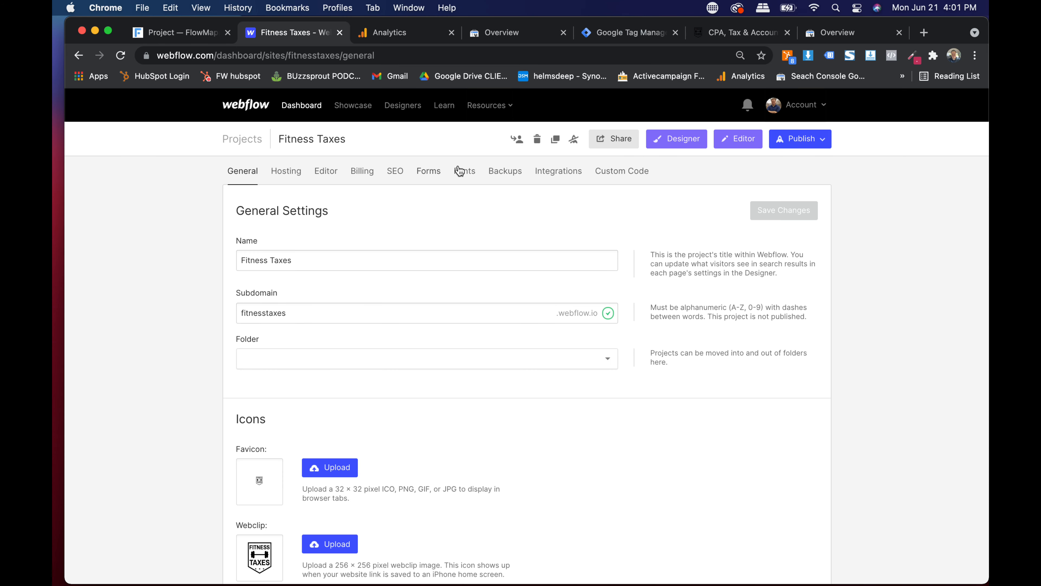
pyautogui.click(622, 171)
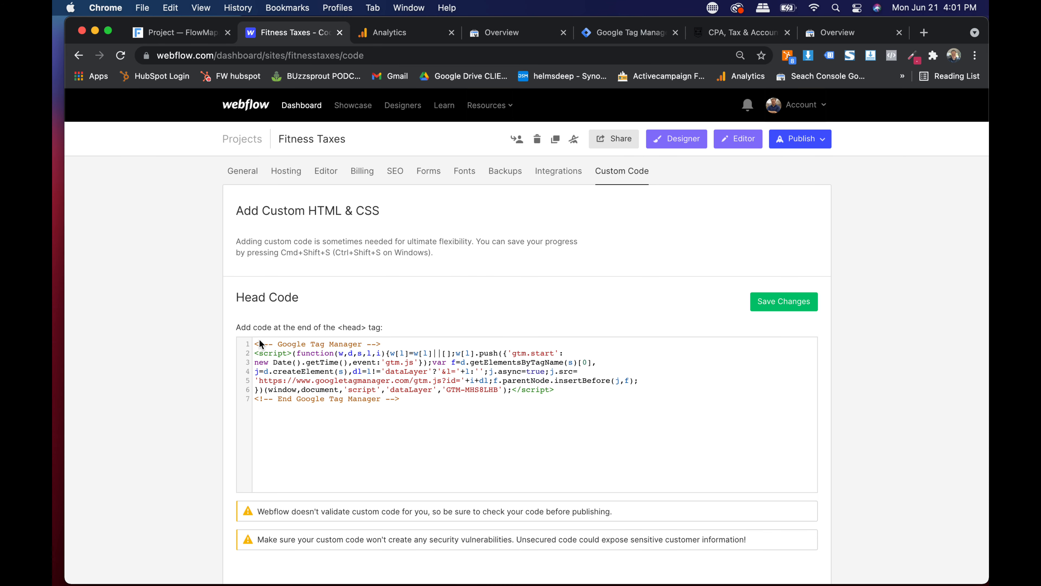
pyautogui.press('Return')
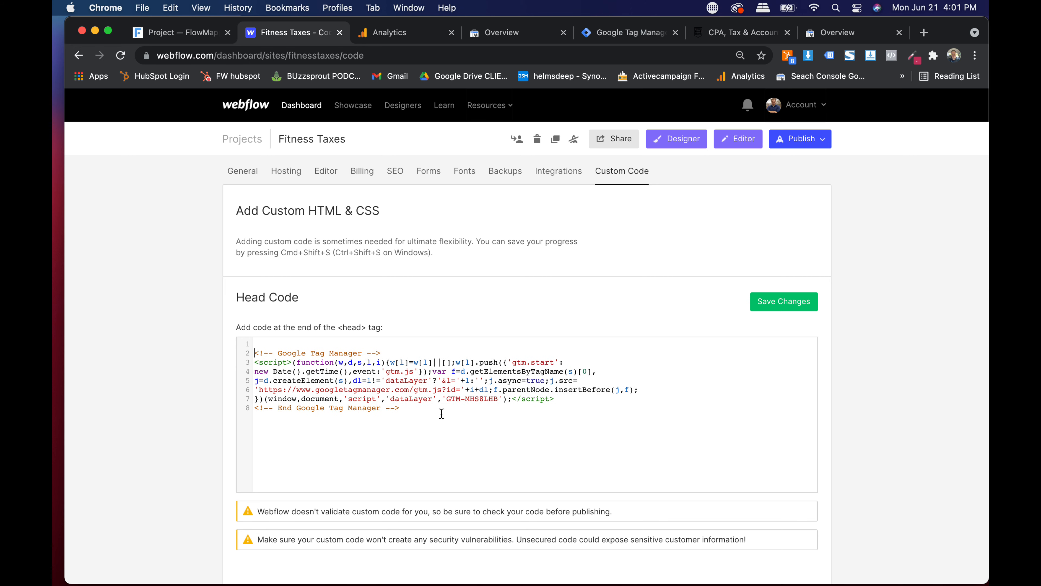
pyautogui.write('<meta name="google-site-verification" content="tw8gI001OpFfcrEZy44rdYzIXCcL-01kc7FMxAQtynY" />')
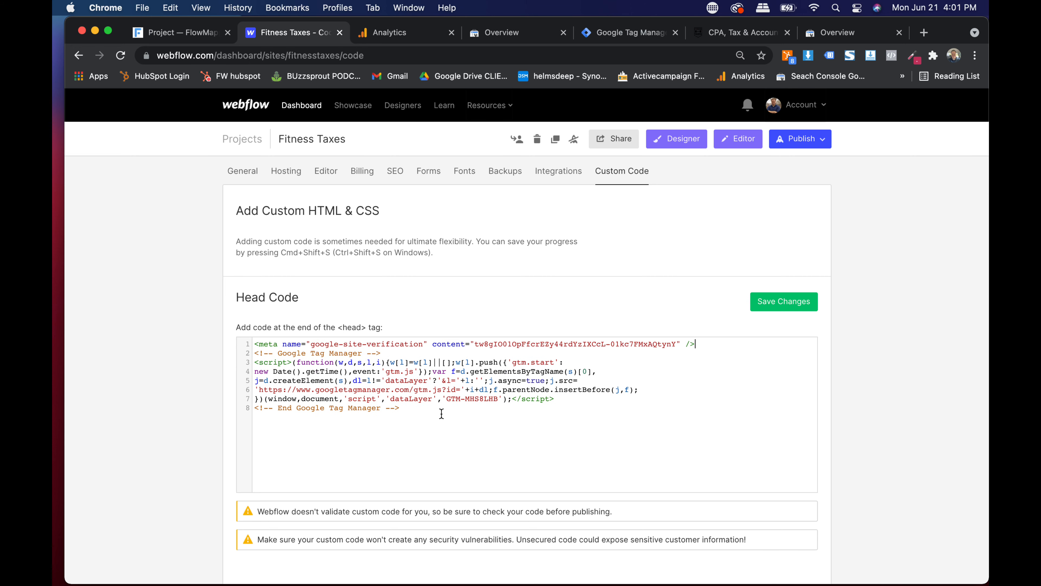
pyautogui.click(782, 303)
# - Publish the site to both fitnesstaxes.com domains and return to Search Console
pyautogui.click(790, 148)
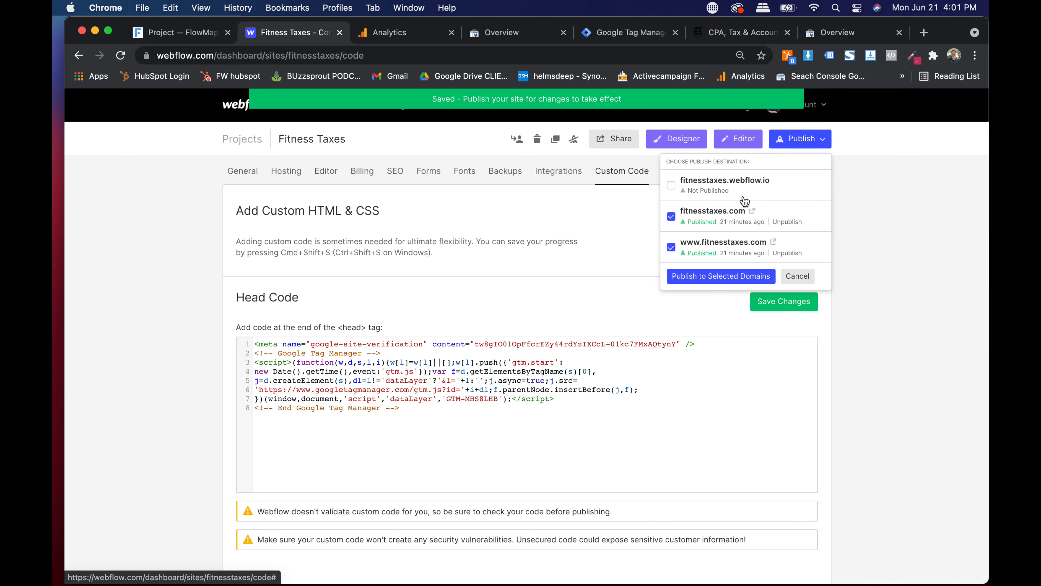
pyautogui.click(721, 275)
pyautogui.scroll(5, 400, 340)
pyautogui.scroll(-5, 401, 340)
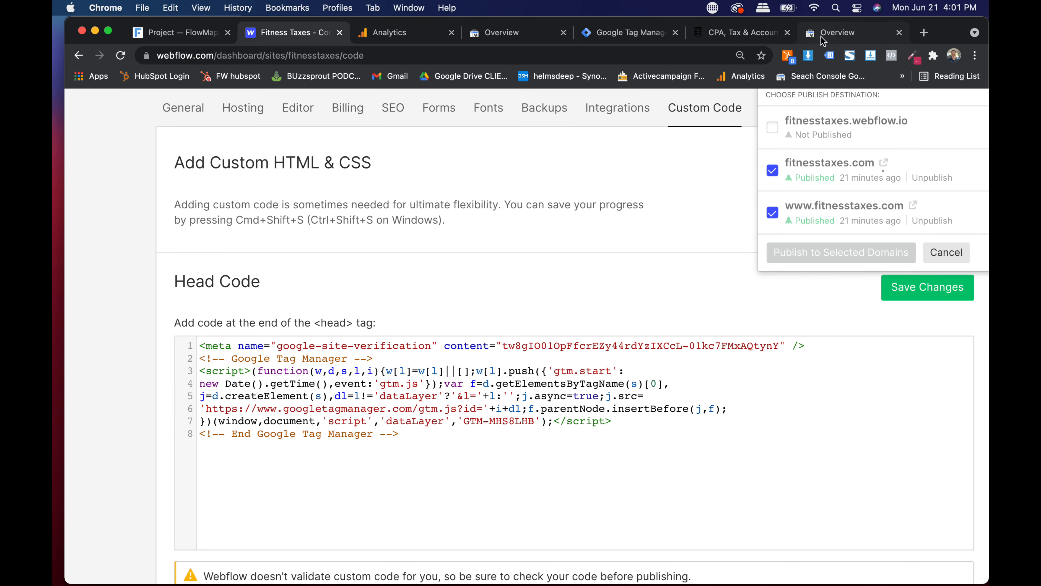
pyautogui.click(834, 32)
# - Copy the google-site-verification TXT record from the Domain name provider method, then open a new tab
pyautogui.click(720, 325)
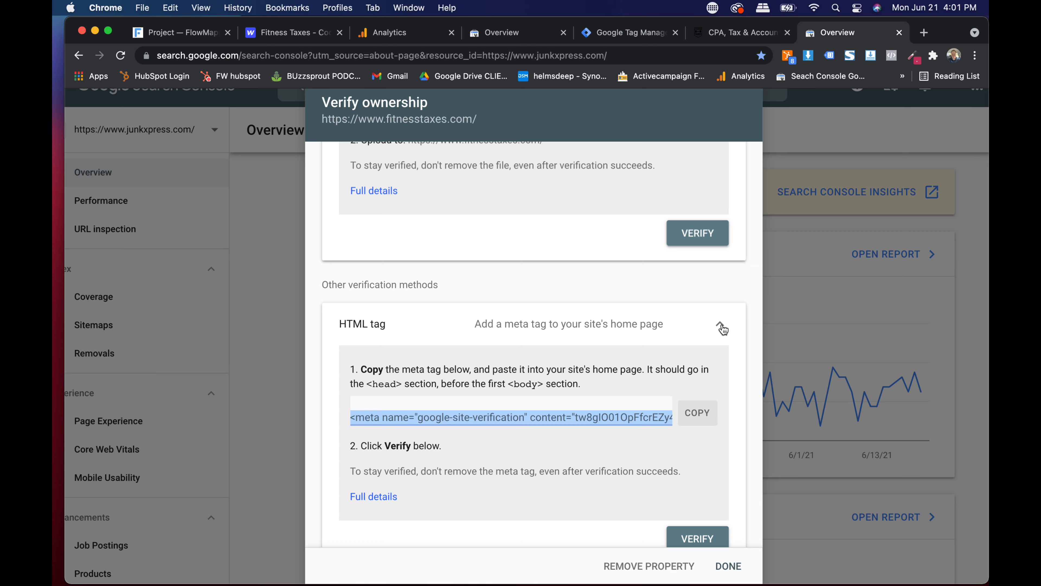
pyautogui.scroll(-2, 632, 327)
pyautogui.scroll(-2, 542, 357)
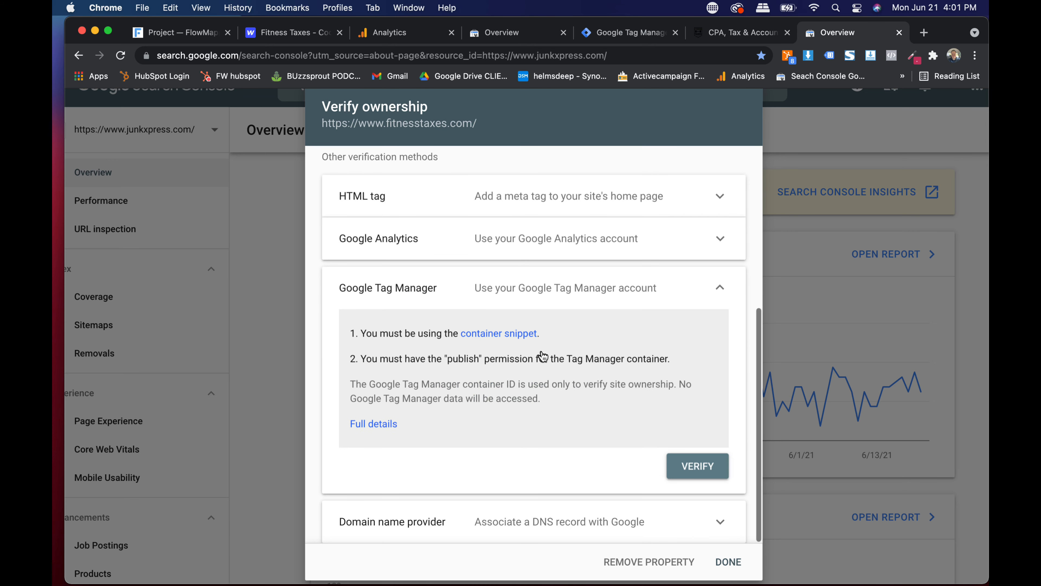
pyautogui.scroll(3, 536, 477)
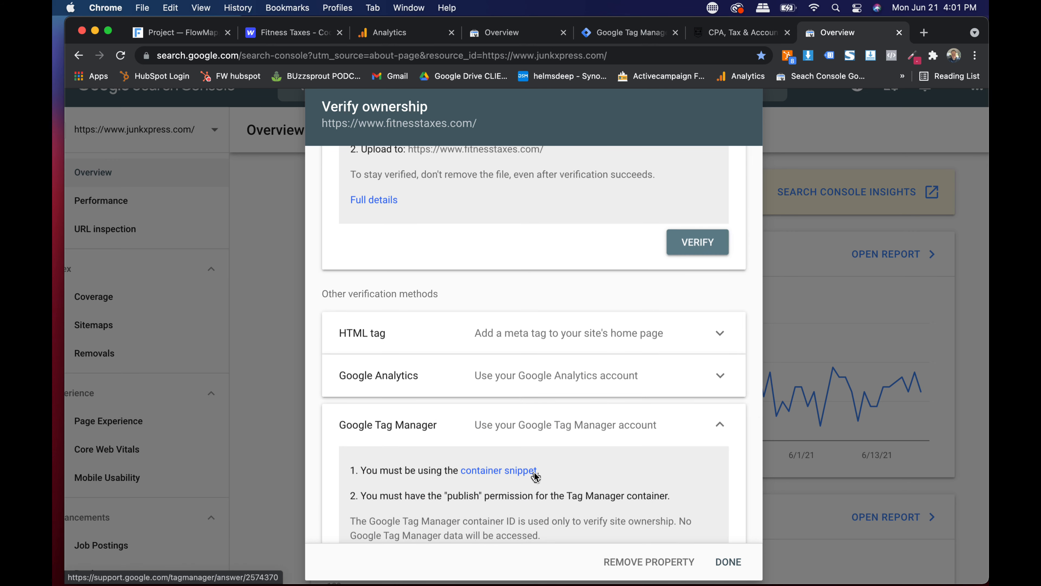
pyautogui.scroll(3, 535, 473)
pyautogui.scroll(-1, 536, 478)
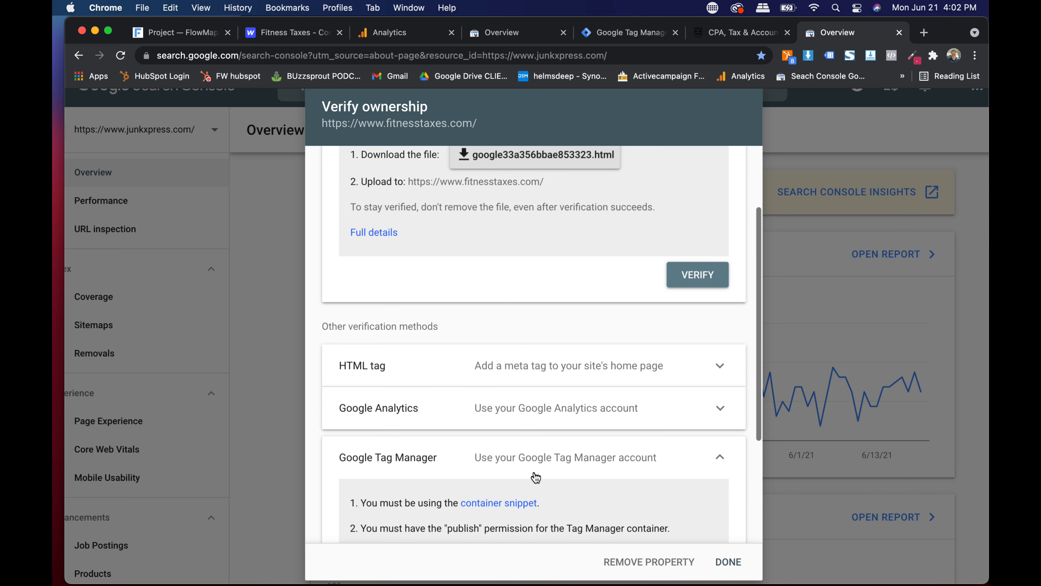
pyautogui.click(601, 455)
pyautogui.click(496, 520)
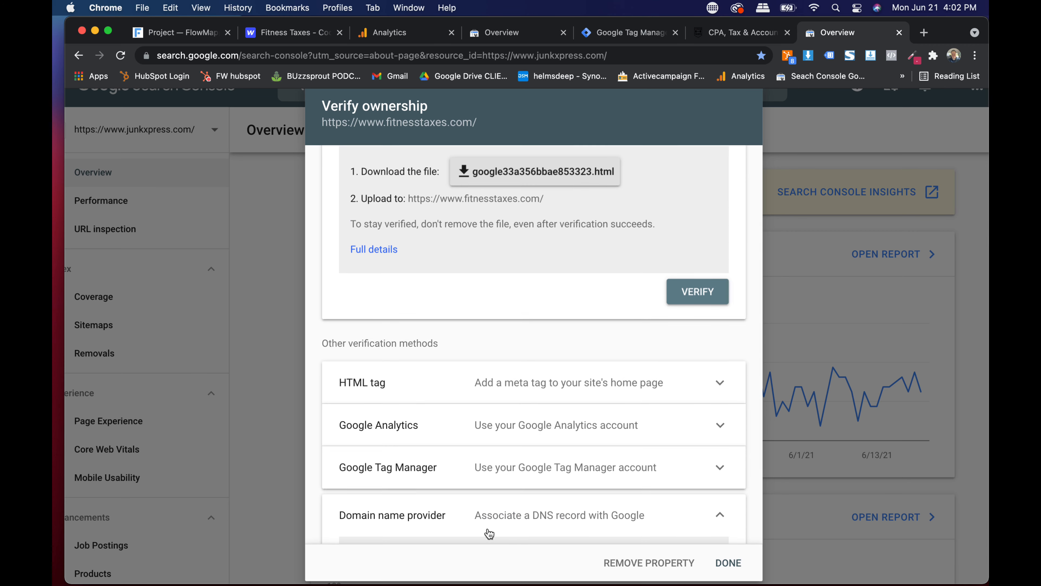
pyautogui.scroll(-5, 492, 521)
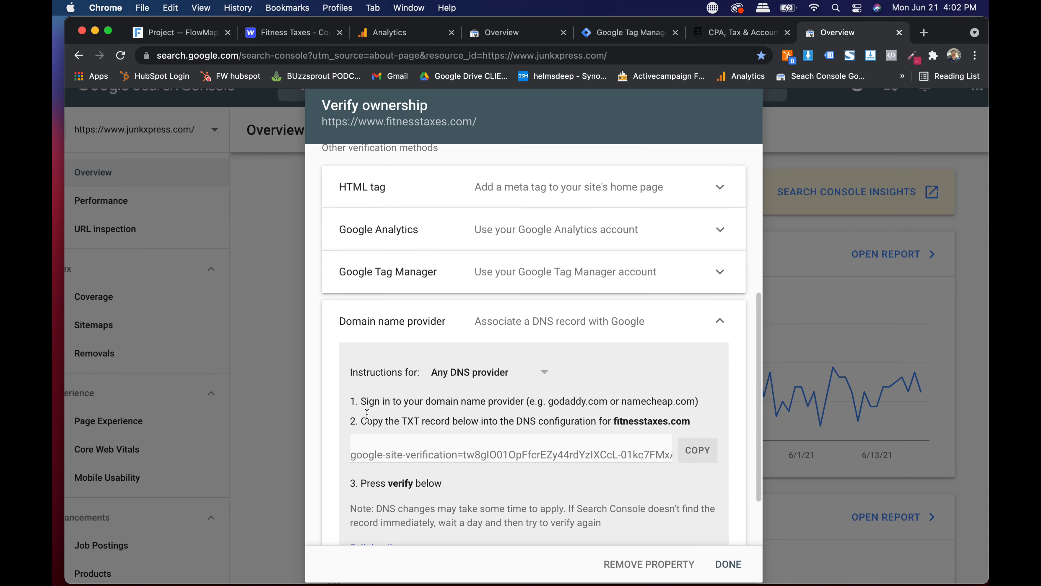
pyautogui.click(417, 448)
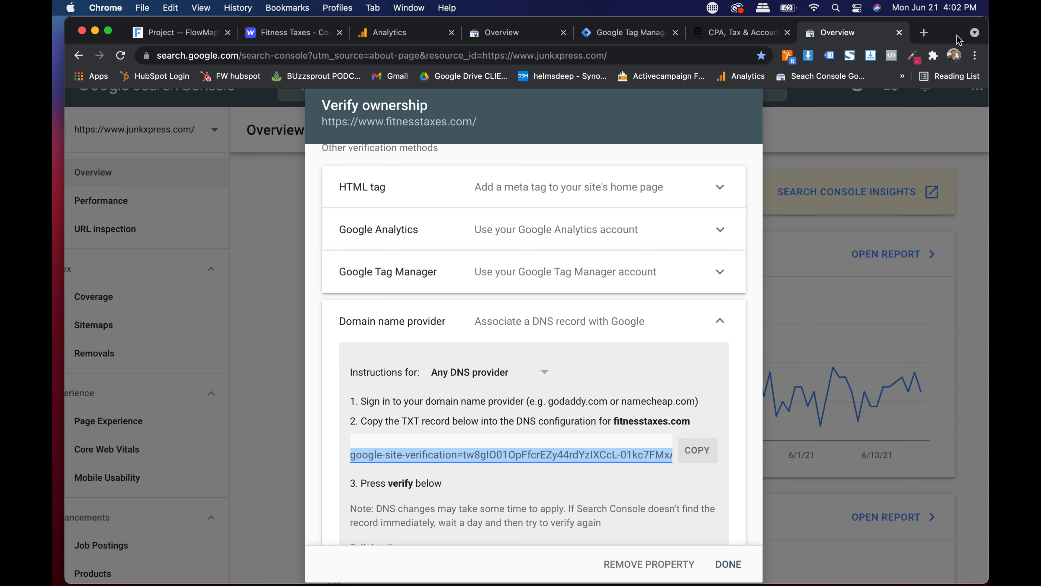
pyautogui.click(925, 32)
pyautogui.click(693, 62)
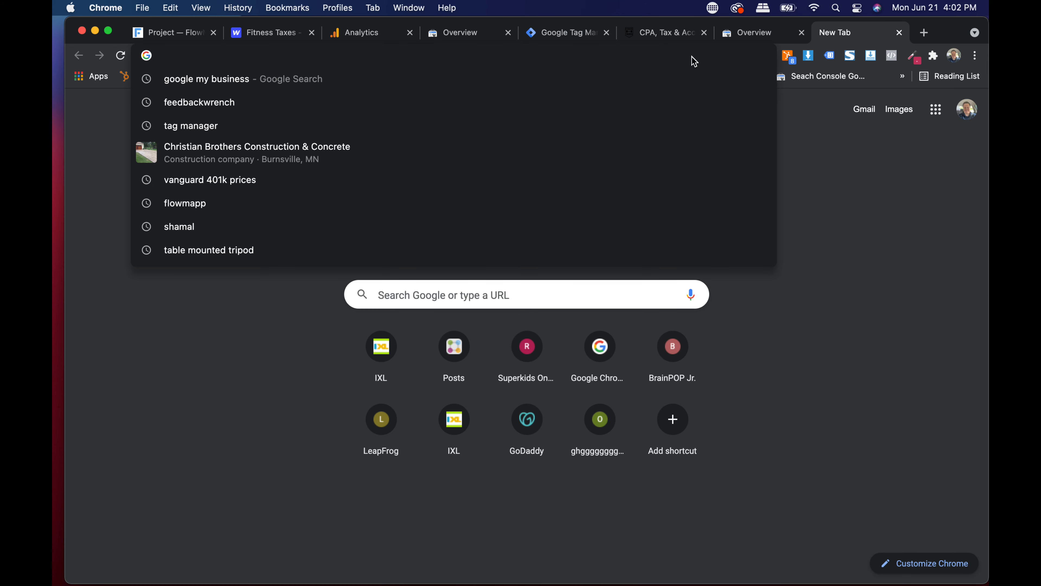
# - Go to Google Domains and open the DNS settings for accountantwrench.com
pyautogui.write('domain')
pyautogui.press('Return')
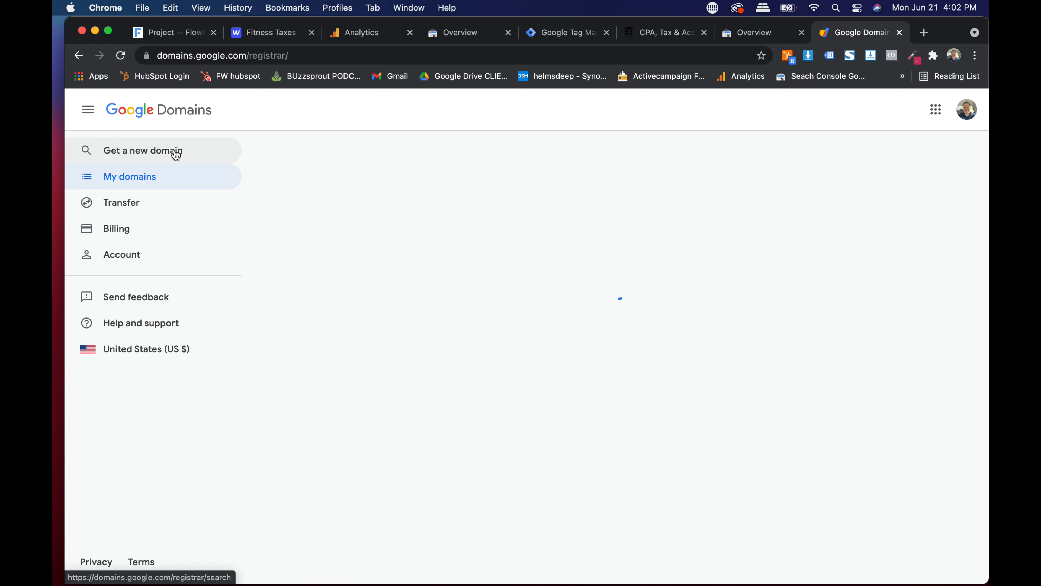
pyautogui.click(148, 178)
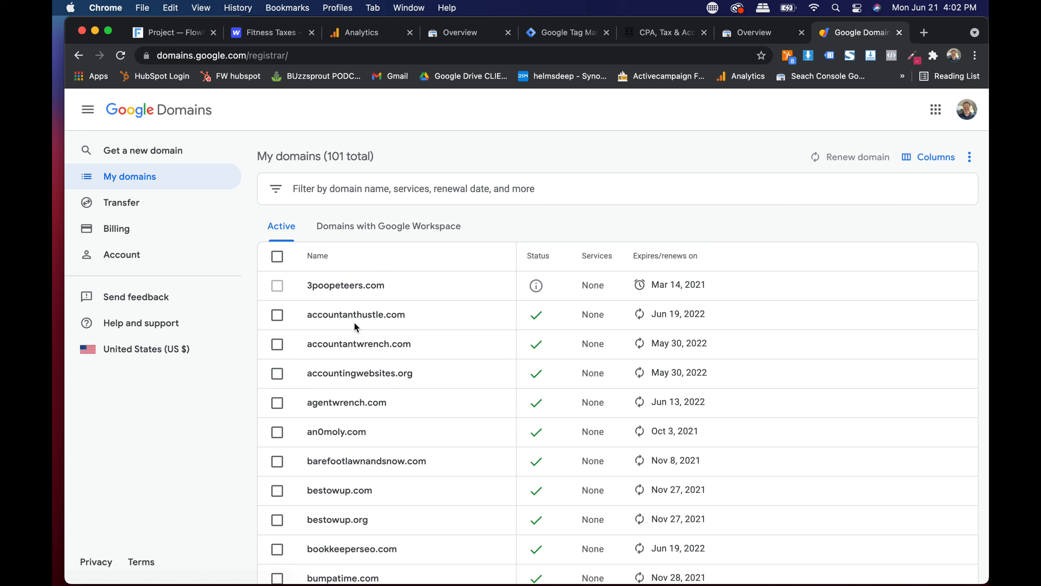
pyautogui.scroll(-3, 355, 324)
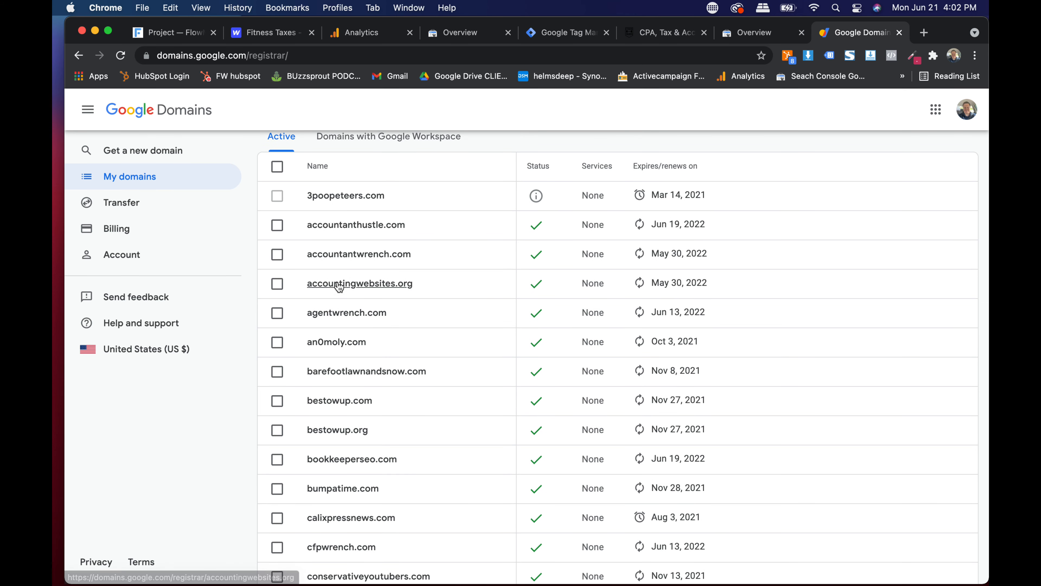
pyautogui.click(336, 254)
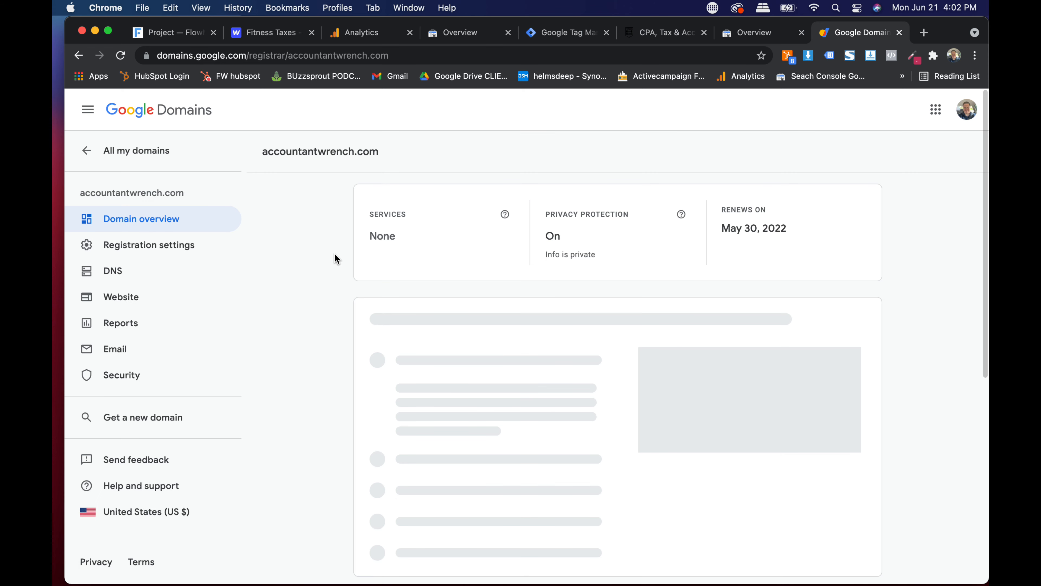
pyautogui.click(111, 273)
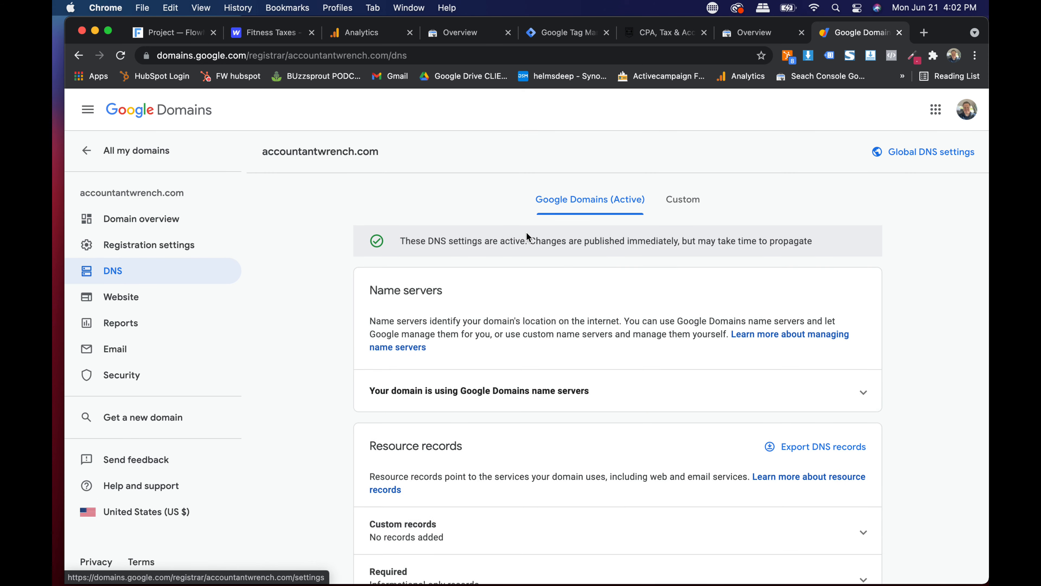
pyautogui.scroll(-5, 526, 232)
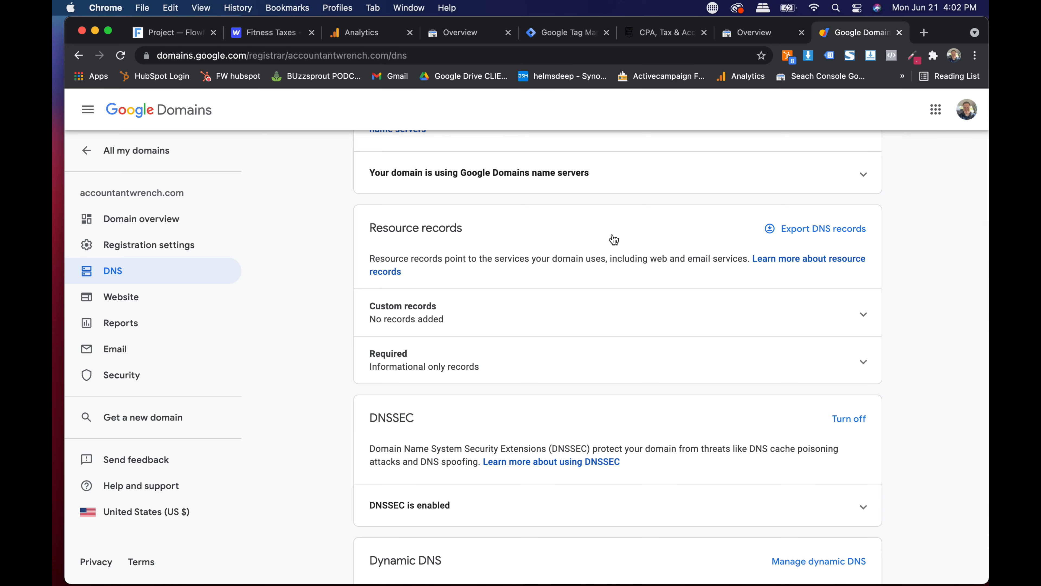
pyautogui.scroll(-3, 586, 267)
pyautogui.scroll(6, 586, 269)
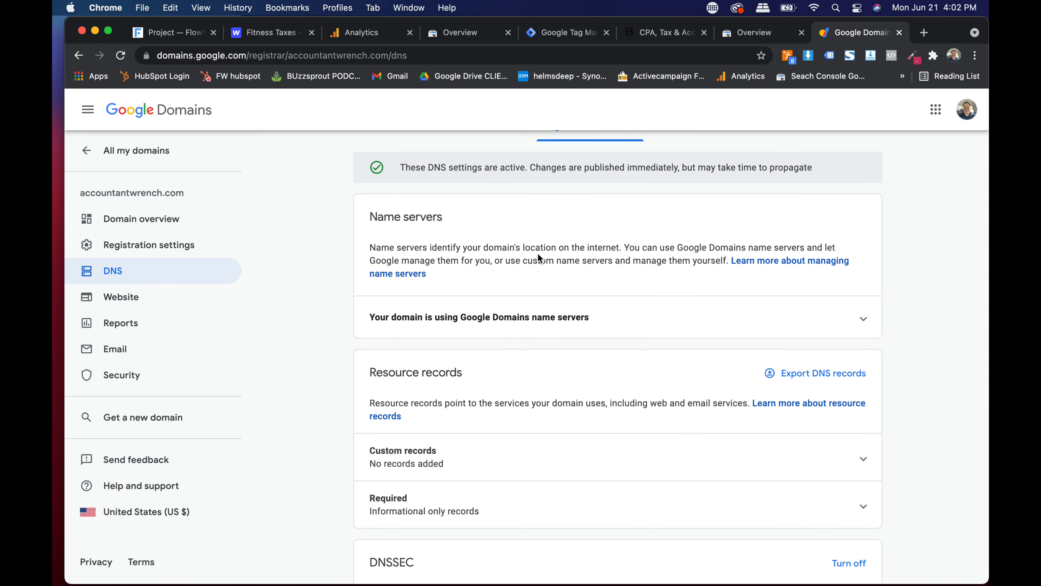
pyautogui.scroll(1, 538, 258)
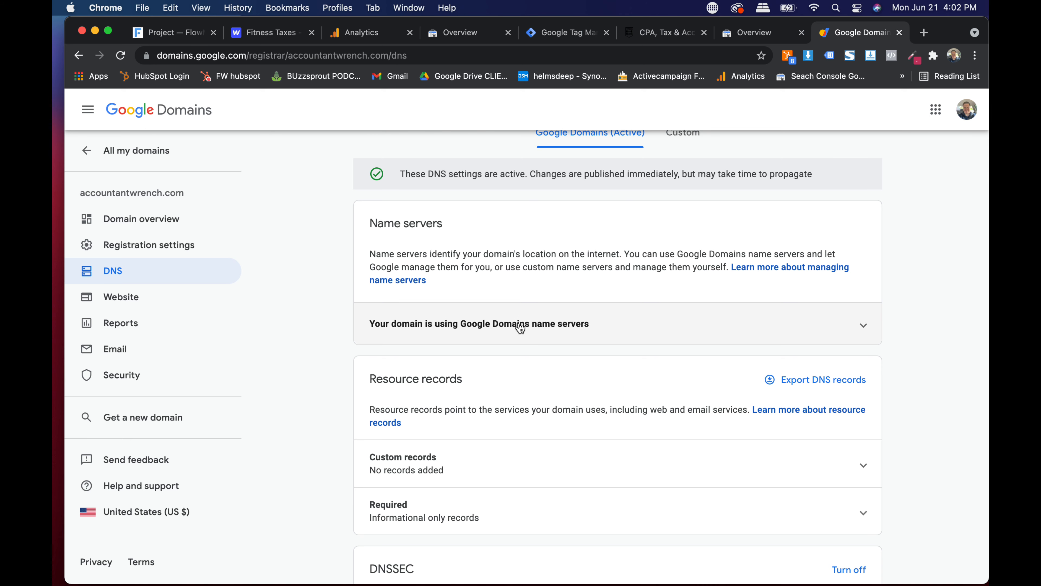
pyautogui.scroll(-3, 514, 332)
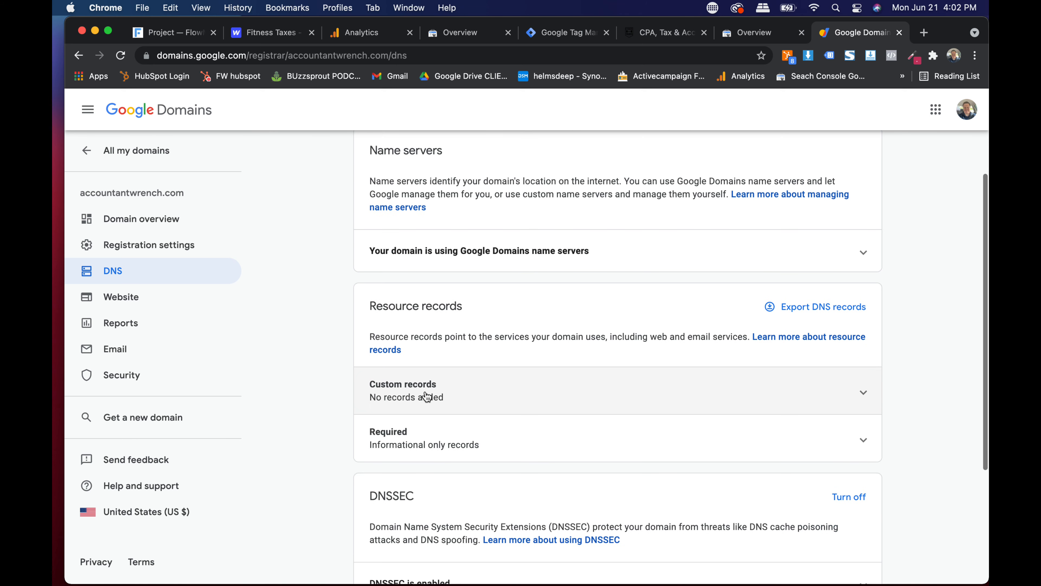
# - Draft a TXT custom record with host @, pasting then undoing the verification string
pyautogui.click(435, 388)
pyautogui.scroll(-4, 551, 304)
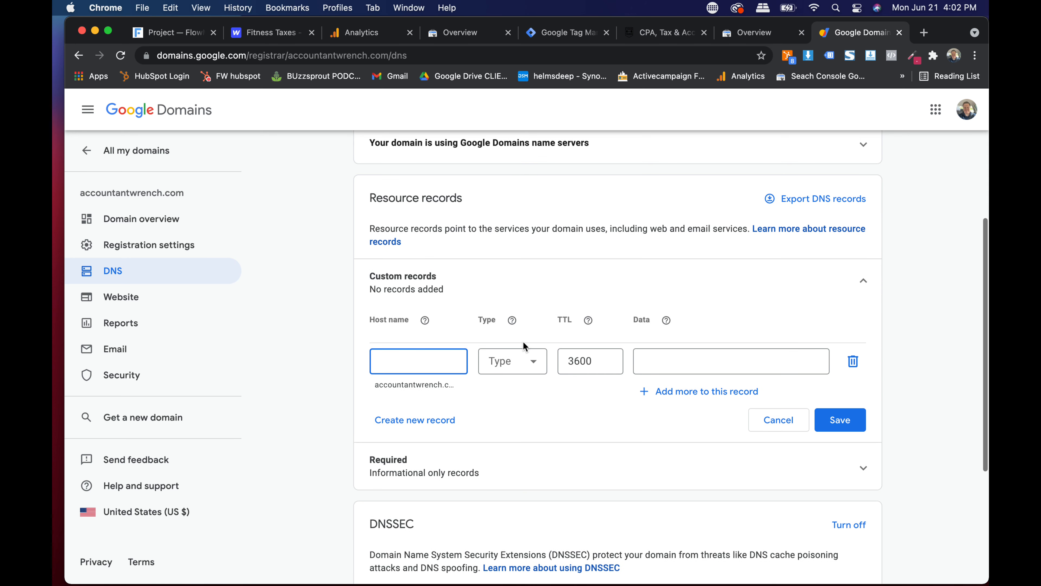
pyautogui.click(515, 361)
pyautogui.scroll(-6, 506, 451)
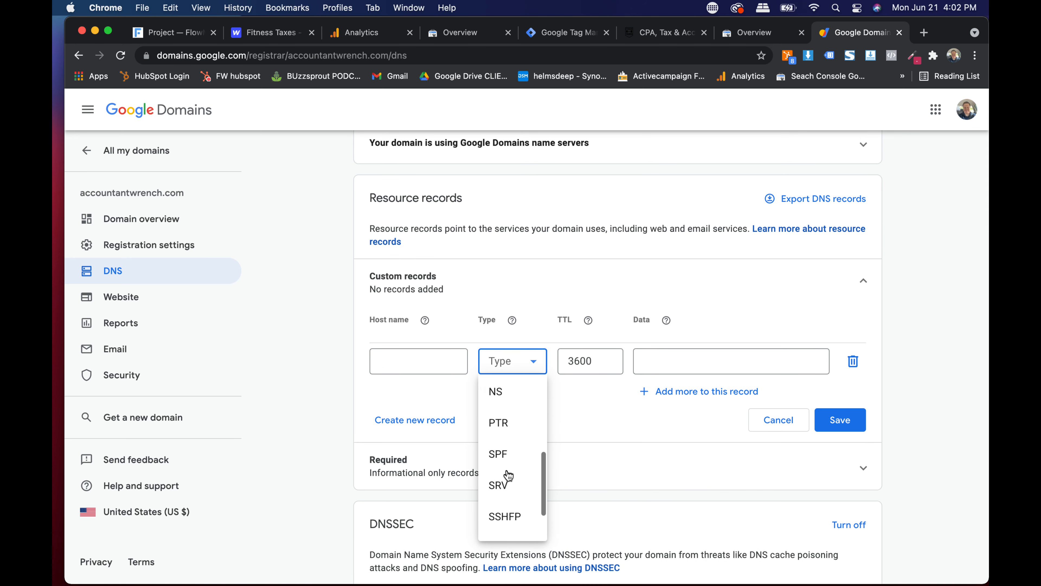
pyautogui.click(498, 520)
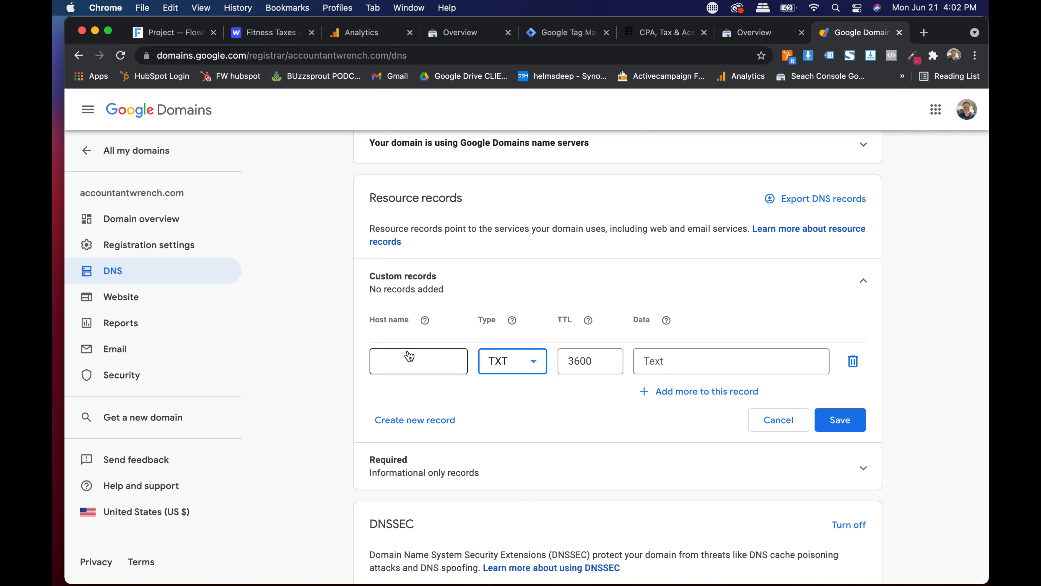
pyautogui.click(408, 359)
pyautogui.write('@')
pyautogui.click(677, 361)
pyautogui.write('google-site-verification=tw8gIO01OpFfcrEZy44rdYzIXCcL-01kc7FMxAQtynY')
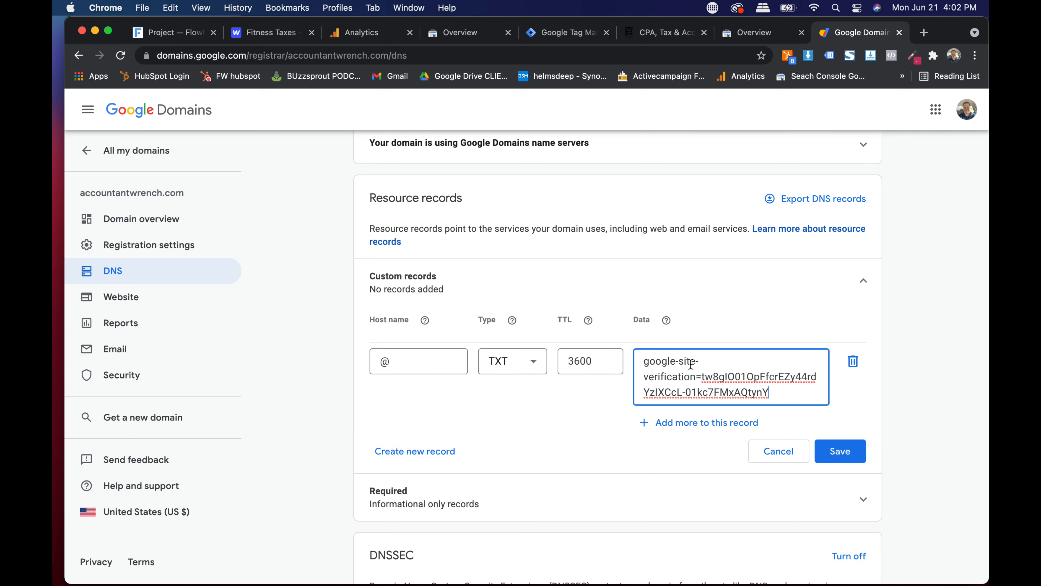
pyautogui.press('super+z')
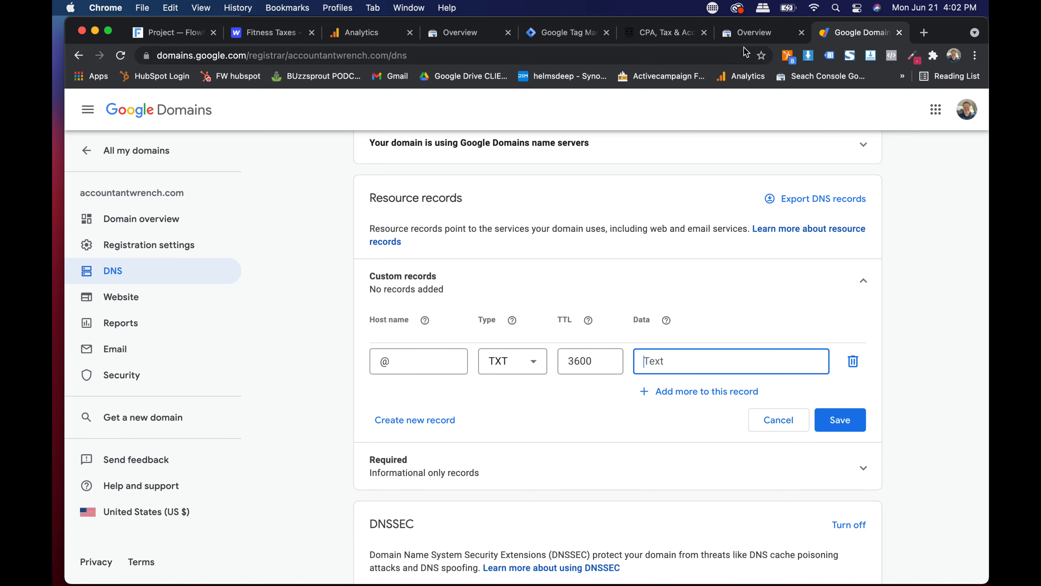
pyautogui.click(749, 35)
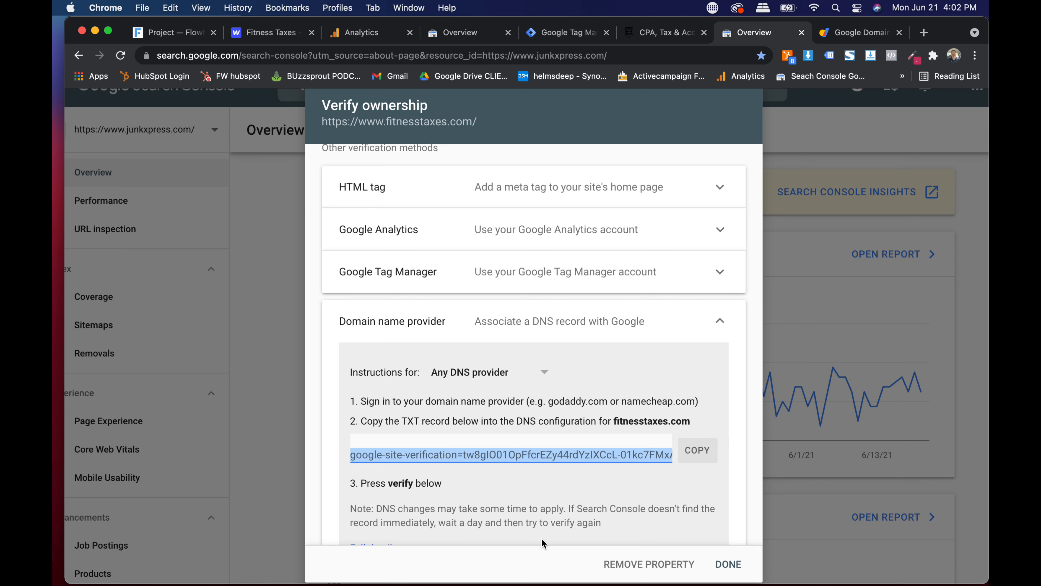
pyautogui.scroll(-1, 543, 544)
pyautogui.scroll(3, 617, 252)
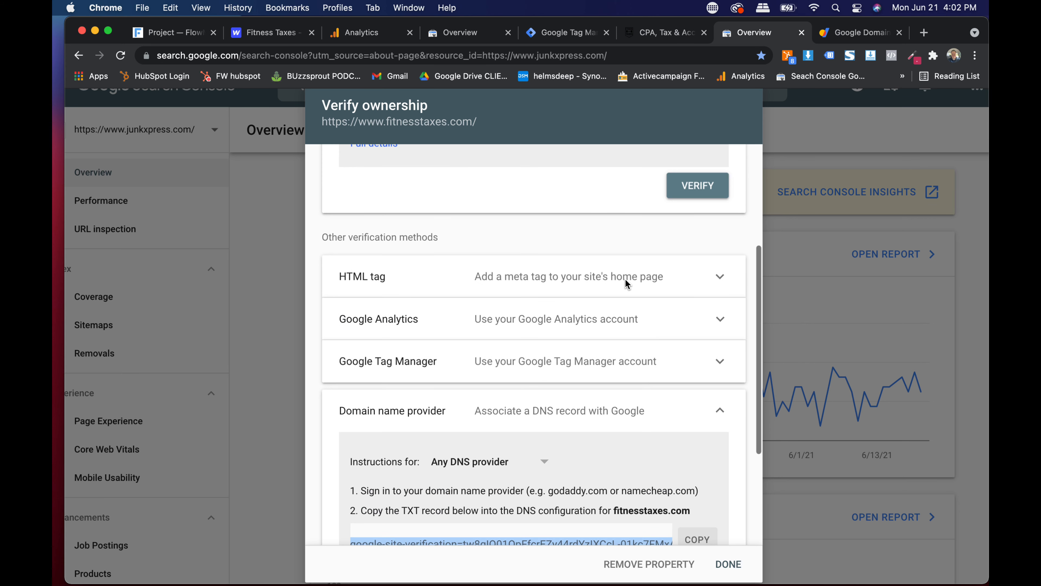
pyautogui.click(436, 361)
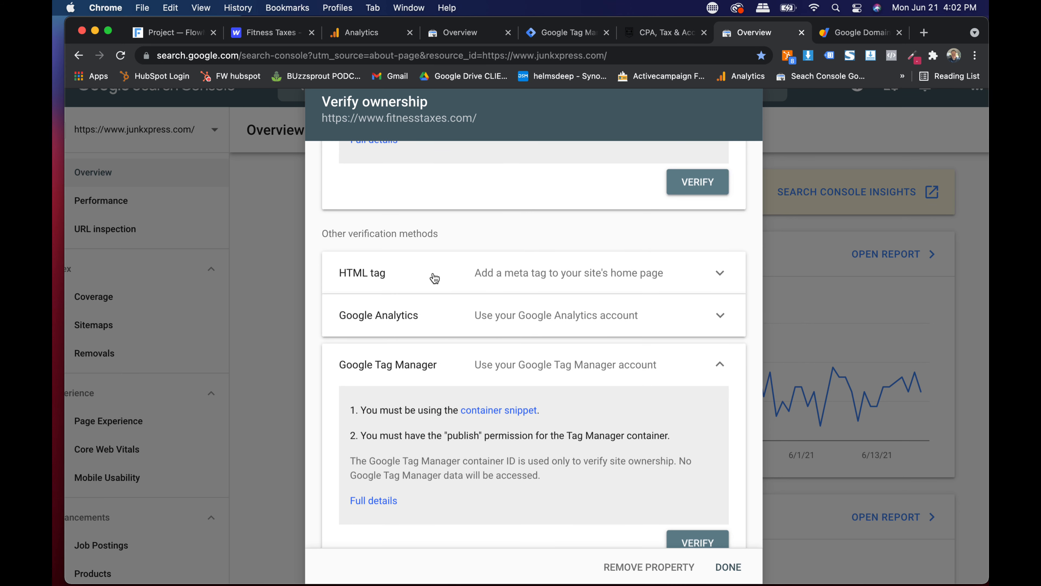
pyautogui.click(434, 280)
pyautogui.click(704, 487)
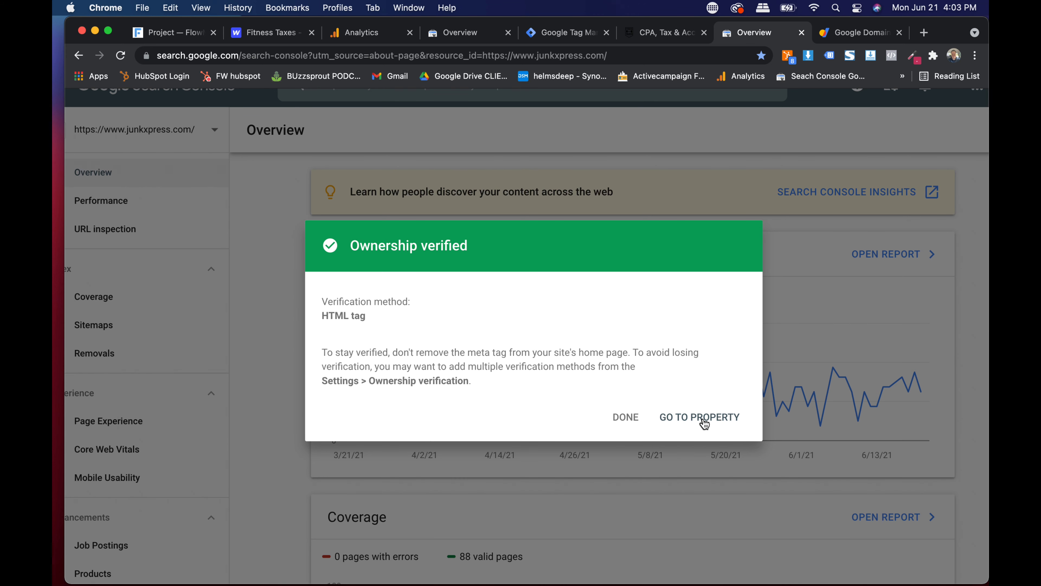
pyautogui.click(681, 418)
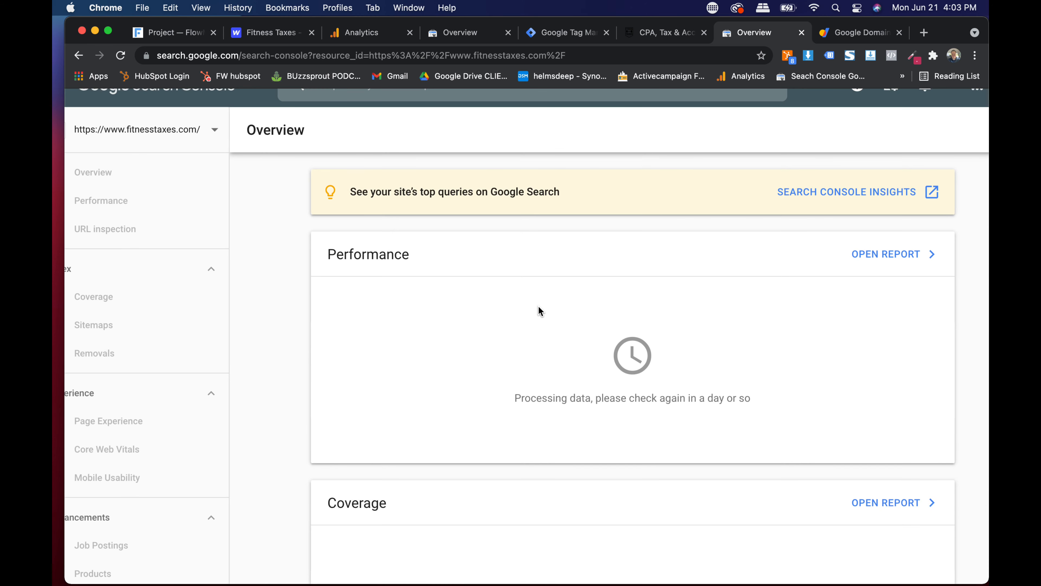
# - Start a fitnesstaxes.com Domain property, copy its TXT record, and choose Verify Later
pyautogui.click(183, 133)
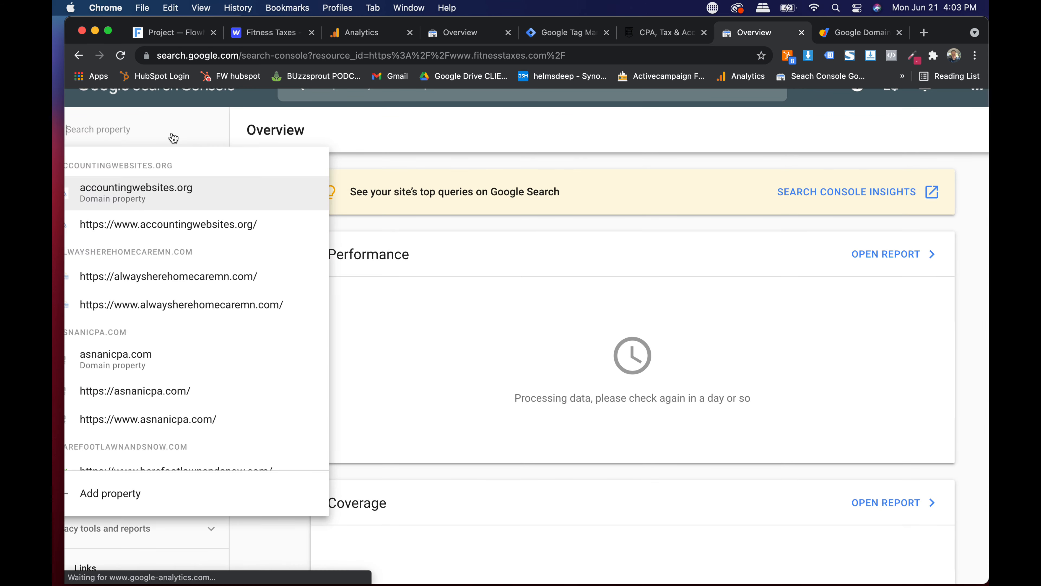
pyautogui.click(124, 494)
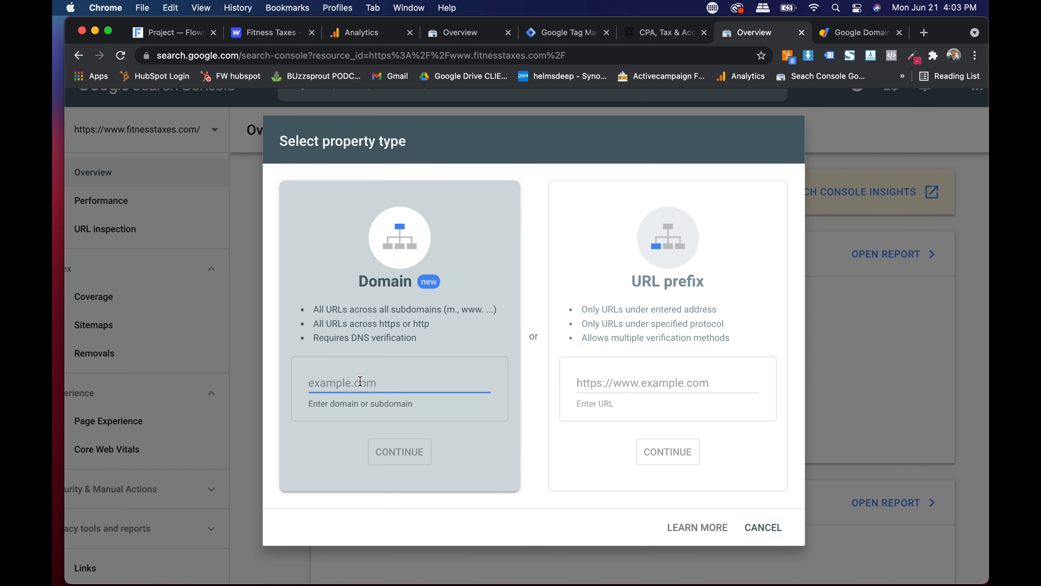
pyautogui.write('fitnesstaxes.com')
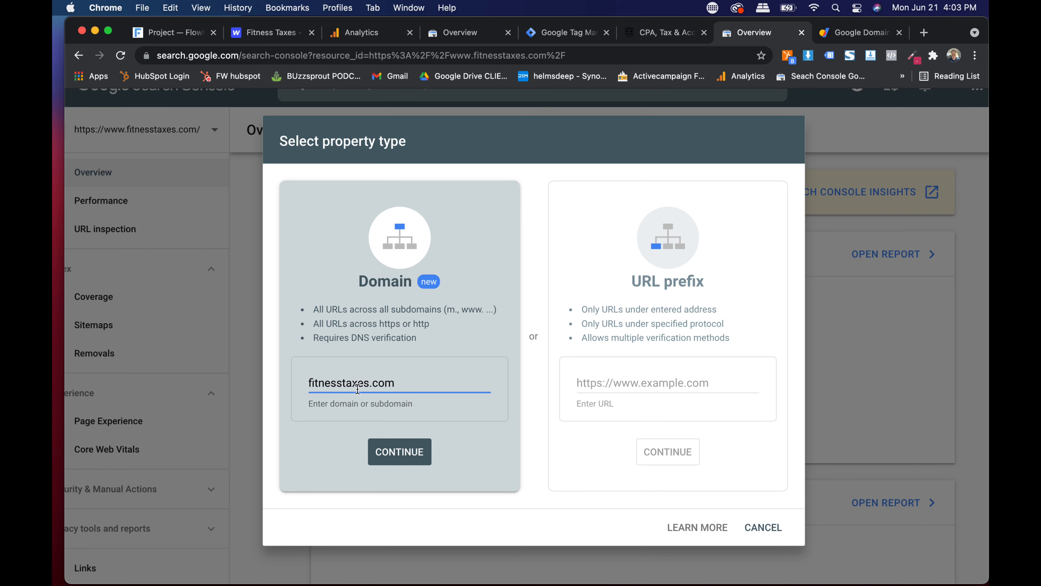
pyautogui.click(399, 451)
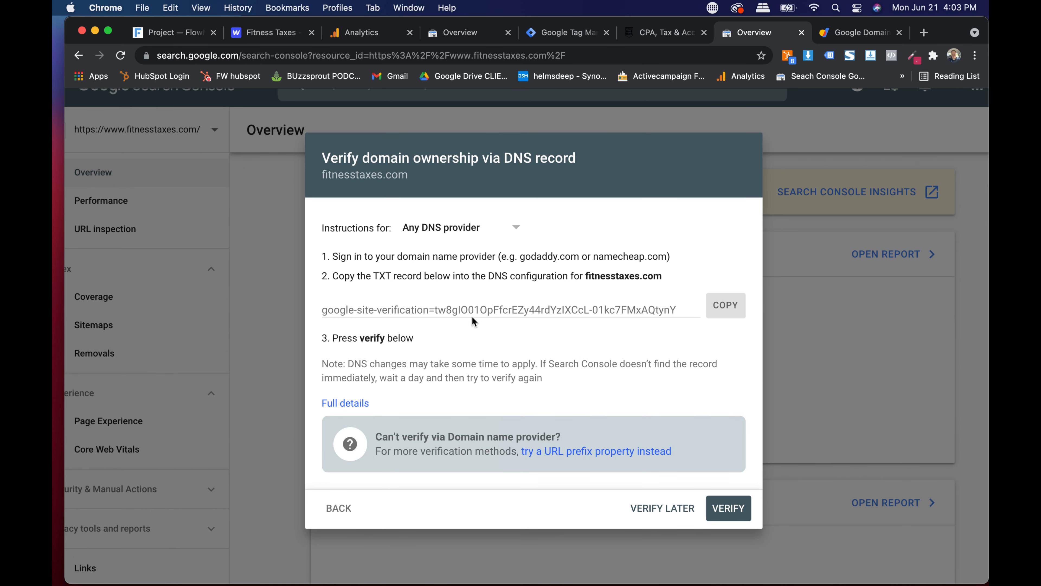
pyautogui.click(448, 307)
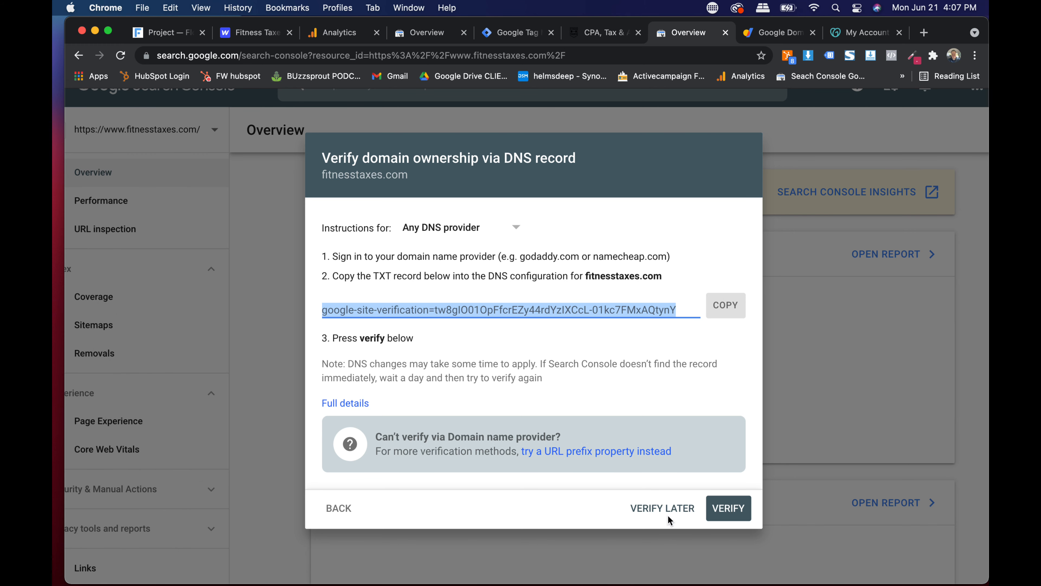
pyautogui.tripleClick(480, 308)
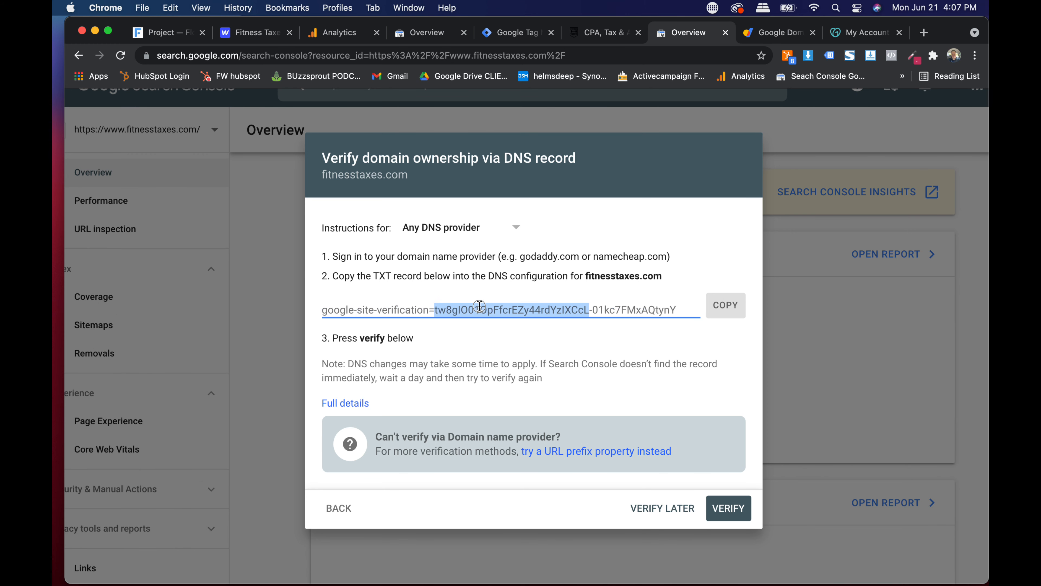
pyautogui.click(664, 508)
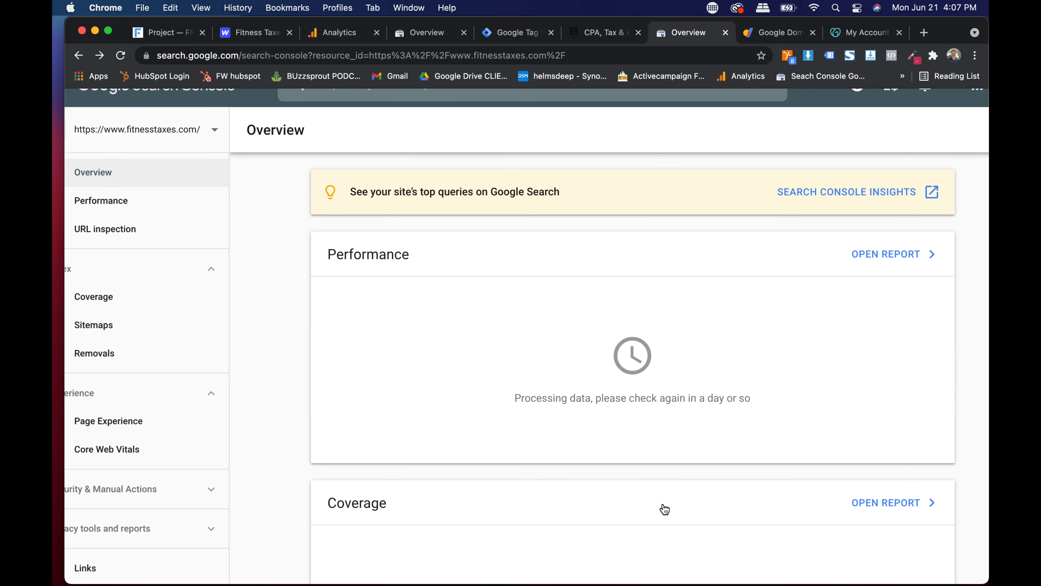
# - Open Settings > Users and permissions to view fitnesstaxes.com's single Owner
pyautogui.scroll(-3, 256, 305)
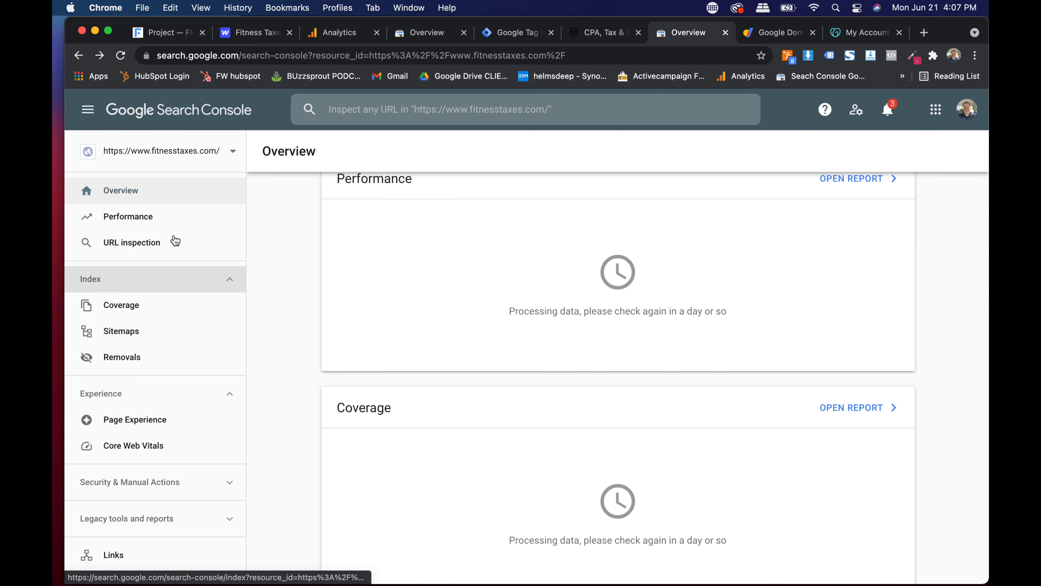
pyautogui.click(167, 154)
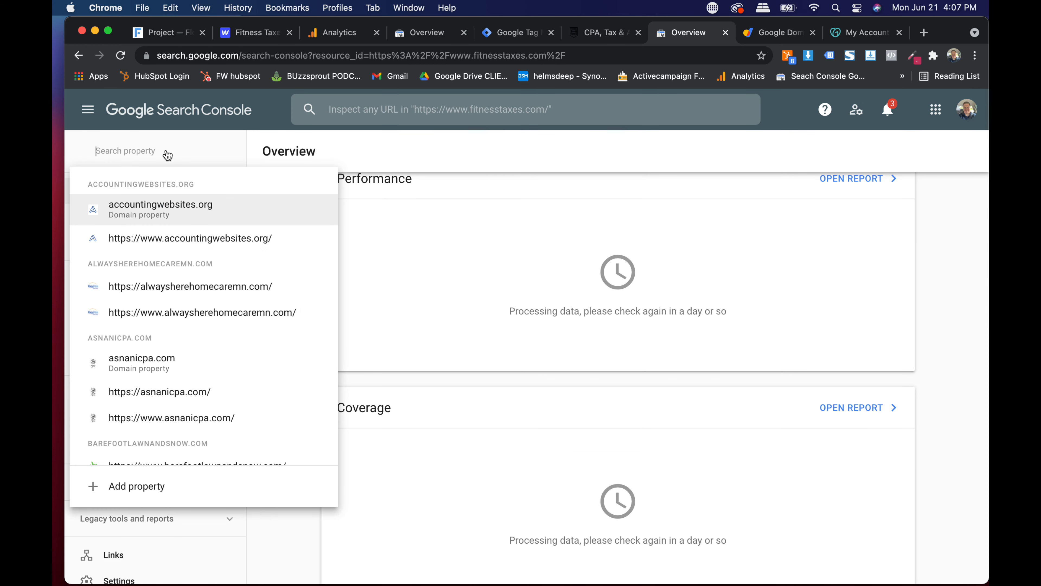
pyautogui.click(480, 298)
pyautogui.scroll(-3, 159, 315)
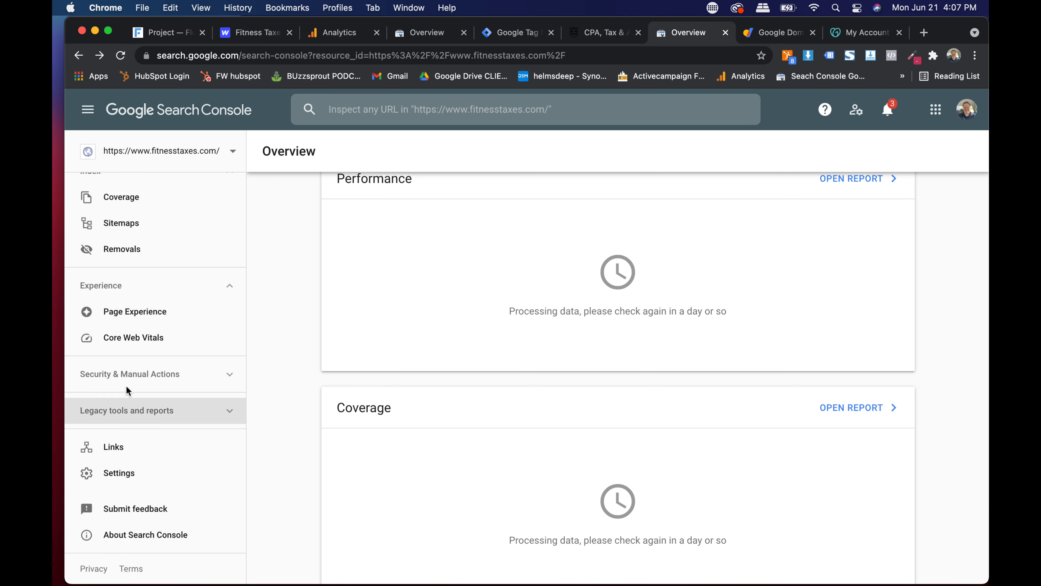
pyautogui.click(146, 470)
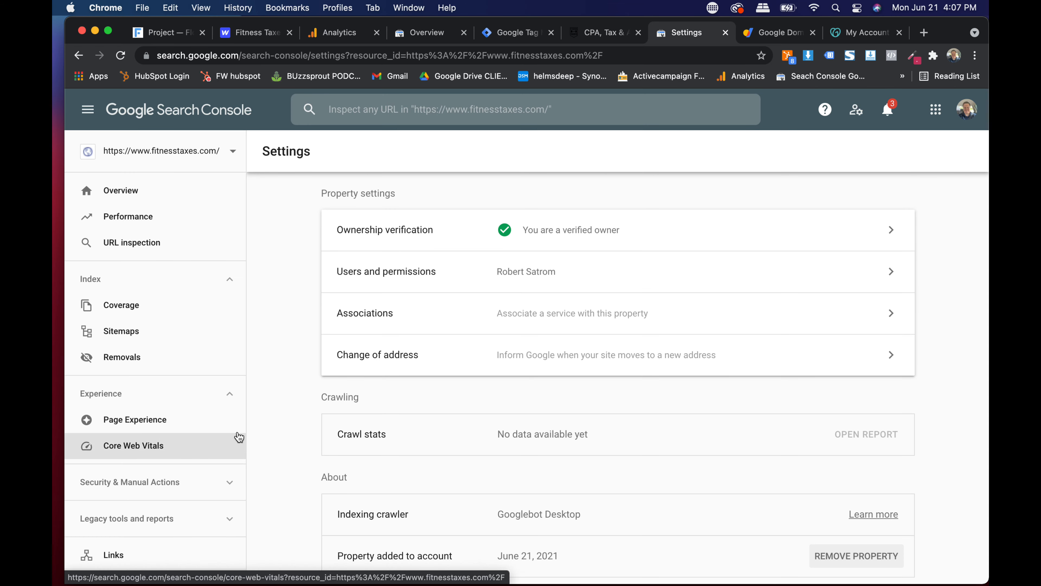
pyautogui.click(465, 279)
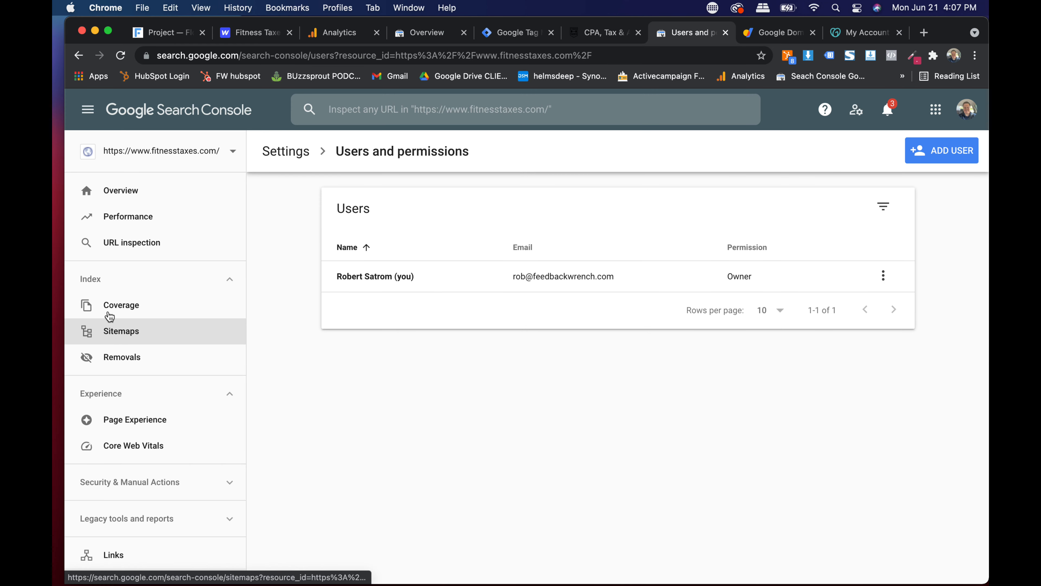
pyautogui.scroll(-3, 161, 488)
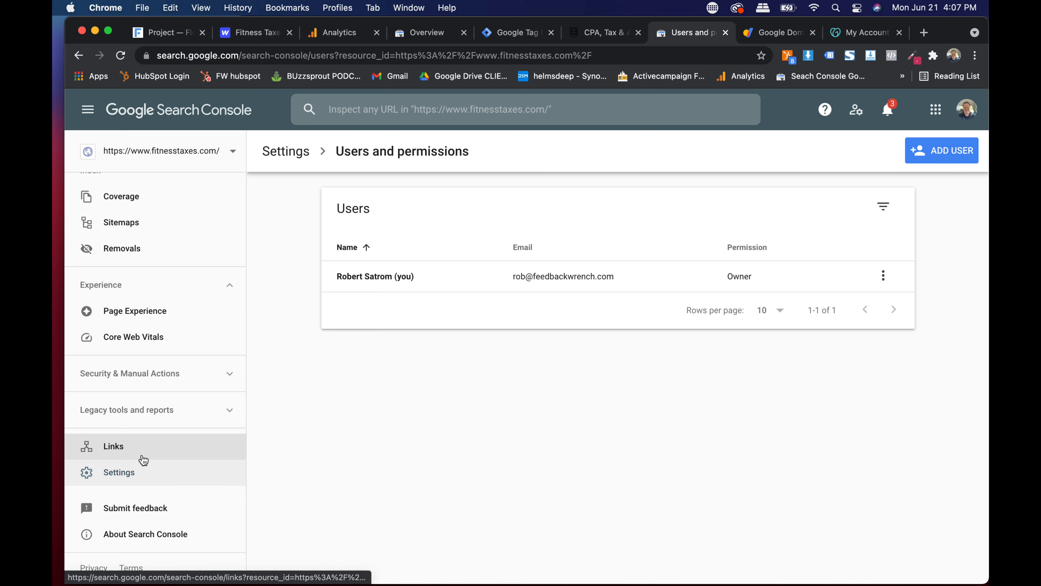
# - Enter sitemap.xml as the new sitemap URL on the Sitemaps page
pyautogui.click(121, 226)
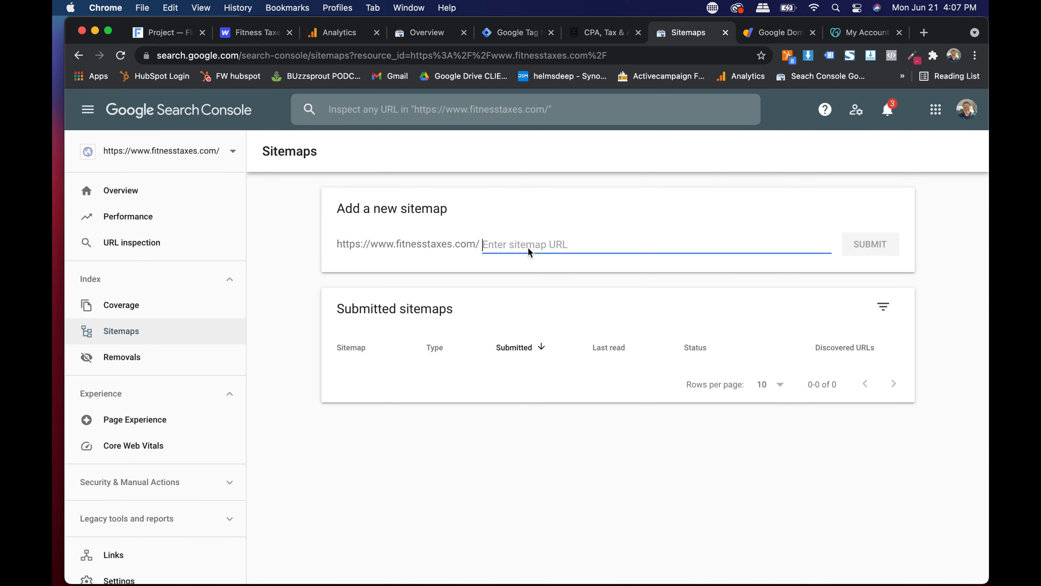
pyautogui.write('sitemap.xml')
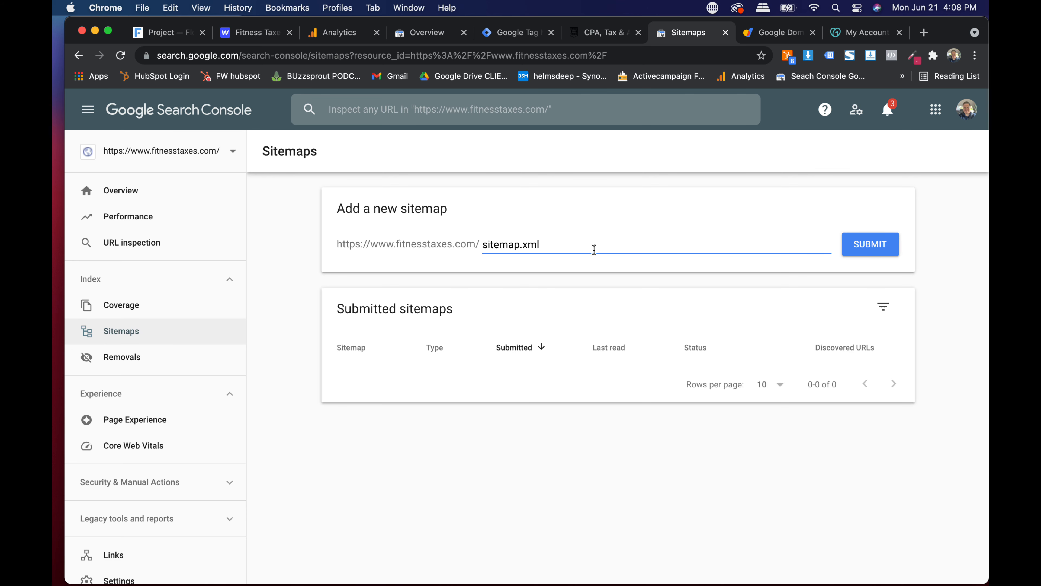
pyautogui.doubleClick(594, 249)
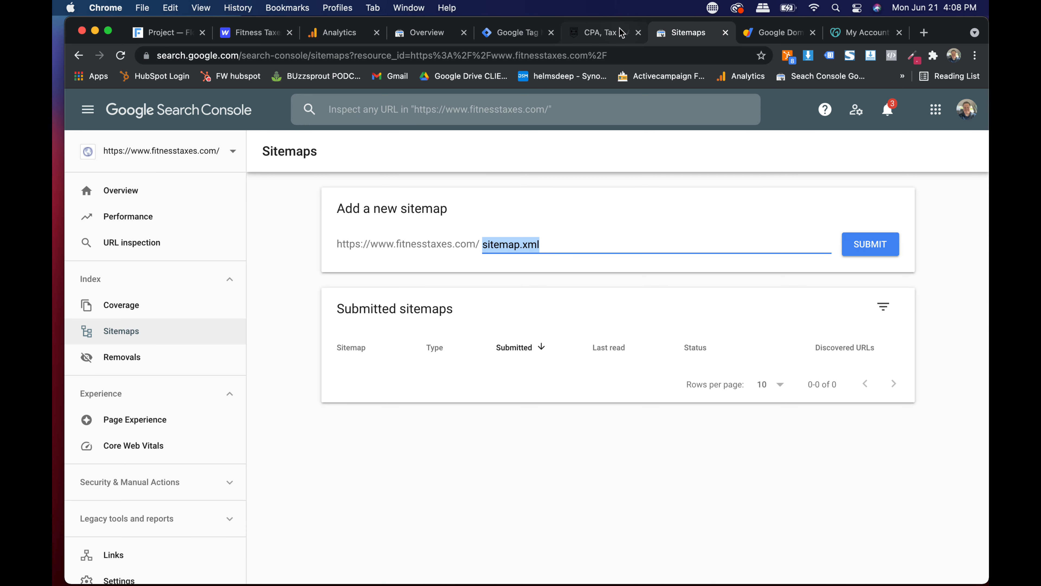
pyautogui.click(602, 33)
# - Load fitnesstaxes.com/sitemap.xml to check its page URLs, then return to Sitemaps
pyautogui.click(451, 54)
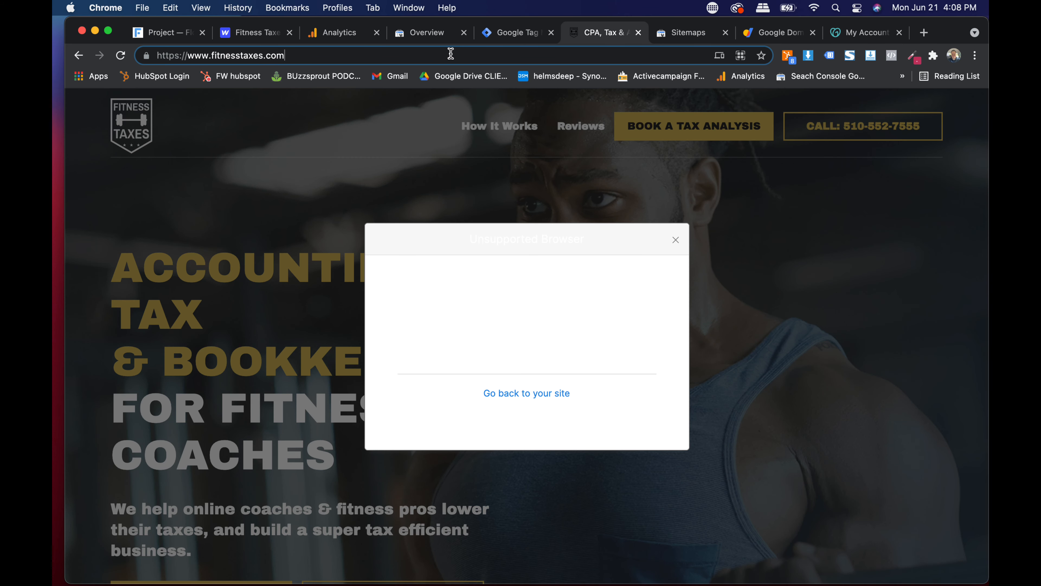
pyautogui.write('/si')
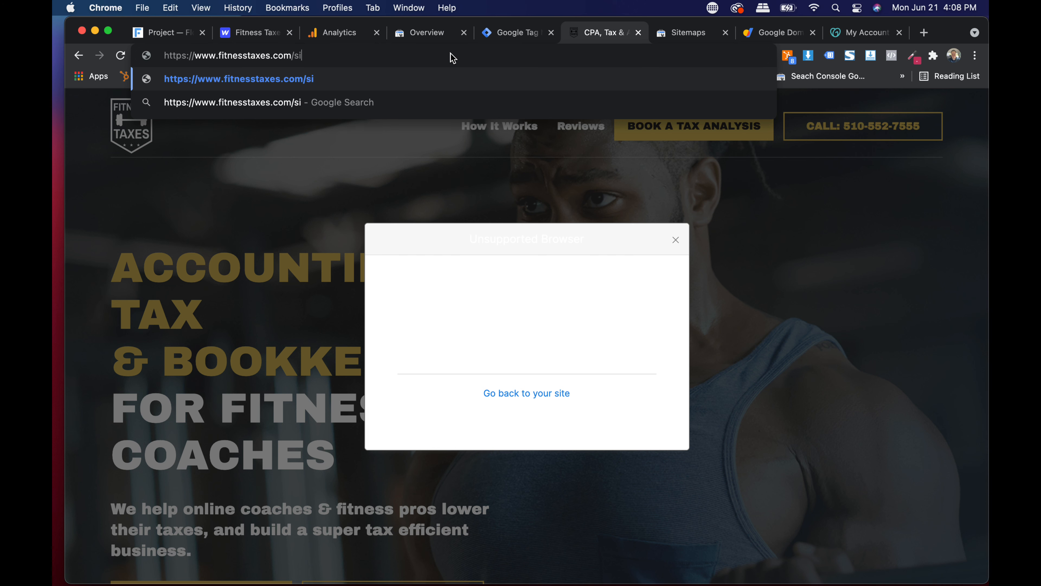
pyautogui.write('temap.')
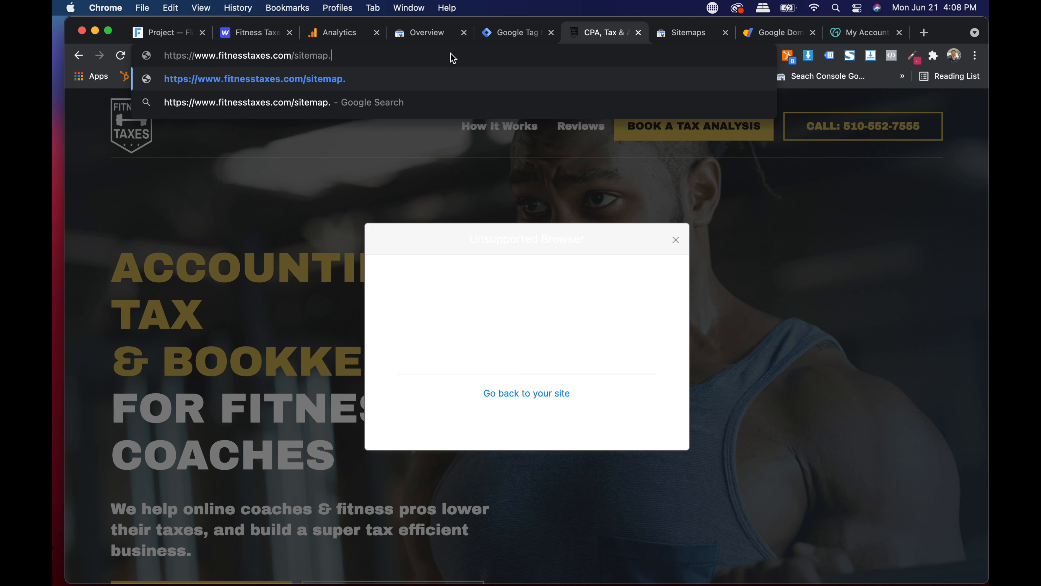
pyautogui.write('xml')
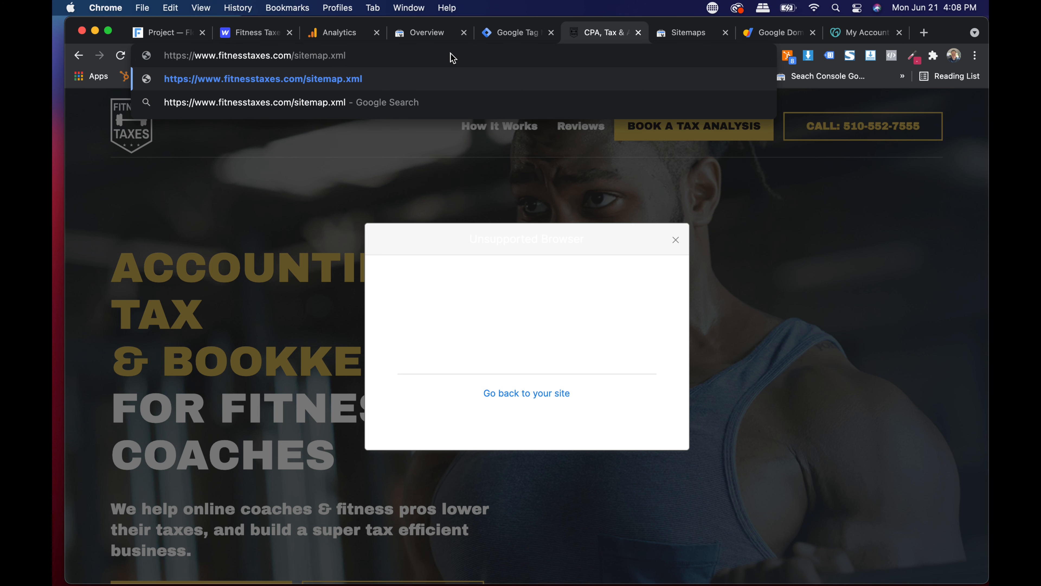
pyautogui.press('Return')
pyautogui.click(451, 56)
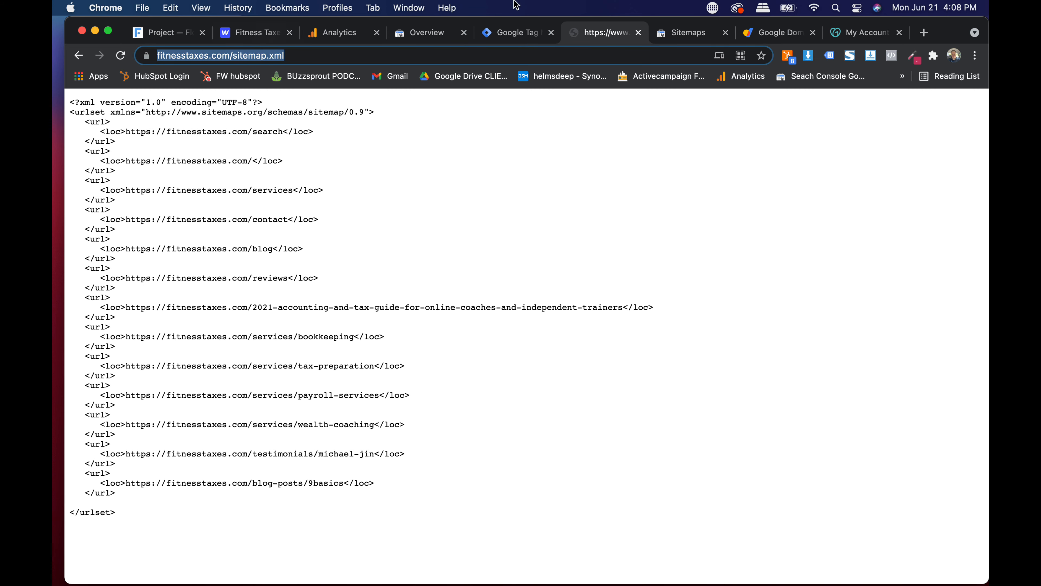
pyautogui.click(690, 33)
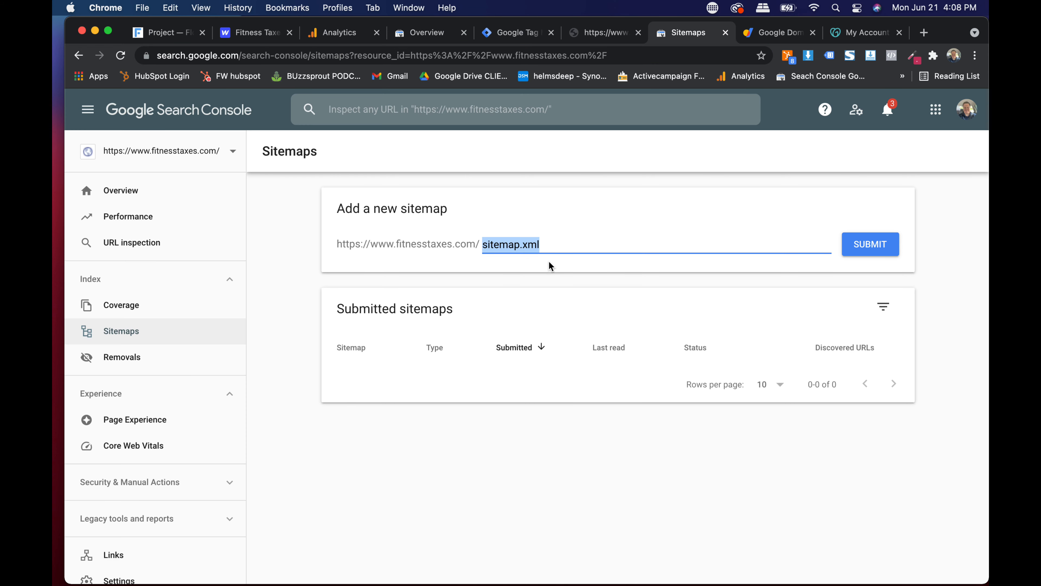
# - Submit sitemap.xml in Search Console and dismiss the success confirmation
pyautogui.click(570, 242)
pyautogui.scroll(5, 517, 249)
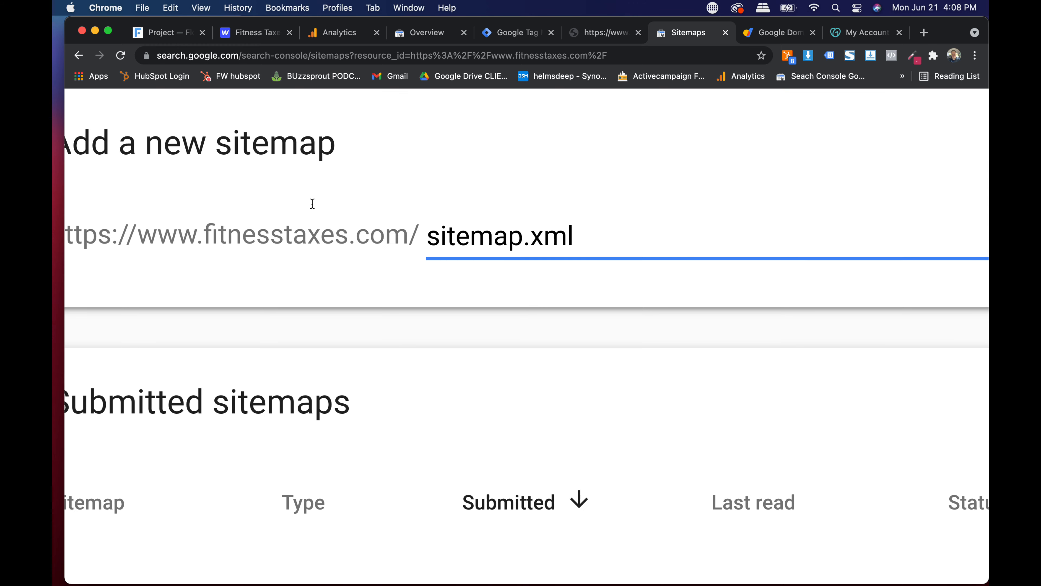
pyautogui.scroll(-5, 526, 239)
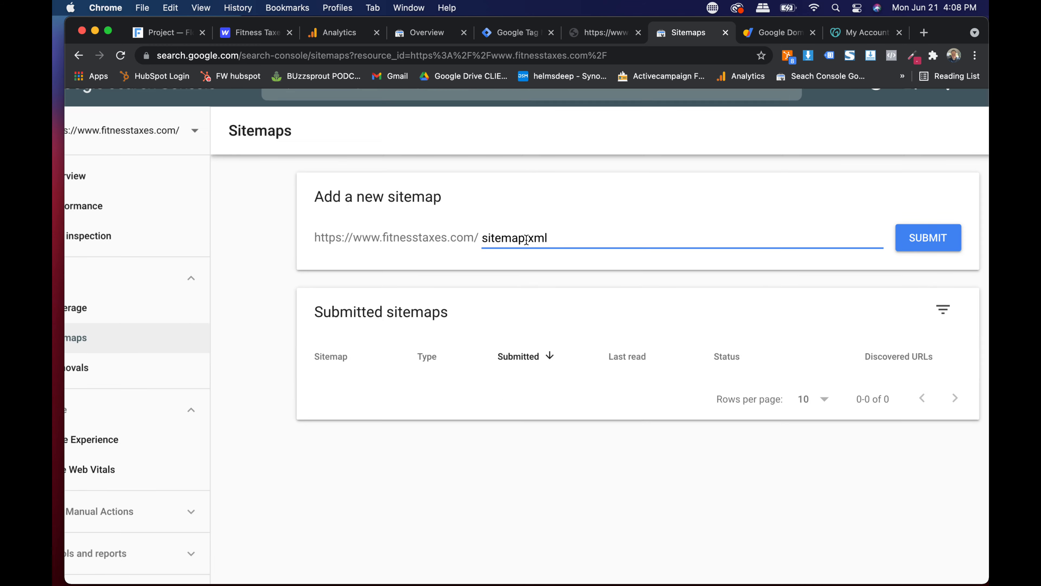
pyautogui.click(919, 238)
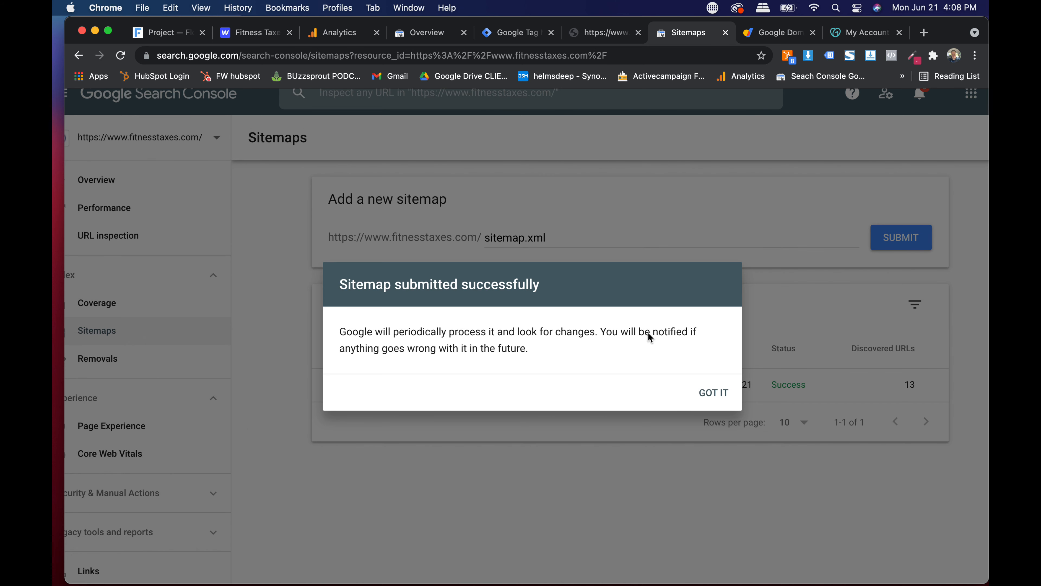
pyautogui.click(719, 400)
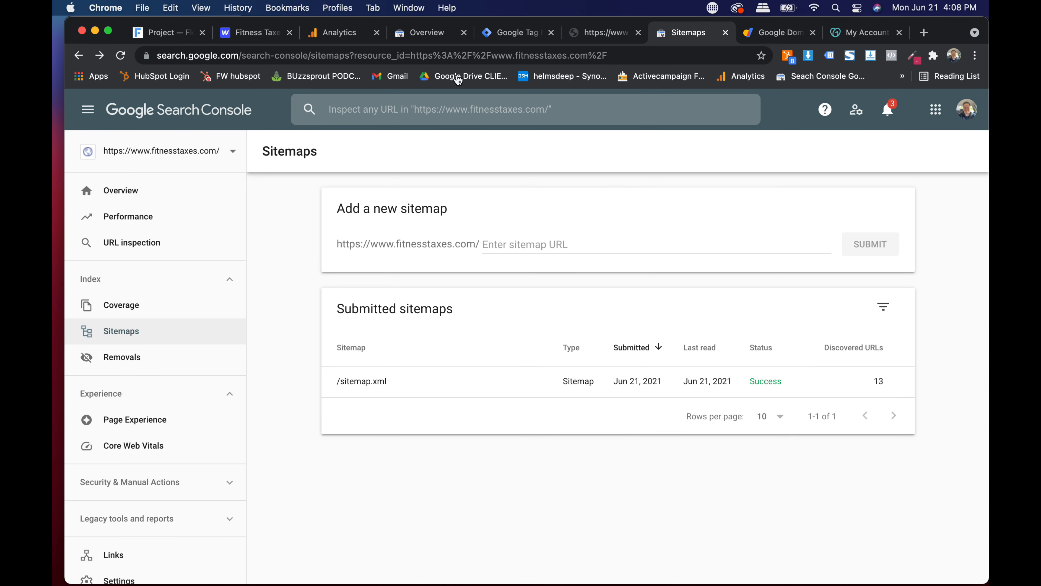
pyautogui.click(334, 32)
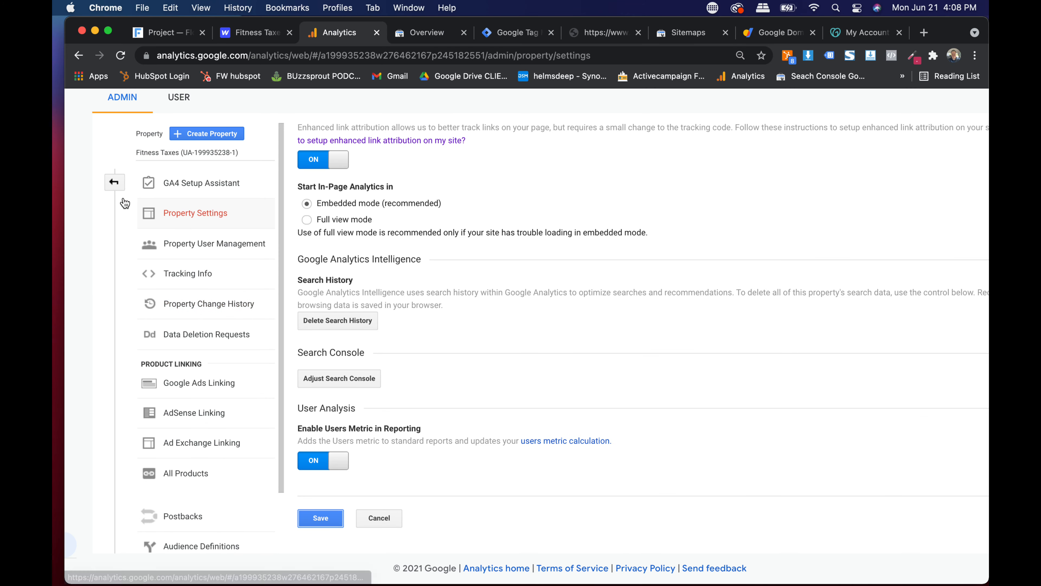
# - In Analytics Property Settings, open Adjust Search Console and add a linked Search Console site
pyautogui.click(114, 182)
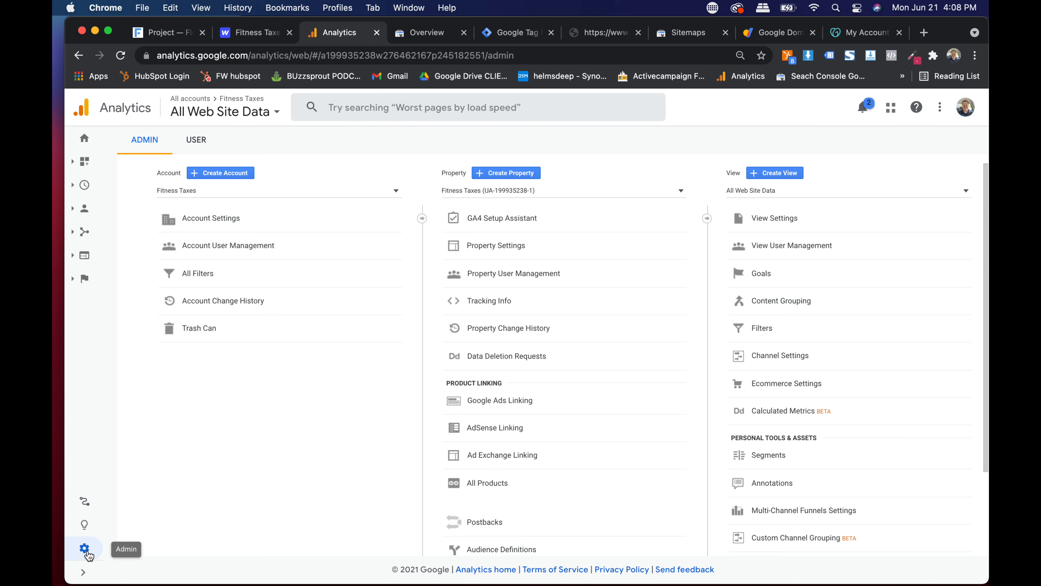
pyautogui.click(502, 248)
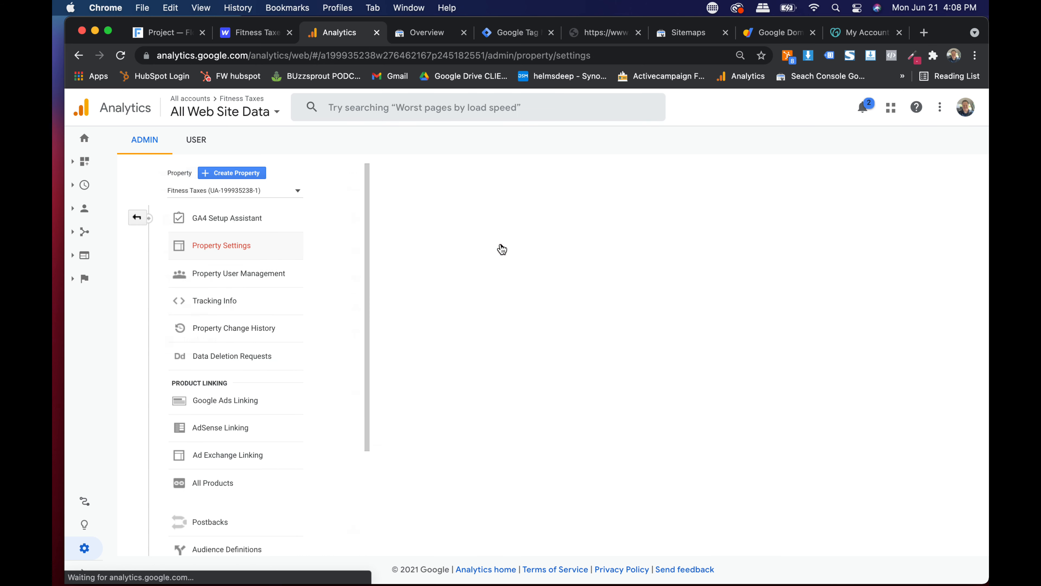
pyautogui.scroll(-7, 447, 287)
pyautogui.scroll(-5, 447, 287)
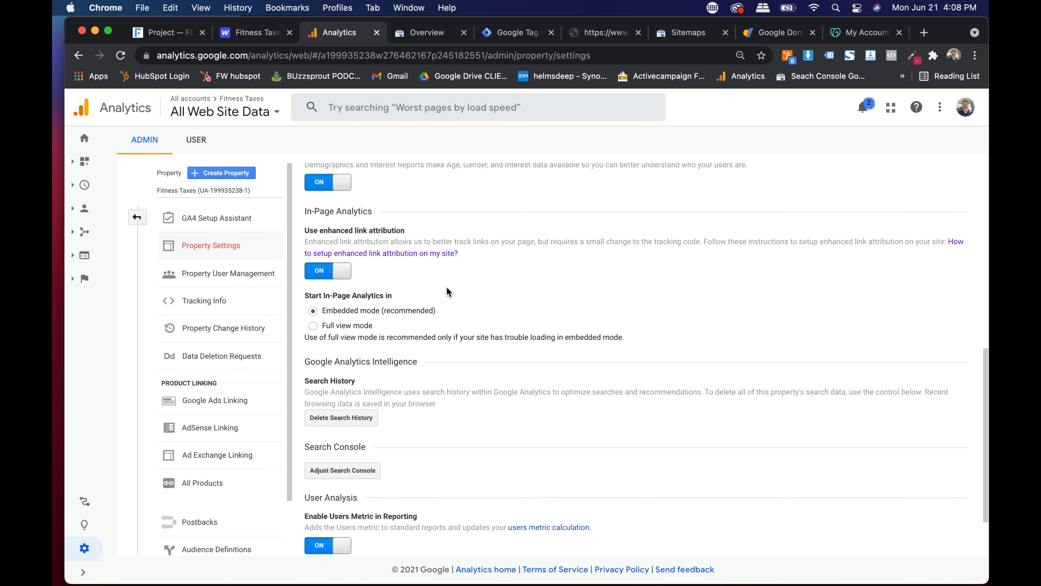
pyautogui.scroll(5, 340, 445)
pyautogui.scroll(-4, 340, 445)
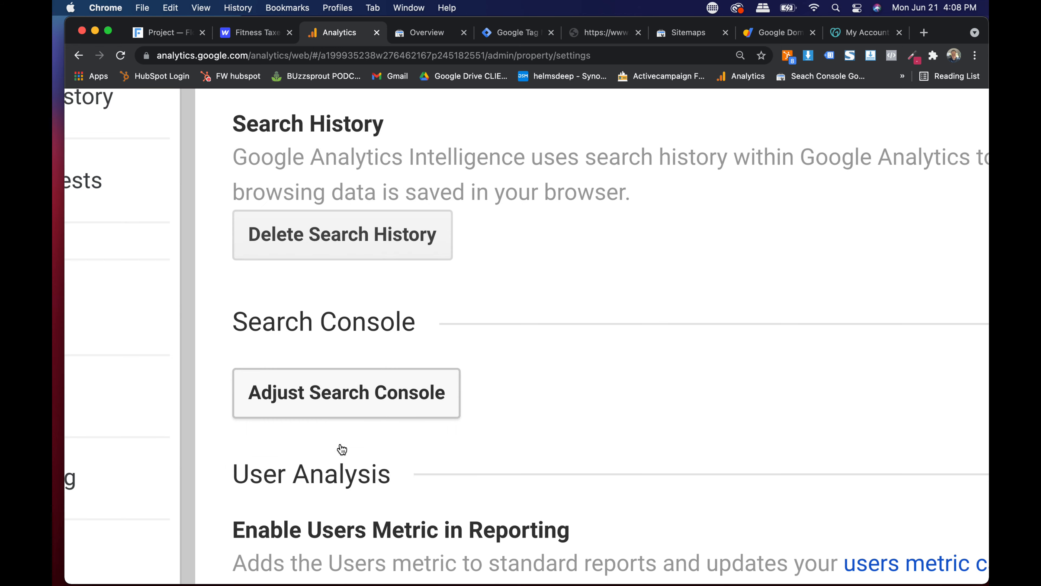
pyautogui.click(325, 308)
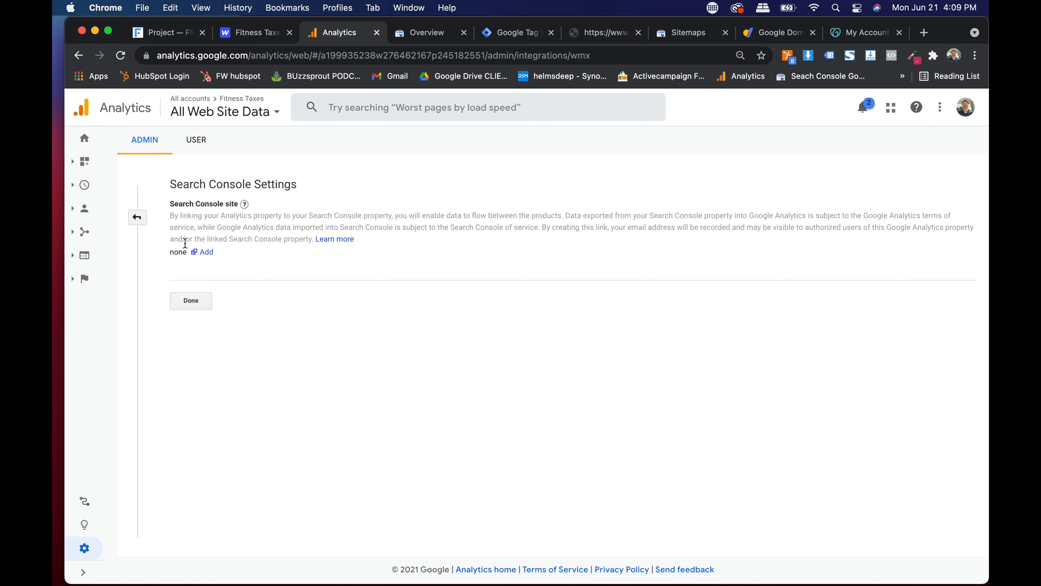
pyautogui.click(203, 252)
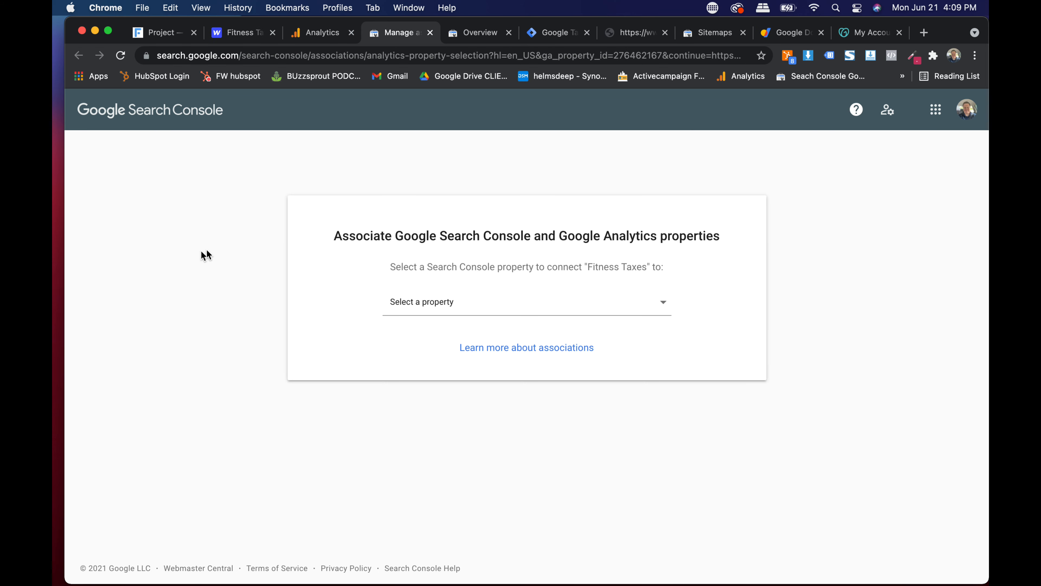
pyautogui.click(450, 306)
pyautogui.write('fitnes')
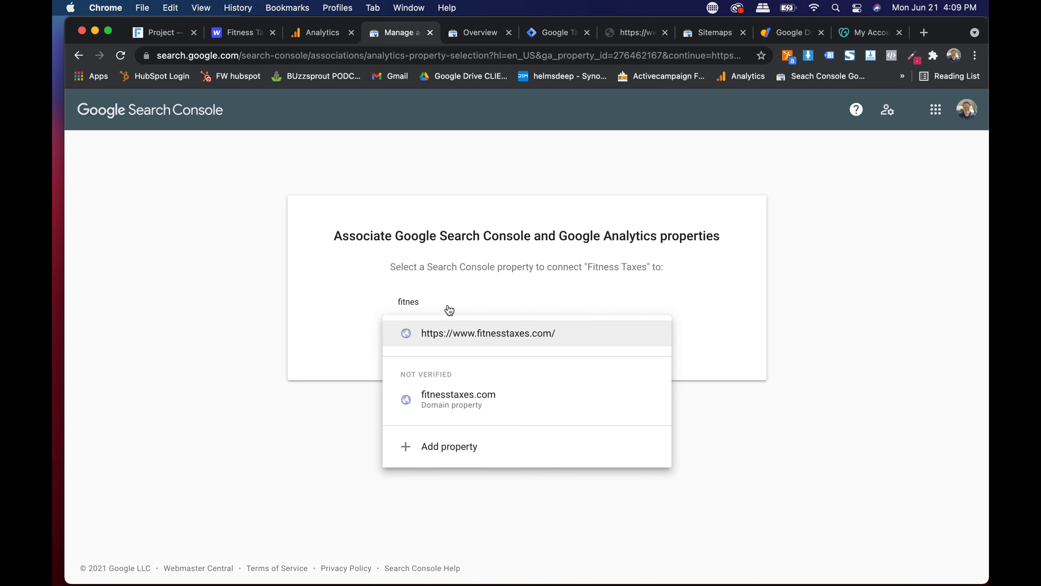
pyautogui.click(528, 337)
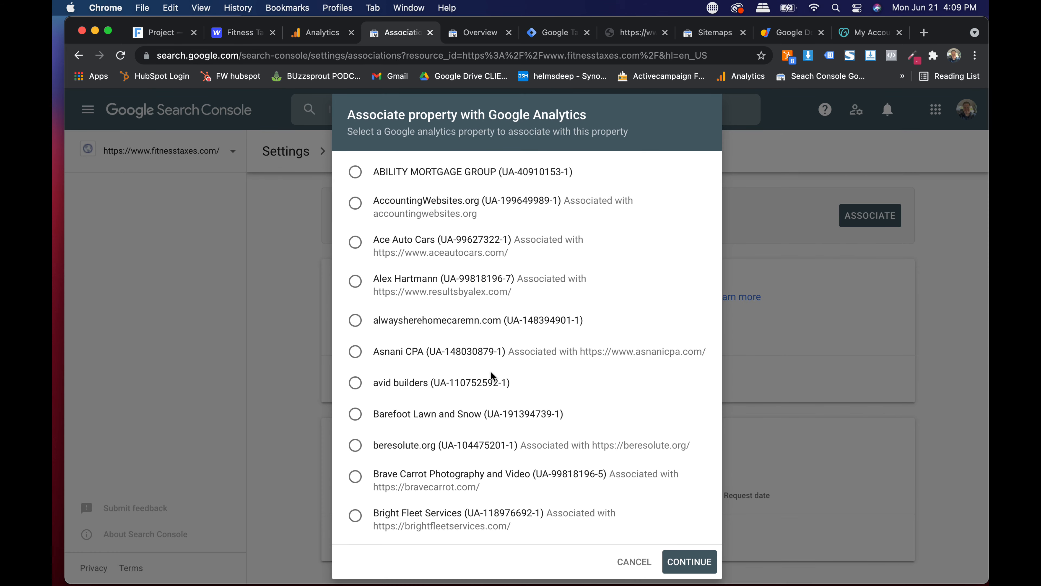
pyautogui.click(685, 562)
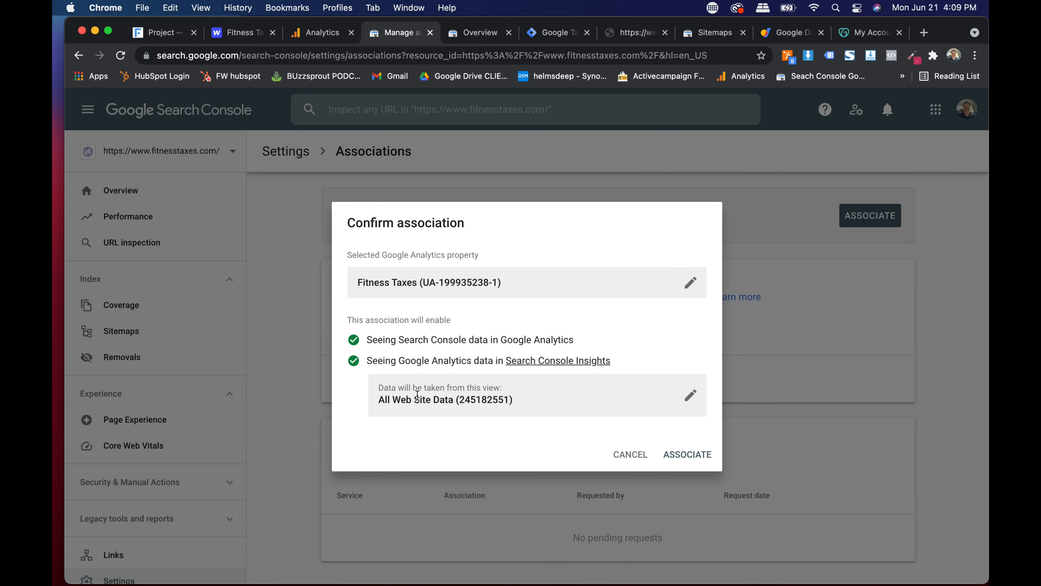
pyautogui.click(697, 456)
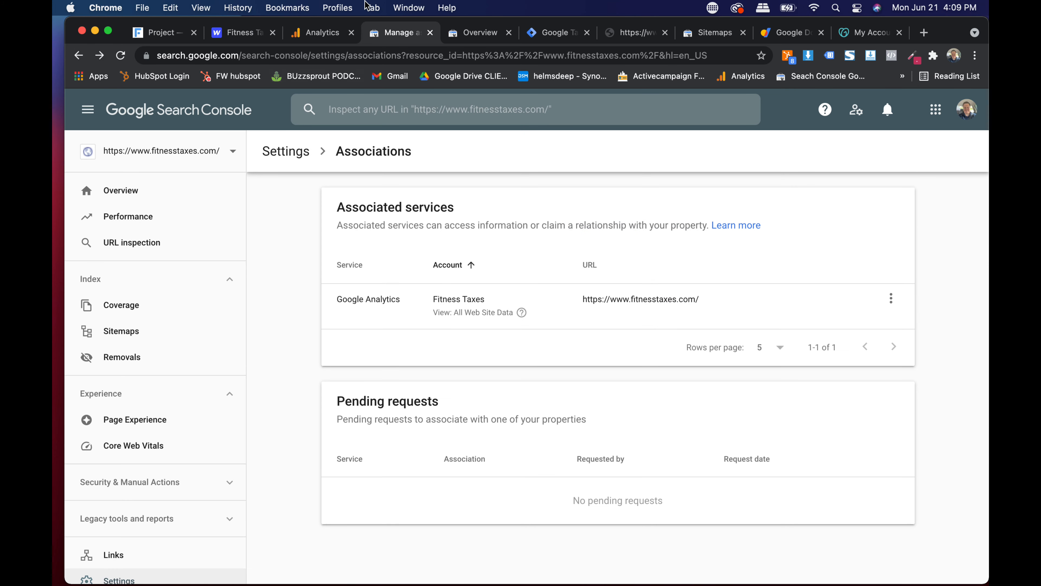
# - Close the Search Console settings in Analytics and return to the Admin overview
pyautogui.click(322, 33)
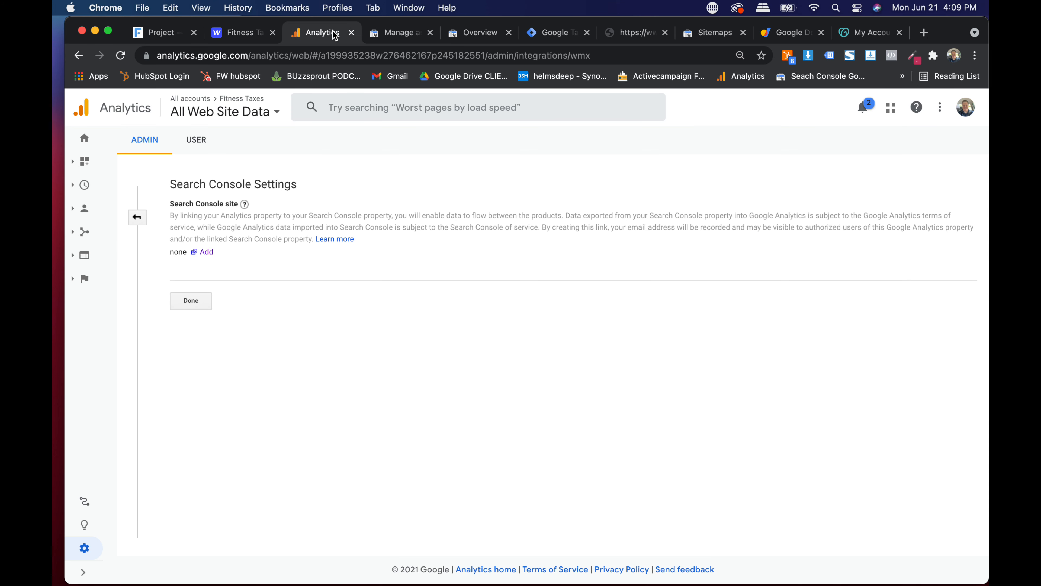
pyautogui.click(190, 300)
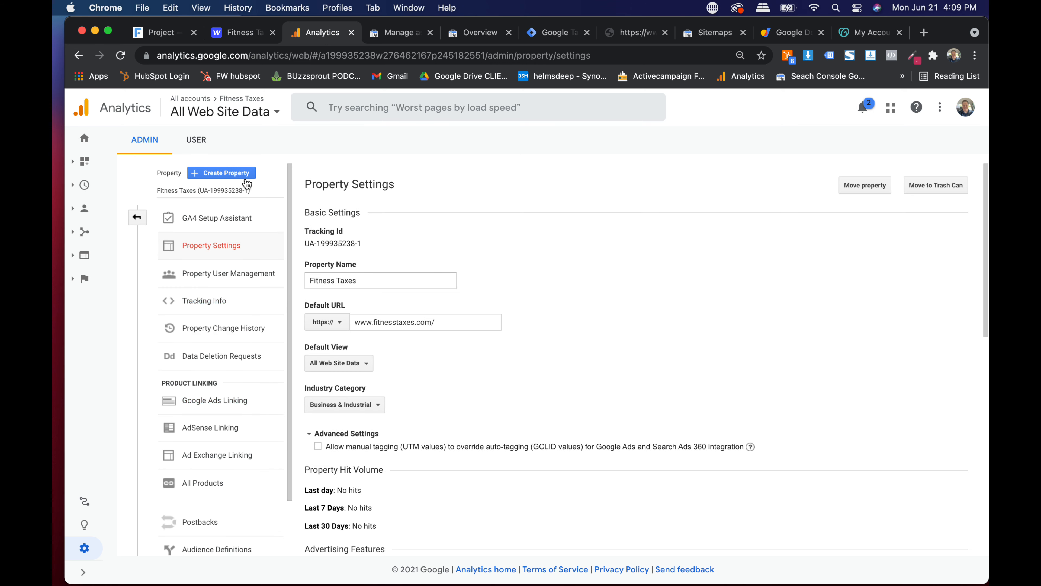
pyautogui.scroll(-10, 314, 295)
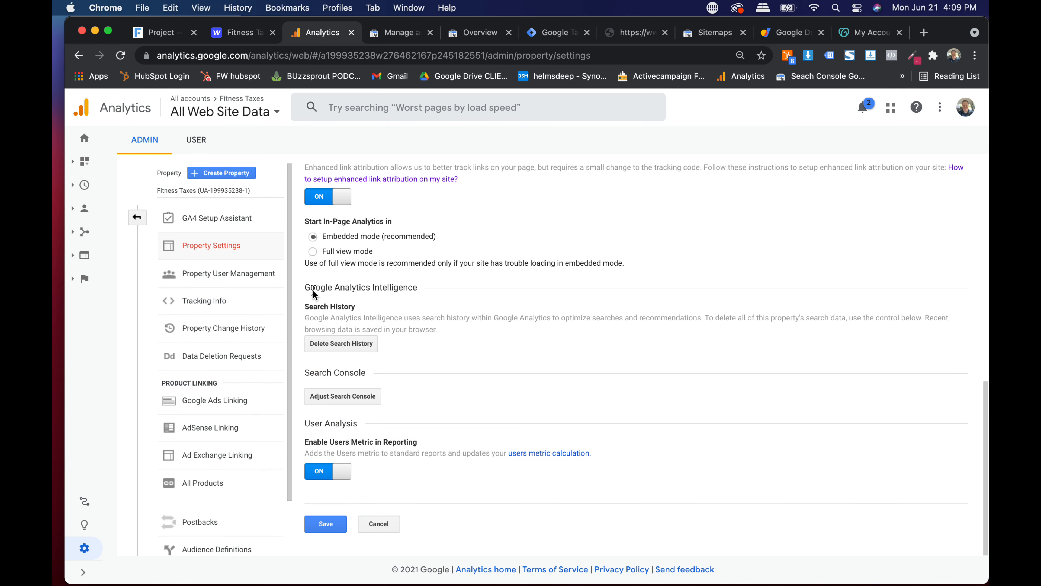
pyautogui.click(137, 217)
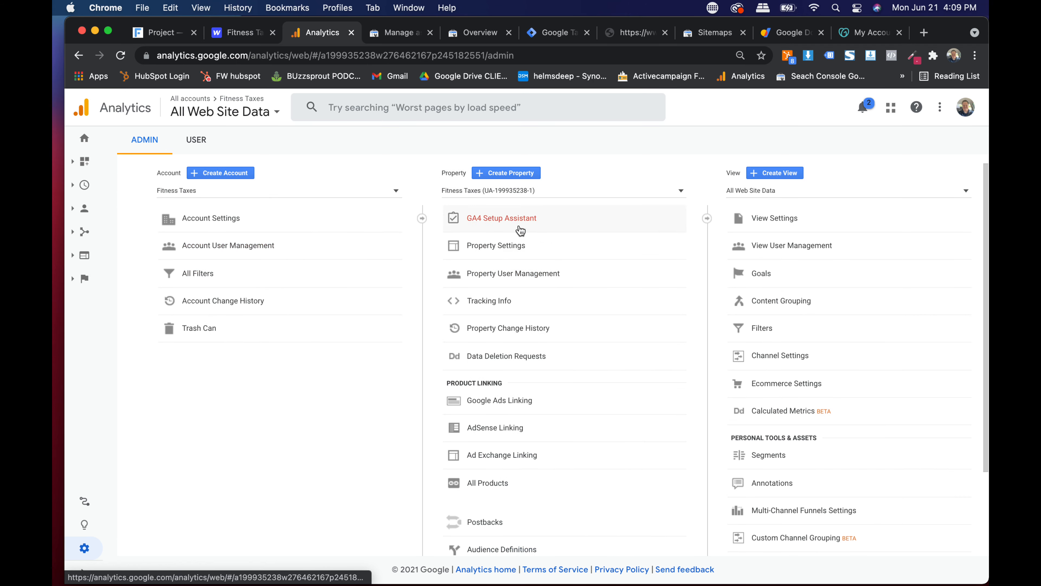
# - Browse Google Ads Linking and Property Settings, glance at sitemap.xml, then return to Admin
pyautogui.scroll(-3, 510, 446)
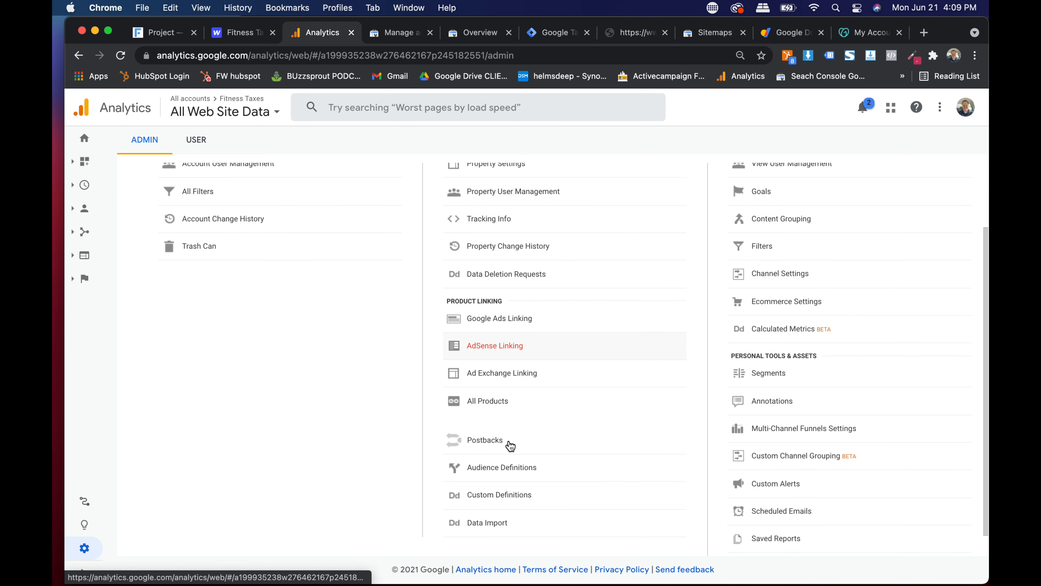
pyautogui.click(515, 311)
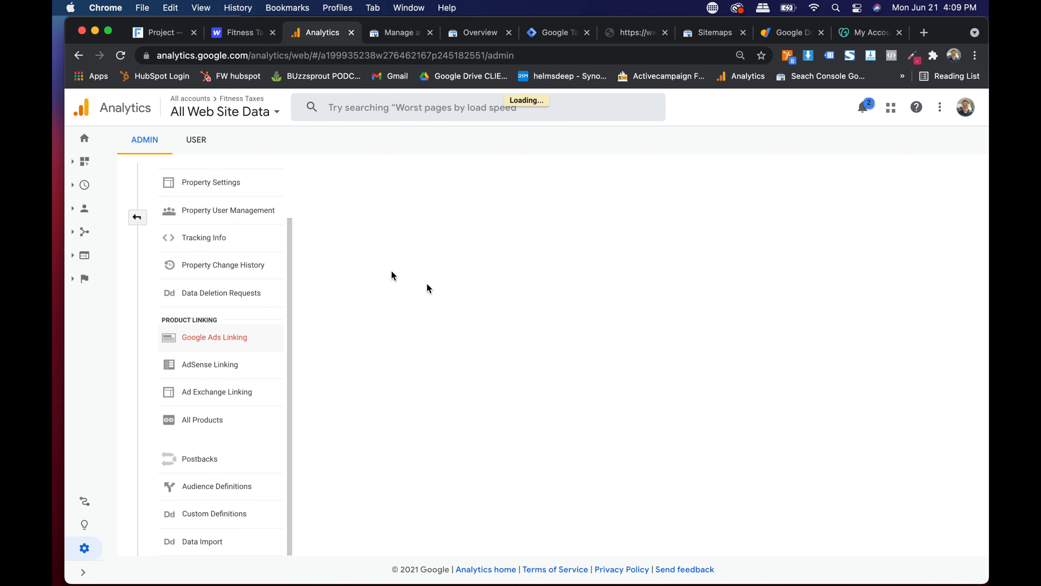
pyautogui.click(137, 218)
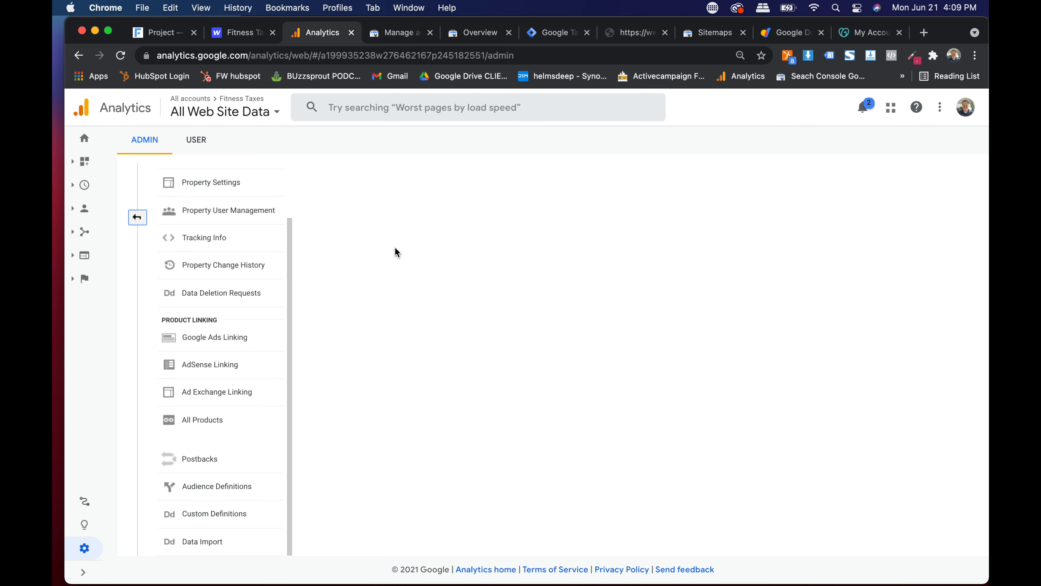
pyautogui.click(633, 33)
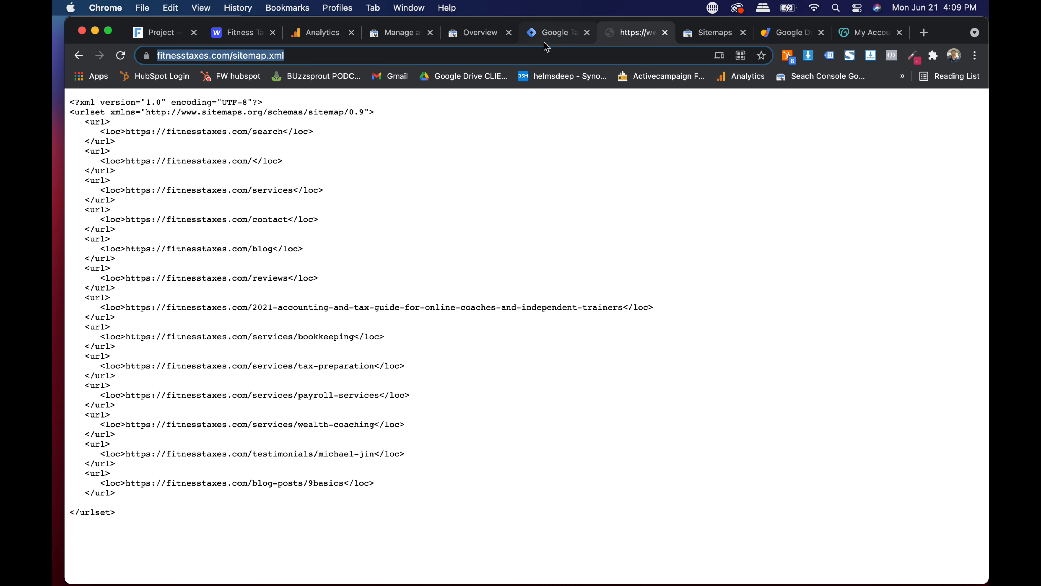
pyautogui.click(307, 36)
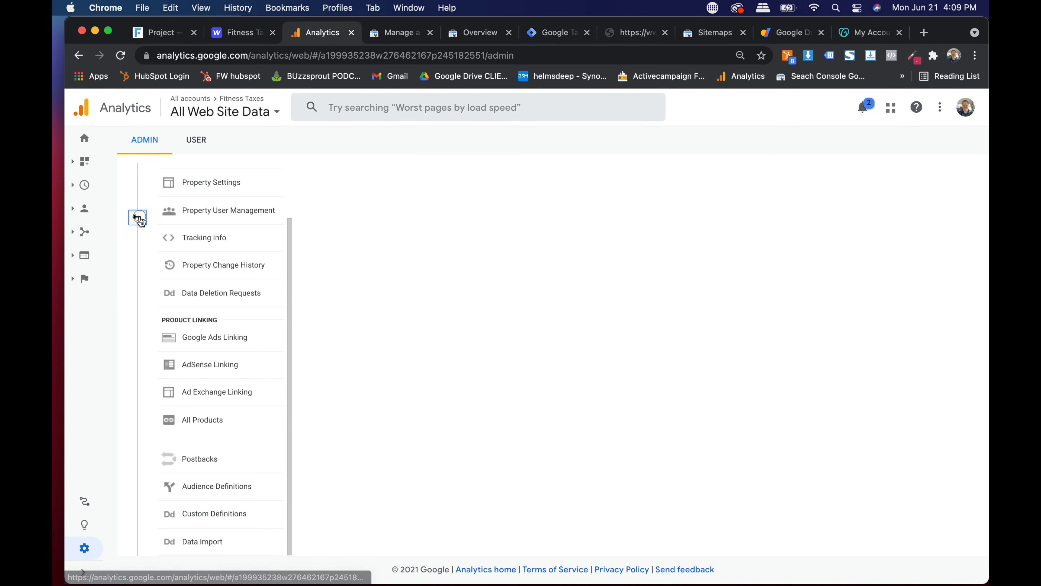
pyautogui.click(221, 182)
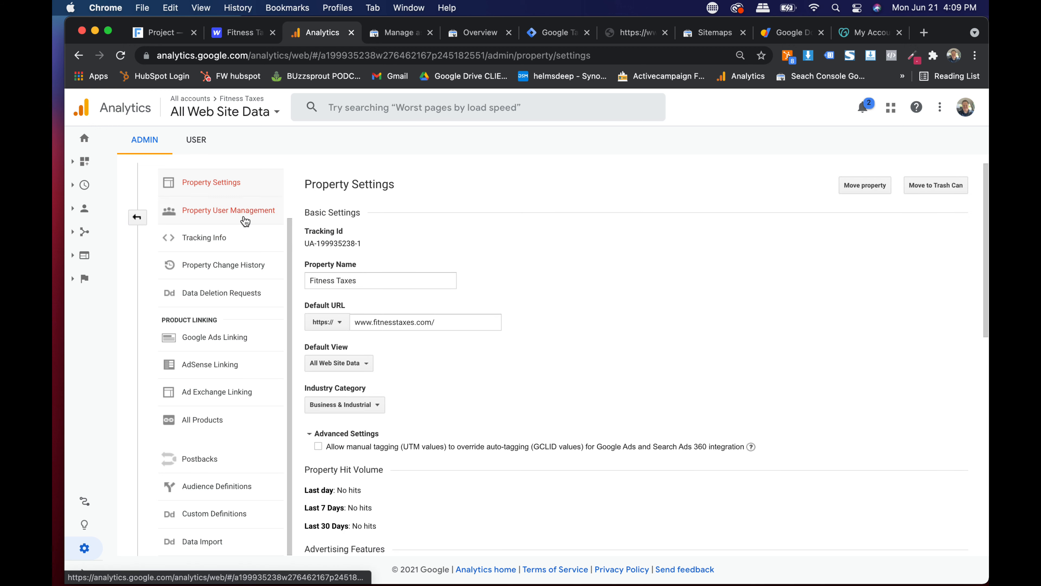
pyautogui.click(137, 217)
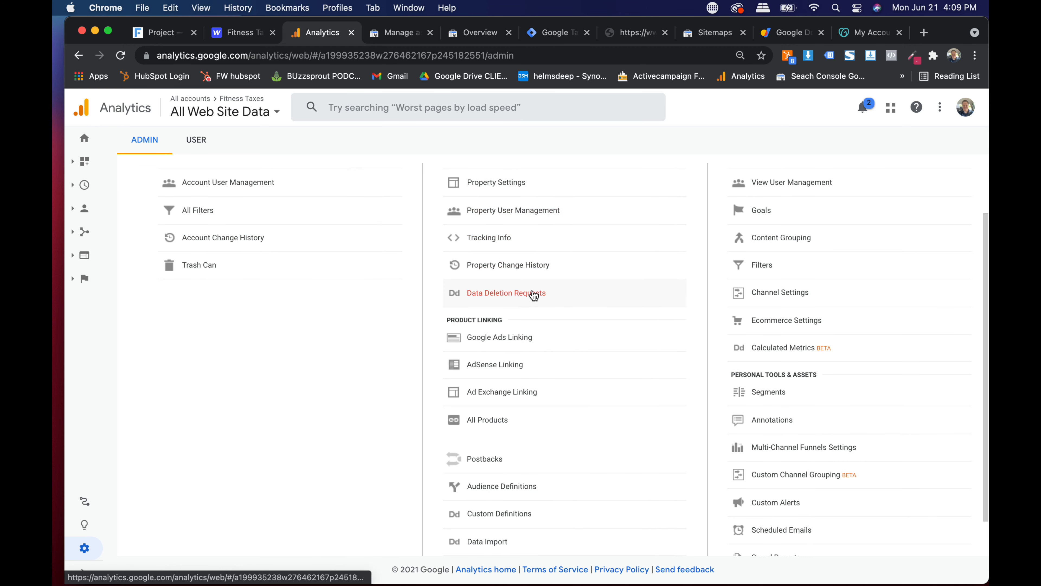
# - Look over the Admin columns, then open the Home report for All Web Site Data
pyautogui.keyDown('ctrl'); pyautogui.scroll(5, 696, 202); pyautogui.keyUp('ctrl')
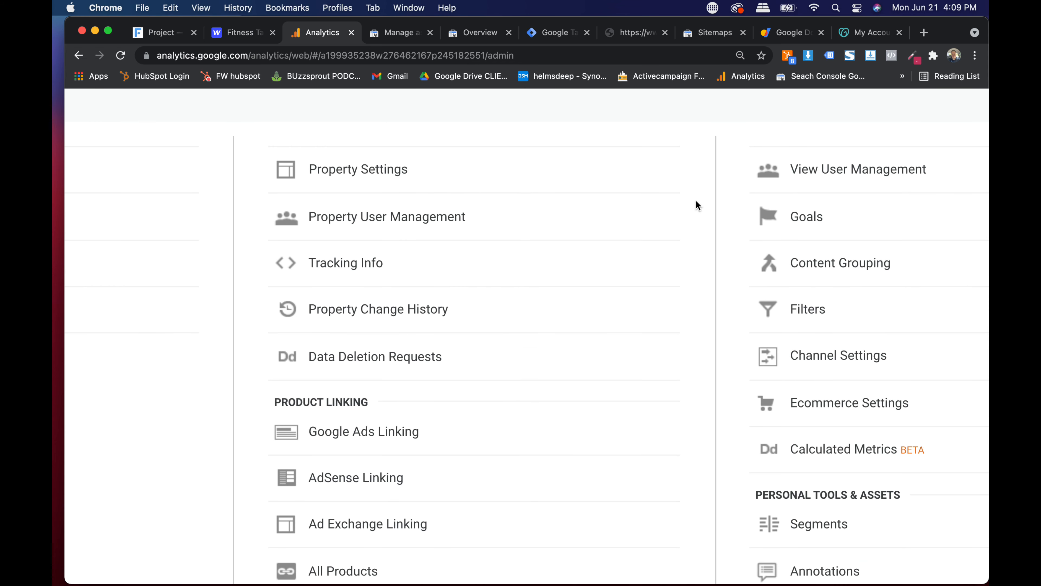
pyautogui.scroll(-3, 524, 215)
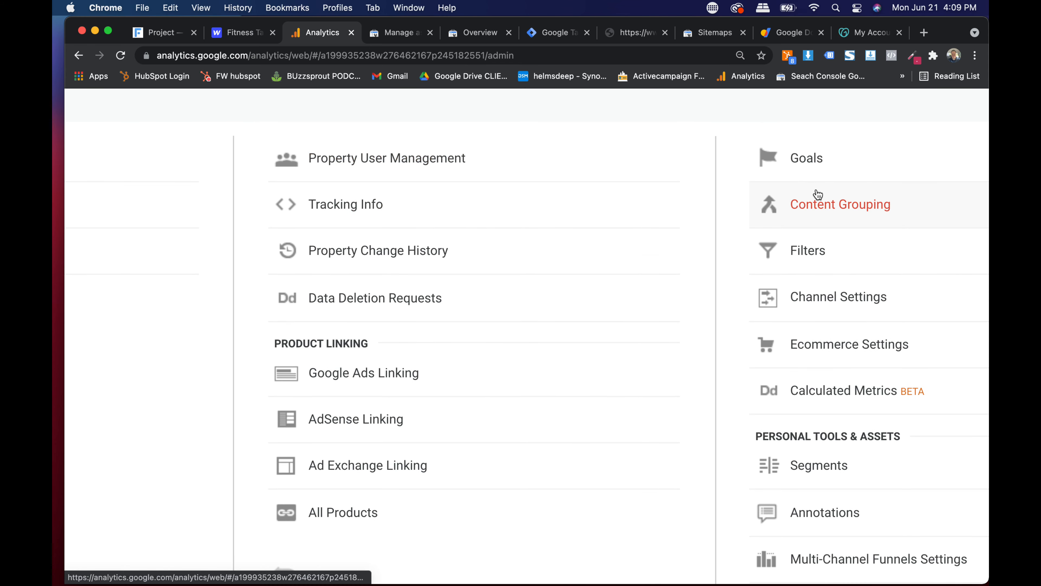
pyautogui.scroll(-1, 582, 189)
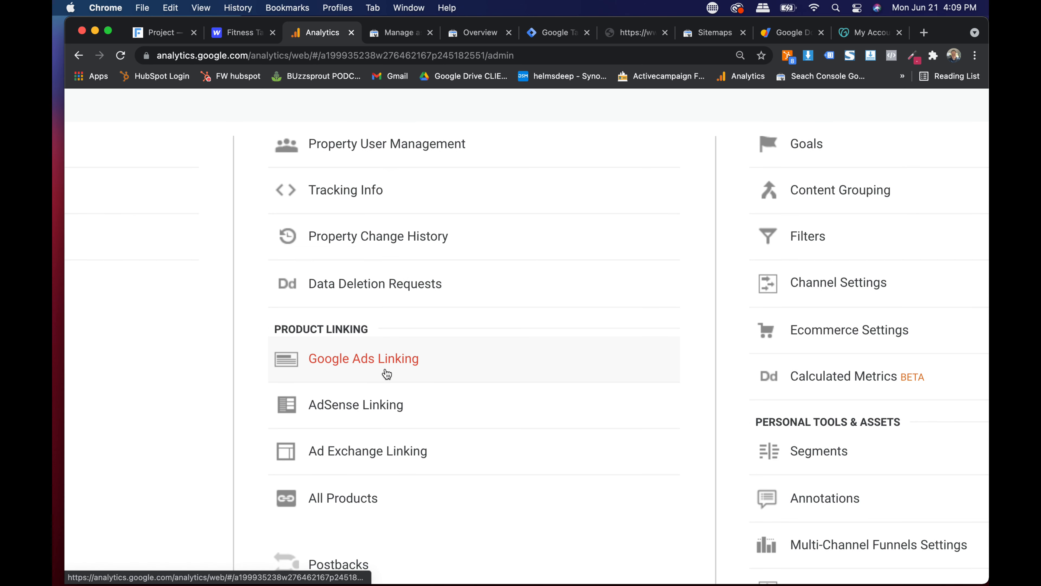
pyautogui.hscroll(4, 779, 389)
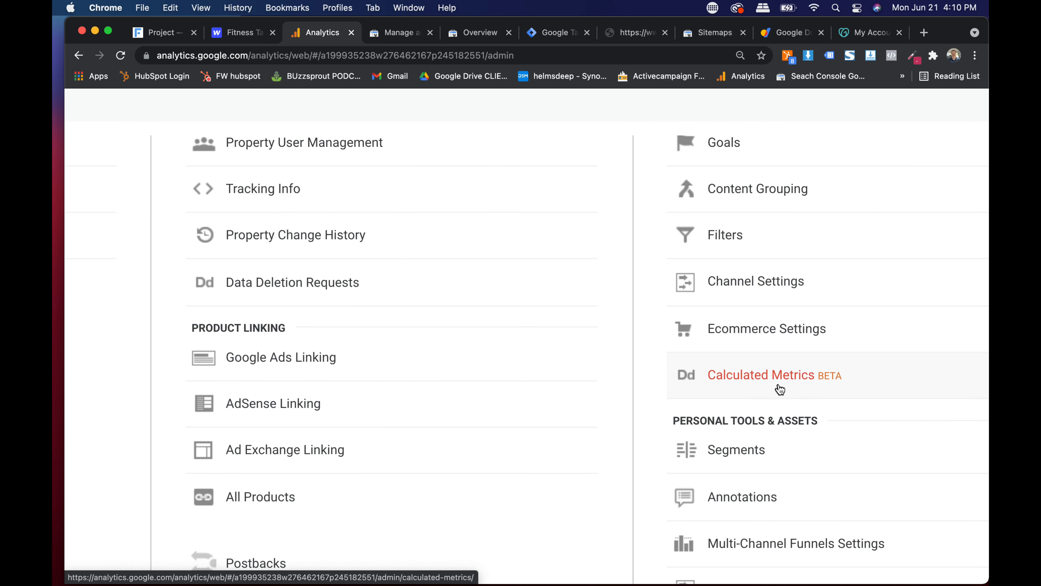
pyautogui.hscroll(3, 741, 255)
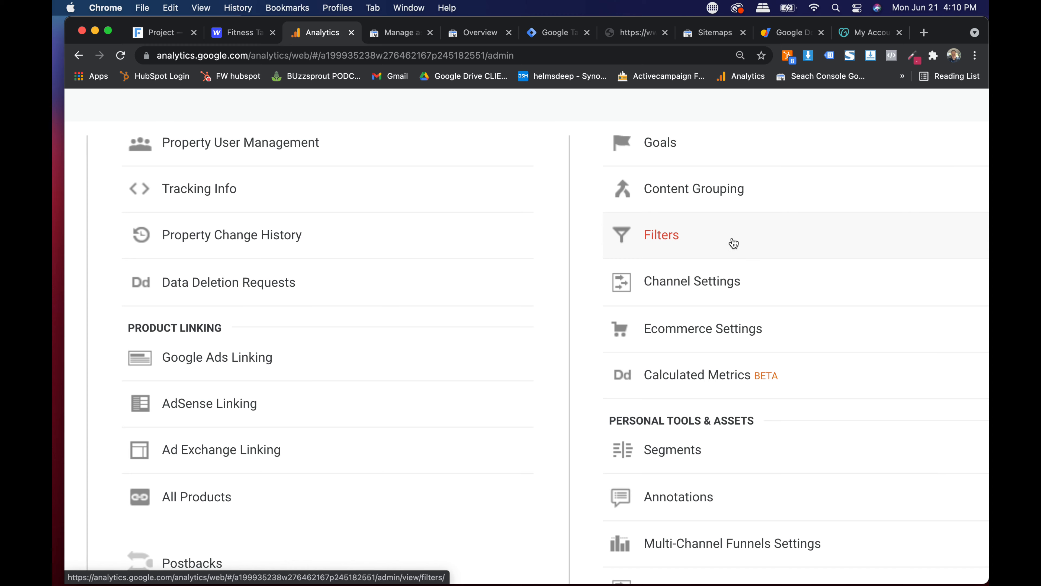
pyautogui.scroll(-5, 734, 243)
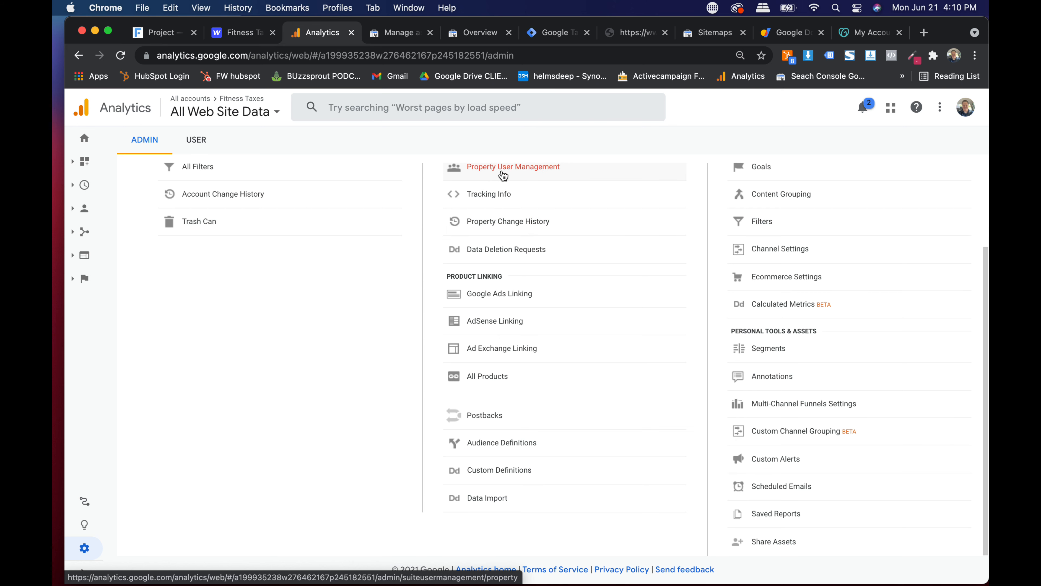
pyautogui.scroll(3, 503, 176)
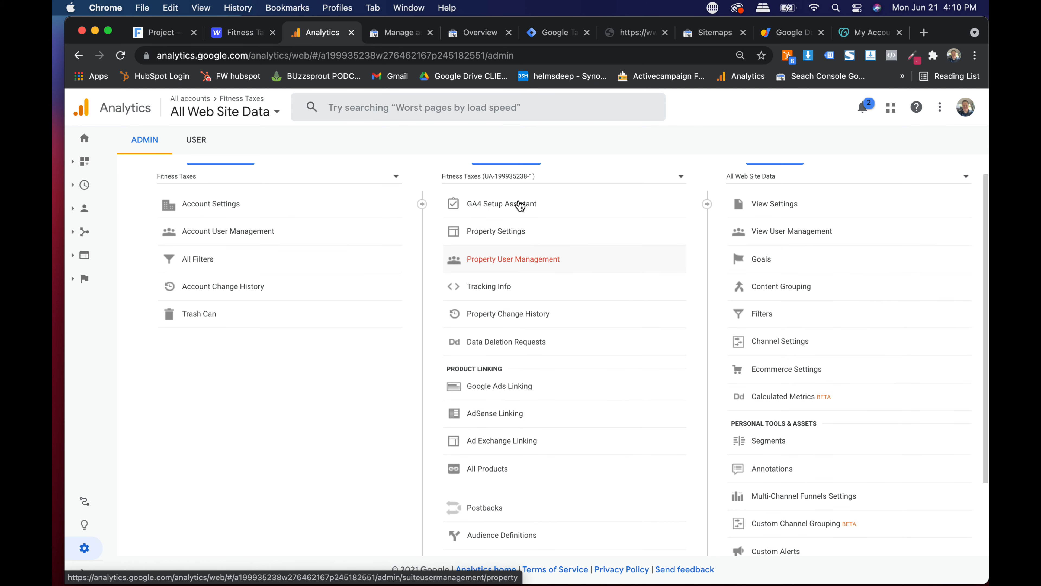
pyautogui.scroll(-3, 519, 335)
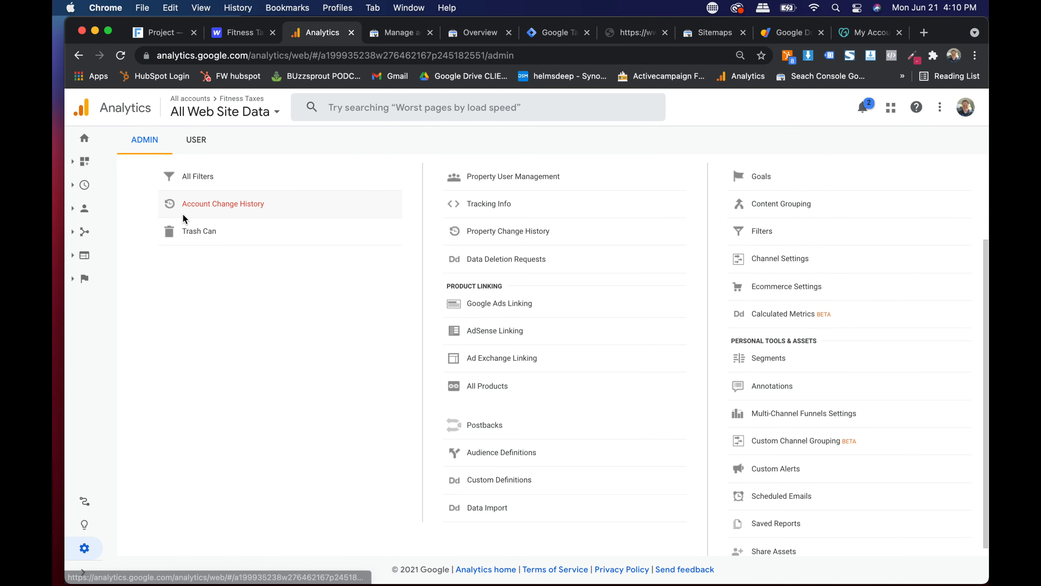
pyautogui.click(85, 139)
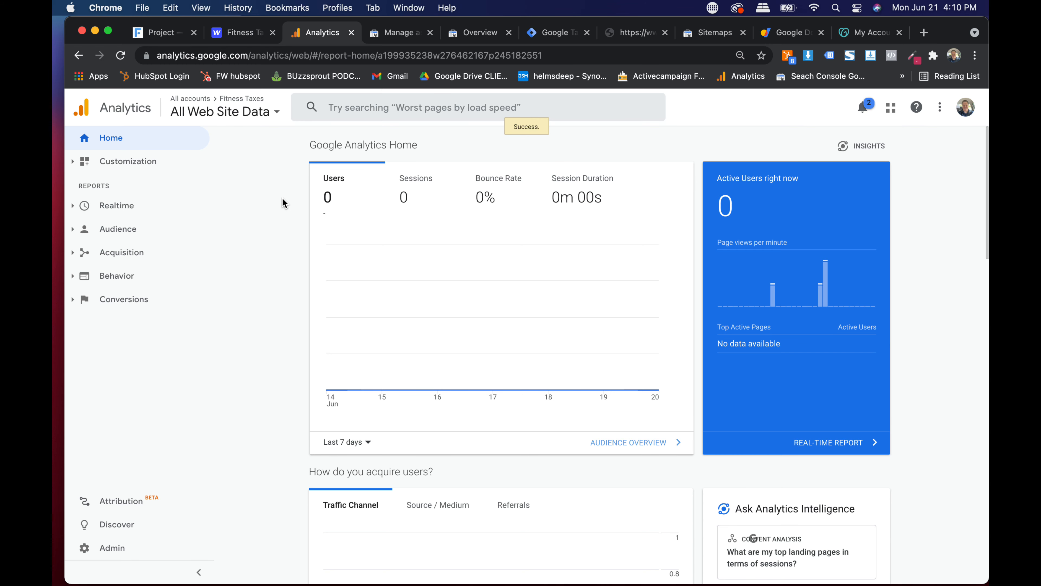
# - Check Search Console associations, open the Tag Manager workspace overview, and close the sitemap.xml tab
pyautogui.click(380, 35)
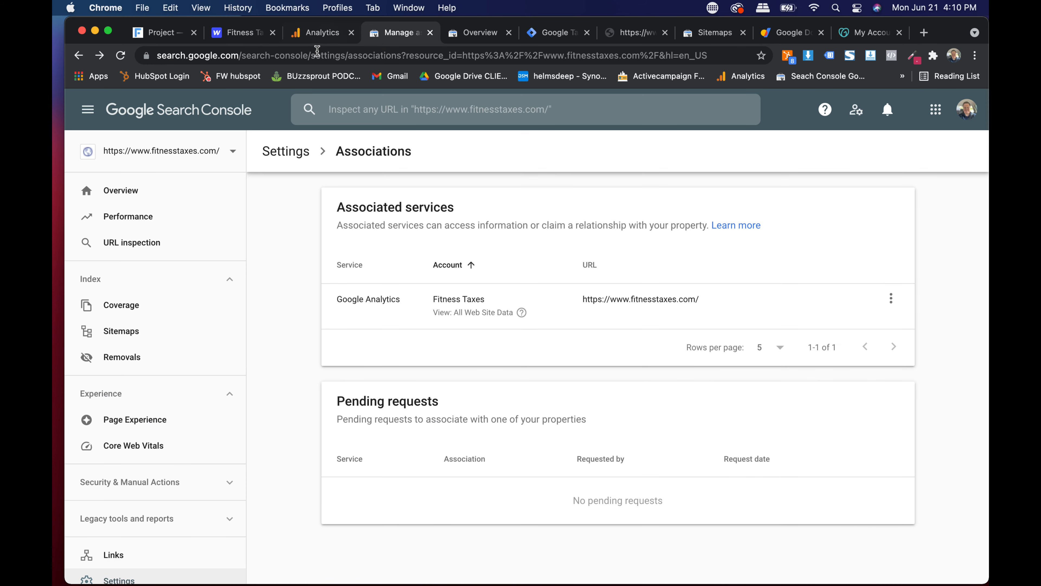
pyautogui.click(315, 40)
pyautogui.click(558, 33)
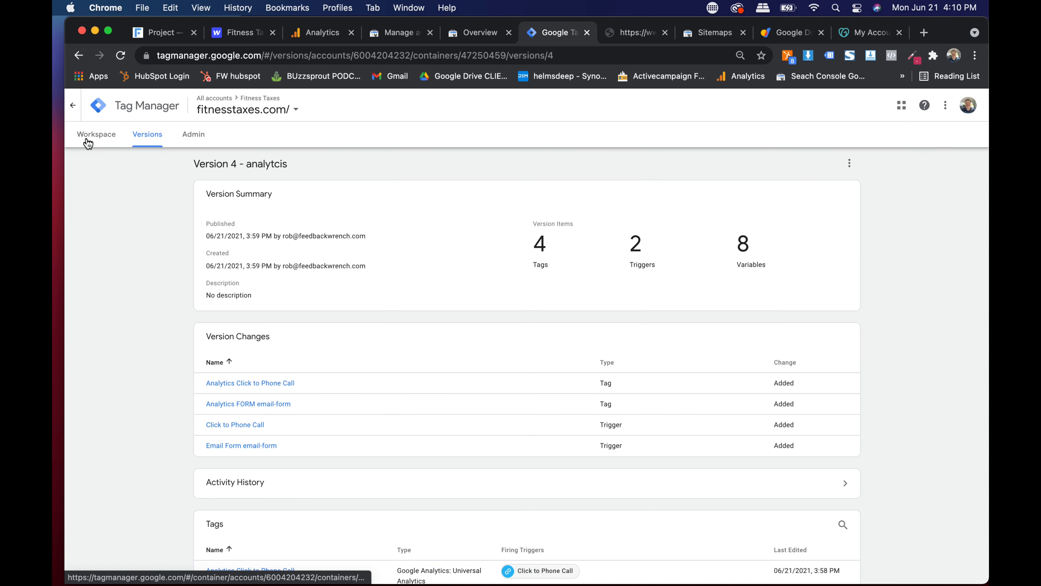
pyautogui.click(88, 142)
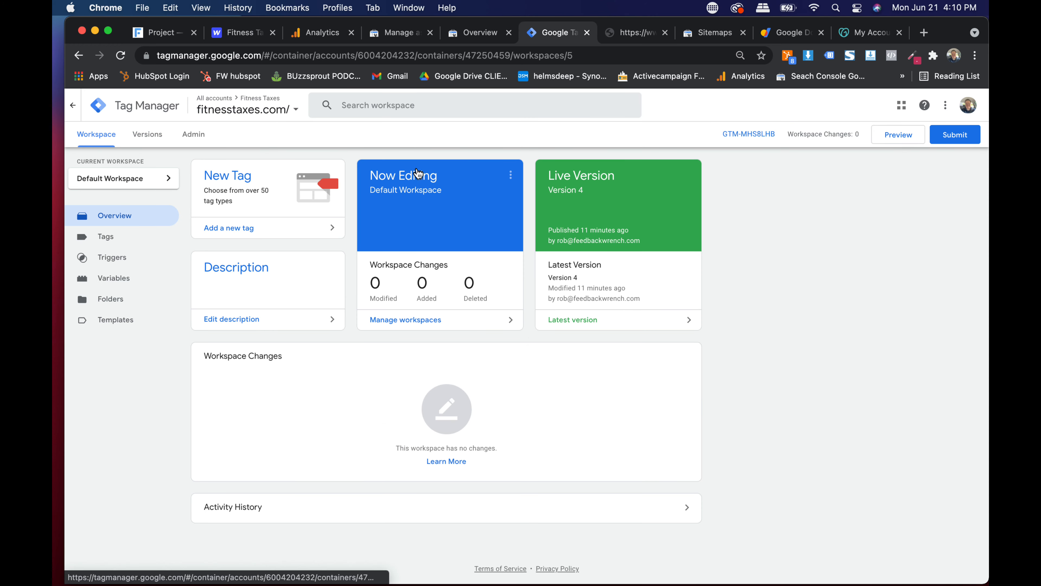
pyautogui.click(624, 36)
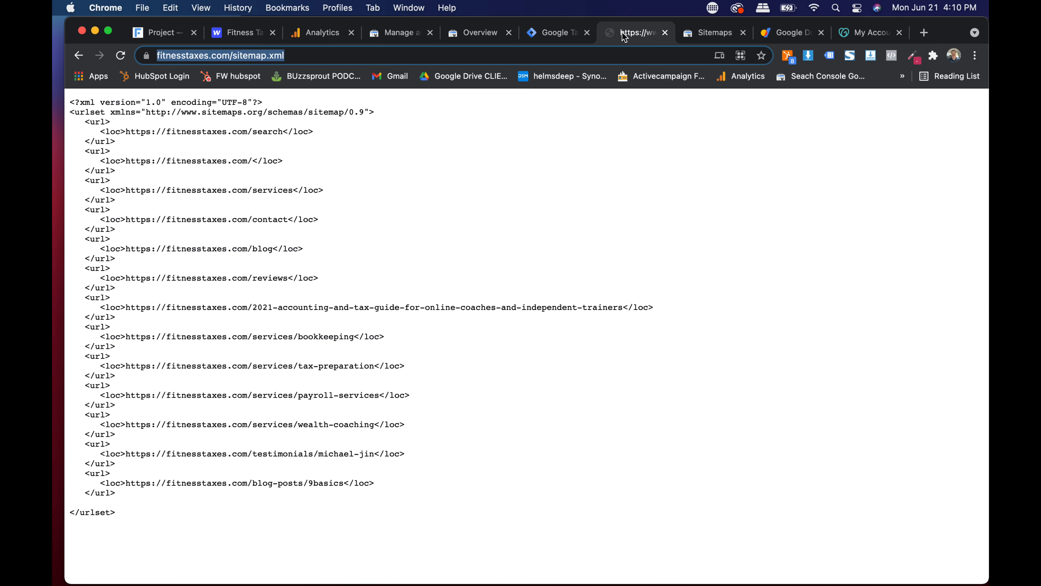
pyautogui.click(666, 34)
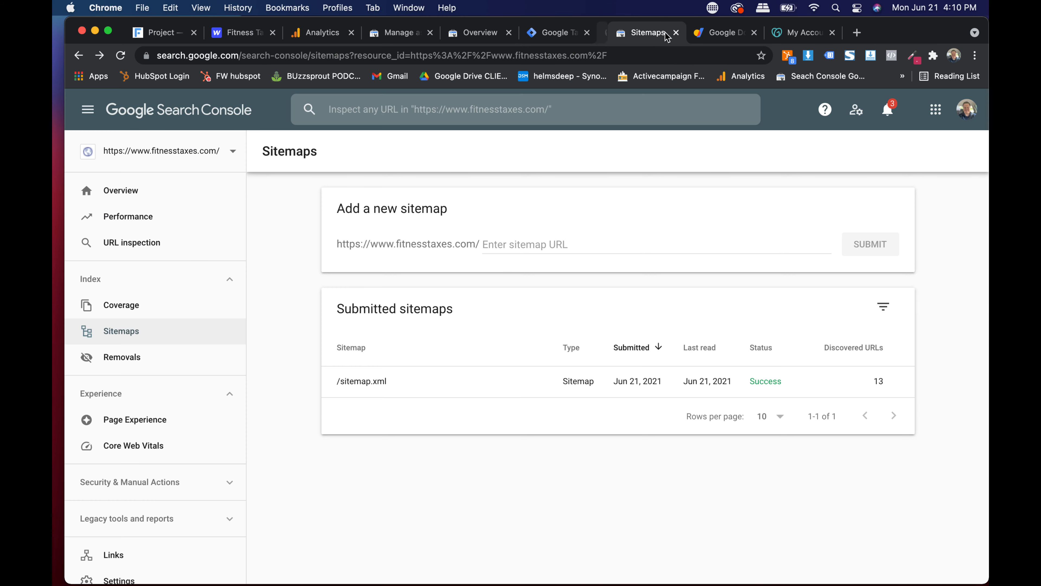
pyautogui.click(560, 36)
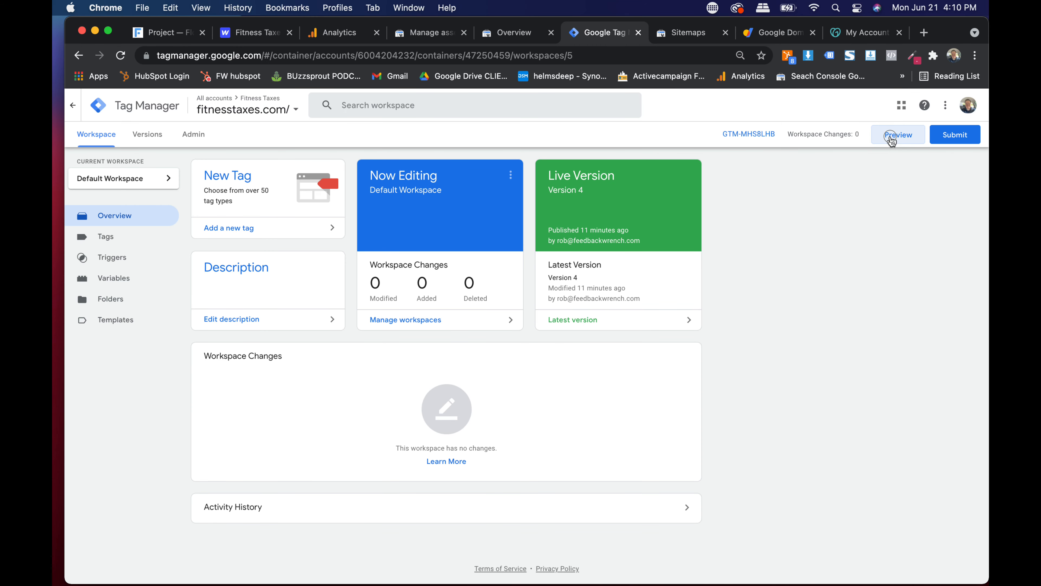
# - Start the GTM container preview and copy the fitnesstaxes.com address from another tab
pyautogui.click(890, 138)
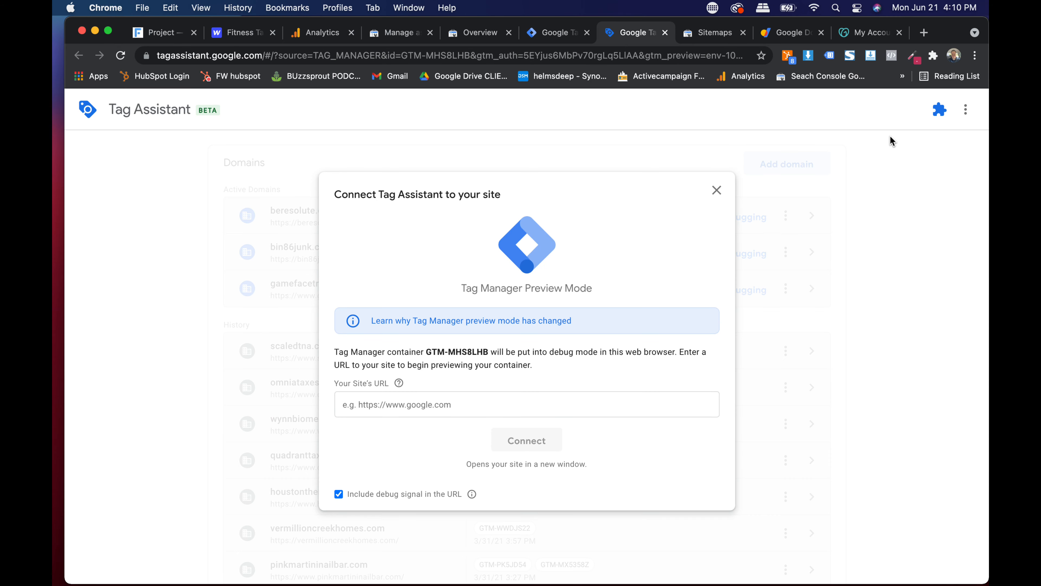
pyautogui.click(711, 33)
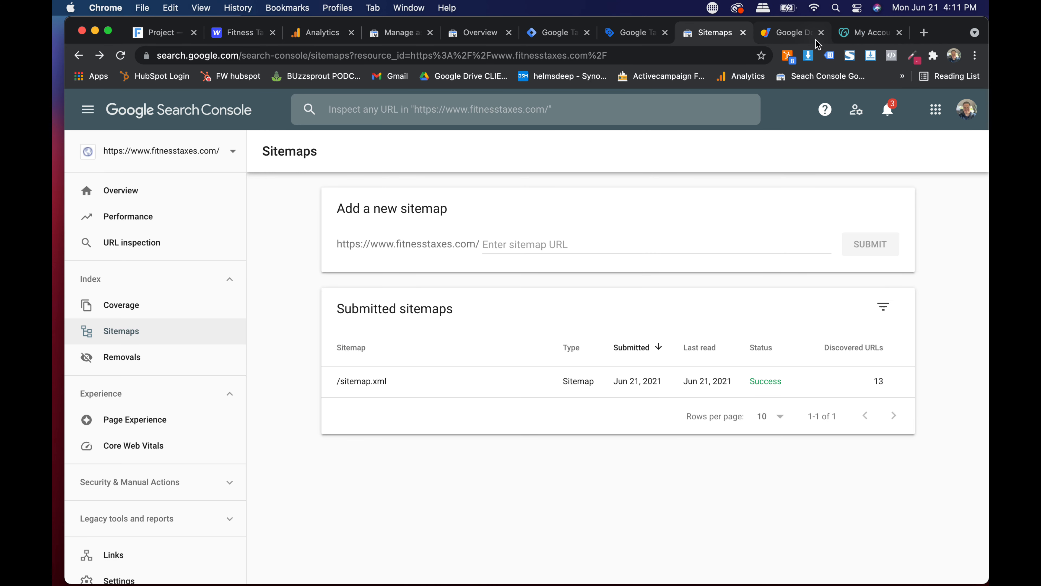
pyautogui.click(856, 34)
pyautogui.click(729, 52)
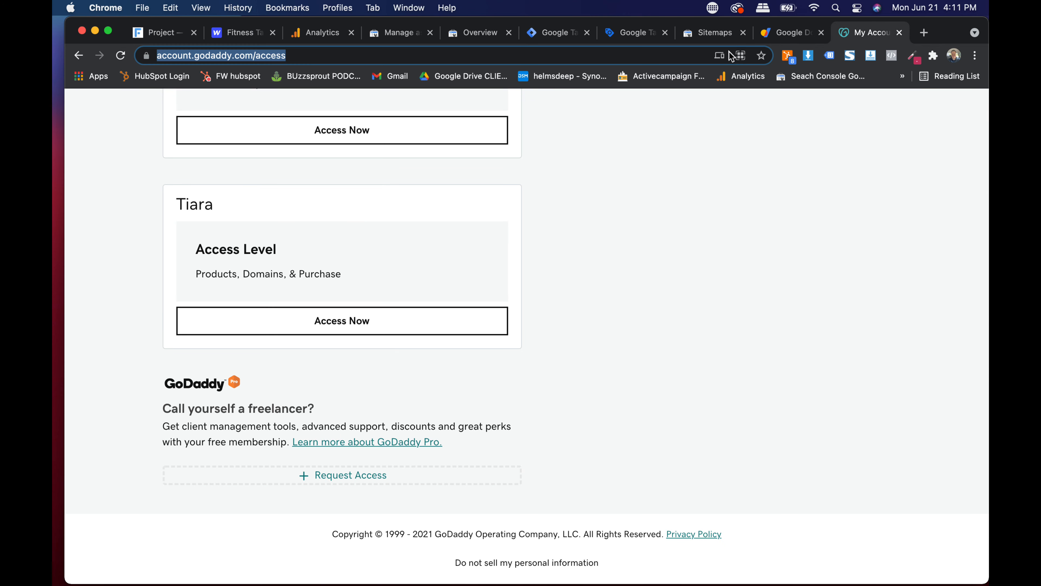
pyautogui.write('fitn')
pyautogui.press('Return')
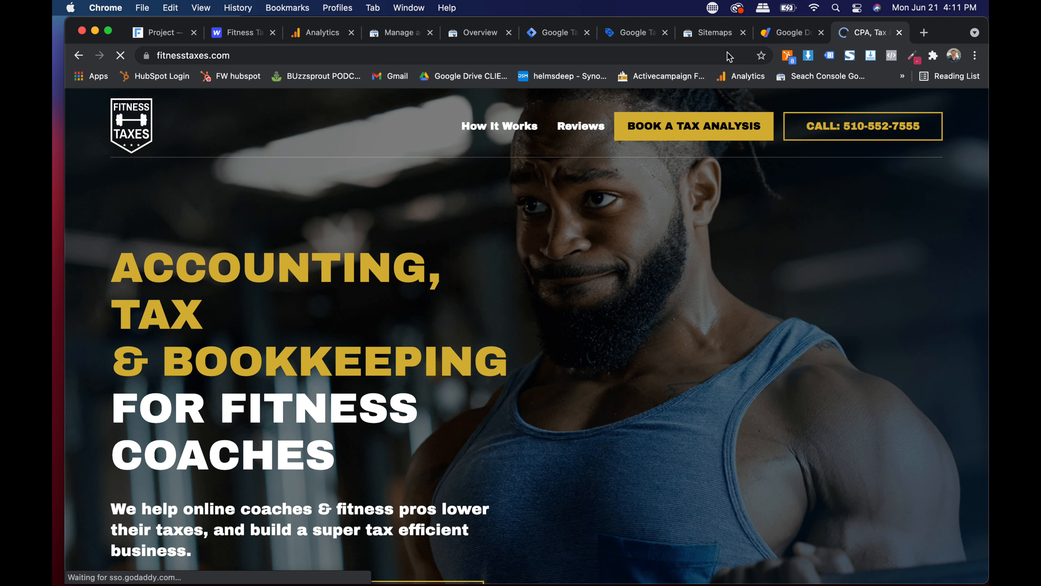
pyautogui.click(729, 56)
pyautogui.press('super+c')
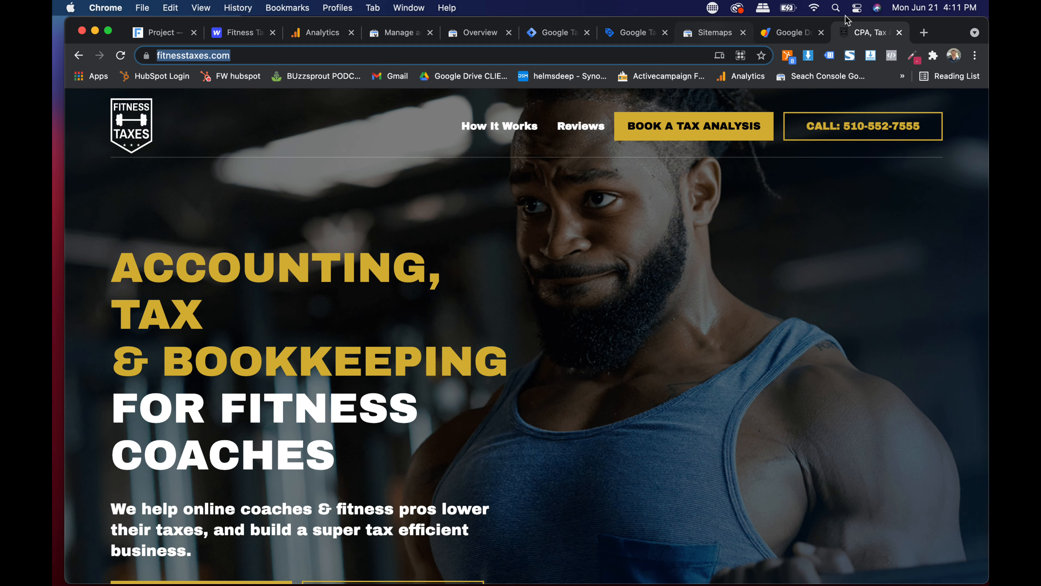
pyautogui.click(899, 32)
pyautogui.click(586, 39)
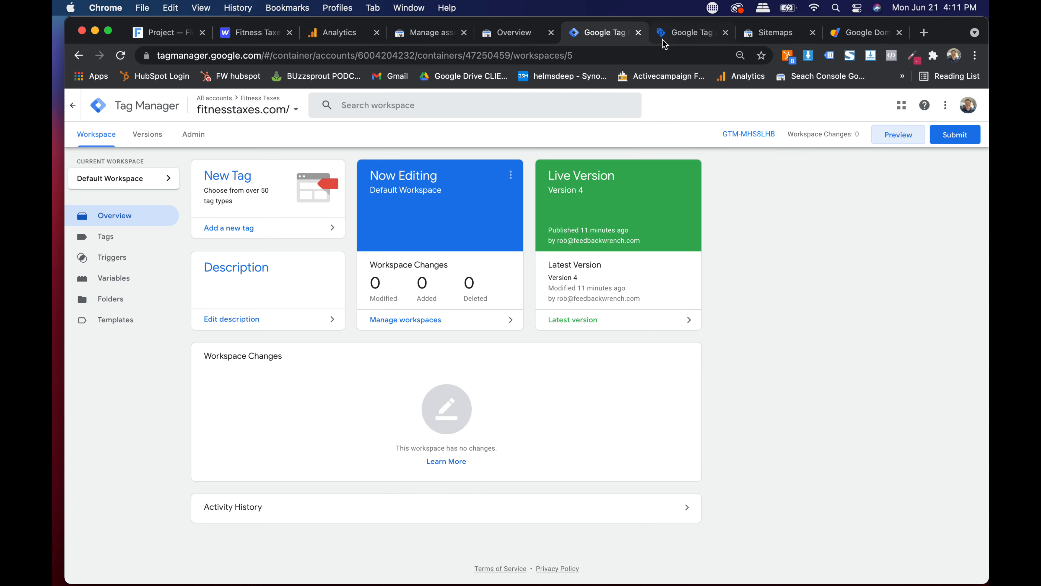
pyautogui.click(664, 41)
pyautogui.click(437, 418)
pyautogui.press('super+v')
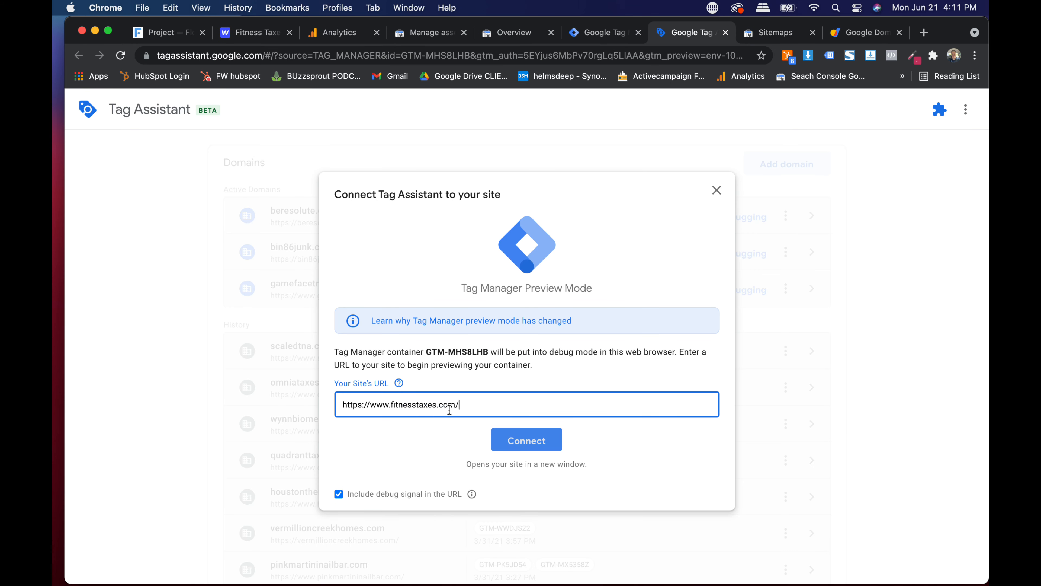
pyautogui.click(498, 442)
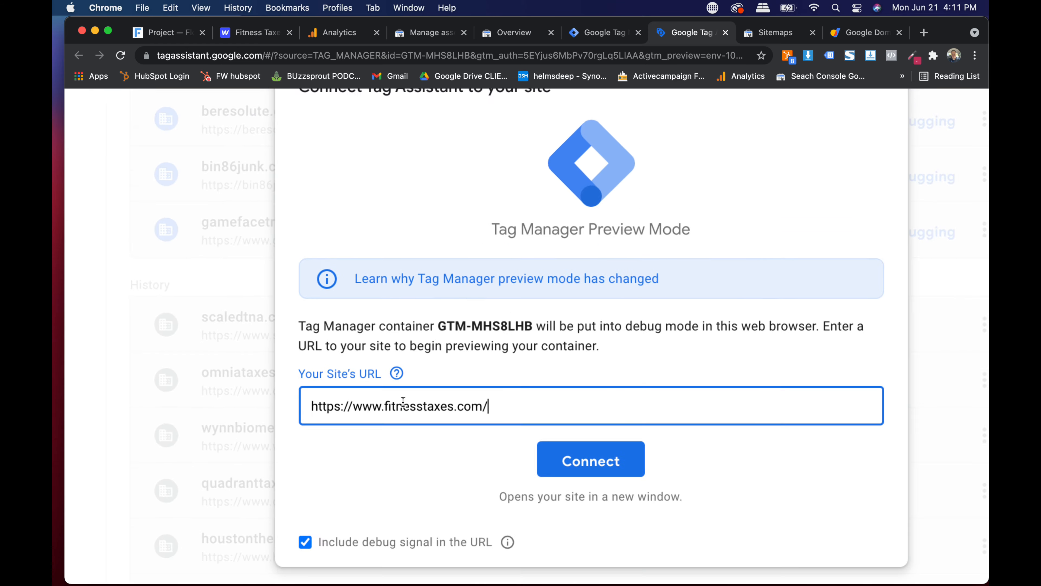
pyautogui.click(540, 438)
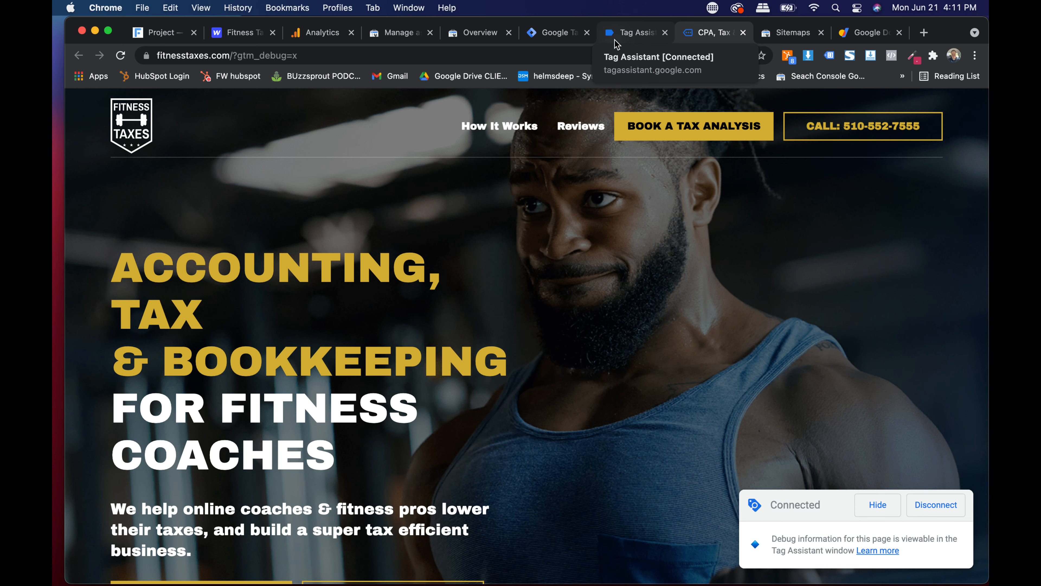
# - Dismiss the connection notice, follow How It Works on the site, and inspect the Link Click event
pyautogui.click(626, 40)
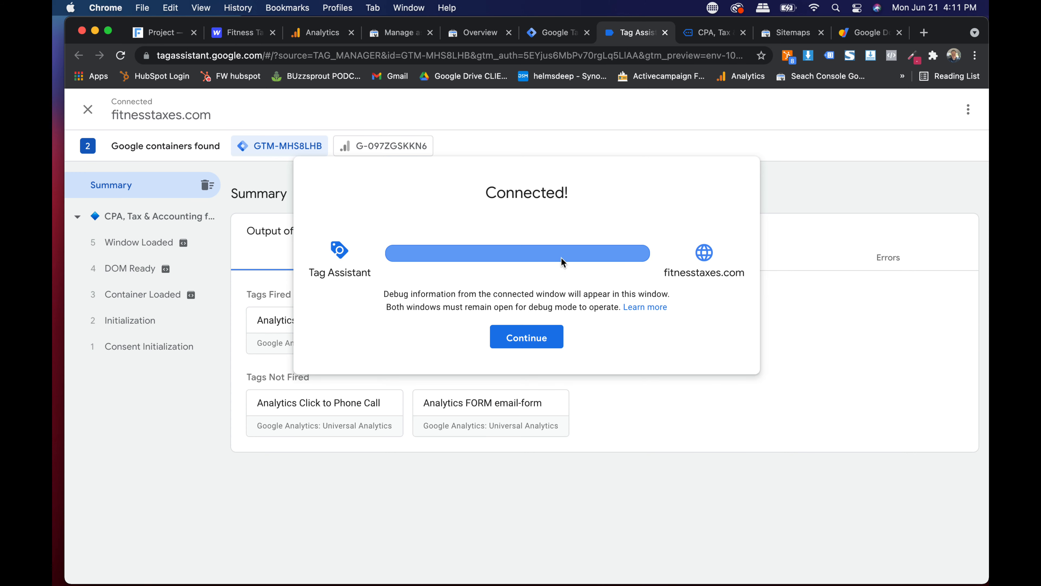
pyautogui.click(531, 340)
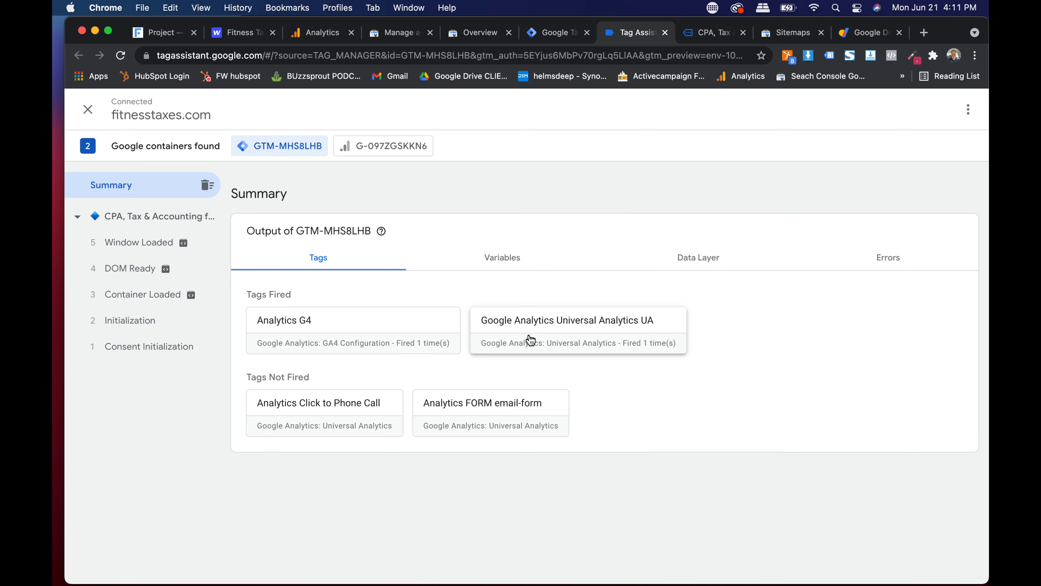
pyautogui.click(132, 219)
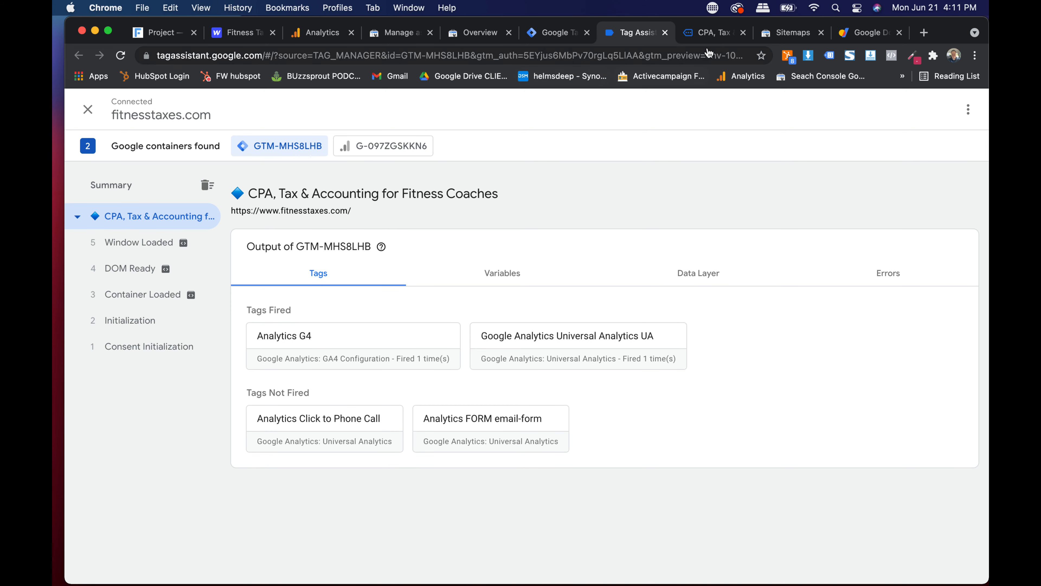
pyautogui.click(713, 36)
pyautogui.click(505, 134)
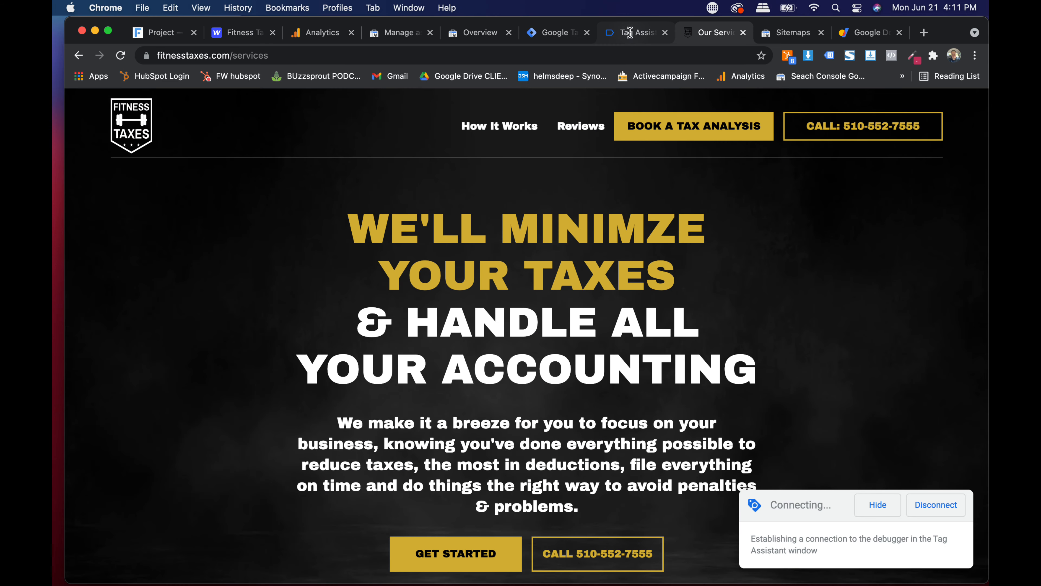
pyautogui.click(631, 33)
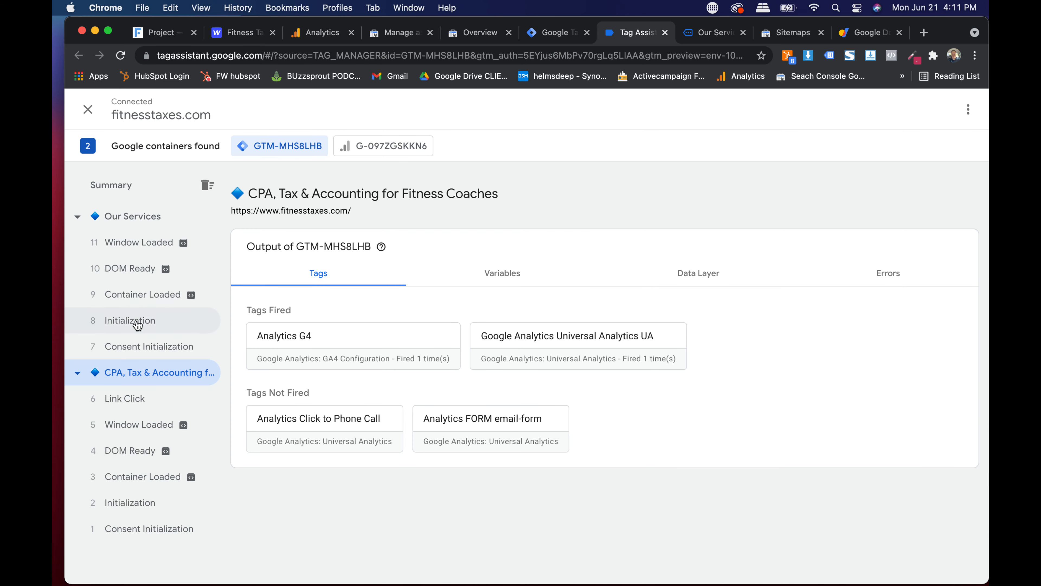
pyautogui.click(128, 399)
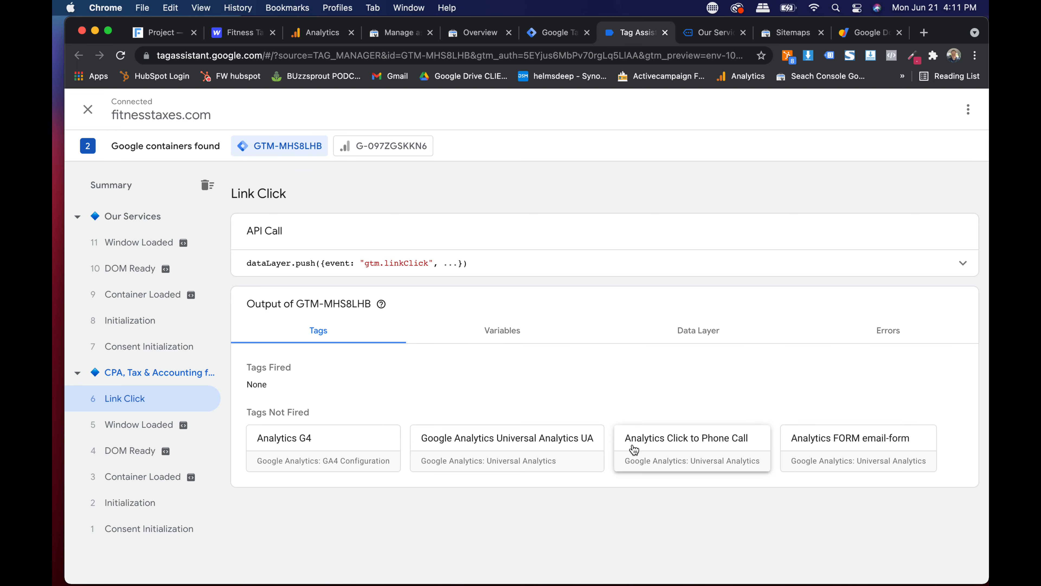
# - Click the services page CALL link and confirm the Click to Phone Call tag fired
pyautogui.click(142, 244)
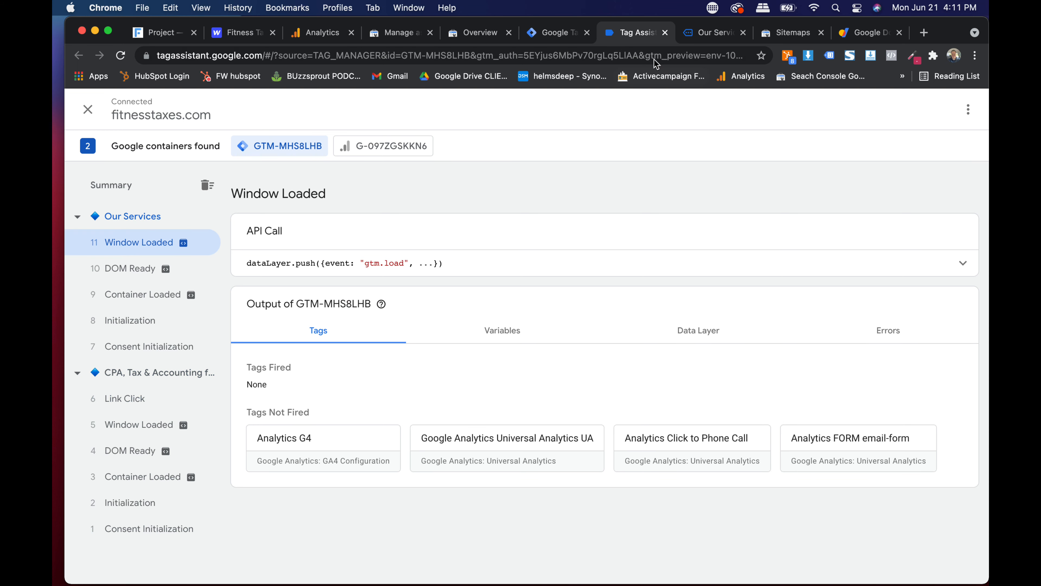
pyautogui.click(696, 39)
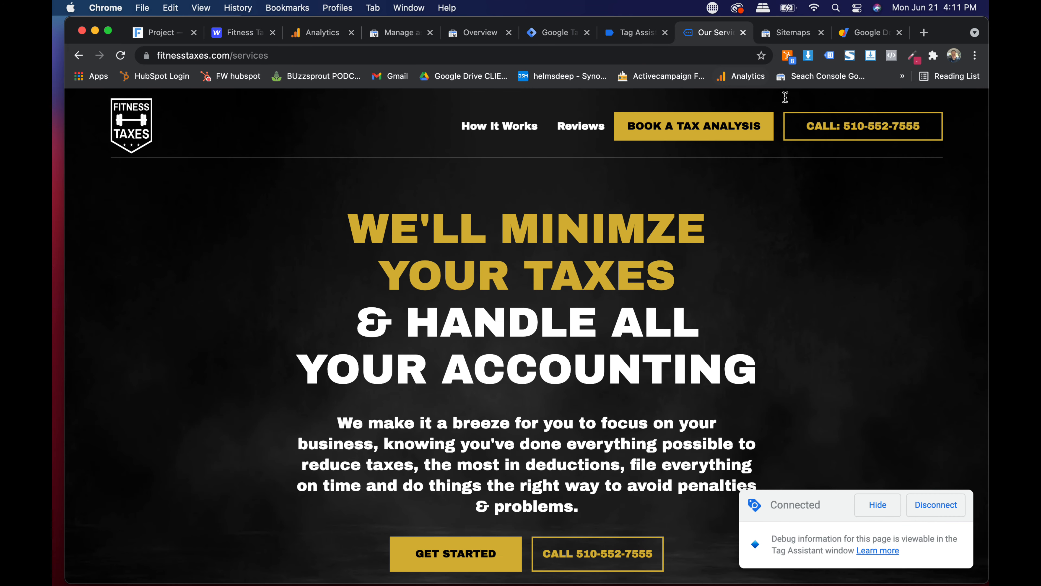
pyautogui.click(839, 128)
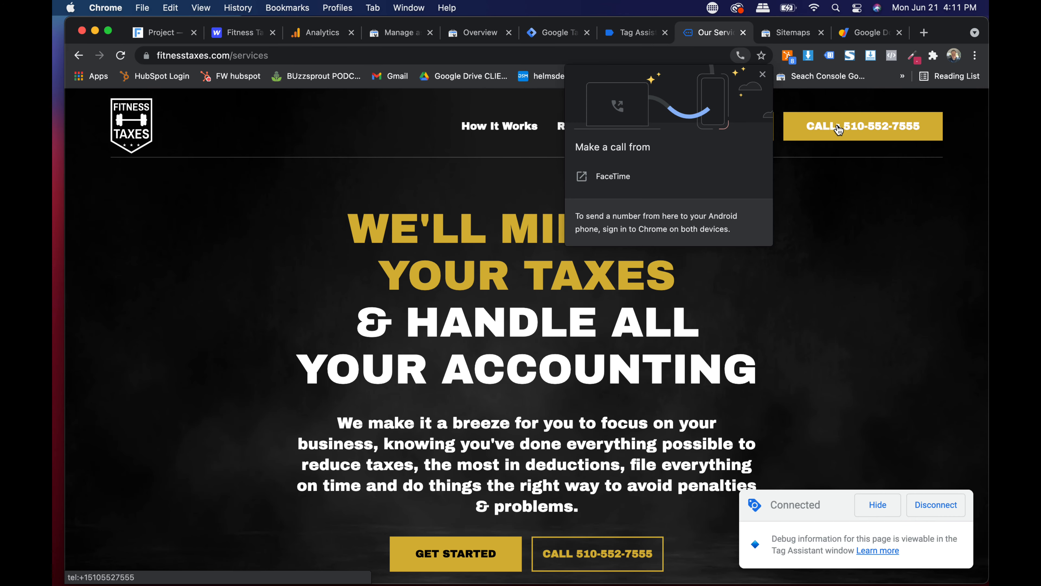
pyautogui.click(764, 76)
pyautogui.scroll(-10, 589, 333)
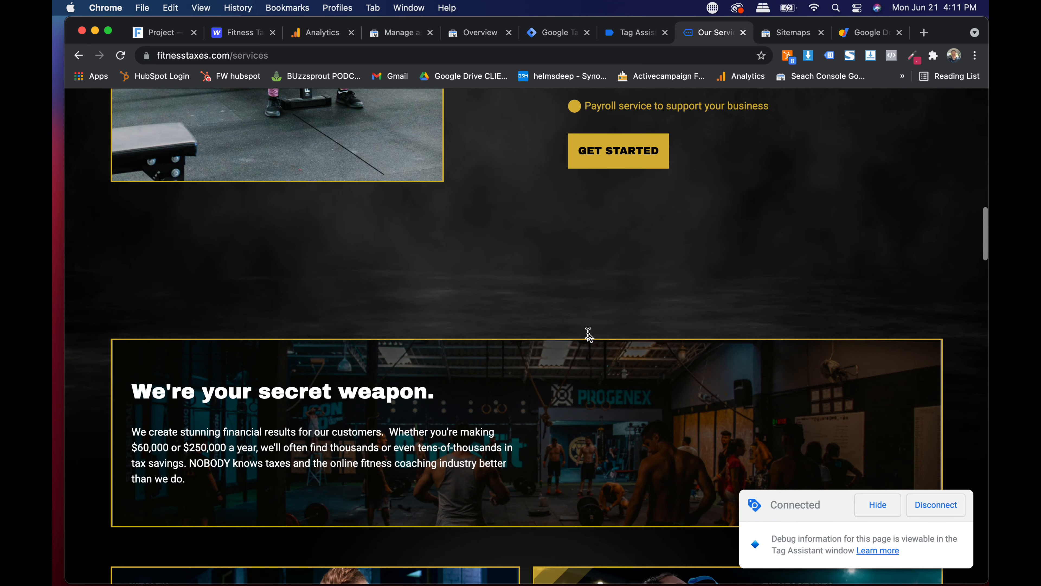
pyautogui.click(630, 35)
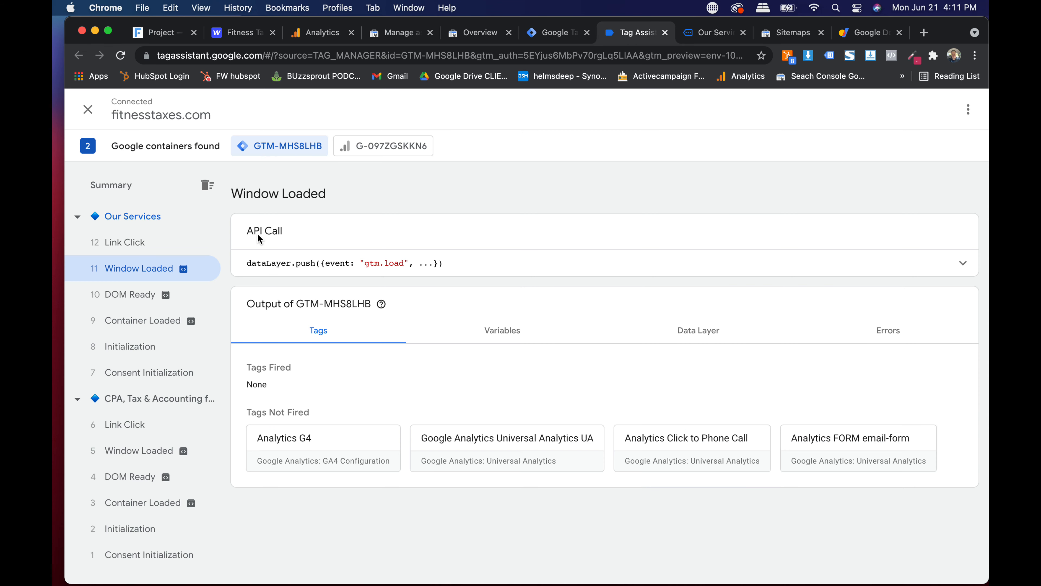
pyautogui.click(155, 251)
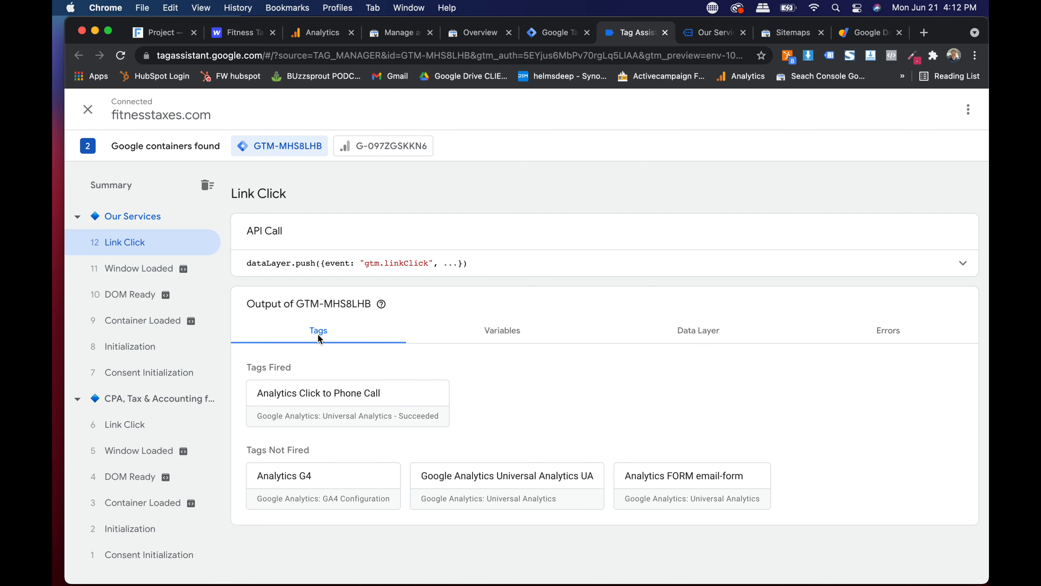
pyautogui.scroll(5, 280, 388)
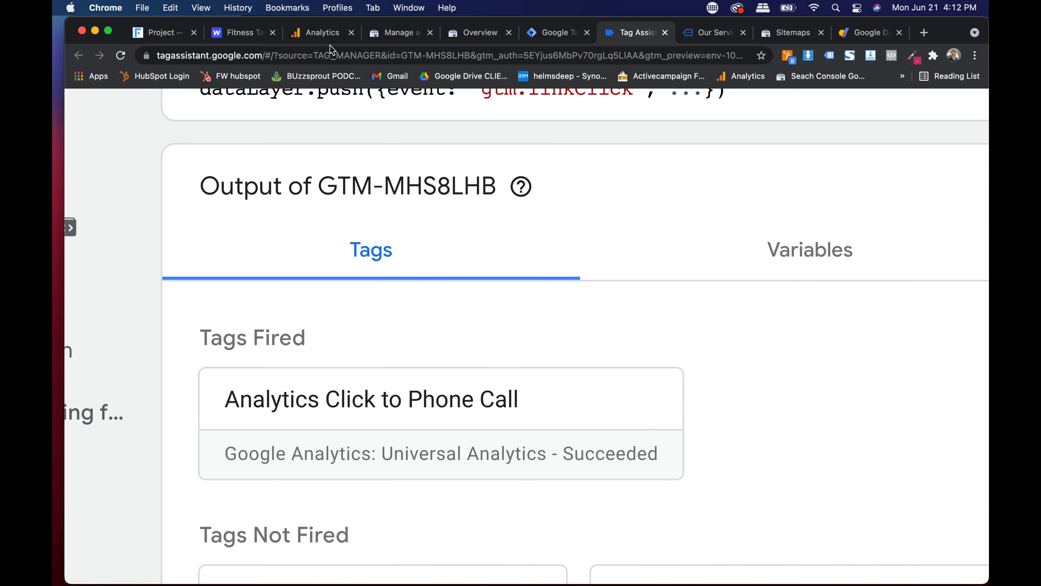
pyautogui.click(324, 35)
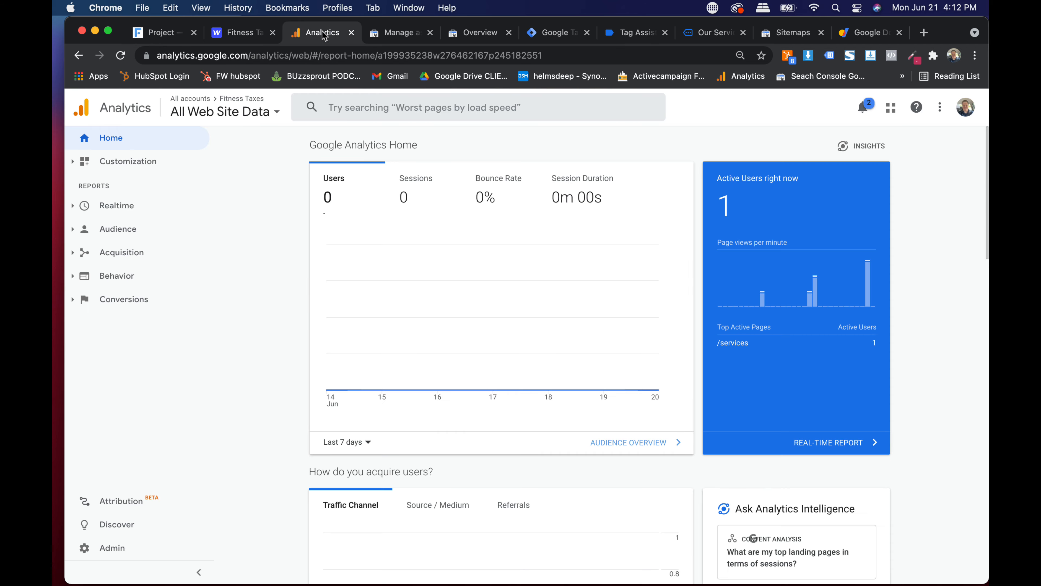
# - Verify the FT Phone Click event in Analytics Realtime Events, then return to the Our Services page
pyautogui.click(113, 207)
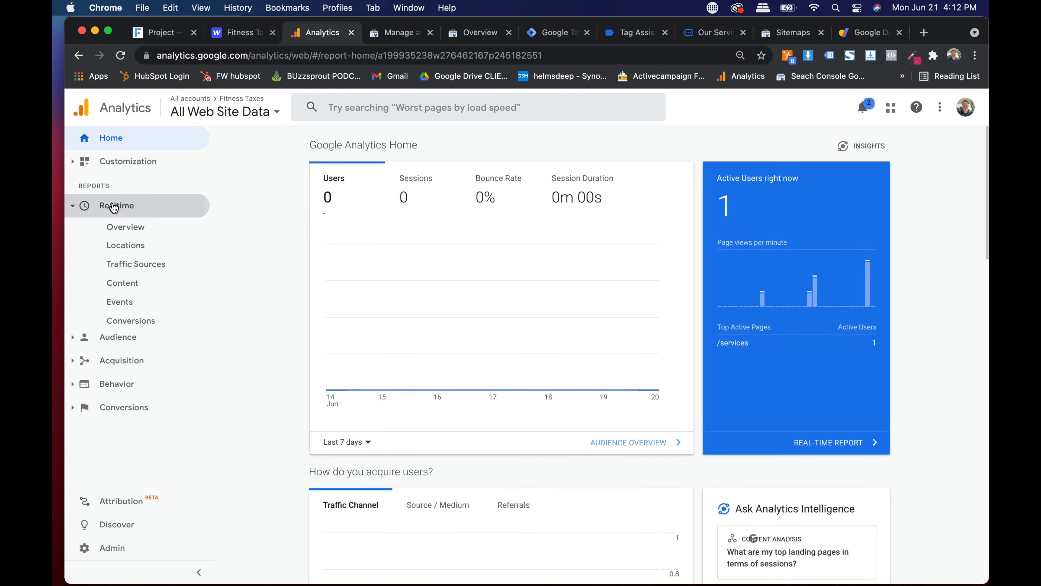
pyautogui.click(138, 303)
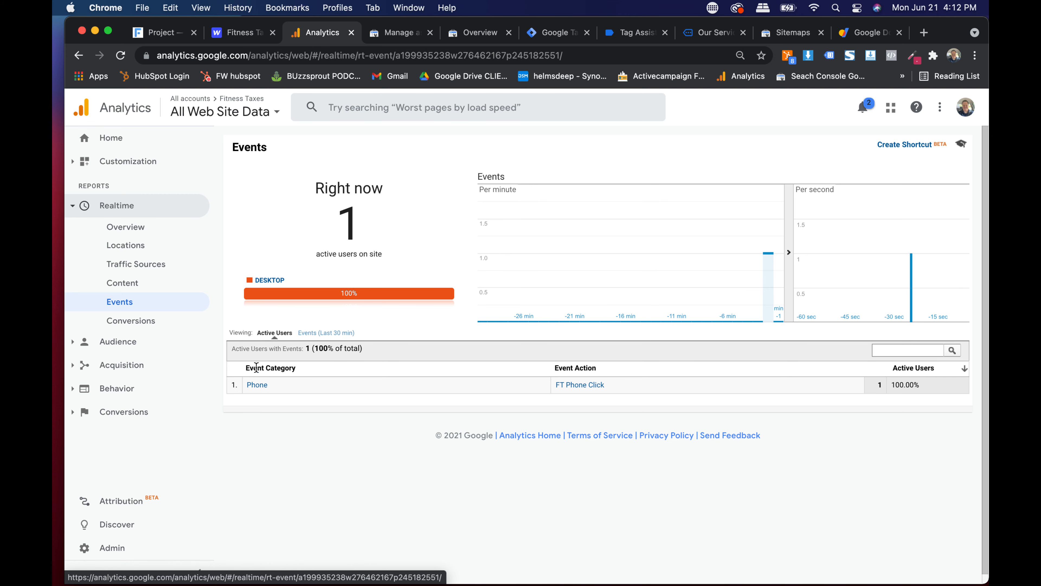
pyautogui.moveTo(252, 366); pyautogui.dragTo(275, 367)
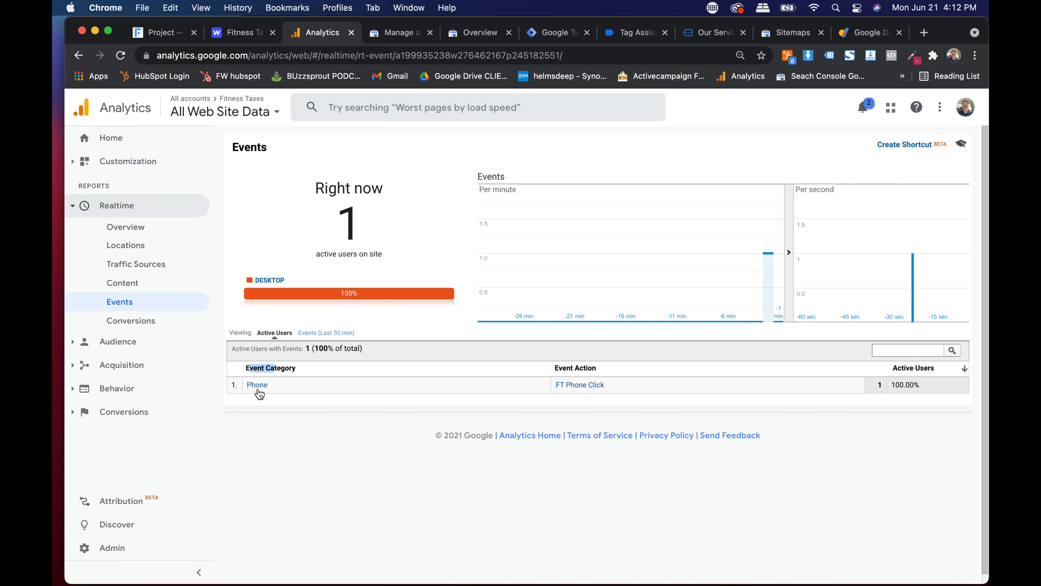
pyautogui.scroll(5, 587, 390)
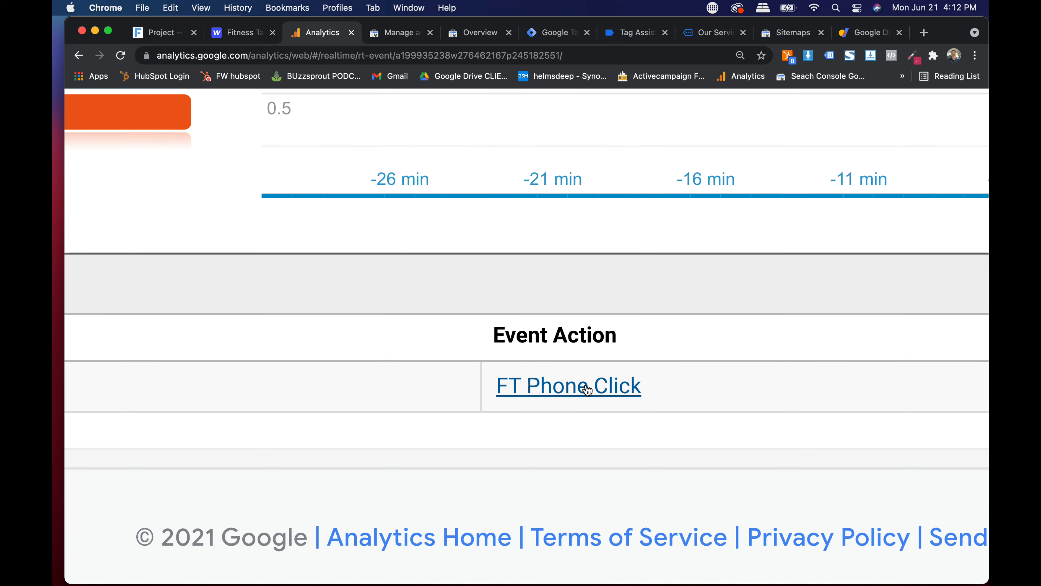
pyautogui.scroll(-5, 587, 389)
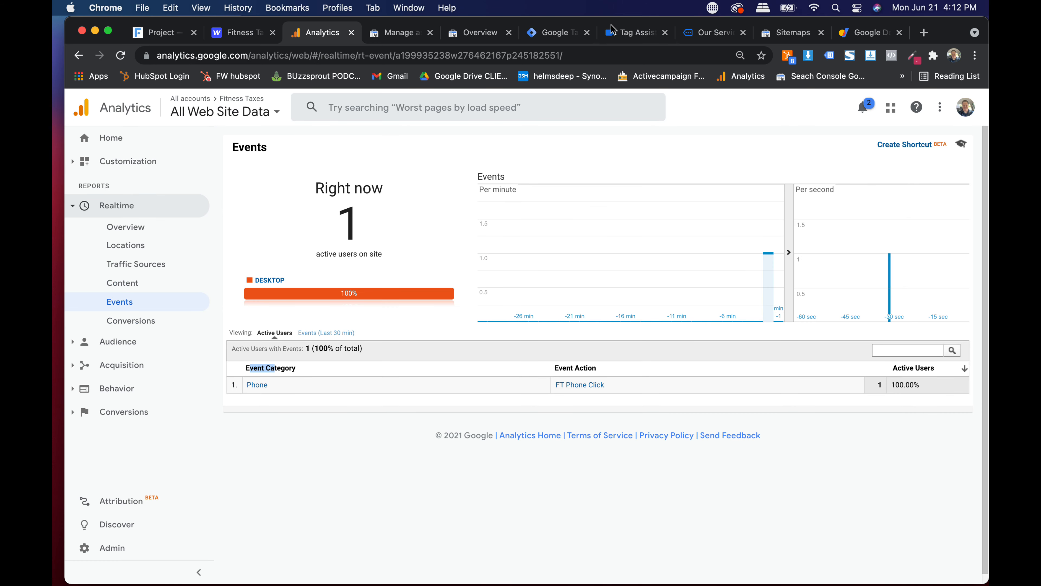
pyautogui.click(616, 33)
pyautogui.scroll(-5, 595, 194)
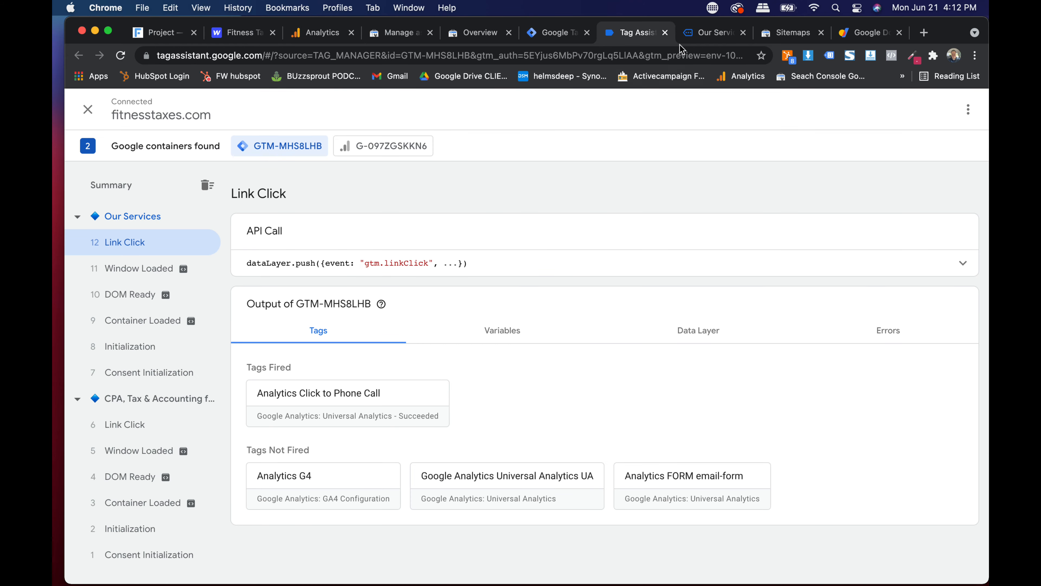
pyautogui.click(715, 33)
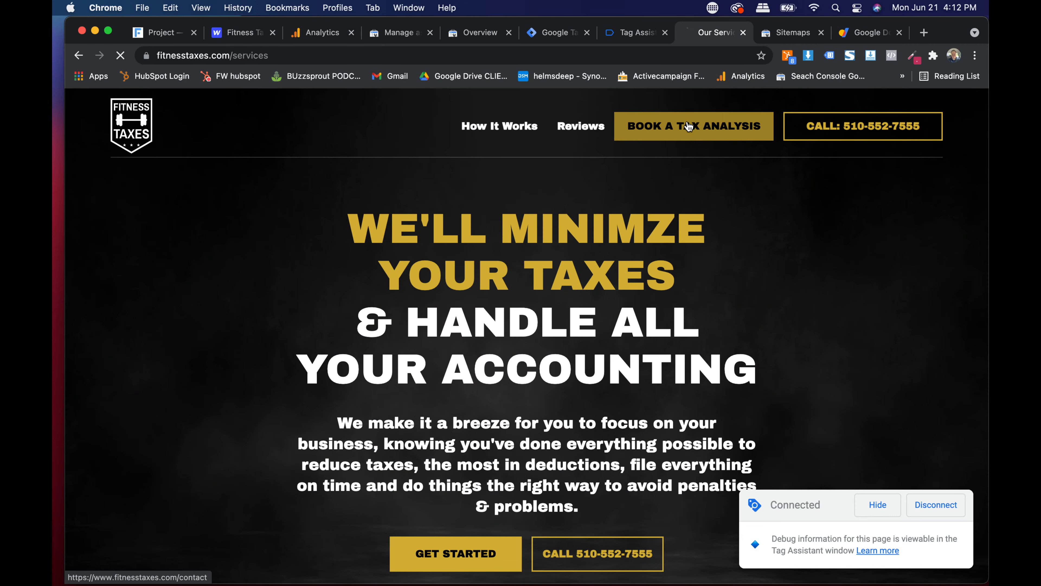
# - Open the contact page and fill the Request a Consultation form with test name, phone and message values
pyautogui.click(617, 125)
pyautogui.scroll(-3, 472, 249)
pyautogui.click(220, 242)
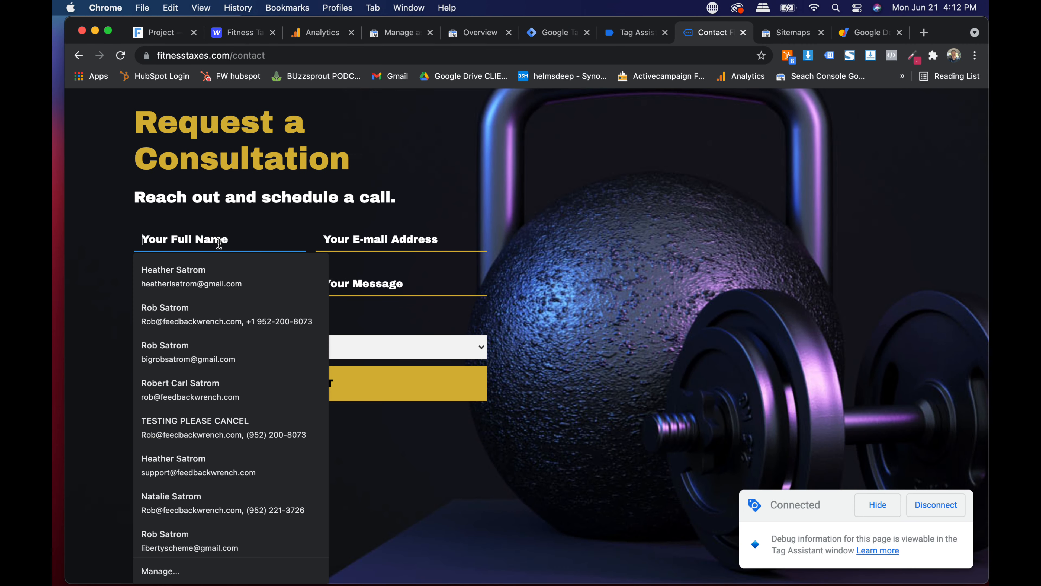
pyautogui.press('Tab')
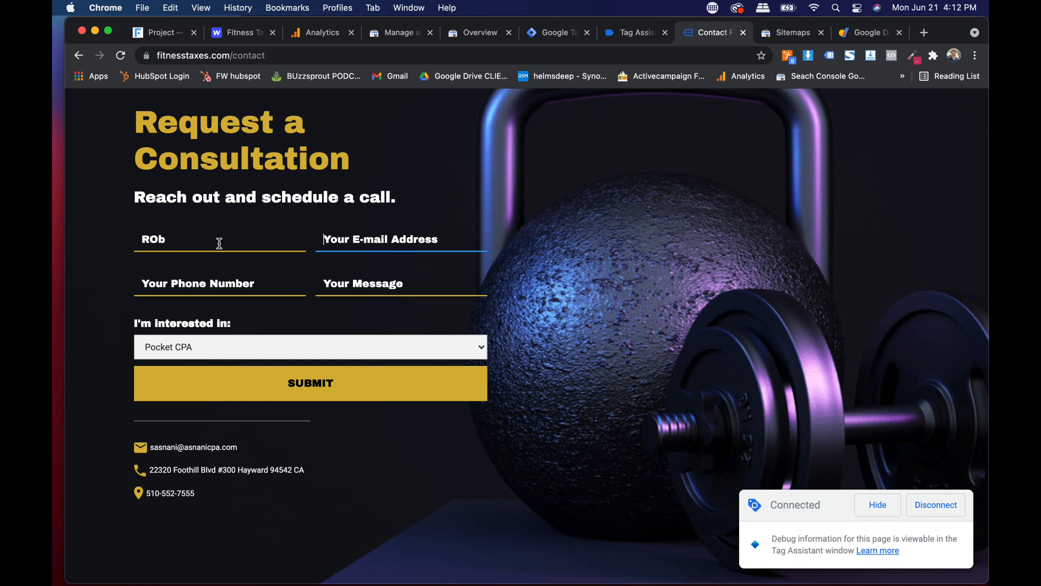
pyautogui.press('Tab')
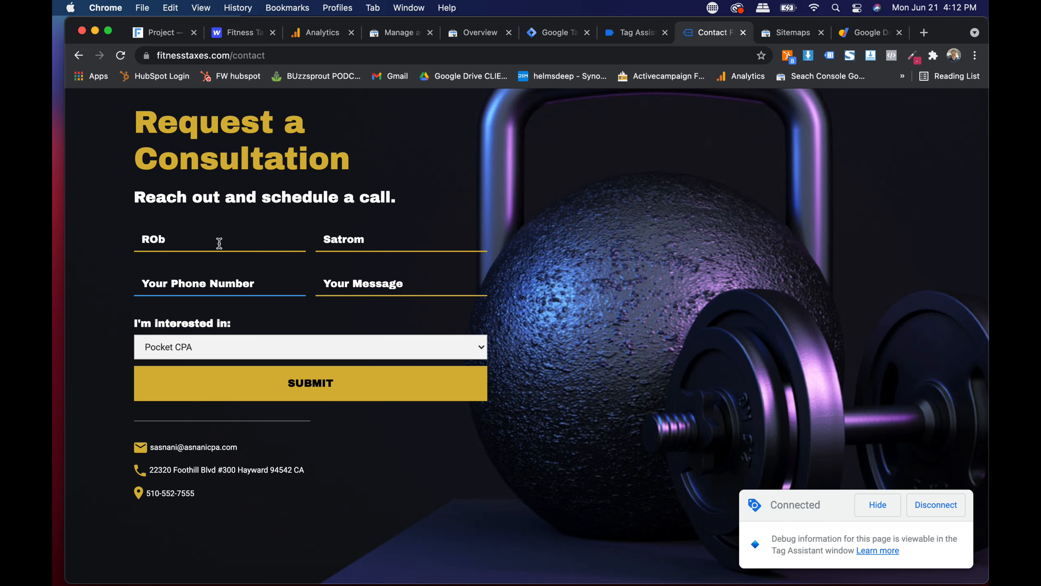
pyautogui.write('TEST')
pyautogui.press('Tab')
pyautogui.write('T')
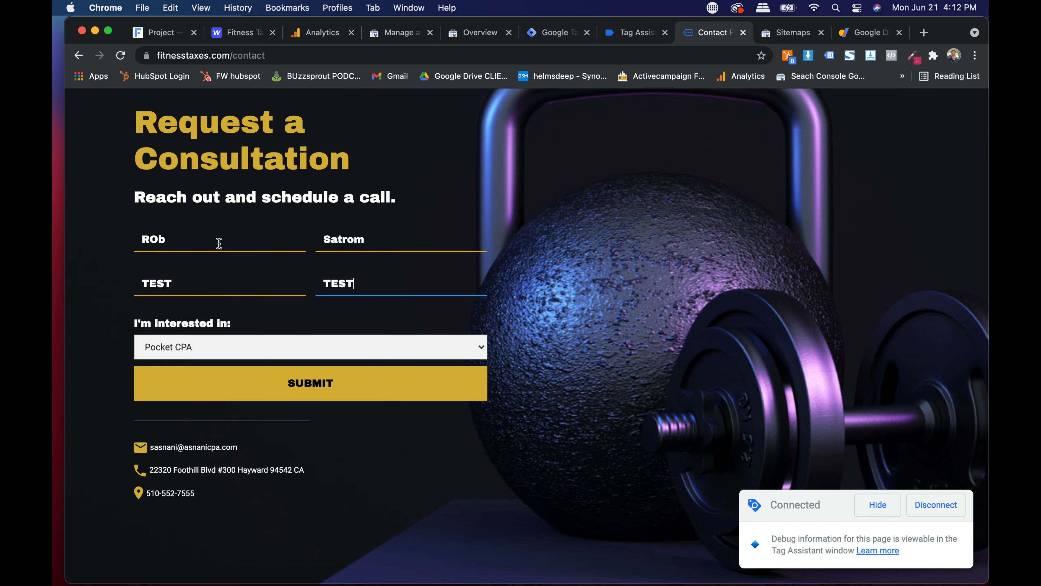
# - Choose Virtual CFO as the service of interest and submit the form
pyautogui.click(198, 346)
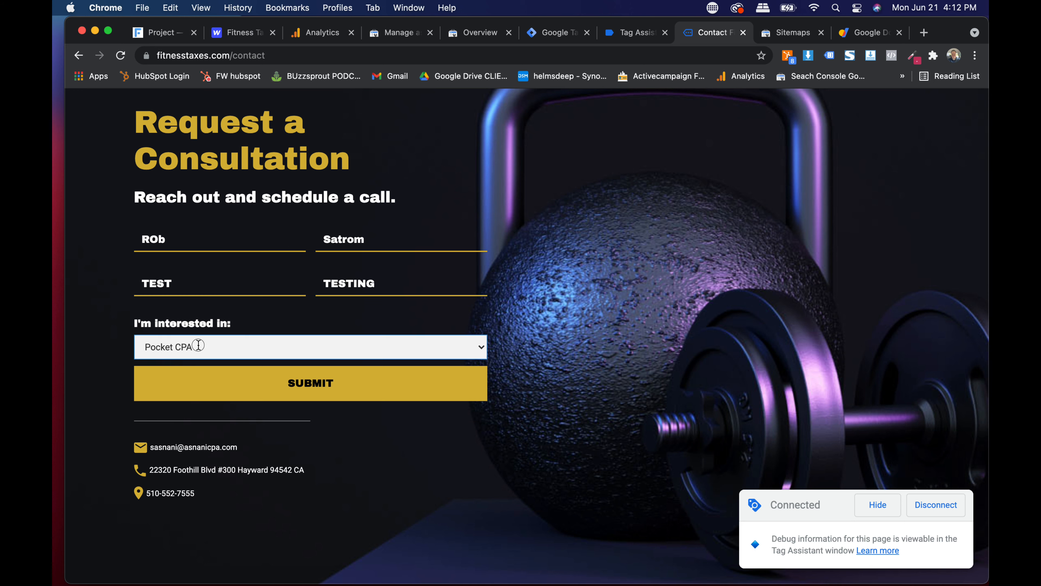
pyautogui.click(196, 361)
pyautogui.click(287, 385)
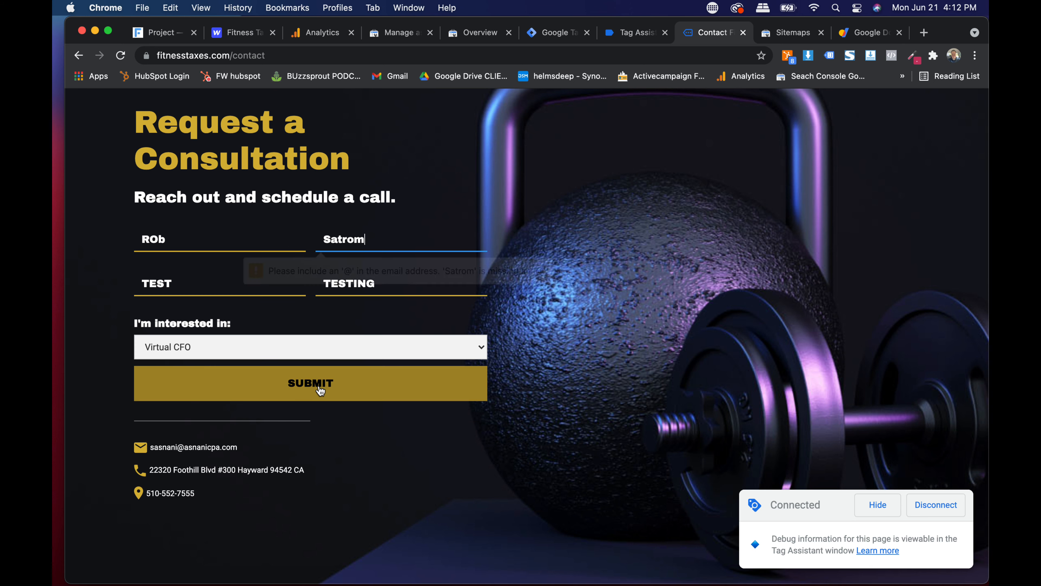
# - Replace the invalid e-mail with a saved autofill address and resubmit the test form
pyautogui.doubleClick(390, 240)
pyautogui.press('BackSpace')
pyautogui.write('b')
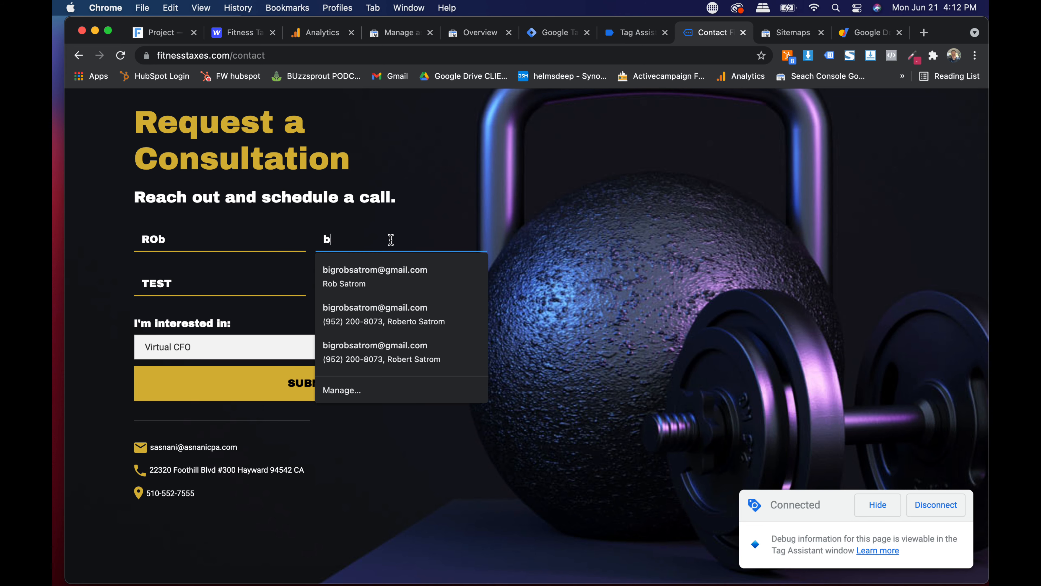
pyautogui.write('ig')
pyautogui.click(386, 272)
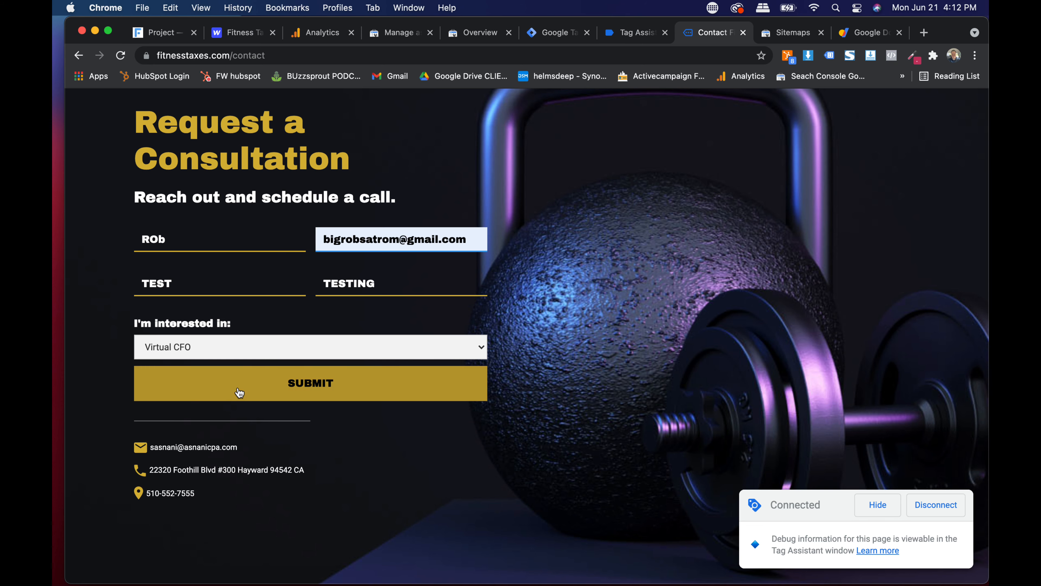
pyautogui.click(236, 393)
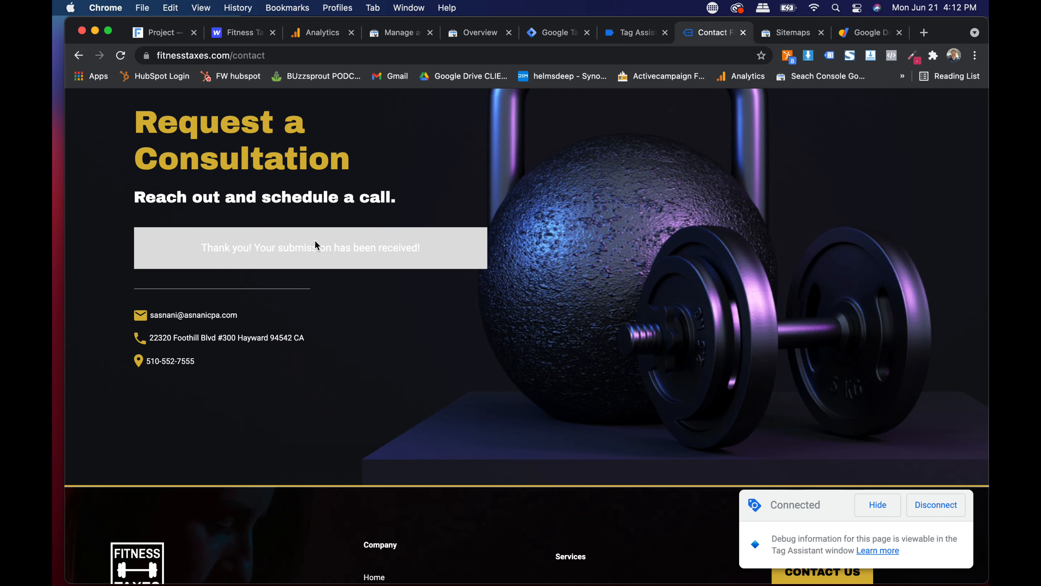
# - Confirm the Form Submit event fired the Analytics FORM email-form tag, then view Analytics Realtime events
pyautogui.click(621, 38)
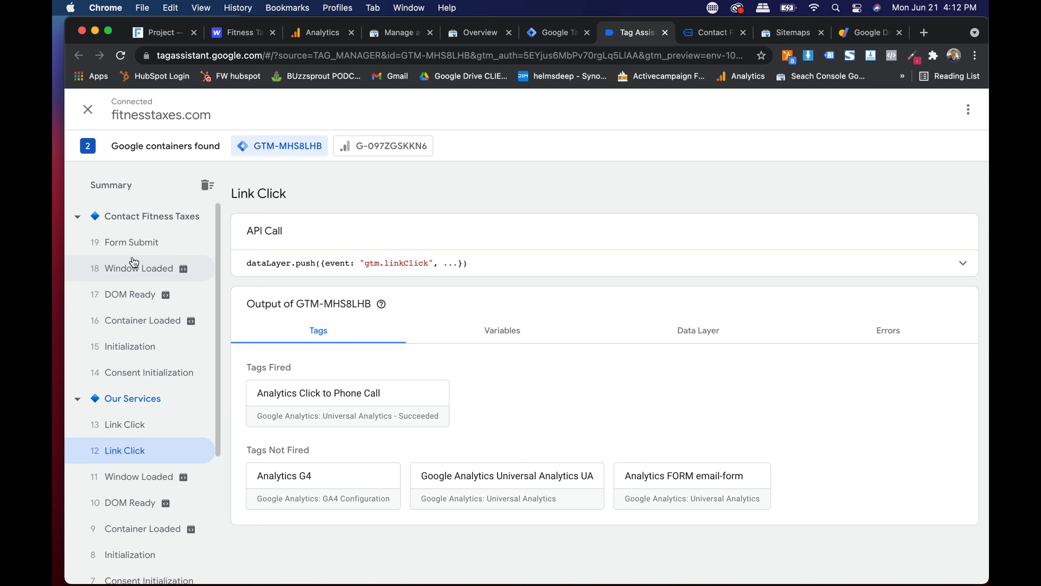
pyautogui.click(132, 245)
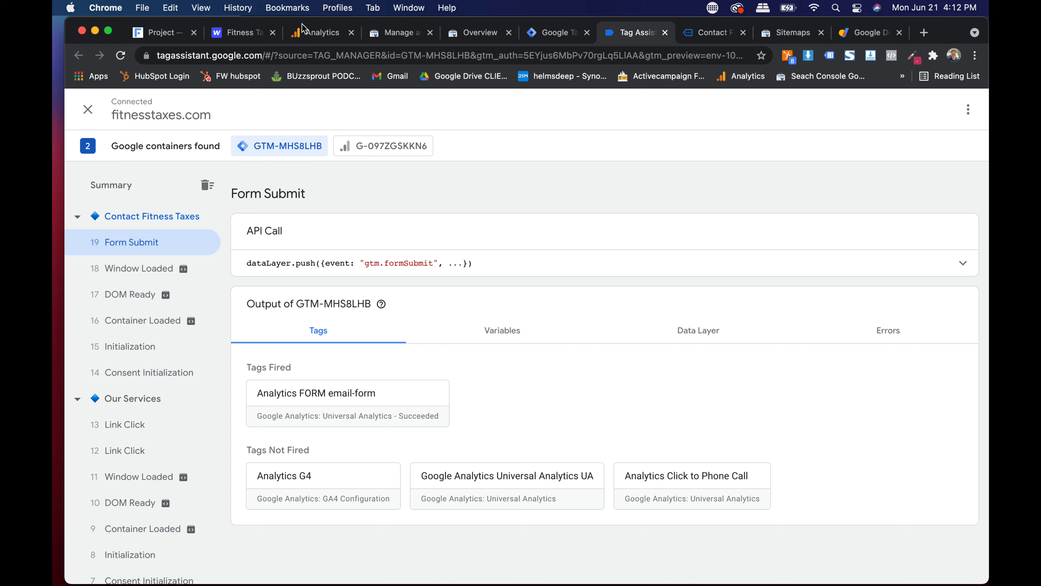
pyautogui.click(312, 37)
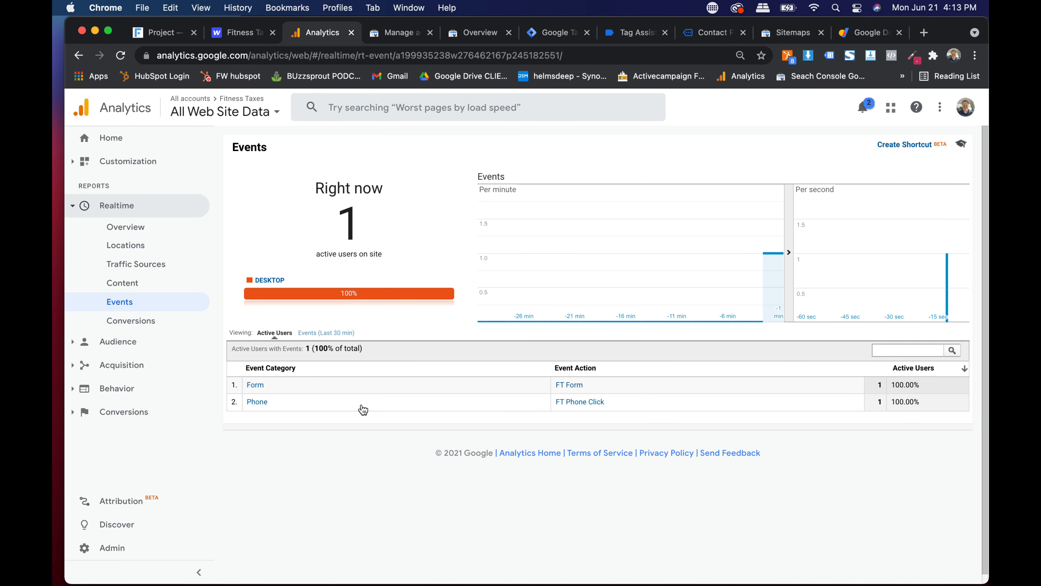
pyautogui.scroll(5, 576, 392)
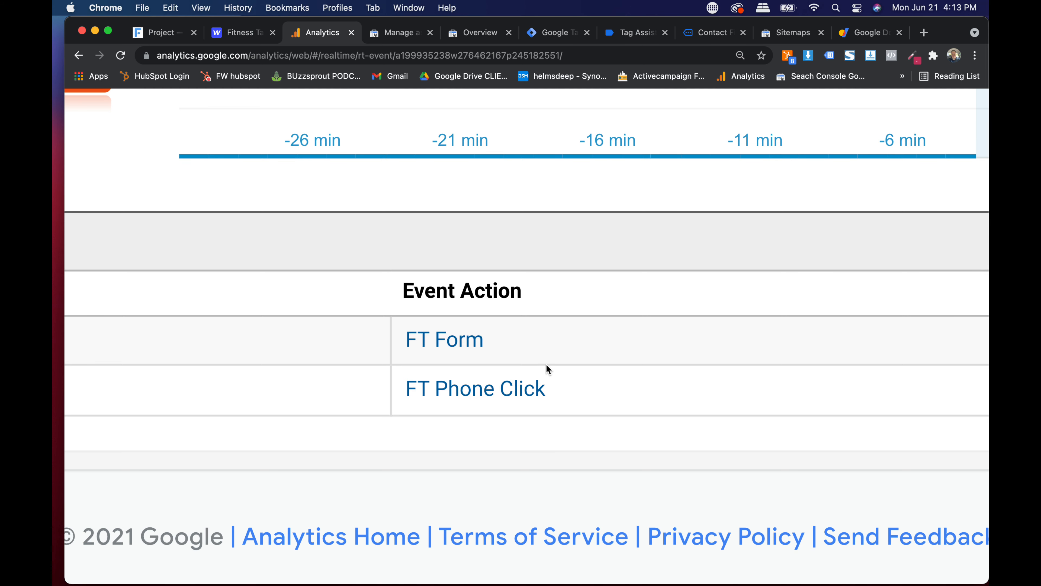
pyautogui.scroll(-5, 546, 365)
# - Highlight the FT Form and FT Phone Click events in the Analytics Realtime report
pyautogui.moveTo(567, 391); pyautogui.dragTo(447, 337)
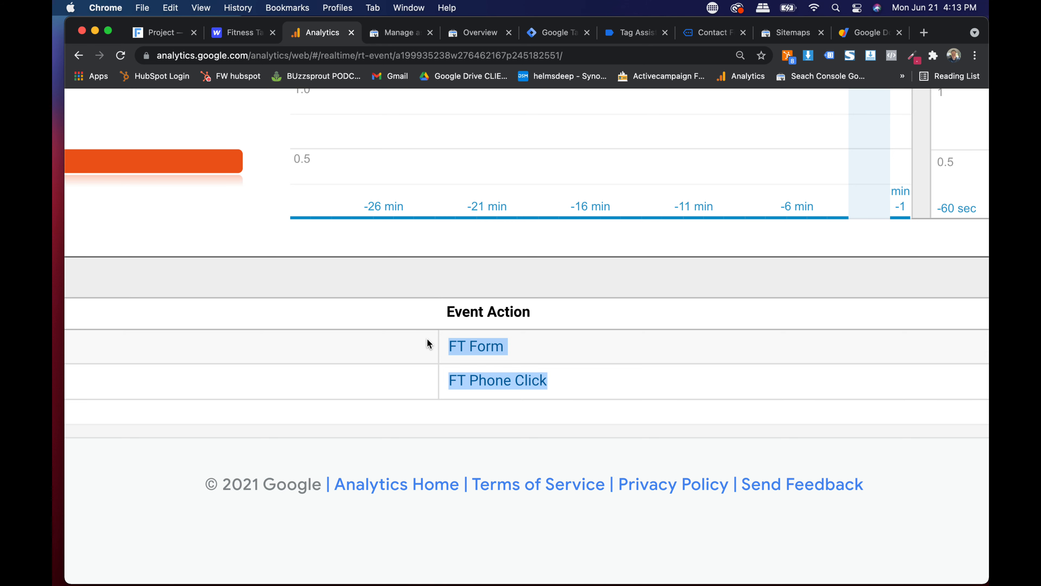
pyautogui.click(607, 382)
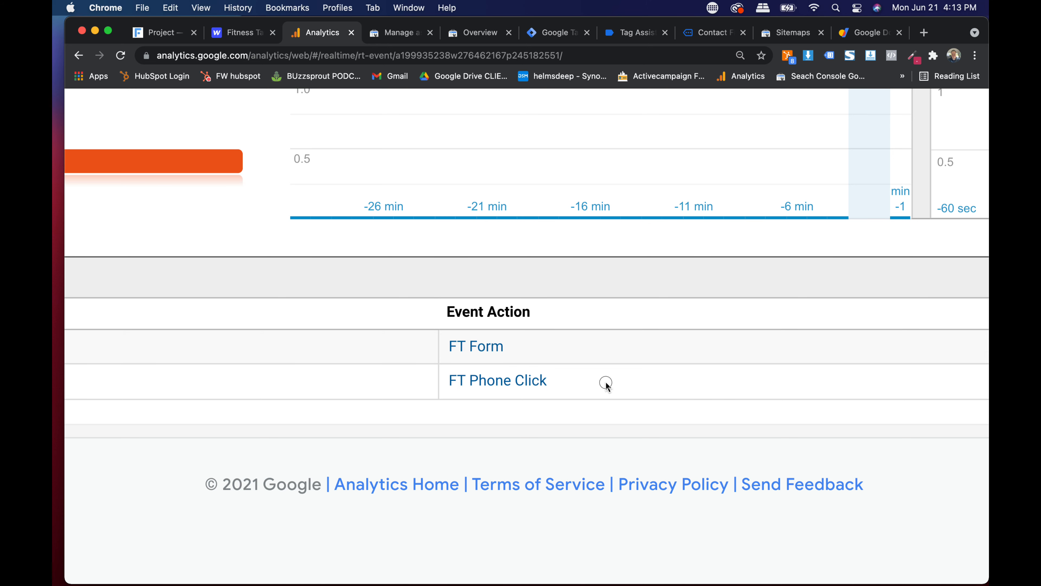
pyautogui.moveTo(435, 346); pyautogui.dragTo(477, 386)
pyautogui.click(611, 394)
pyautogui.moveTo(554, 383); pyautogui.dragTo(449, 384)
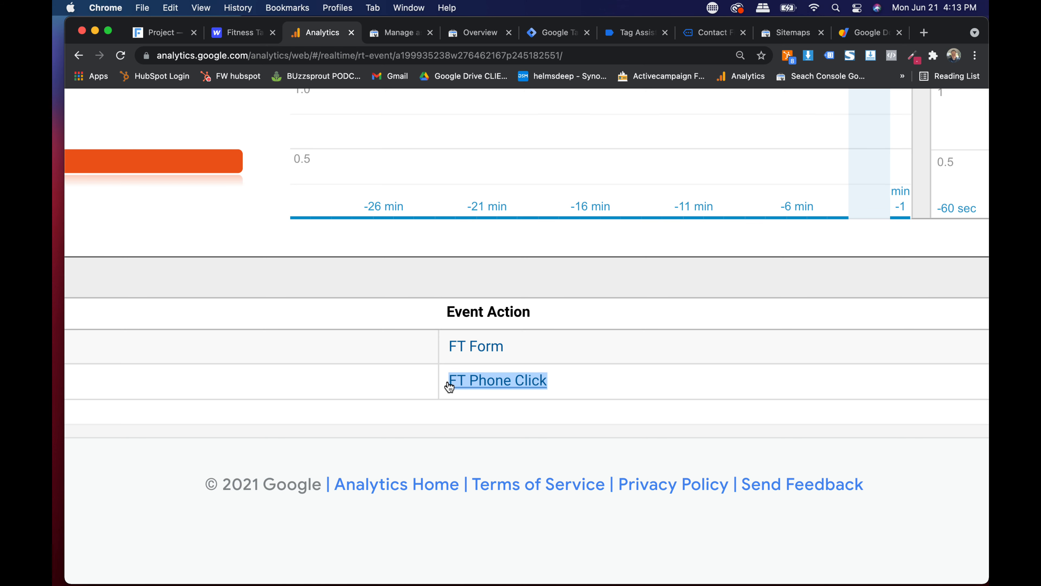
pyautogui.press('super+minus')
pyautogui.press('super+minus')
pyautogui.press('super+minus')
pyautogui.press('super+minus')
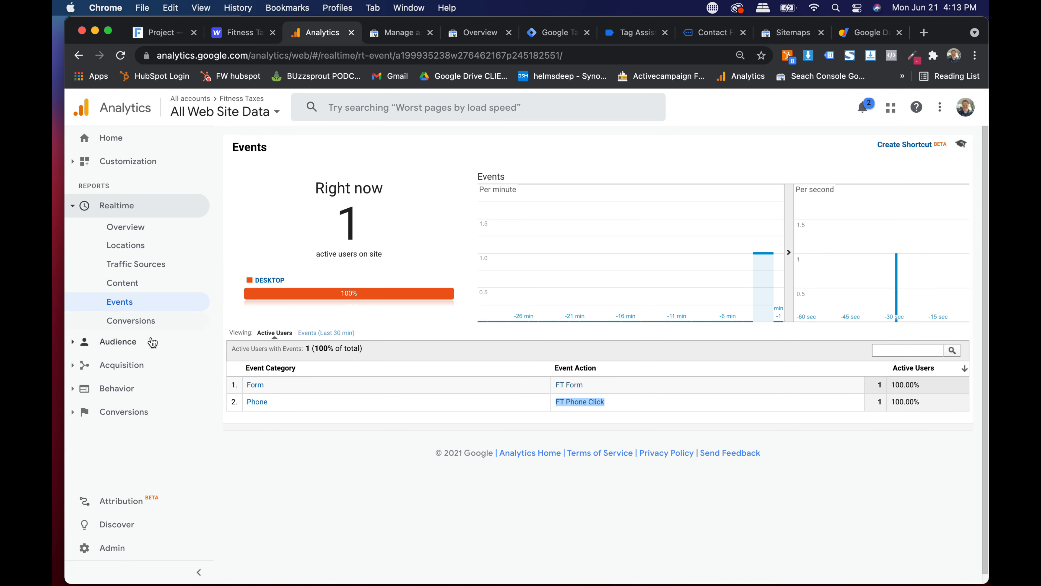
pyautogui.click(642, 35)
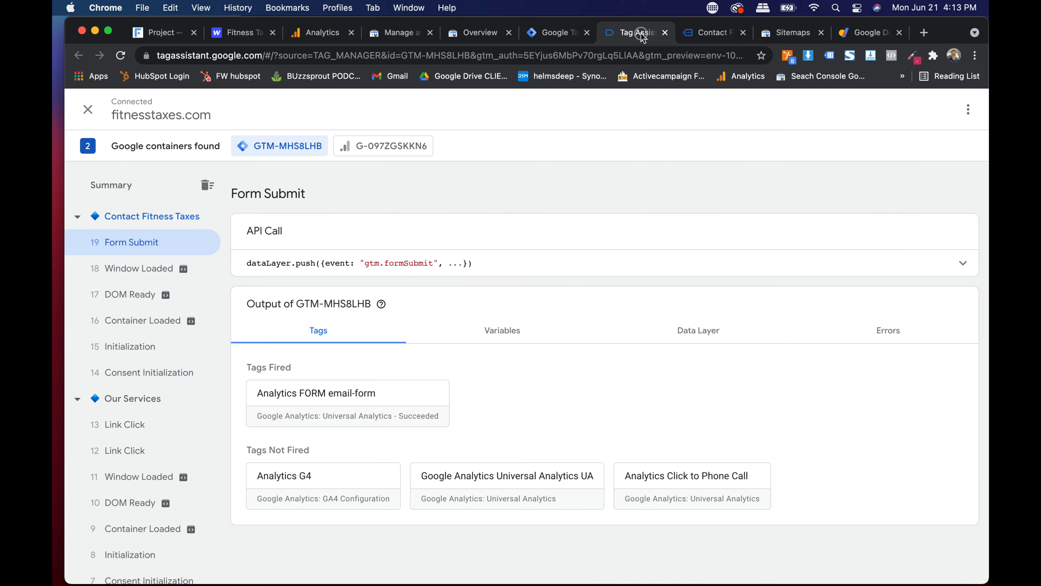
# - Disconnect the Tag Assistant debug session, close the contact page, and return to Analytics Realtime Events
pyautogui.click(556, 32)
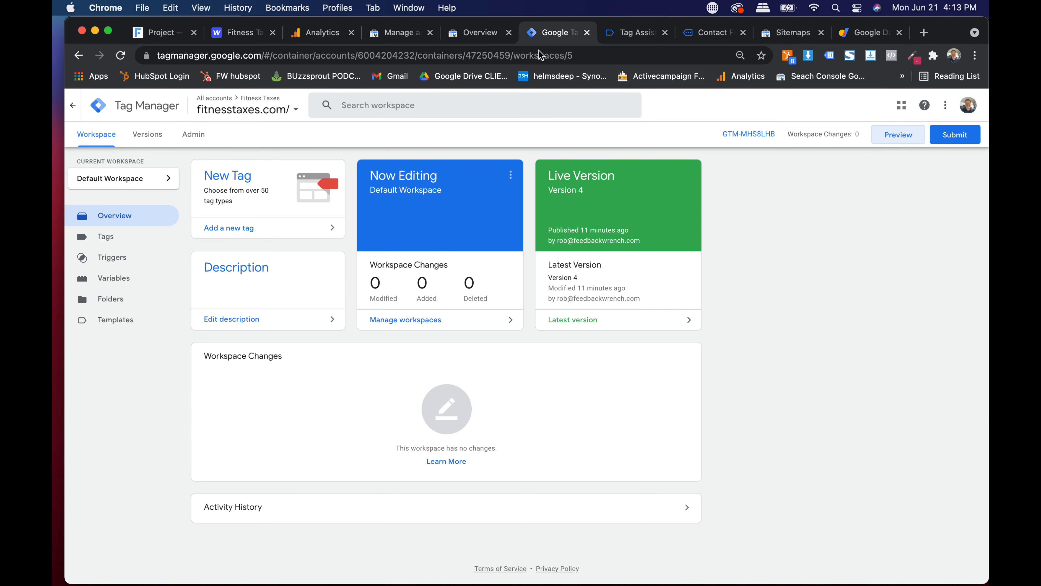
pyautogui.click(611, 32)
pyautogui.click(714, 32)
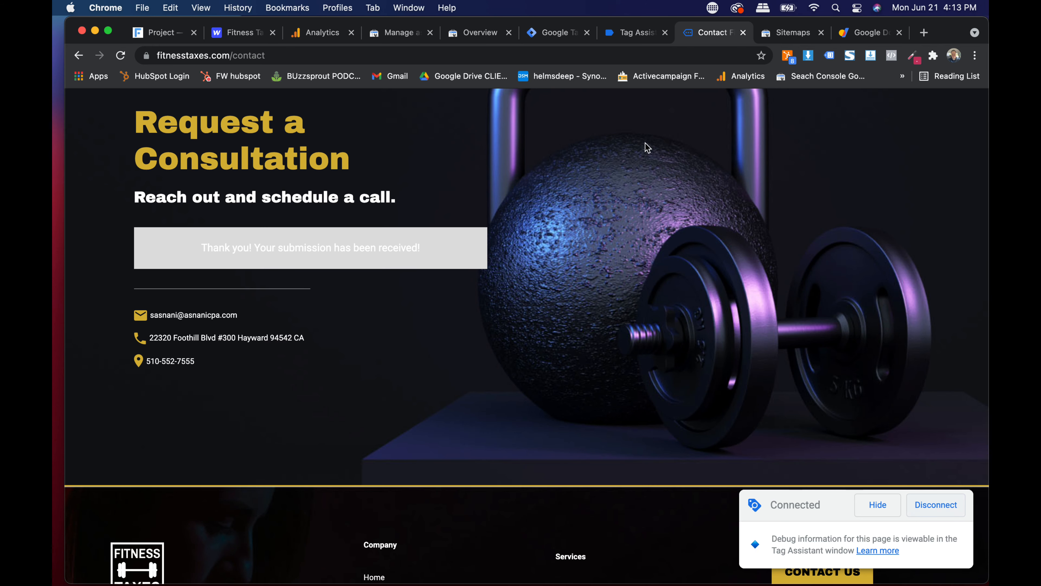
pyautogui.click(943, 510)
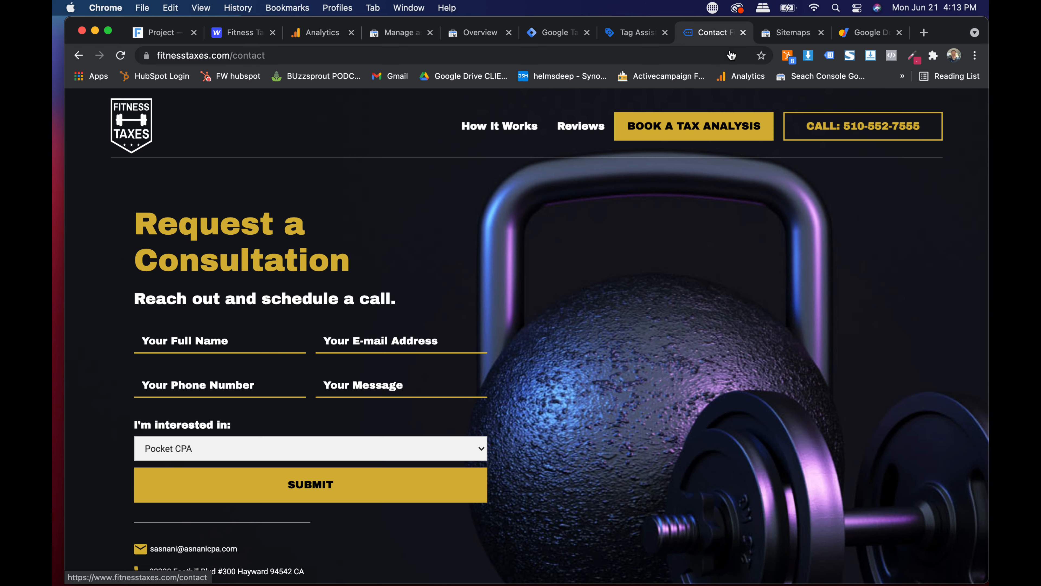
pyautogui.click(743, 32)
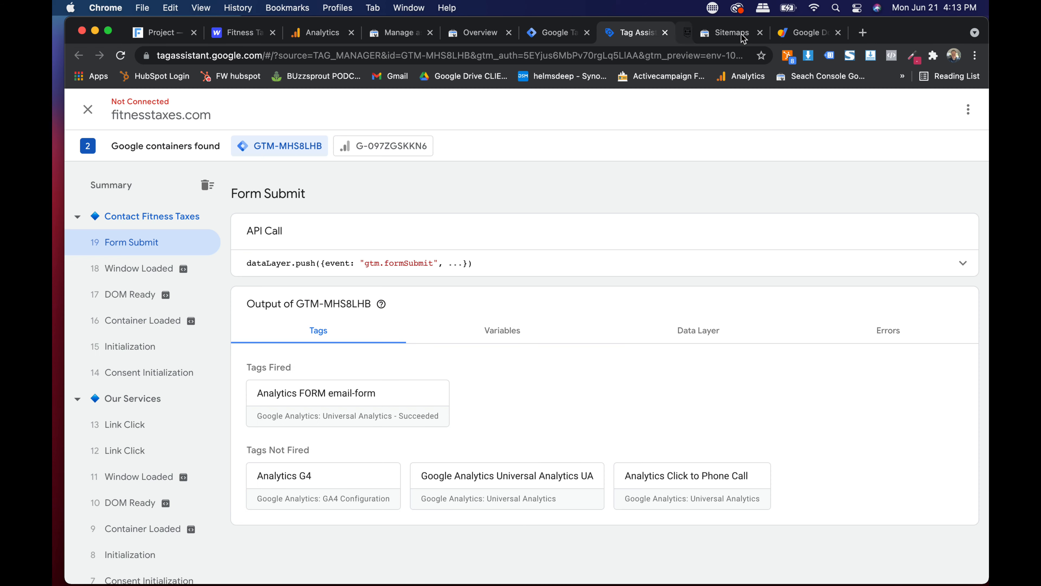
pyautogui.click(556, 32)
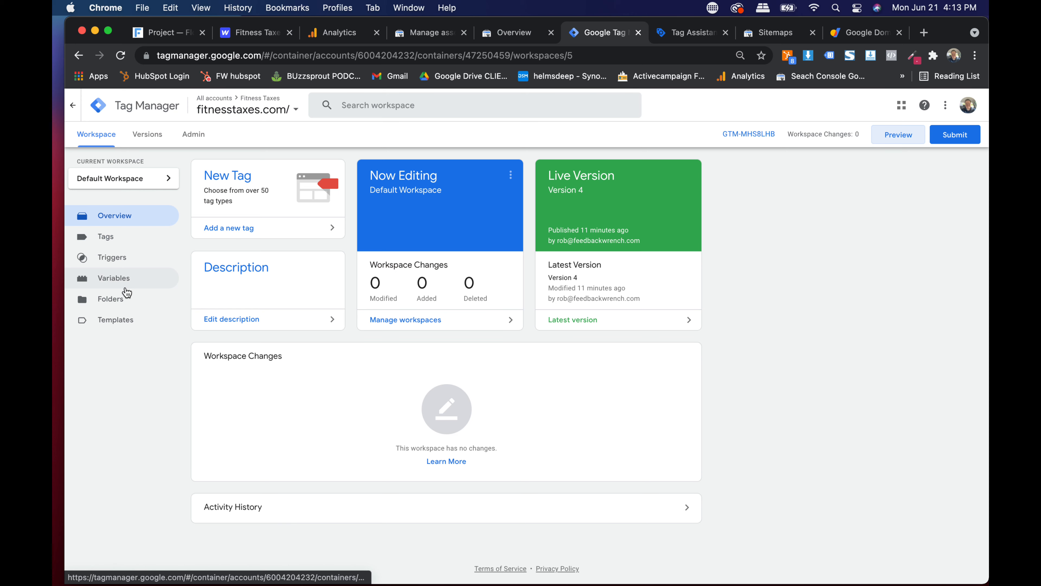
pyautogui.click(351, 39)
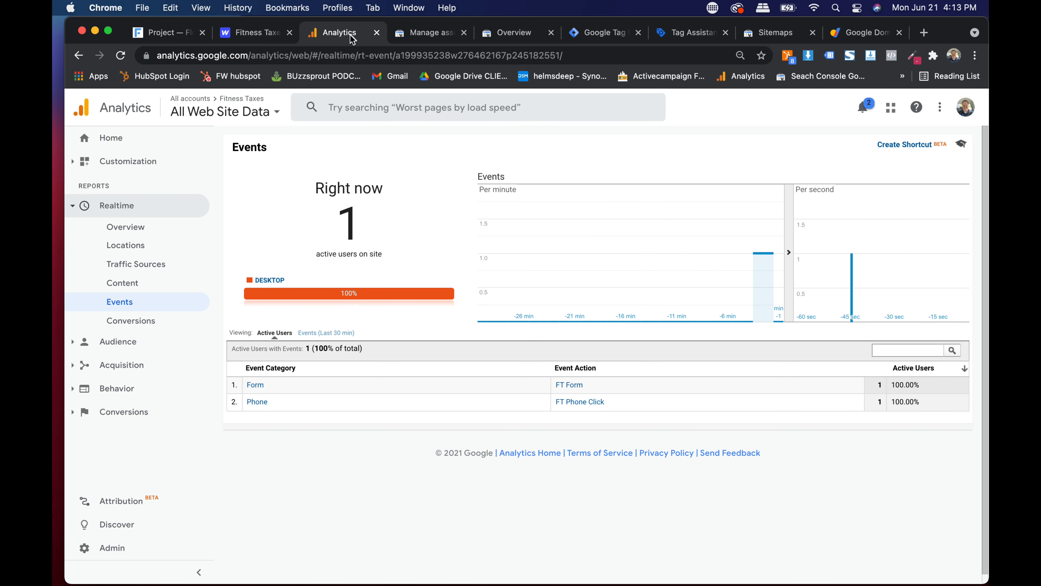